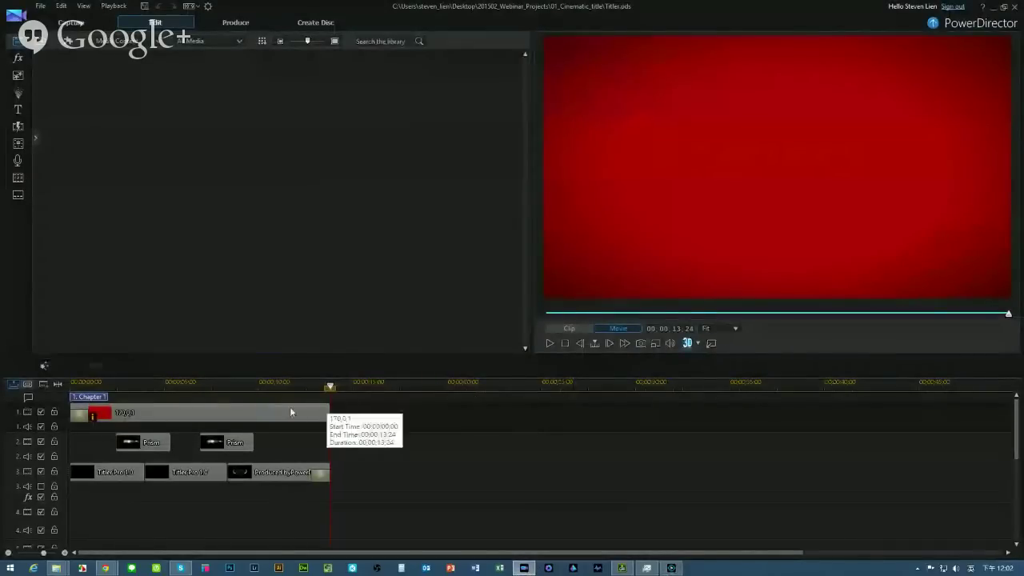
# Review the existing title near the start of the movie and preview the Balloon title template.
pyautogui.click(79, 383)
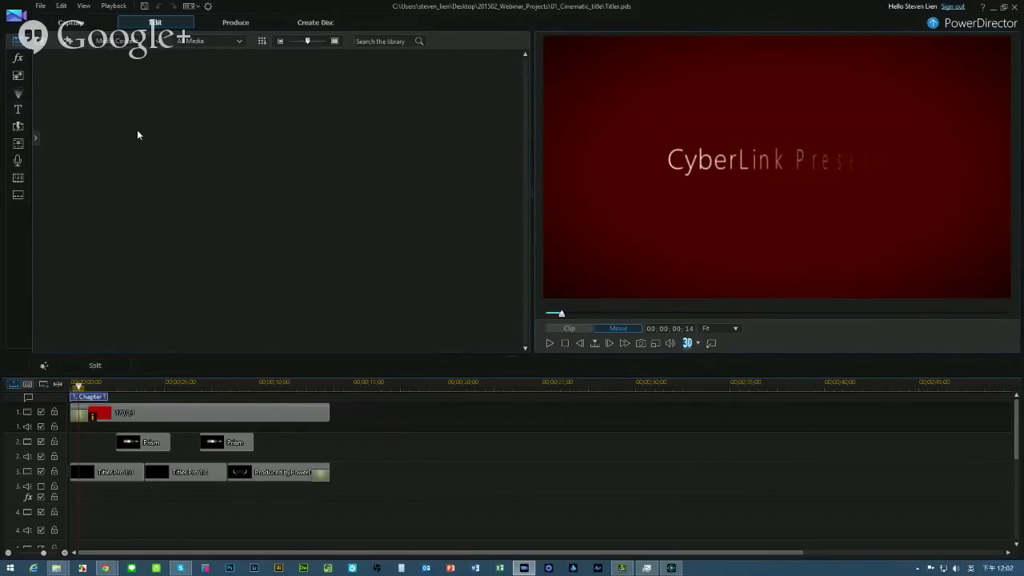
pyautogui.click(17, 114)
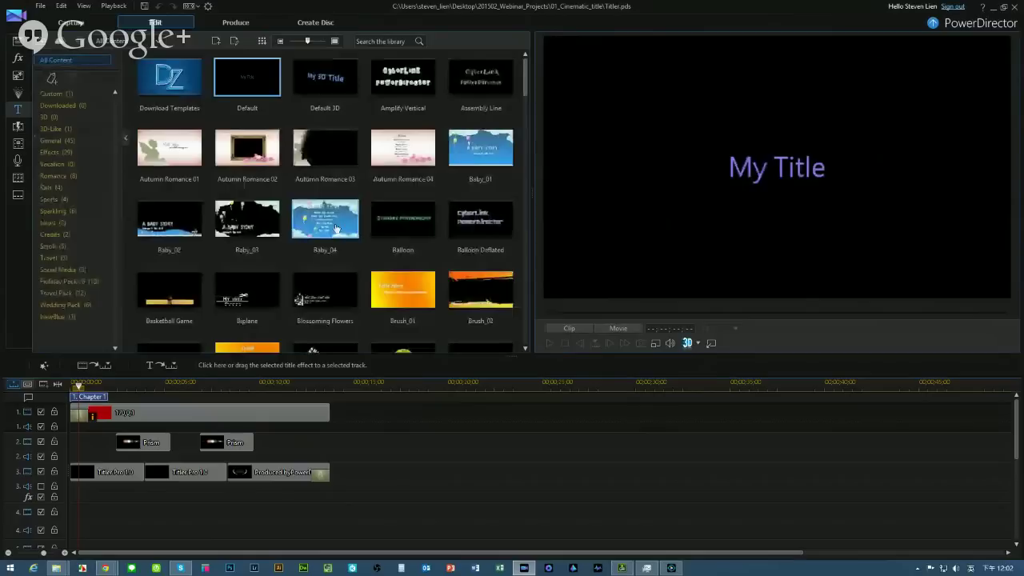
pyautogui.click(400, 228)
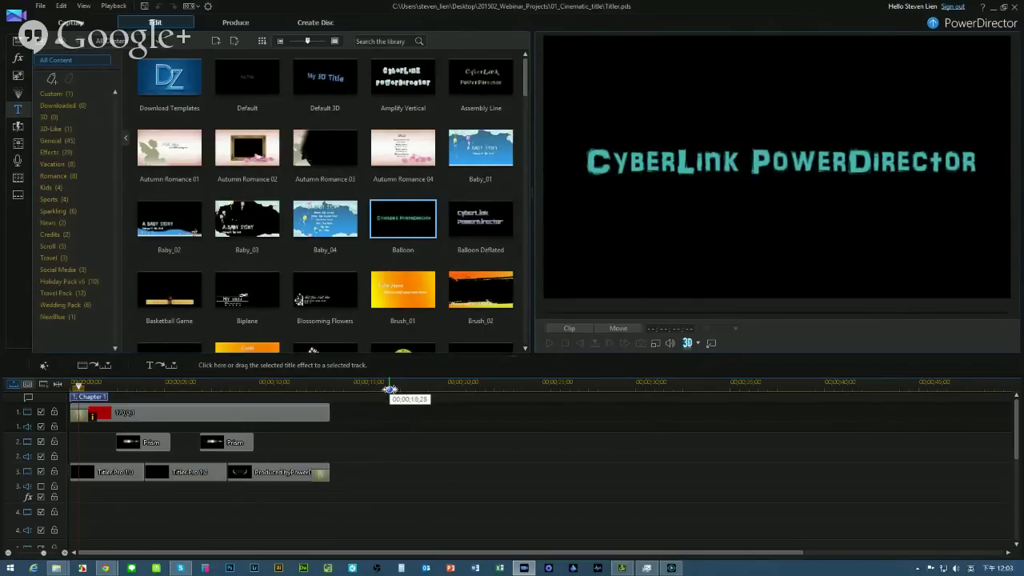
# Place a NewBlue Titler Pro 1.0 title on track 3 after the existing clips, starting at about 16 seconds.
pyautogui.click(392, 389)
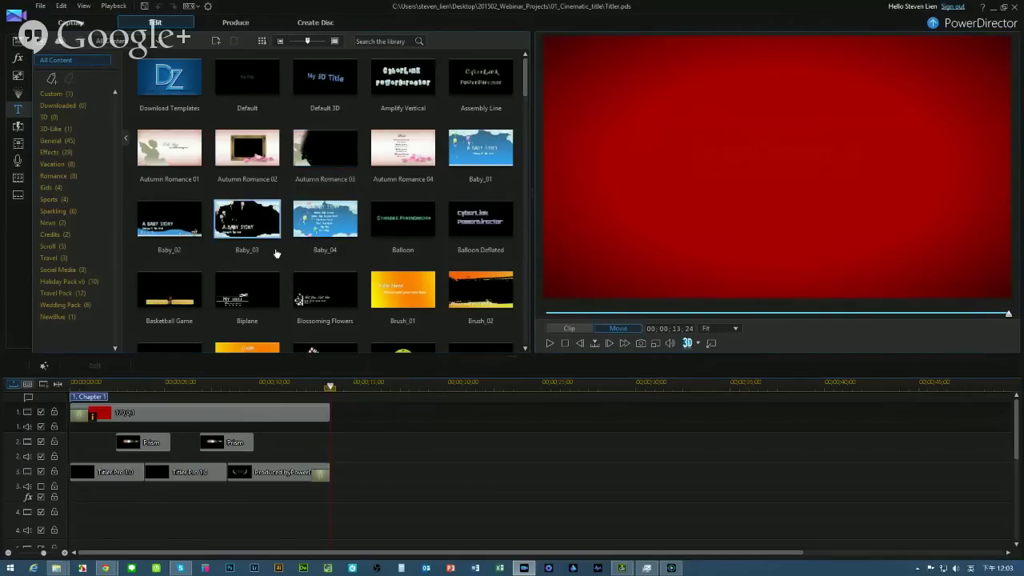
pyautogui.click(60, 319)
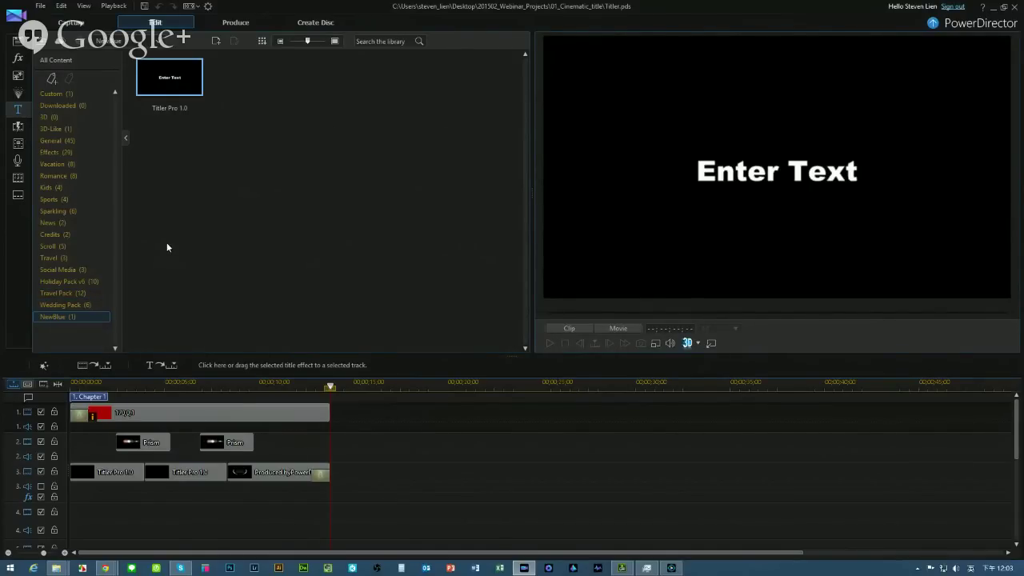
pyautogui.moveTo(175, 94); pyautogui.dragTo(387, 430)
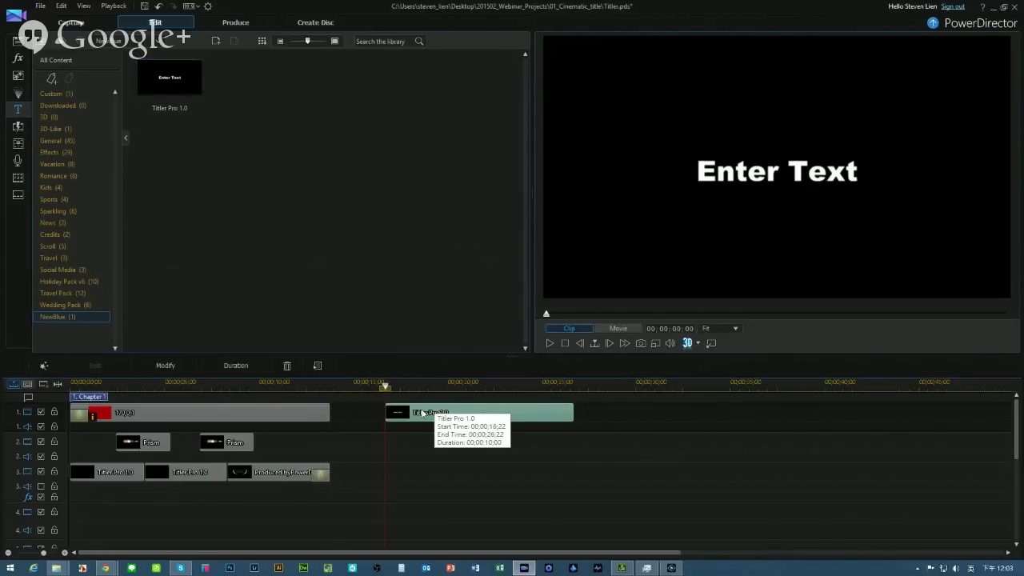
pyautogui.moveTo(439, 410); pyautogui.dragTo(441, 476)
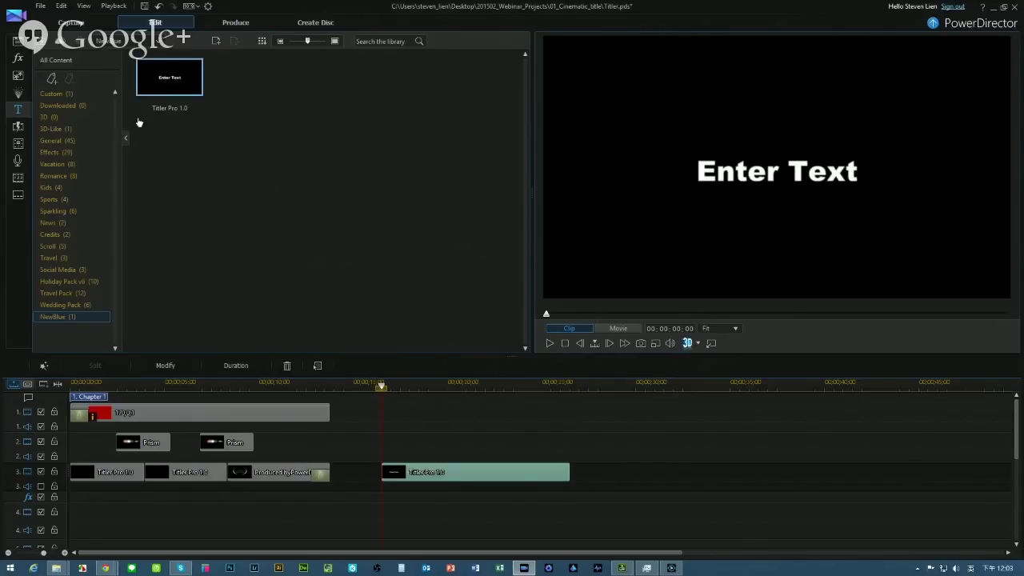
# Add the red 247,32,48 color board to track 1 above the new title and extend it to about 17 seconds.
pyautogui.click(18, 40)
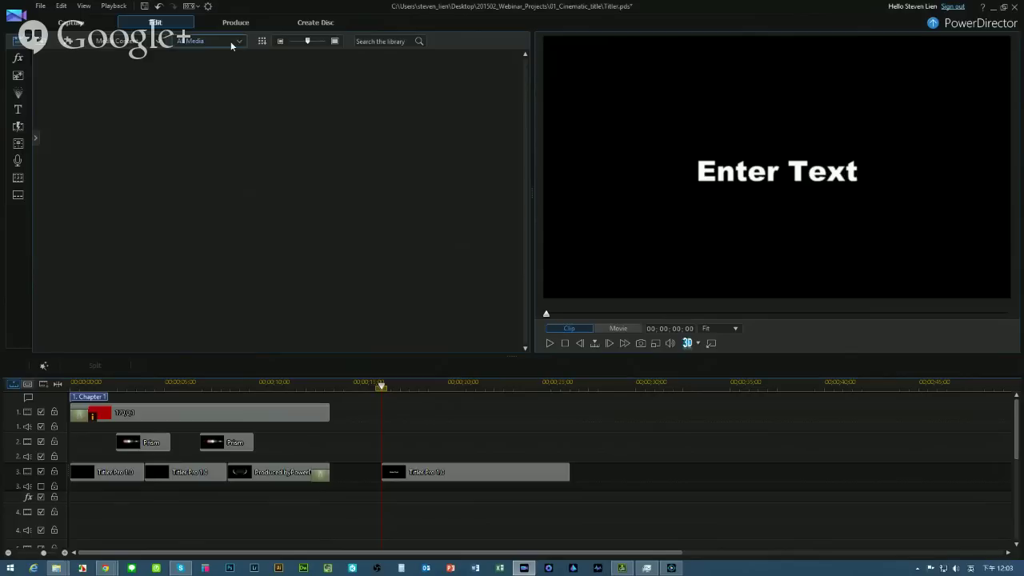
pyautogui.click(119, 41)
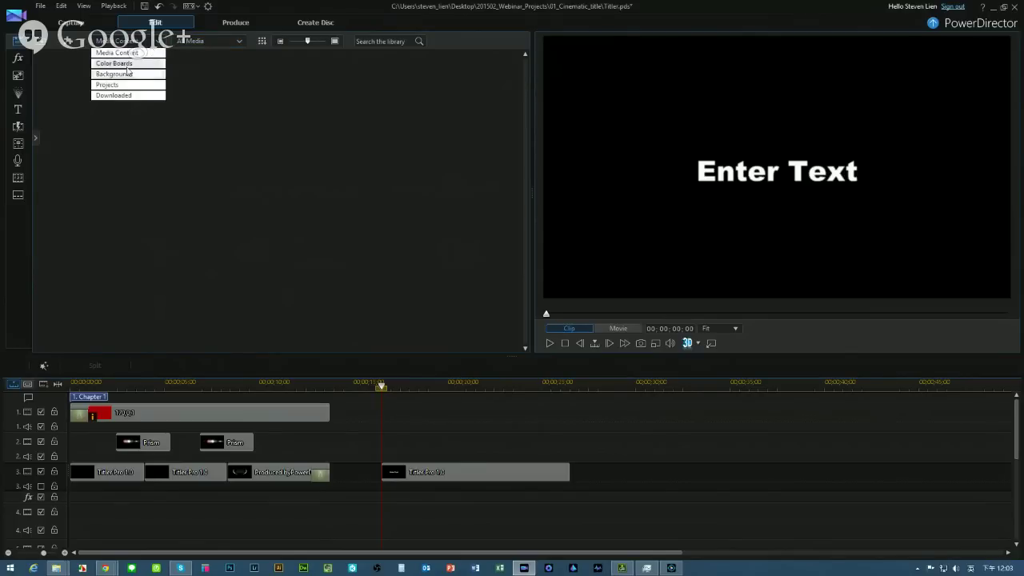
pyautogui.click(122, 64)
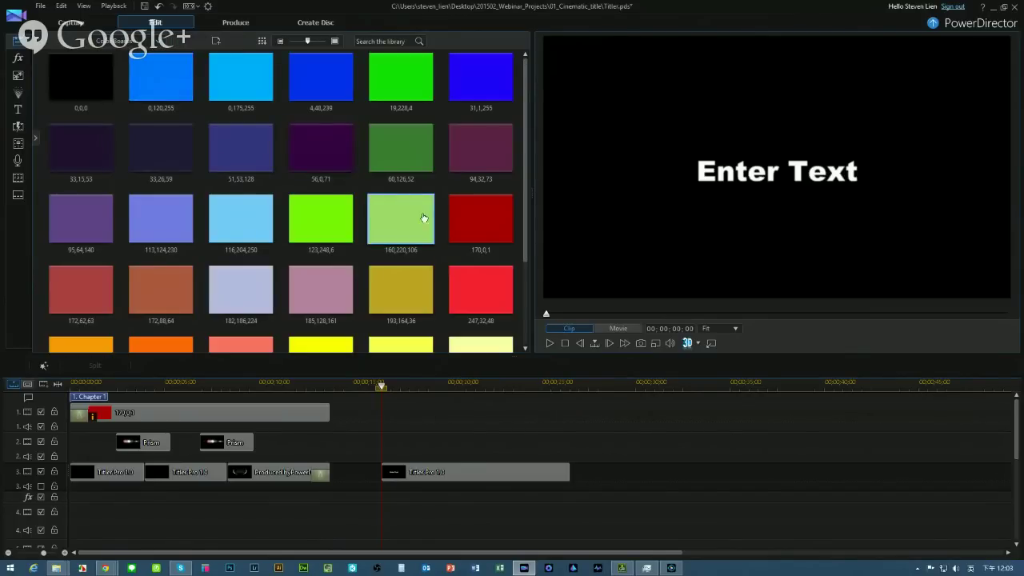
pyautogui.scroll(-1, 480, 228)
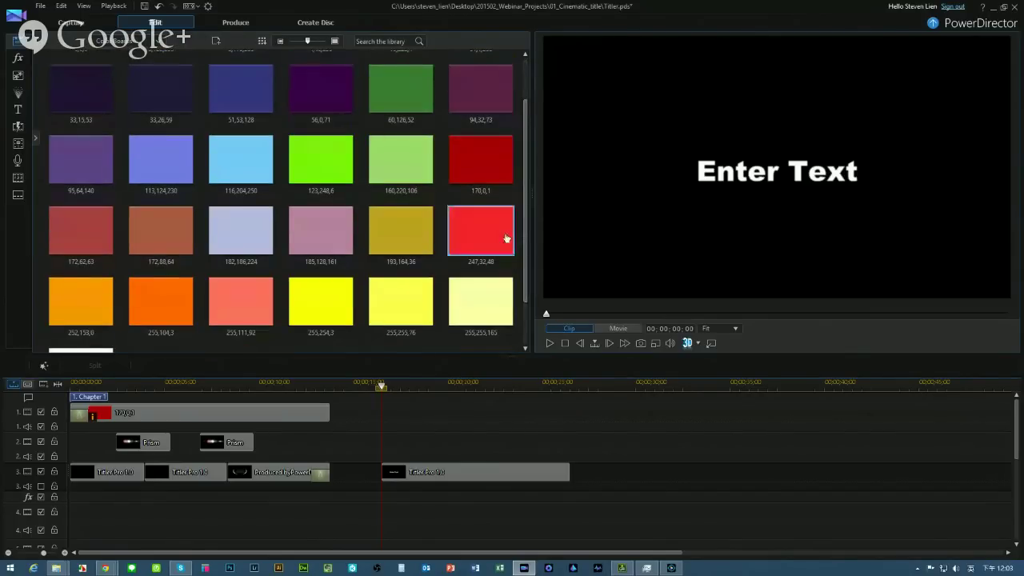
pyautogui.moveTo(506, 239); pyautogui.dragTo(392, 415)
pyautogui.moveTo(474, 413); pyautogui.dragTo(698, 420)
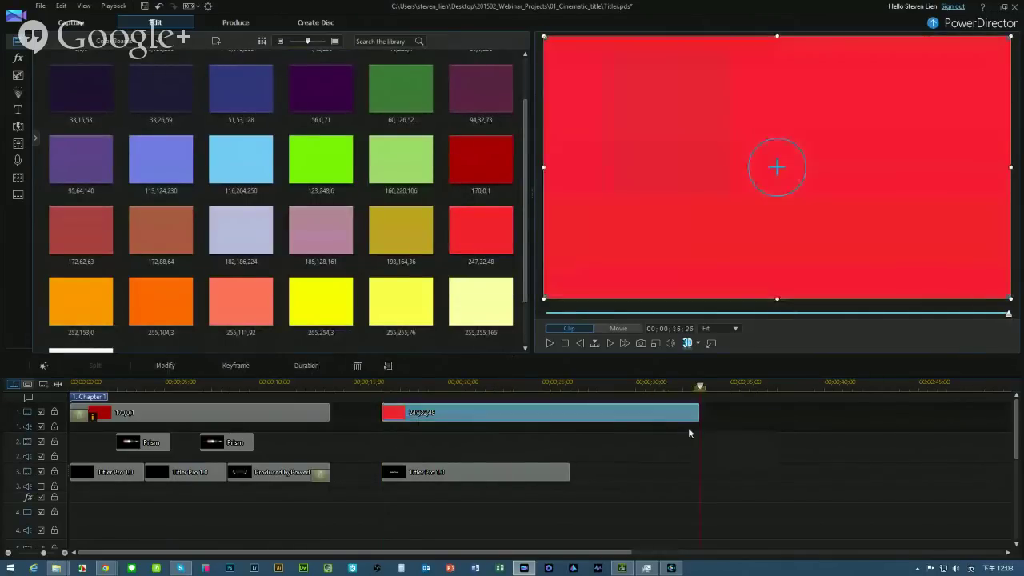
# Shorten the new Titler Pro clip on track 3 to about 4 seconds.
pyautogui.click(521, 468)
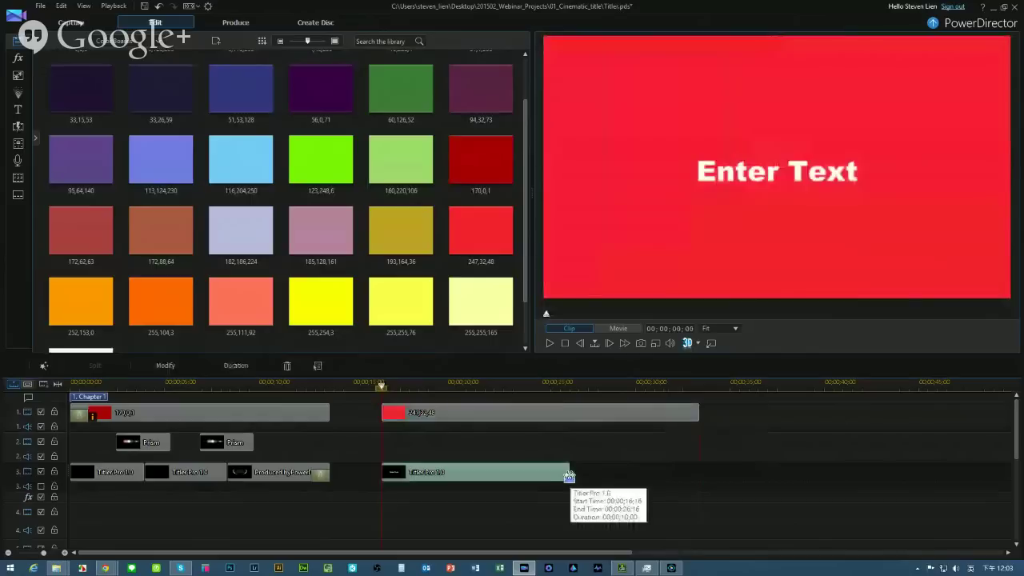
pyautogui.moveTo(569, 474); pyautogui.dragTo(460, 475)
# Search the video effects for "focus" and apply the Focus effect to the new red color board.
pyautogui.click(433, 414)
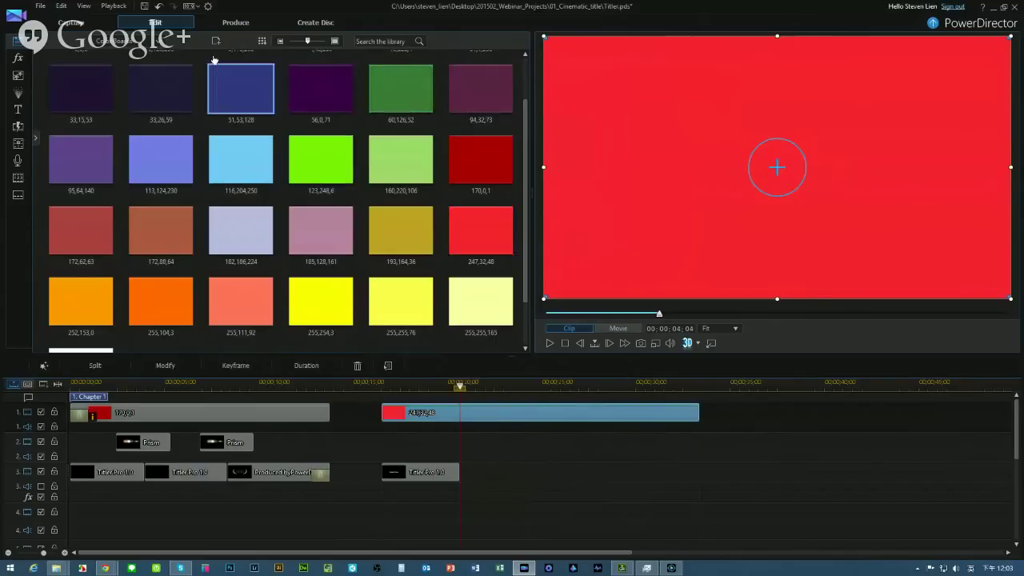
pyautogui.click(172, 44)
pyautogui.click(134, 53)
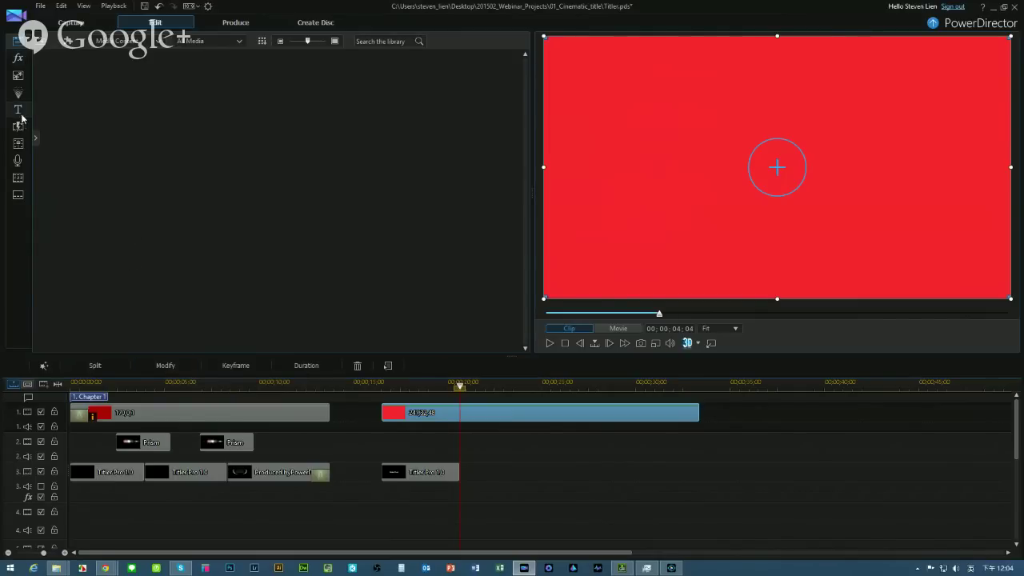
pyautogui.click(17, 57)
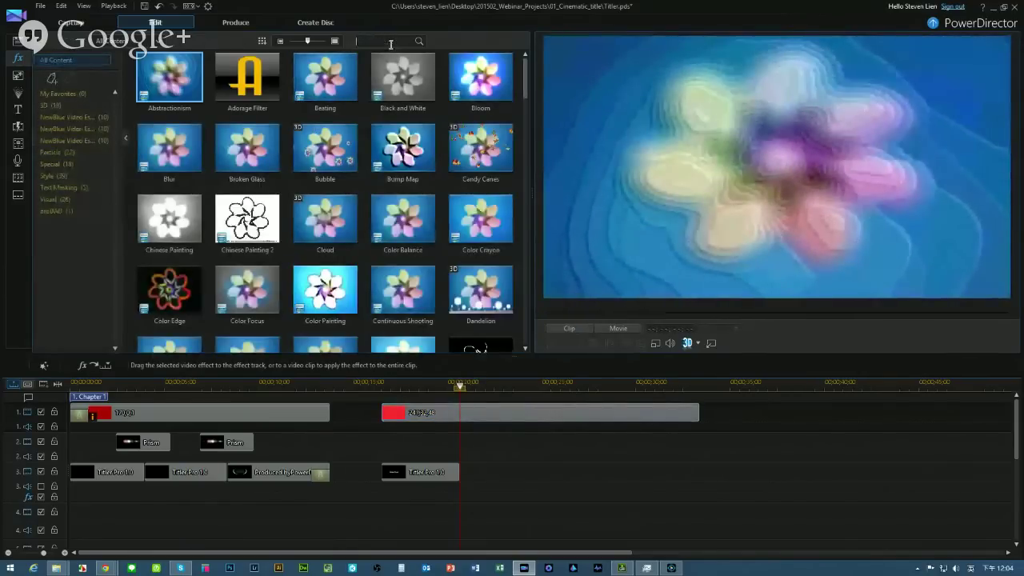
pyautogui.write('focus')
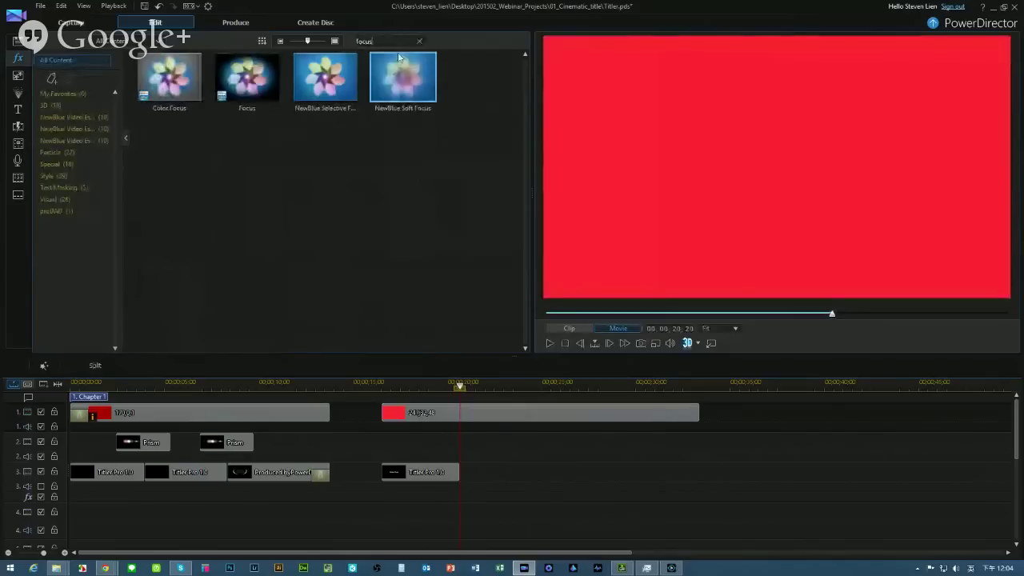
pyautogui.click(247, 76)
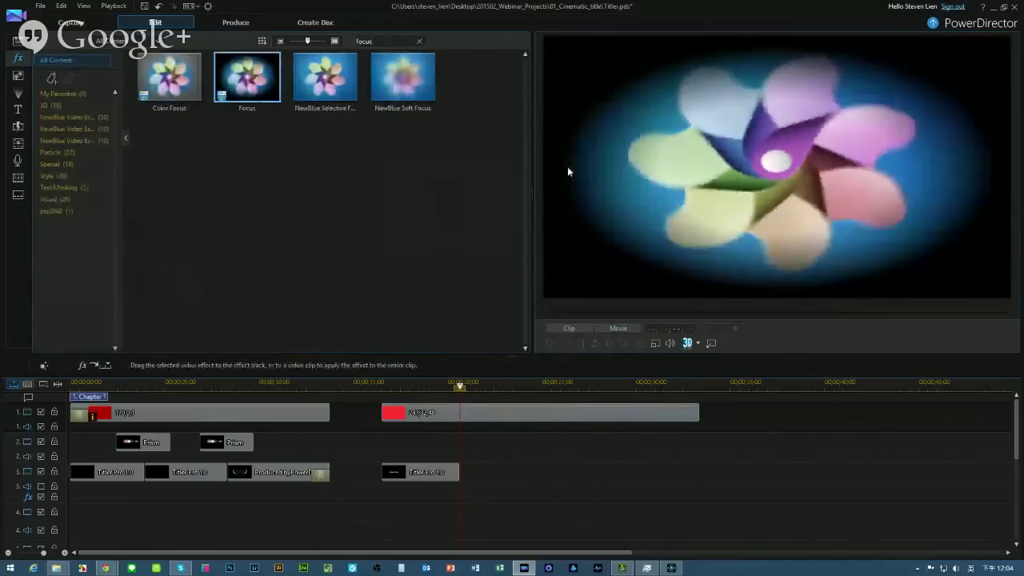
pyautogui.moveTo(247, 80); pyautogui.dragTo(412, 414)
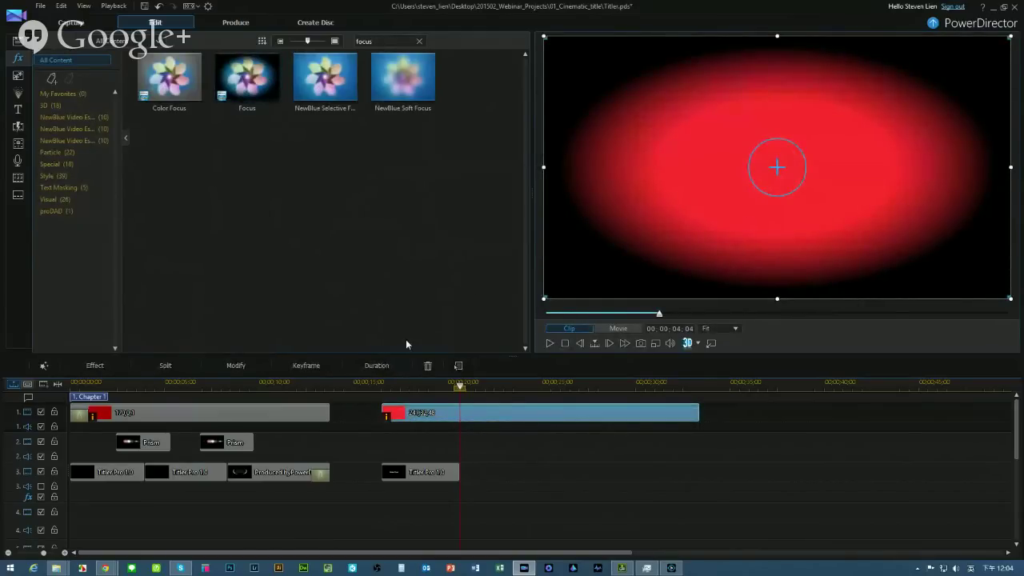
# Set the color board's Focus effect to width 100, height 75 and gradient depth 6.
pyautogui.click(236, 366)
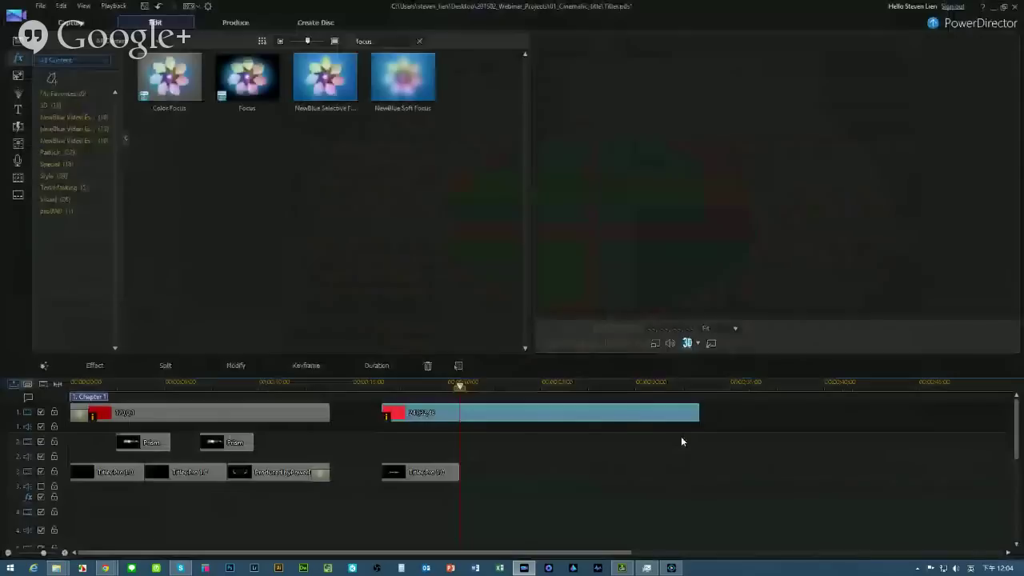
pyautogui.click(985, 550)
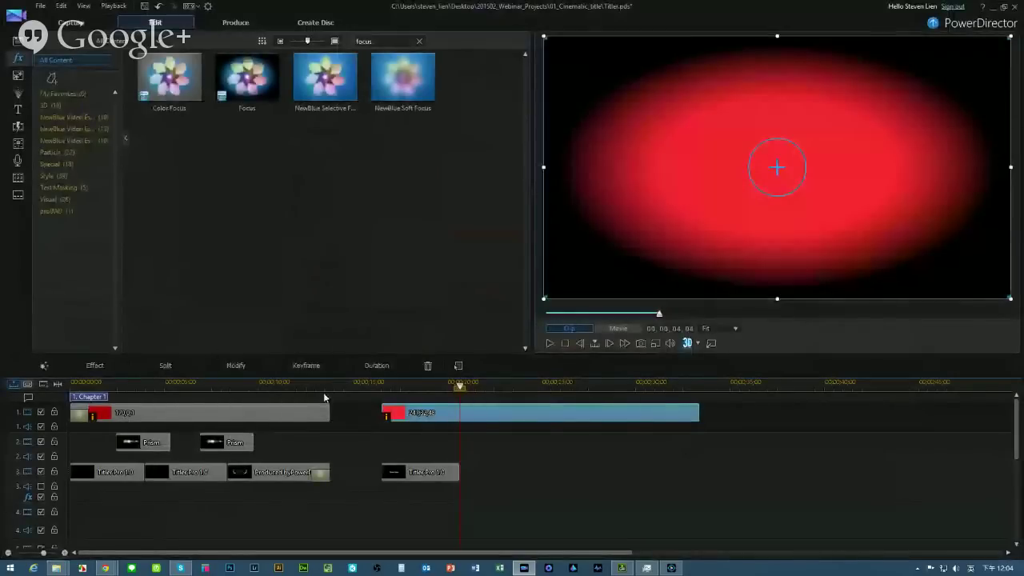
pyautogui.click(100, 367)
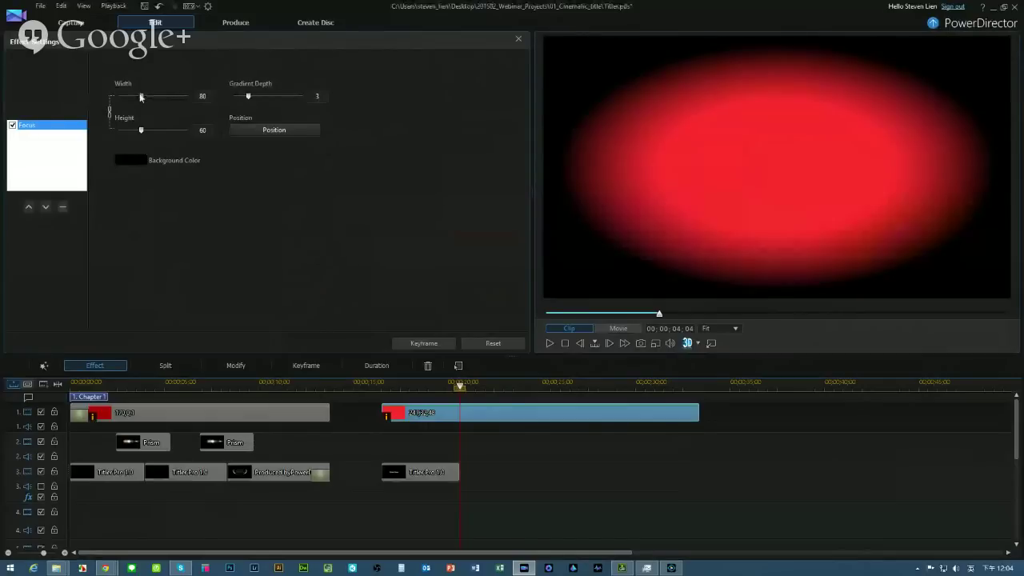
pyautogui.moveTo(141, 97); pyautogui.dragTo(157, 96)
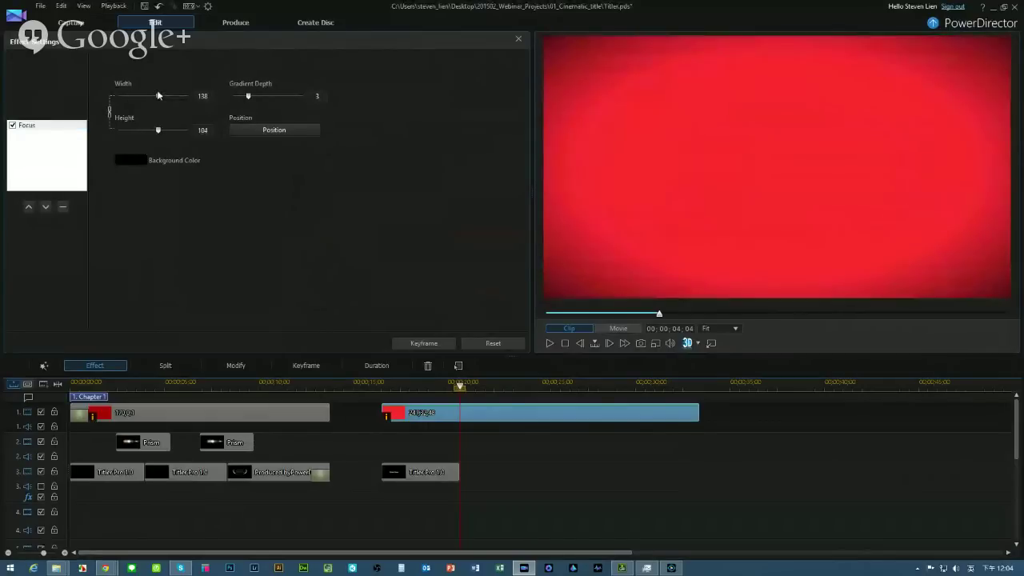
pyautogui.moveTo(249, 97); pyautogui.dragTo(272, 96)
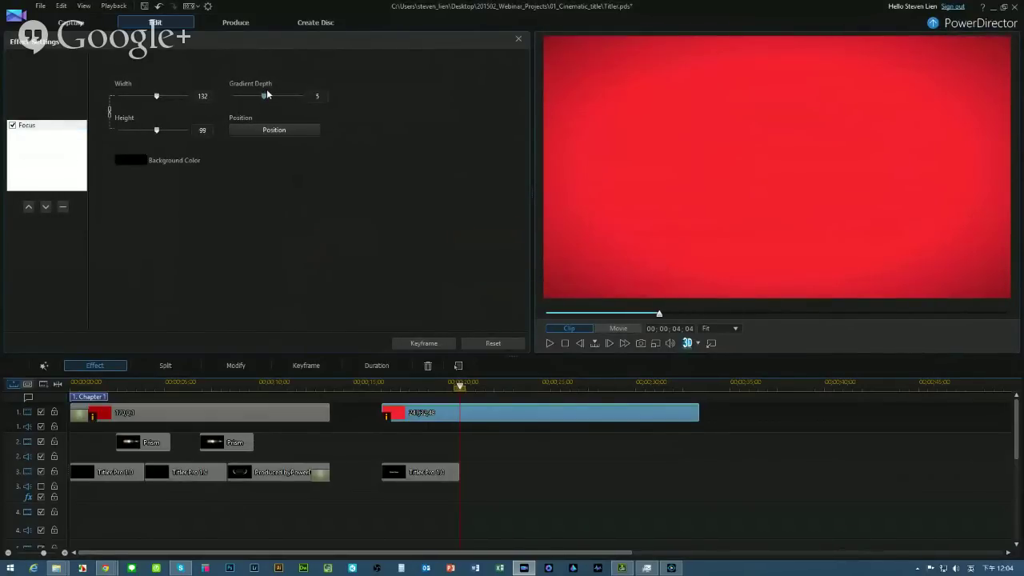
pyautogui.moveTo(157, 97); pyautogui.dragTo(147, 102)
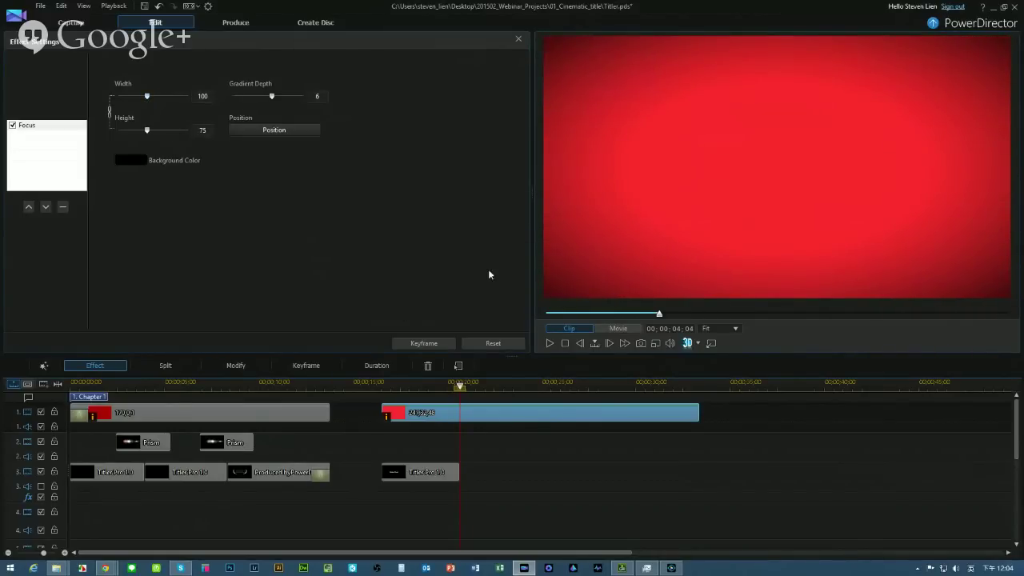
pyautogui.click(519, 40)
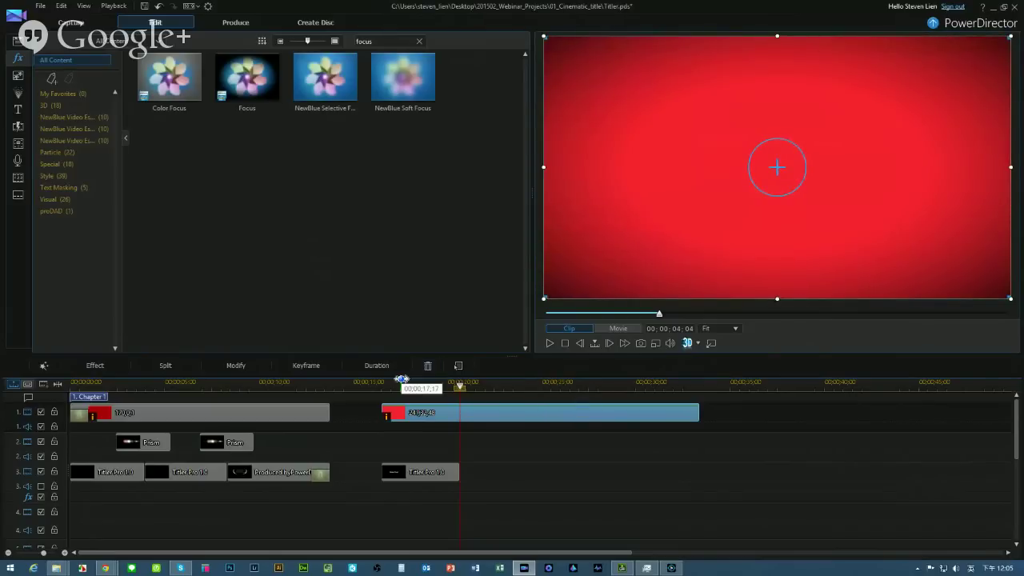
# Open the new Titler Pro clip on track 3 for editing and replace its placeholder text with "CyberLink Presents".
pyautogui.click(401, 381)
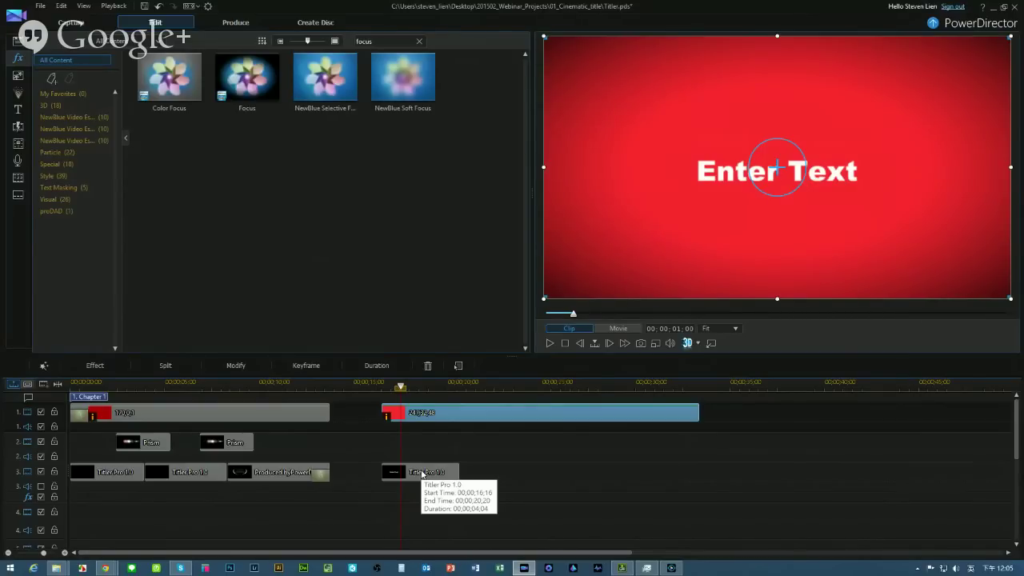
pyautogui.doubleClick(421, 473)
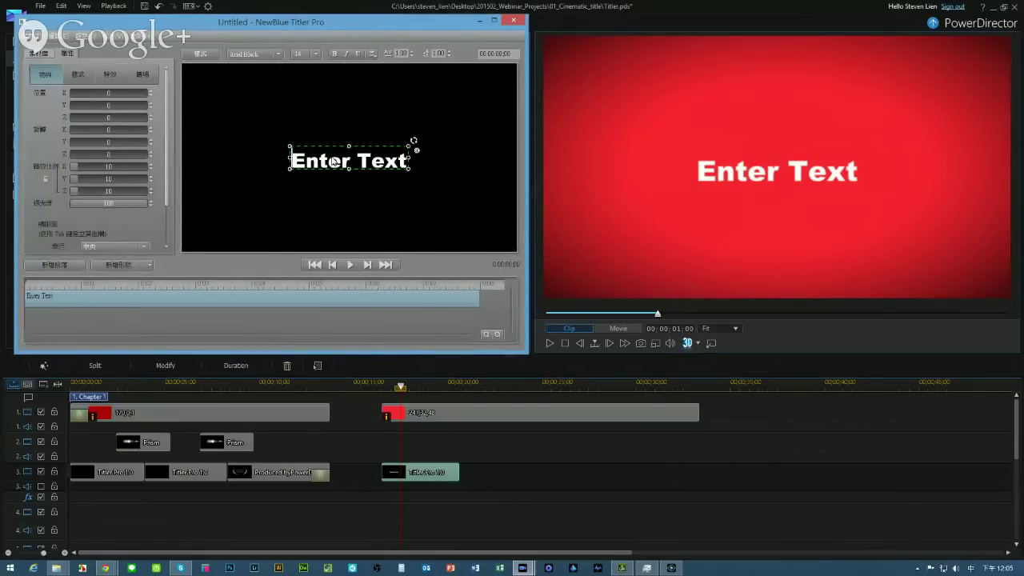
pyautogui.tripleClick(311, 161)
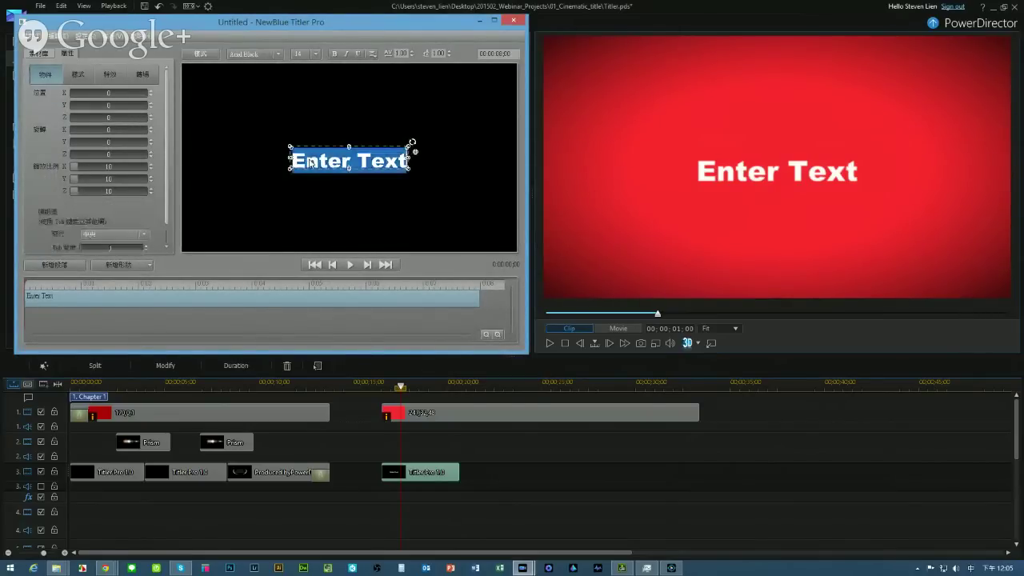
pyautogui.write('C')
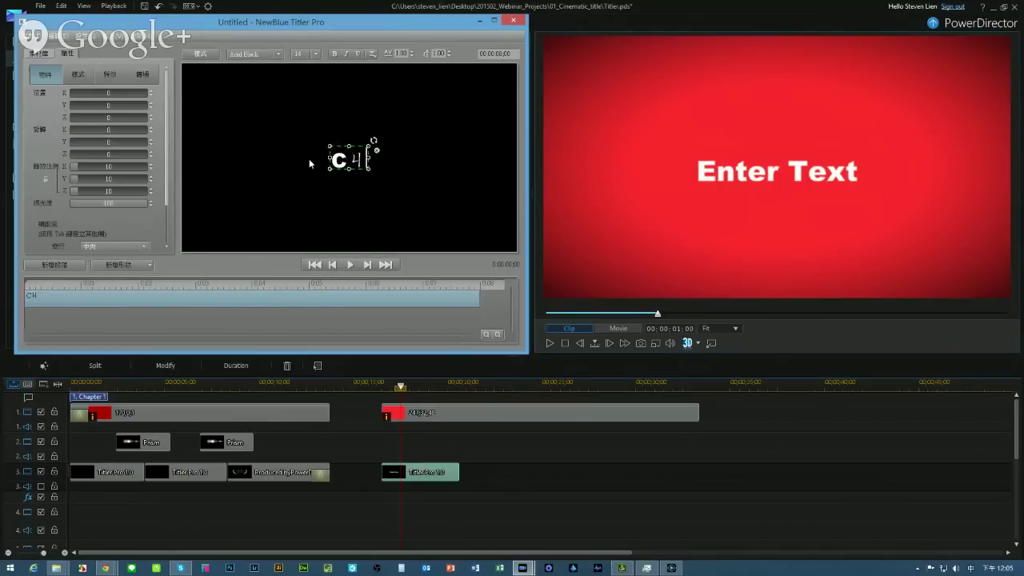
pyautogui.write('y')
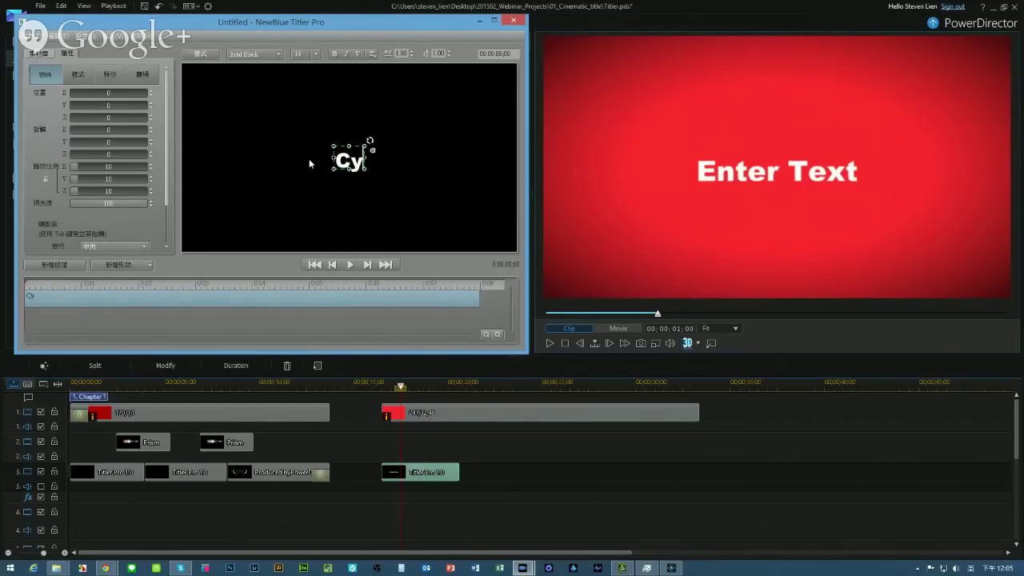
pyautogui.write('berLink')
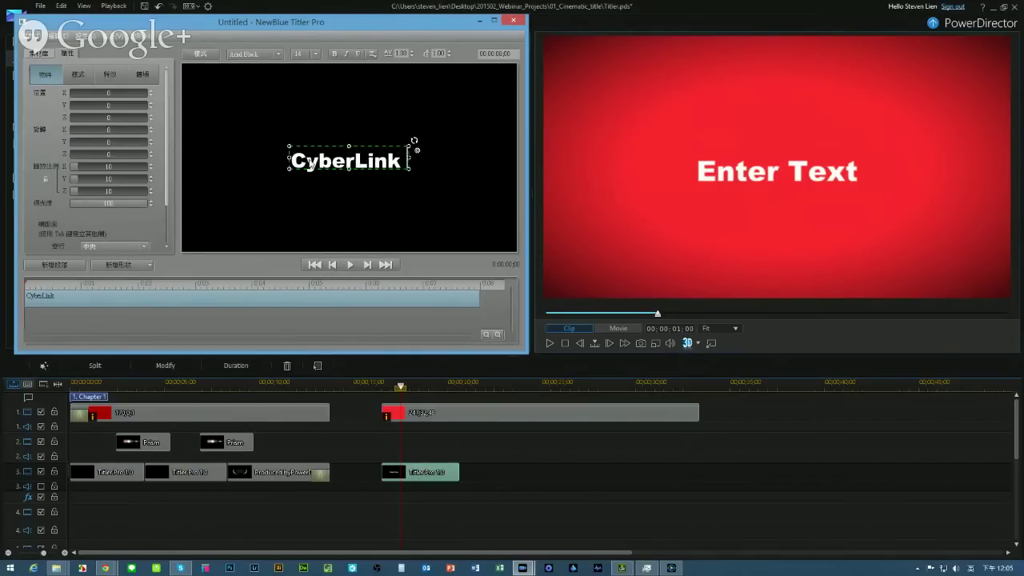
pyautogui.write(' Presents')
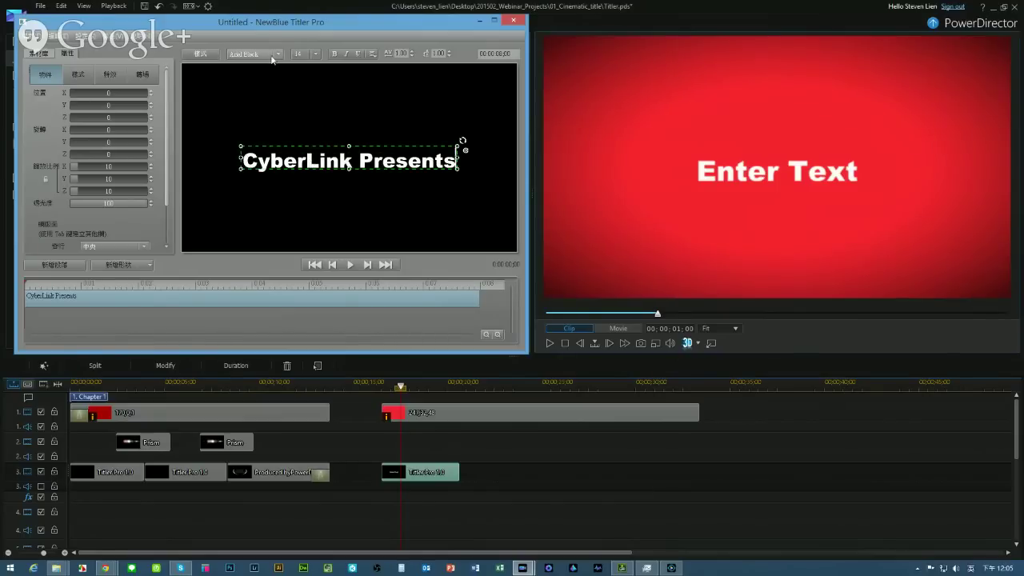
# Change the font of the "CyberLink Presents" text to Segoe UI Light.
pyautogui.click(297, 158)
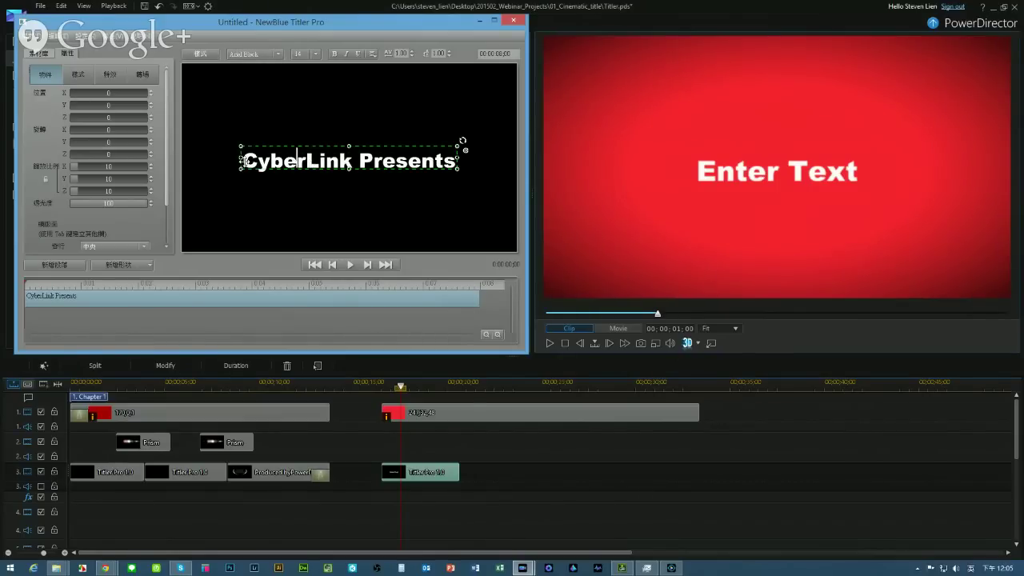
pyautogui.click(281, 56)
pyautogui.scroll(-2, 317, 96)
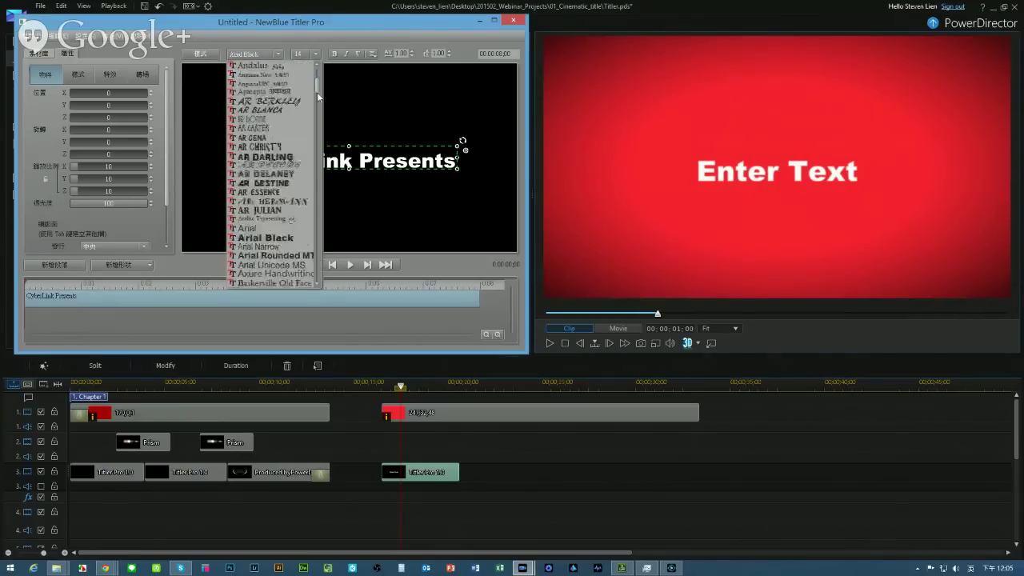
pyautogui.moveTo(318, 96); pyautogui.dragTo(316, 247)
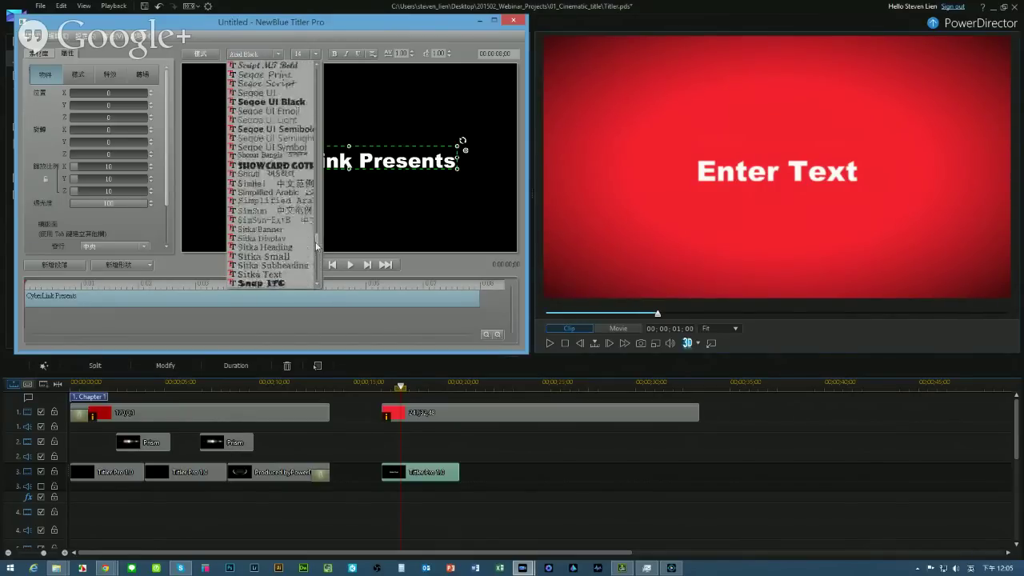
pyautogui.click(289, 121)
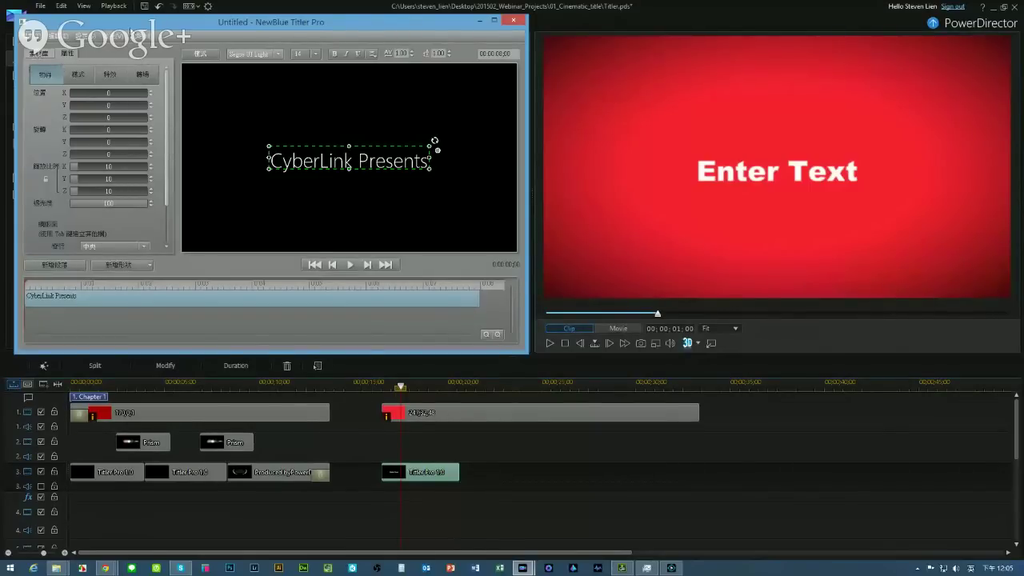
# Open the Turn presets in the Animations group of the title editor's transition library.
pyautogui.moveTo(68, 28); pyautogui.dragTo(145, 75)
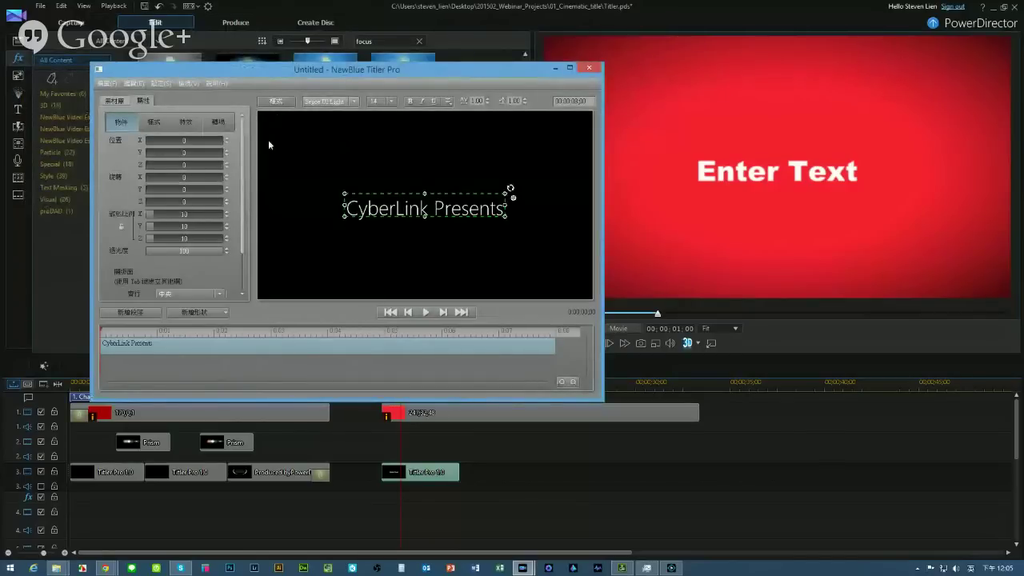
pyautogui.click(113, 102)
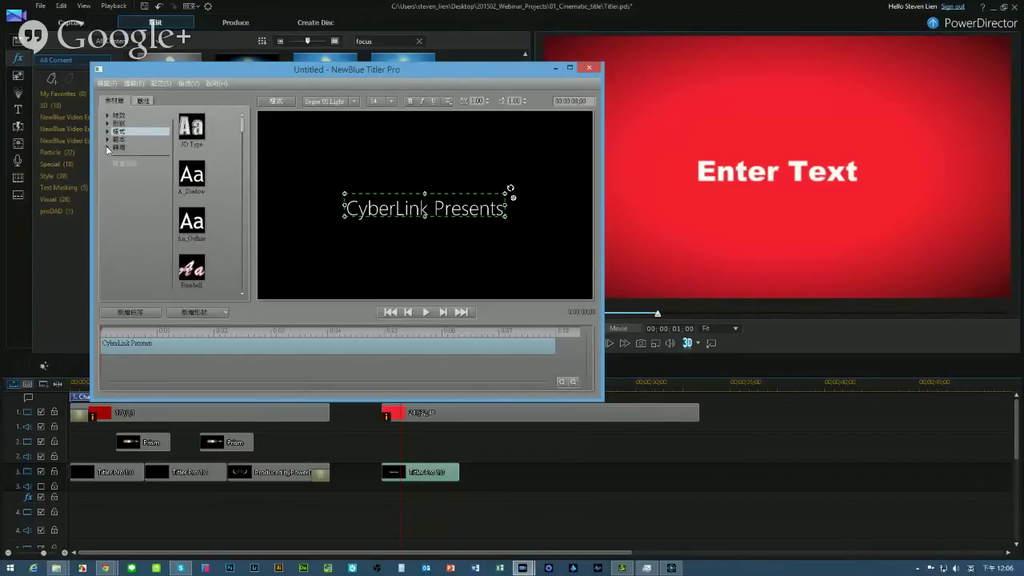
pyautogui.click(107, 149)
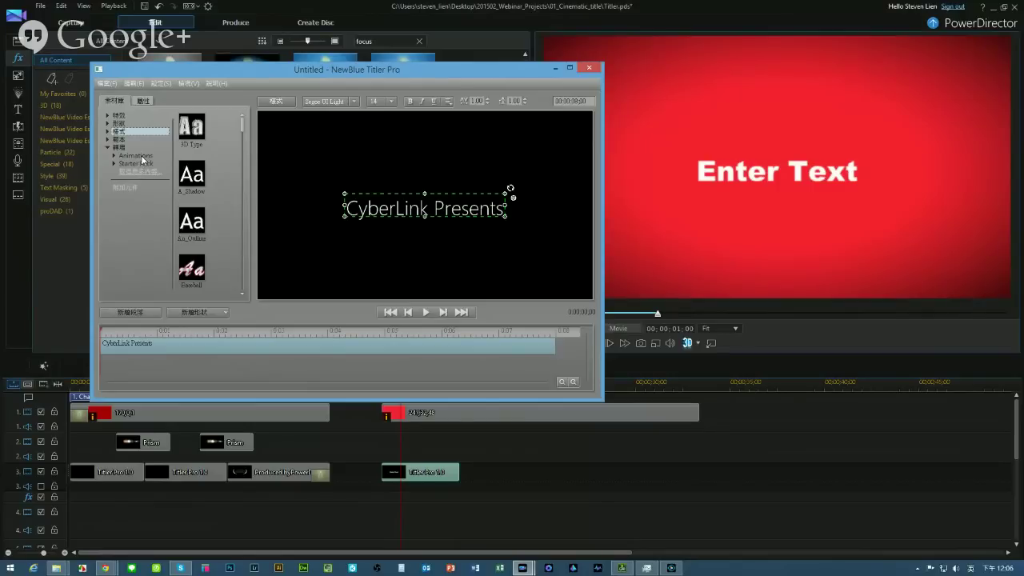
pyautogui.click(137, 156)
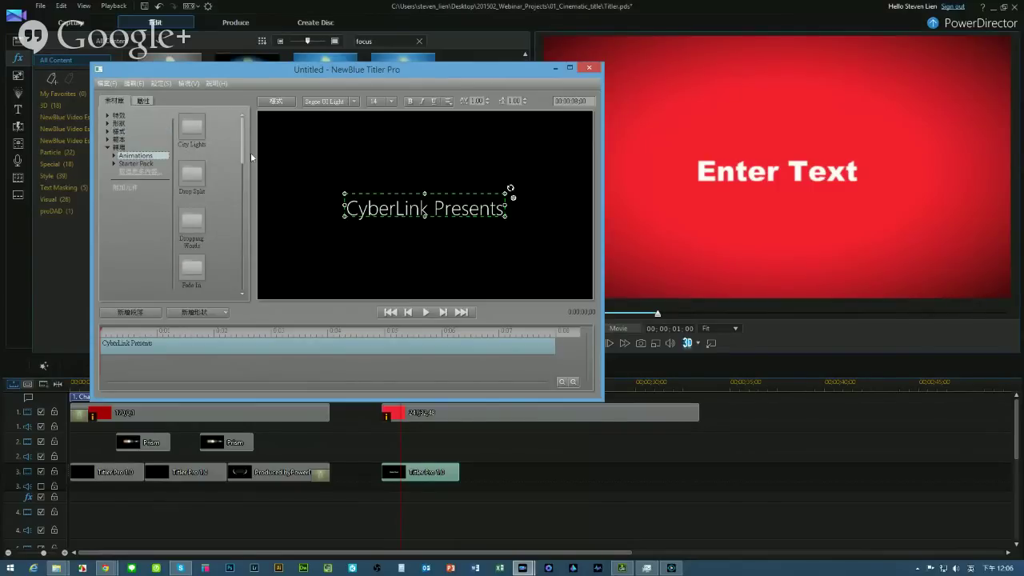
pyautogui.moveTo(241, 141); pyautogui.dragTo(242, 270)
pyautogui.doubleClick(191, 236)
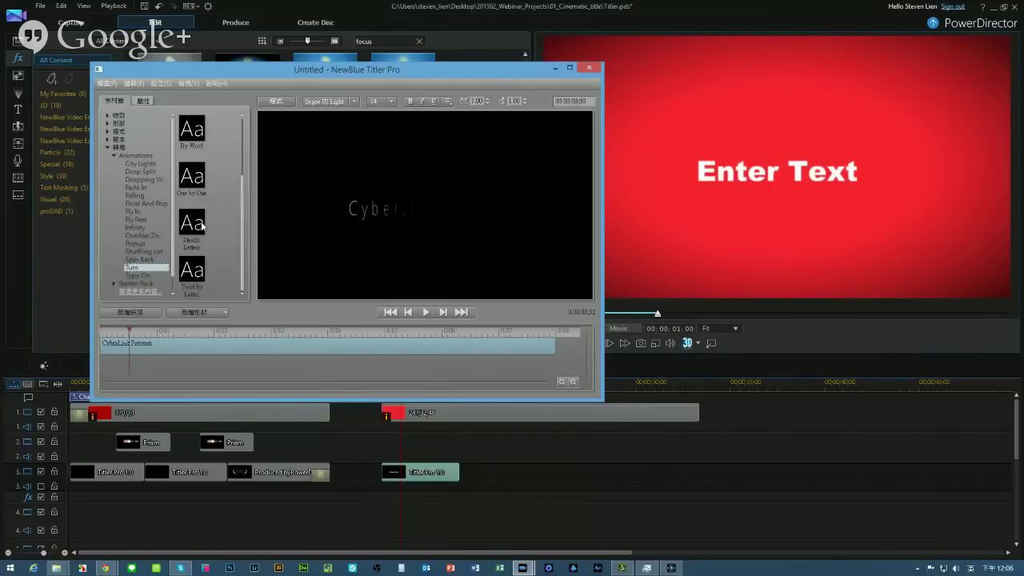
# Apply the Turn preset Stealth Letters to the start of the "CyberLink Presents" title and play it back.
pyautogui.click(195, 174)
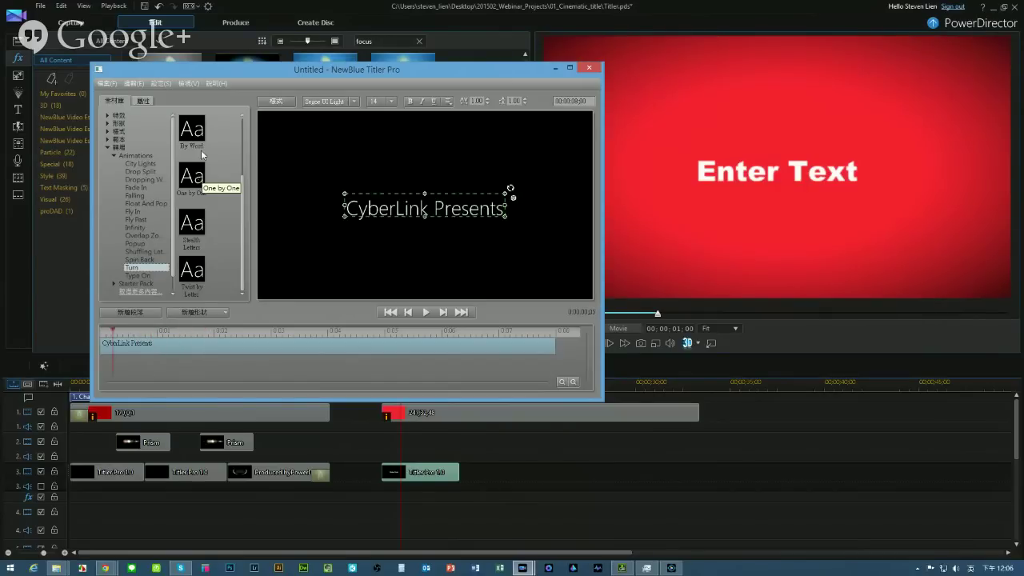
pyautogui.click(186, 127)
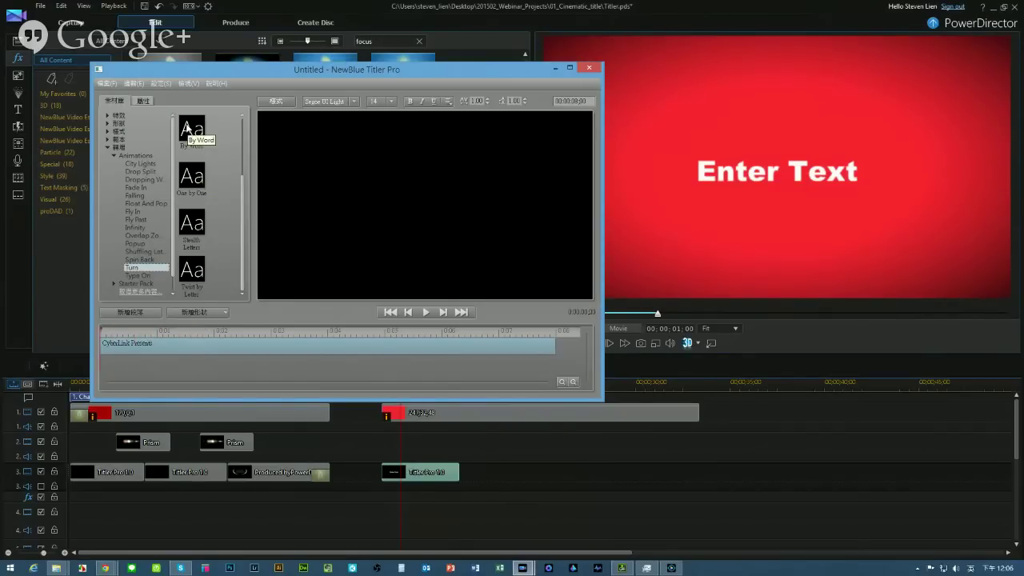
pyautogui.click(191, 229)
pyautogui.doubleClick(191, 229)
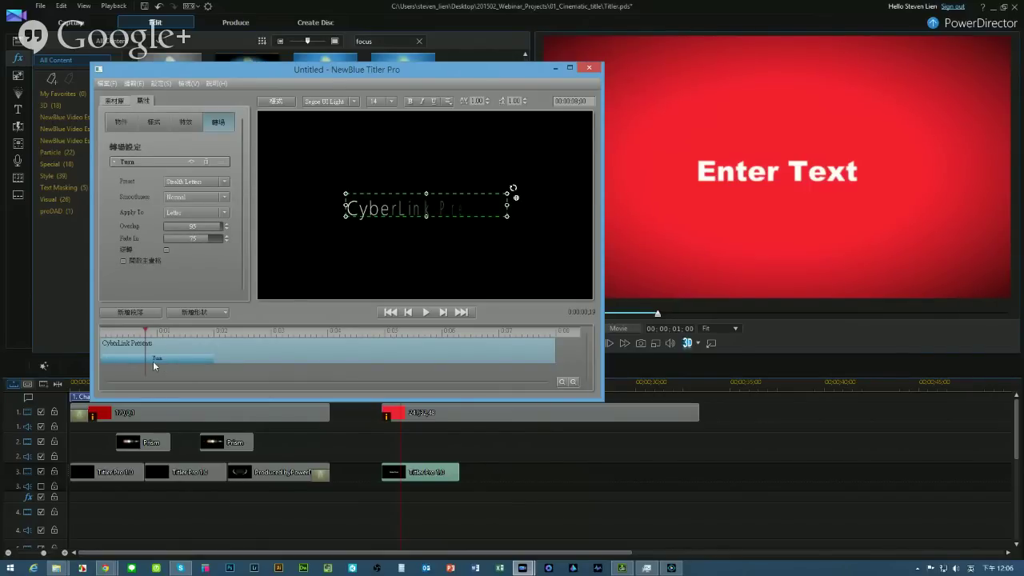
pyautogui.click(407, 313)
pyautogui.click(425, 312)
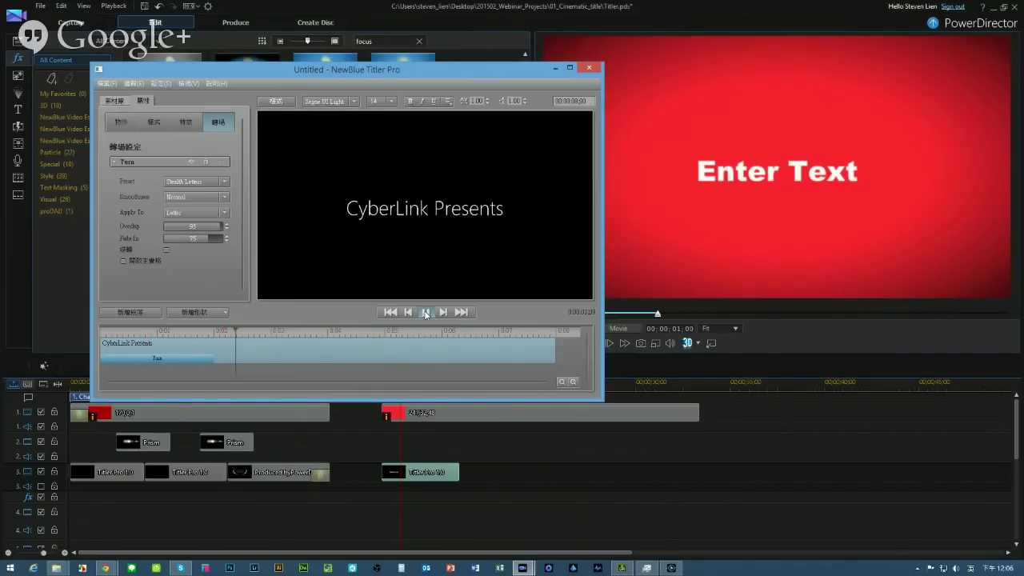
pyautogui.click(424, 312)
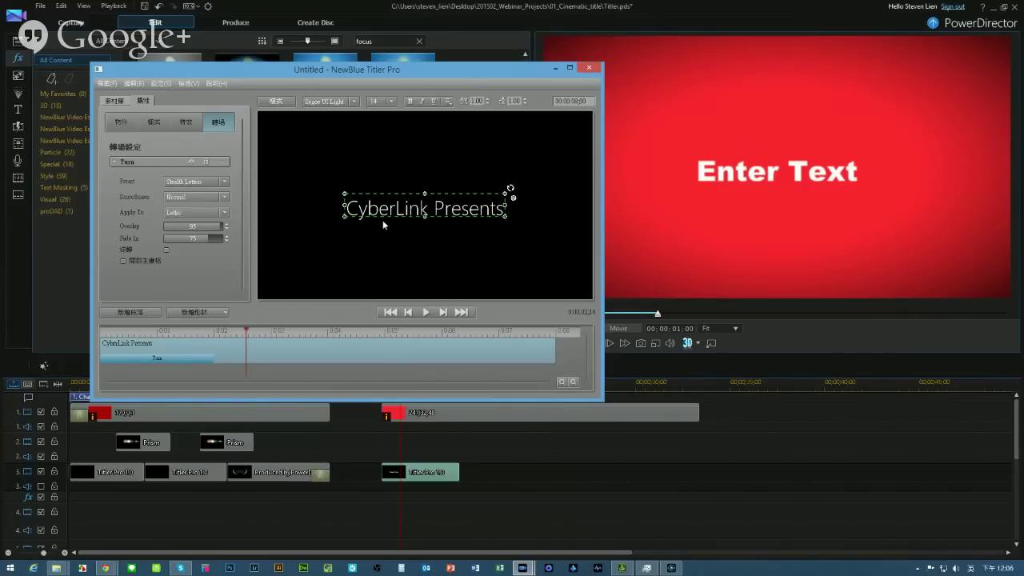
# Add the City Lights preset Pop Flashes at the end of the "CyberLink Presents" title.
pyautogui.click(115, 101)
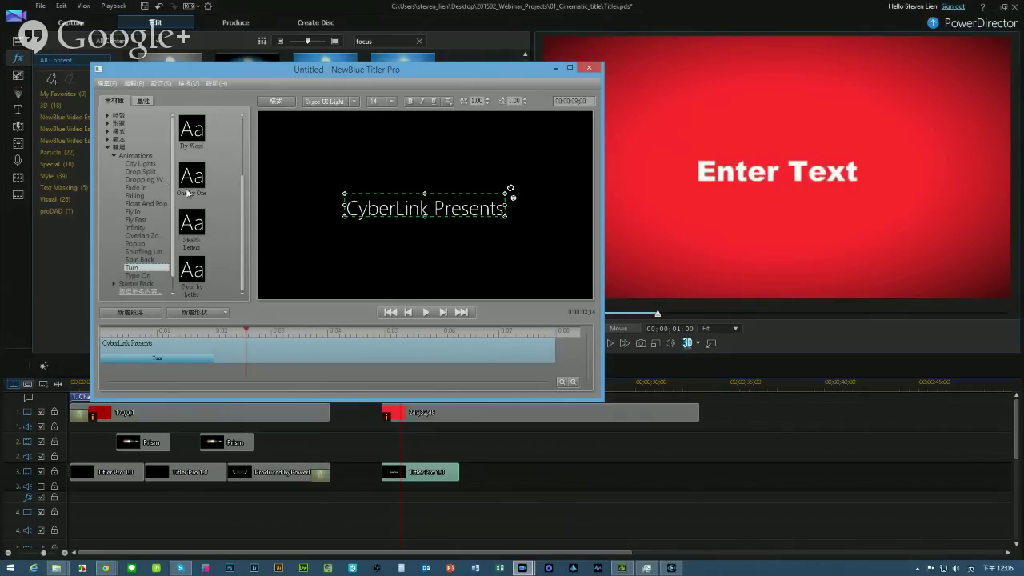
pyautogui.click(140, 163)
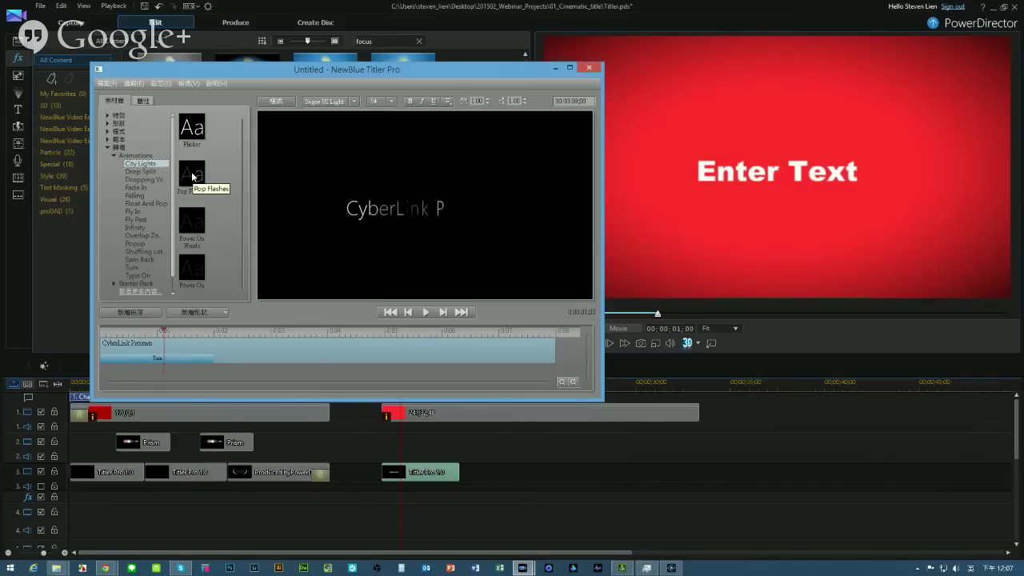
pyautogui.moveTo(192, 176); pyautogui.dragTo(485, 364)
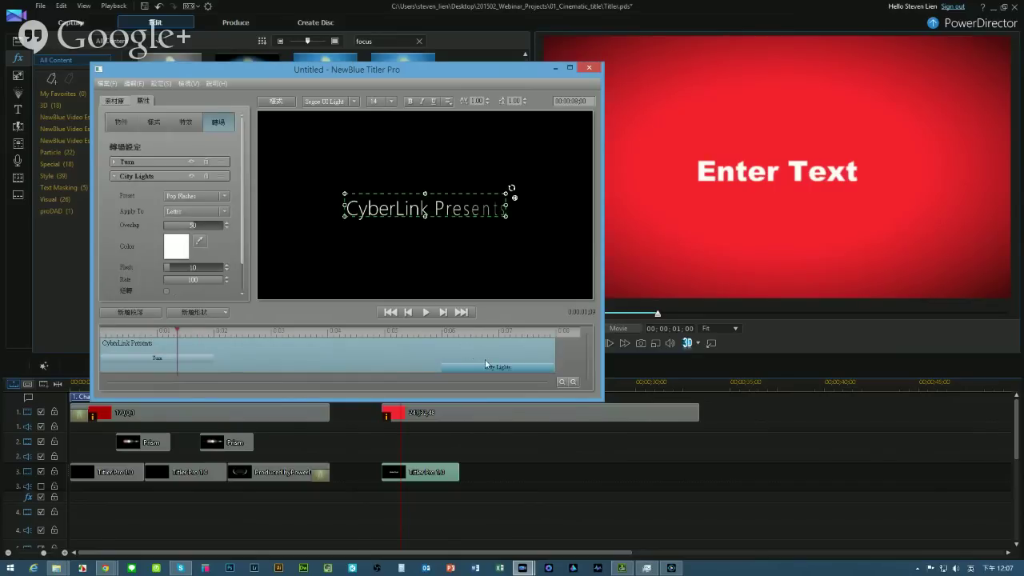
pyautogui.click(407, 312)
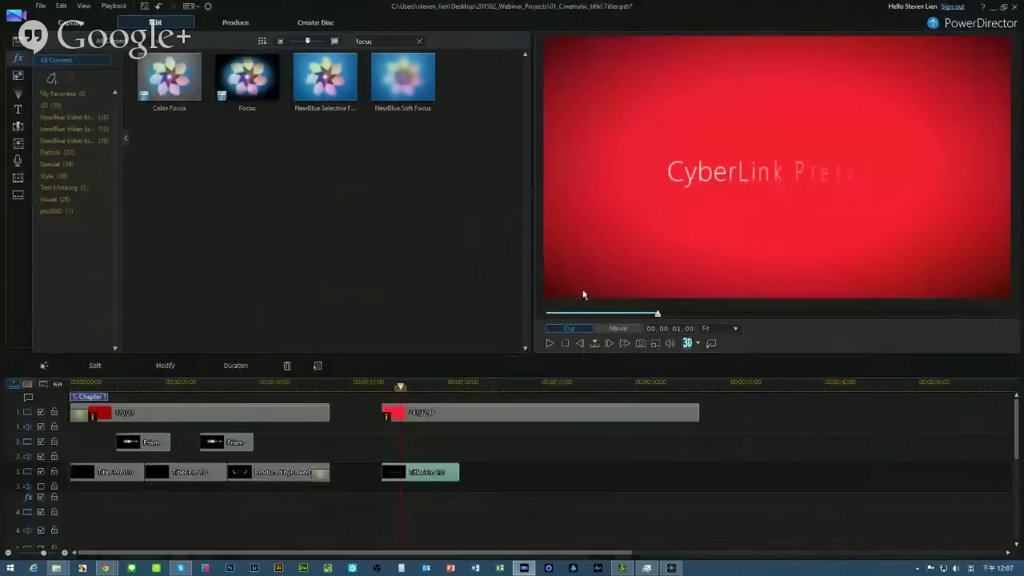
# Extend the "CyberLink Presents" clip on track 3 to about 7 seconds and play it back.
pyautogui.click(550, 343)
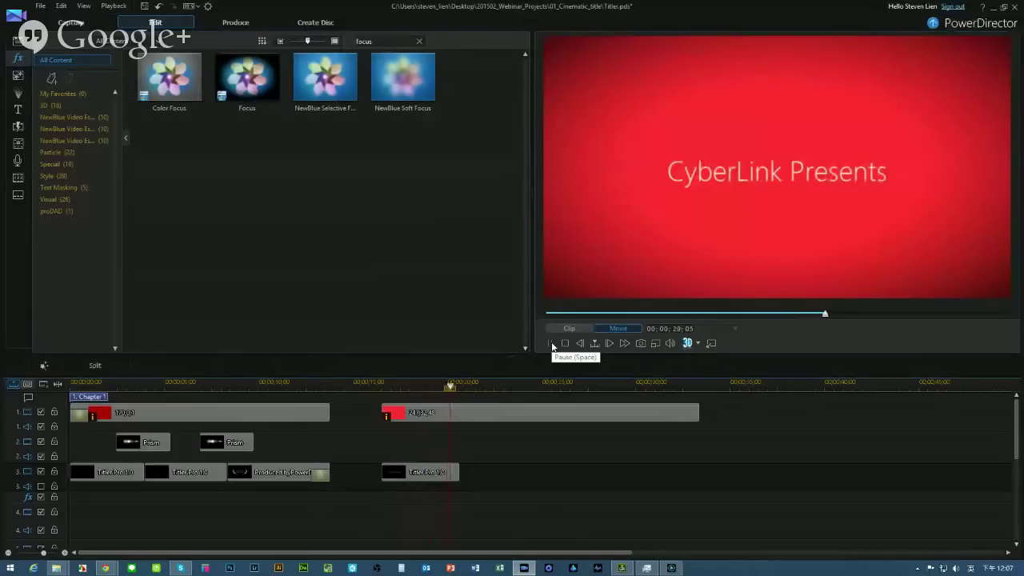
pyautogui.click(552, 345)
pyautogui.moveTo(458, 472); pyautogui.dragTo(508, 472)
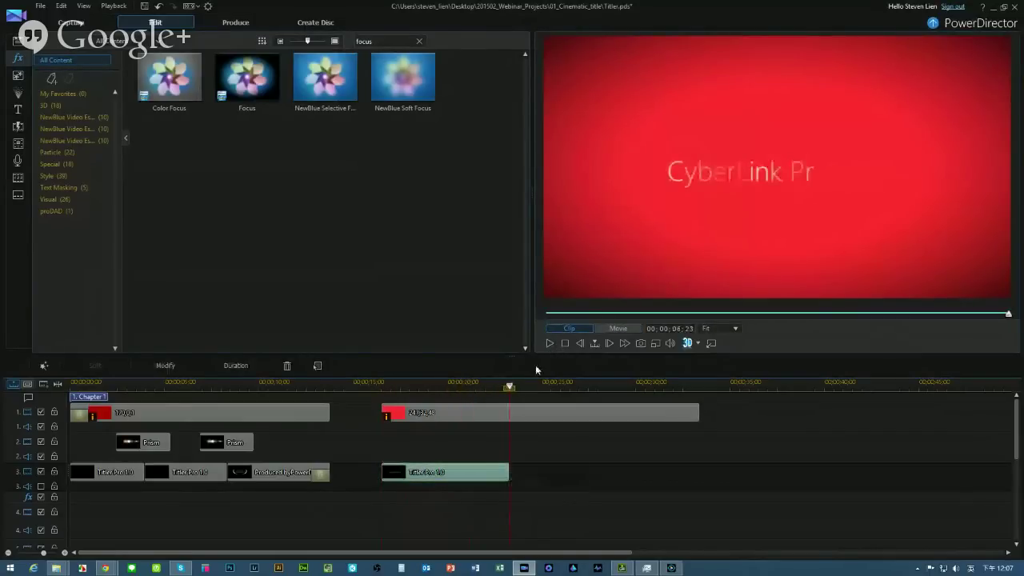
pyautogui.click(550, 344)
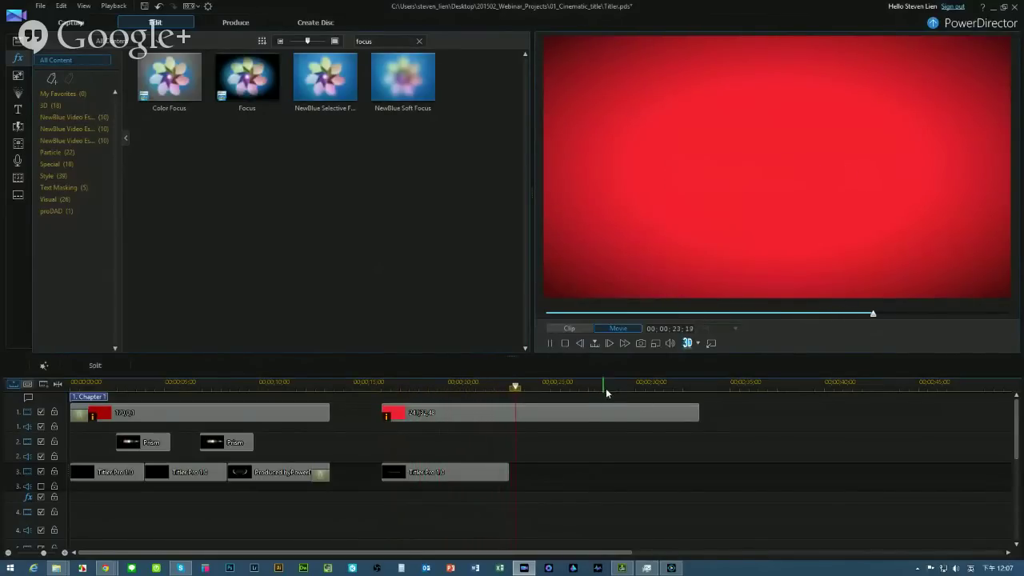
pyautogui.click(550, 344)
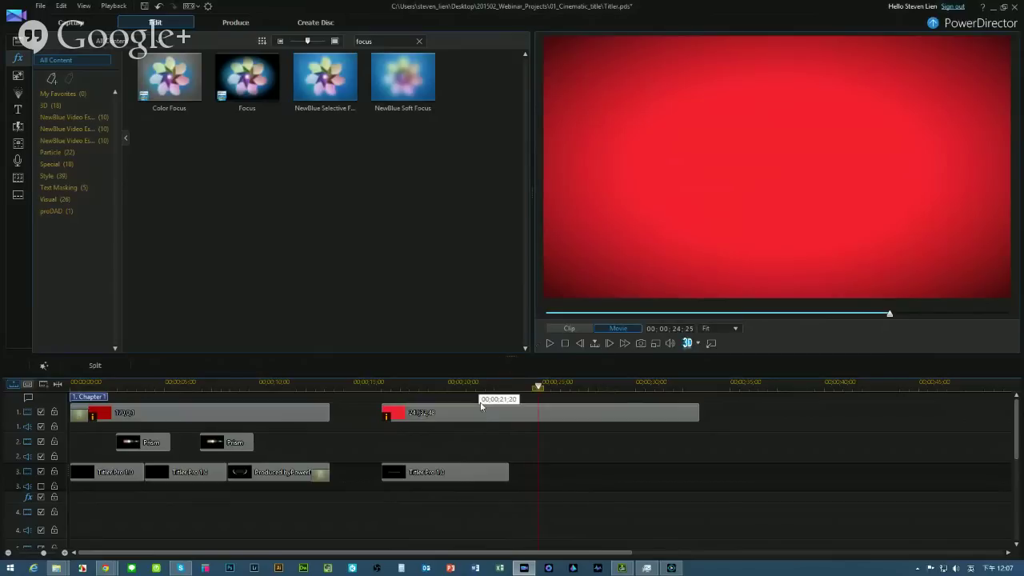
# Copy the second Titler Pro clip on track 3 directly after the "CyberLink Presents" clip and play back both titles.
pyautogui.click(206, 475)
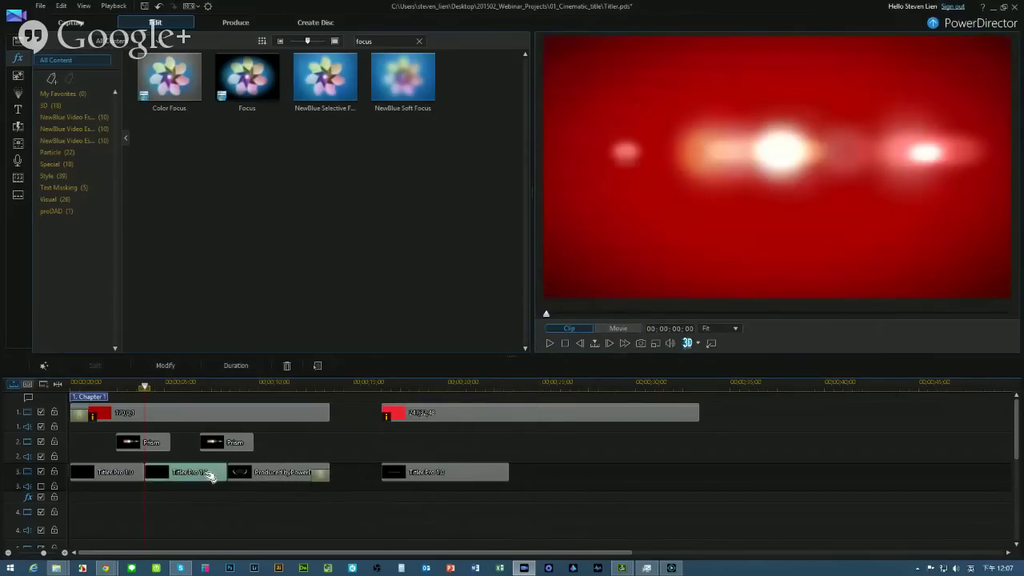
pyautogui.click(519, 384)
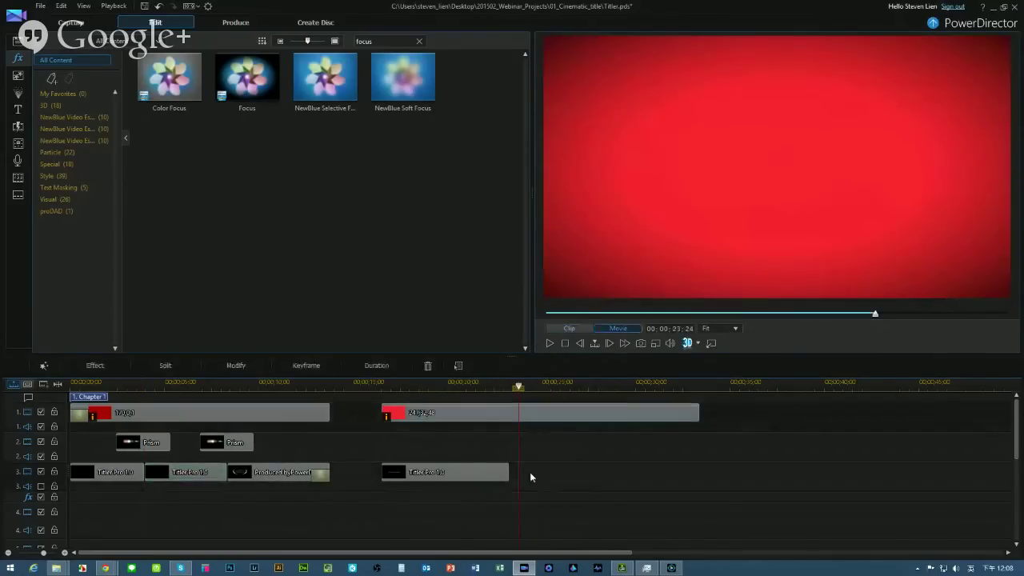
pyautogui.hotkey('ctrl', 'v')
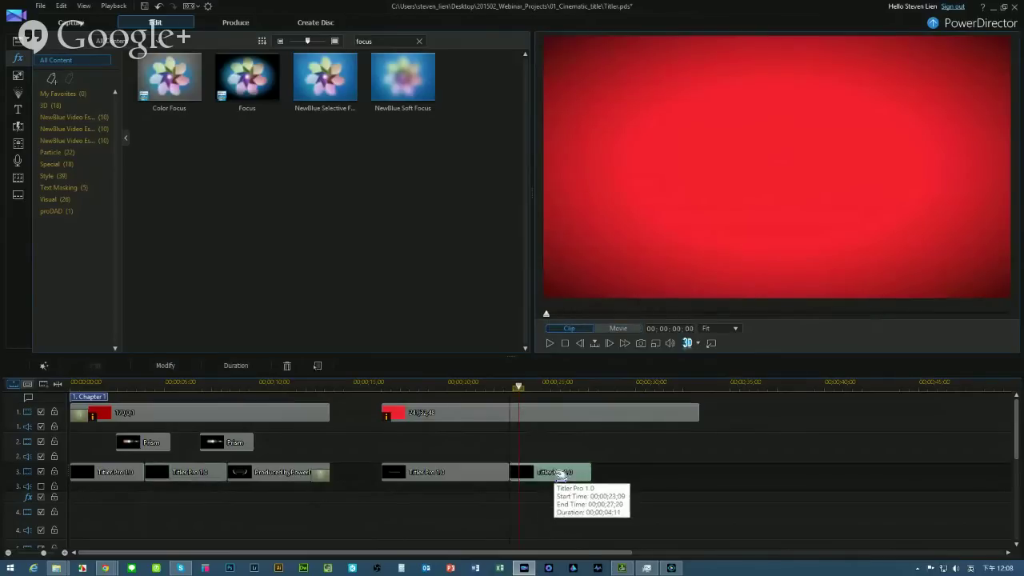
pyautogui.click(443, 387)
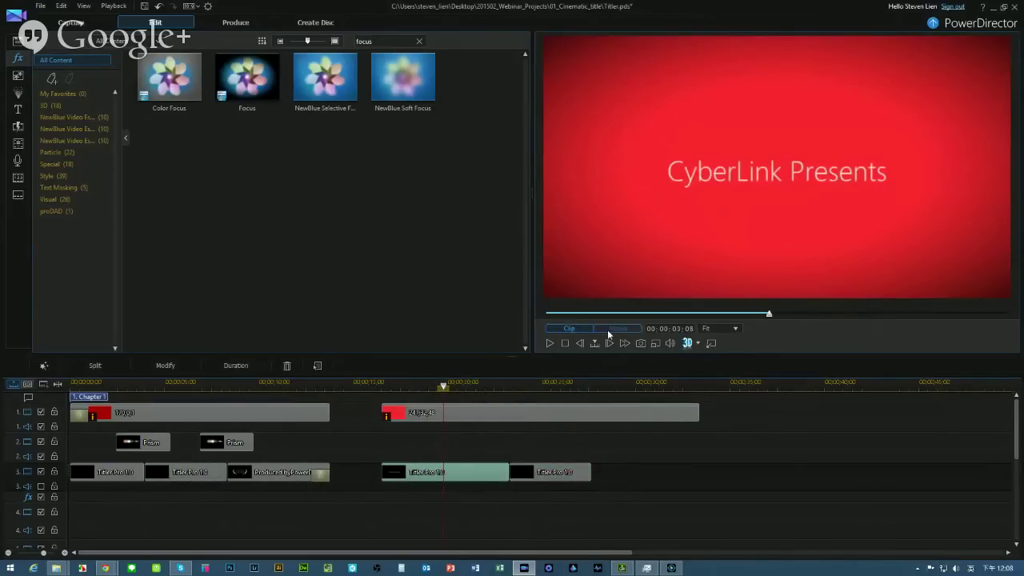
pyautogui.click(560, 344)
pyautogui.click(551, 344)
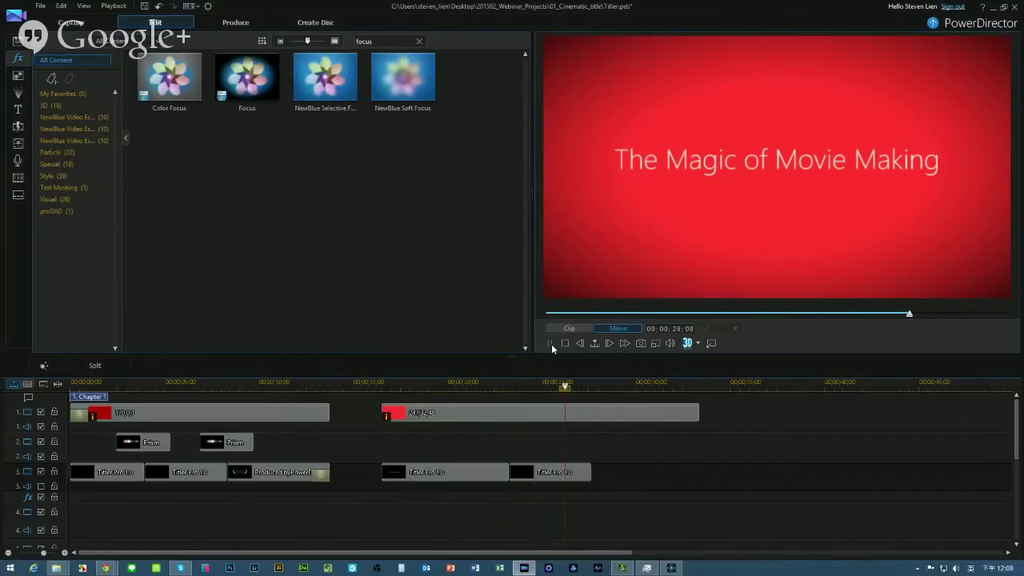
pyautogui.click(549, 344)
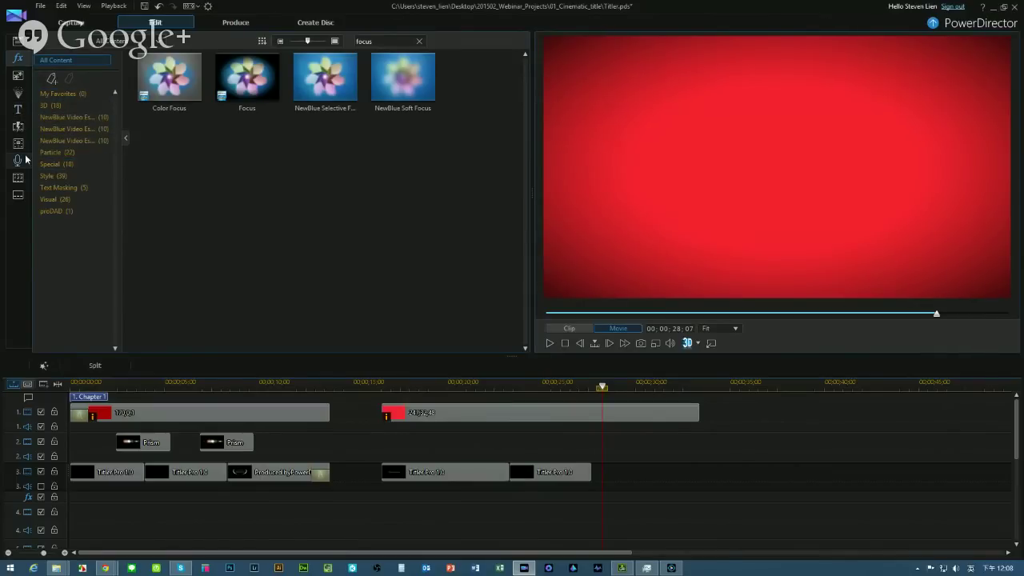
# Preview the Wedding Pack title templates and place the Laurel title on track 3 directly after the copied Titler Pro clip.
pyautogui.click(16, 110)
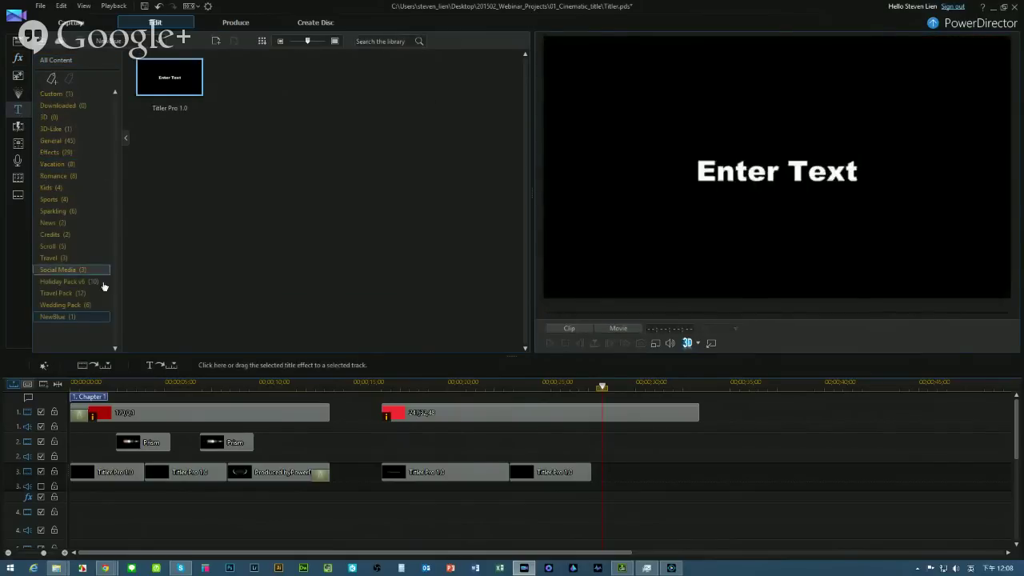
pyautogui.click(79, 304)
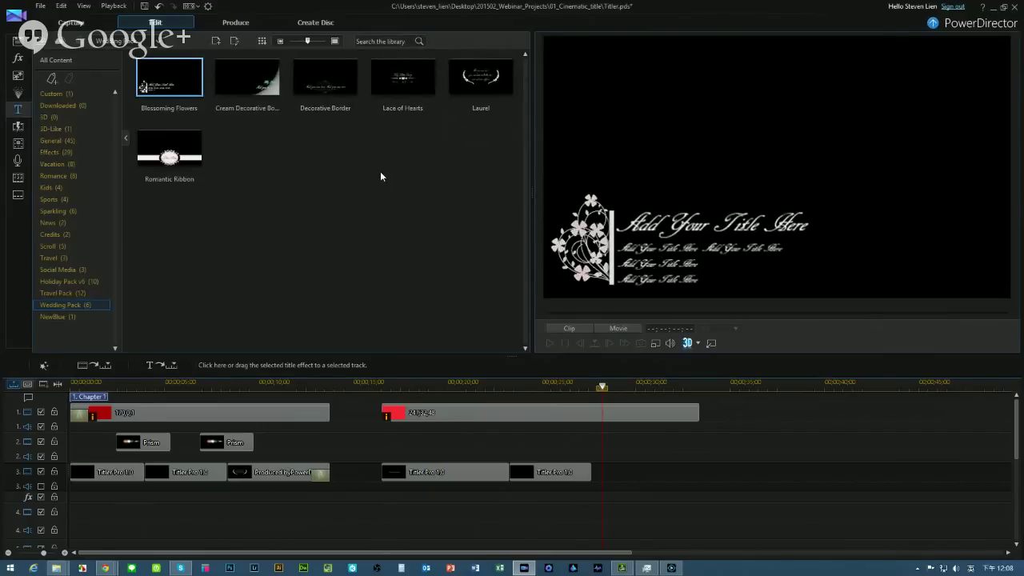
pyautogui.click(248, 79)
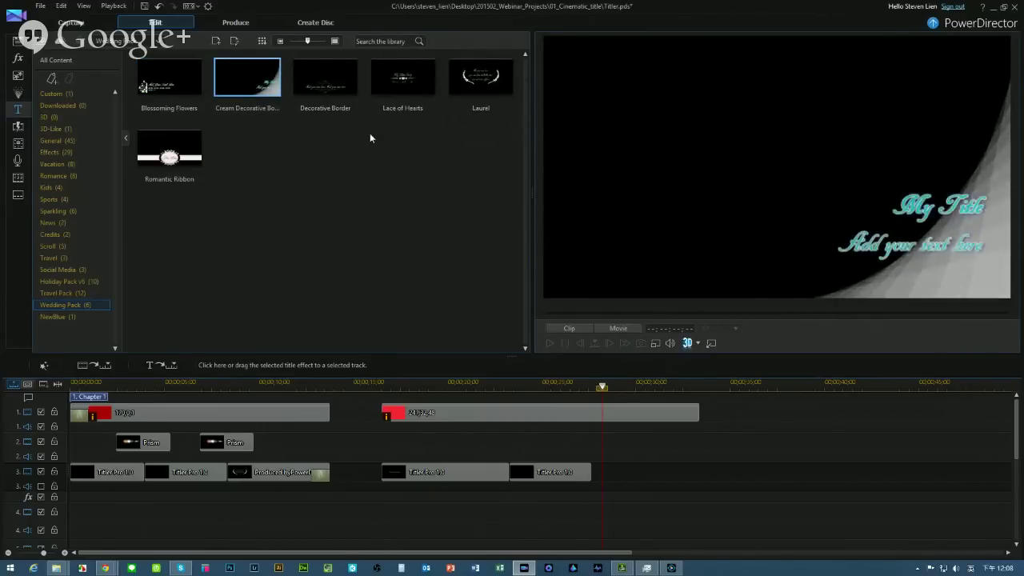
pyautogui.click(340, 84)
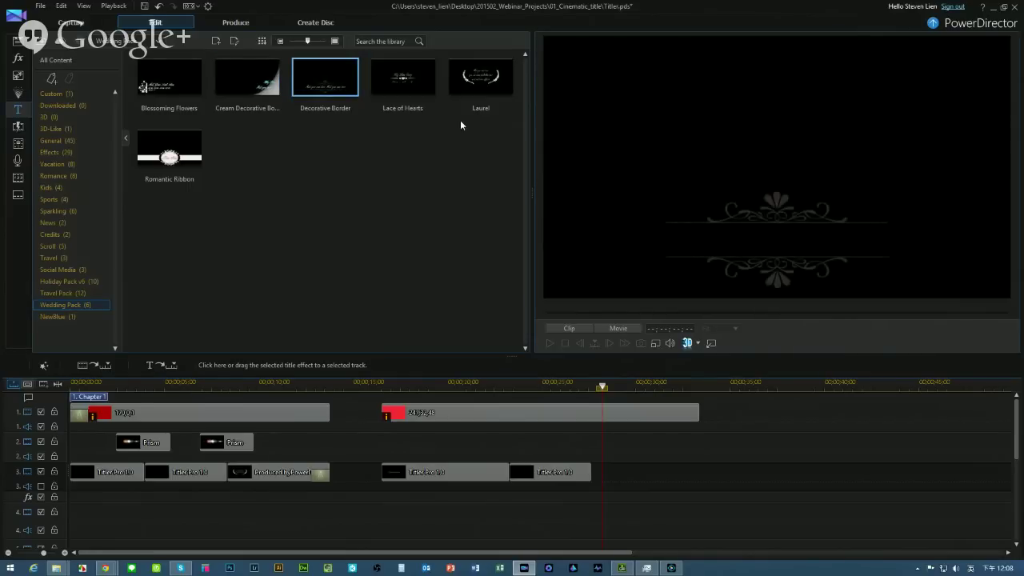
pyautogui.click(409, 86)
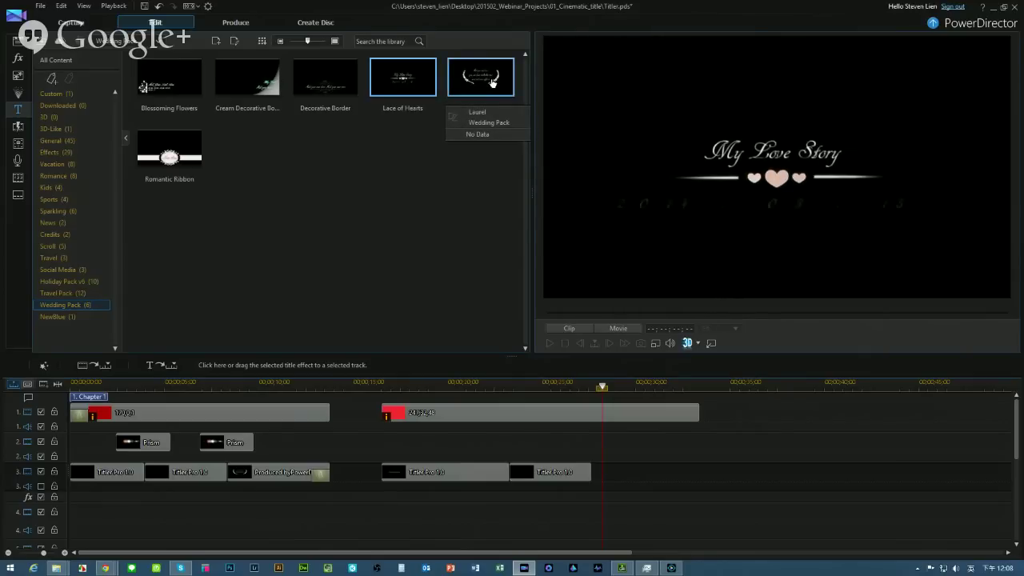
pyautogui.click(491, 84)
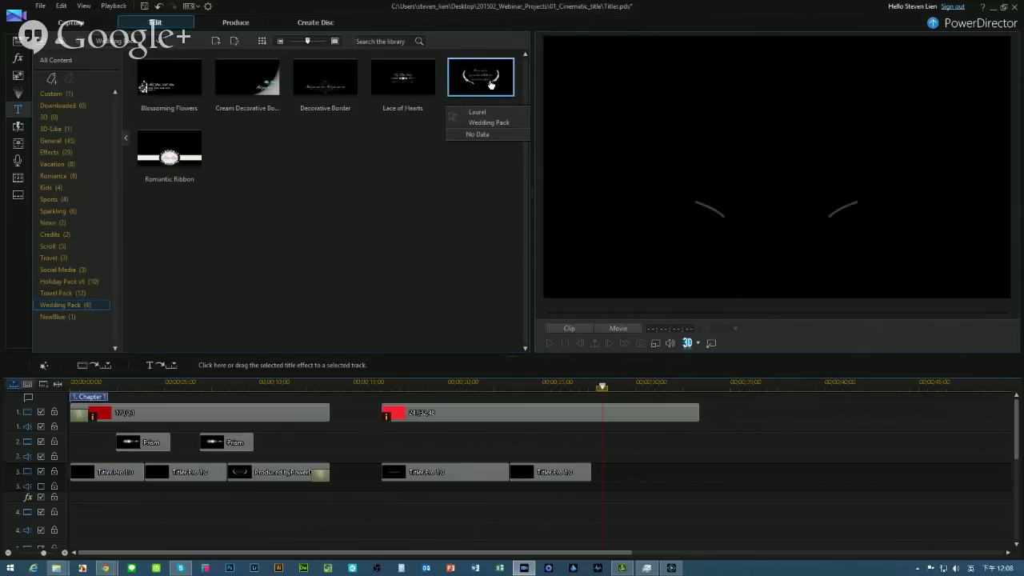
pyautogui.moveTo(510, 121); pyautogui.dragTo(612, 472)
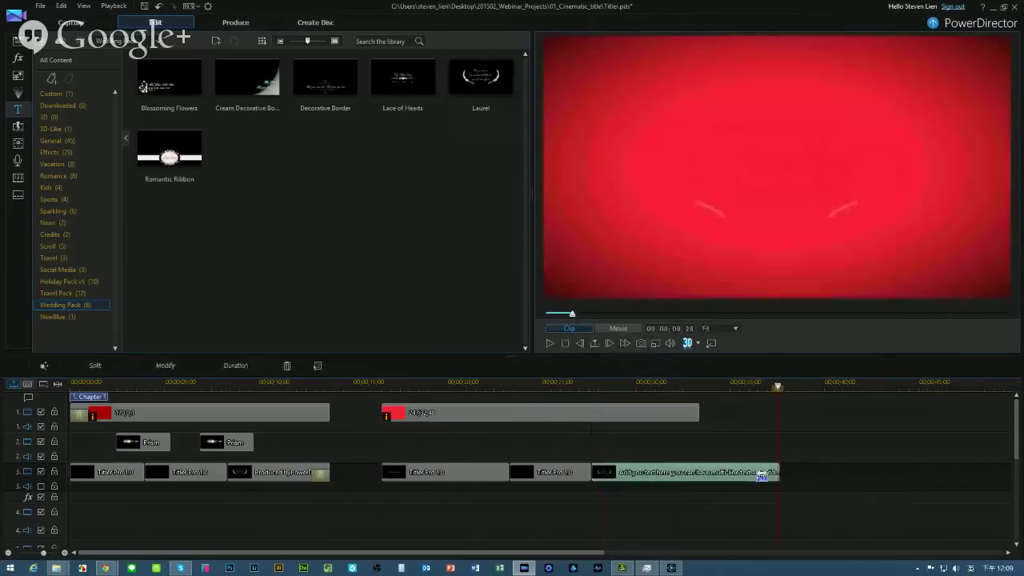
# Trim the Laurel title on track 3 to end together with the red color board and play it back.
pyautogui.moveTo(779, 473); pyautogui.dragTo(712, 485)
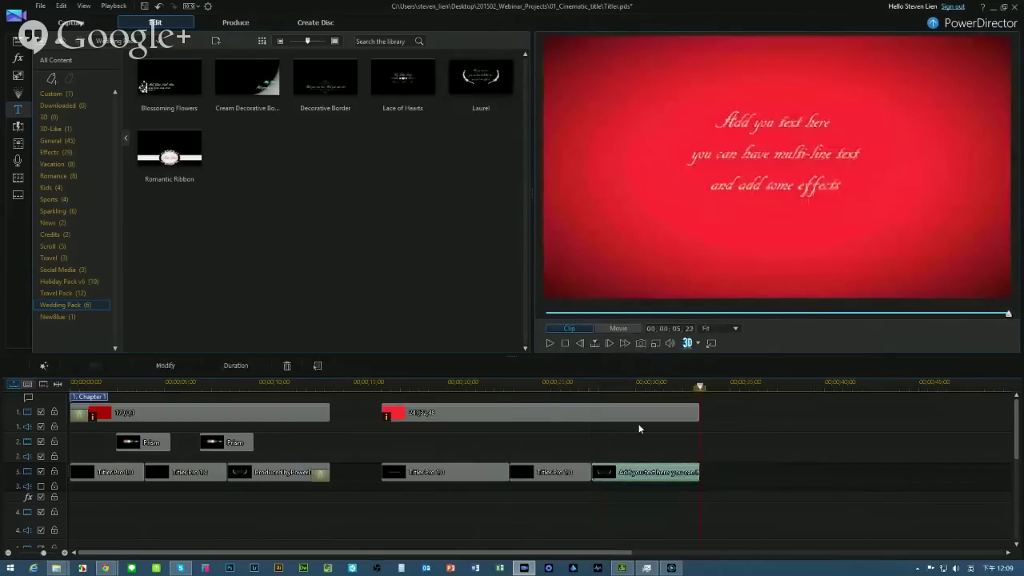
pyautogui.click(550, 343)
pyautogui.click(585, 385)
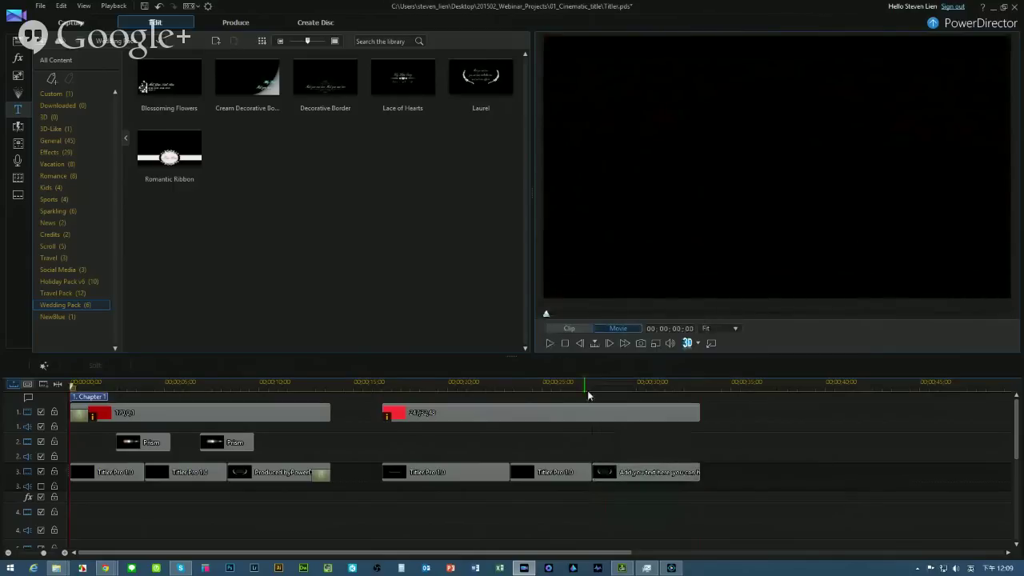
pyautogui.click(551, 344)
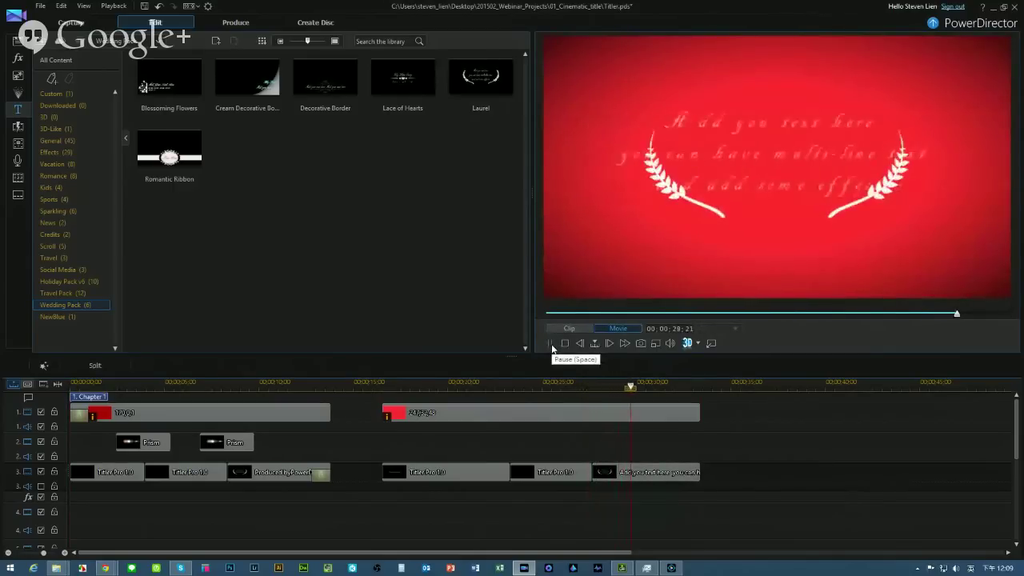
pyautogui.click(551, 344)
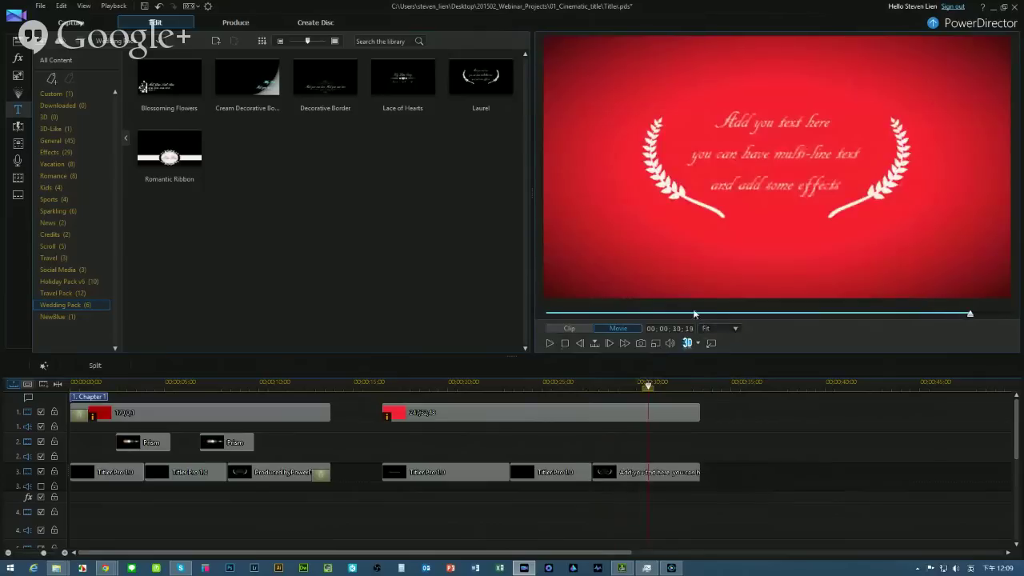
# Open the Laurel title in the Title Designer, clear its placeholder text and set the font to Segoe UI Light.
pyautogui.click(661, 472)
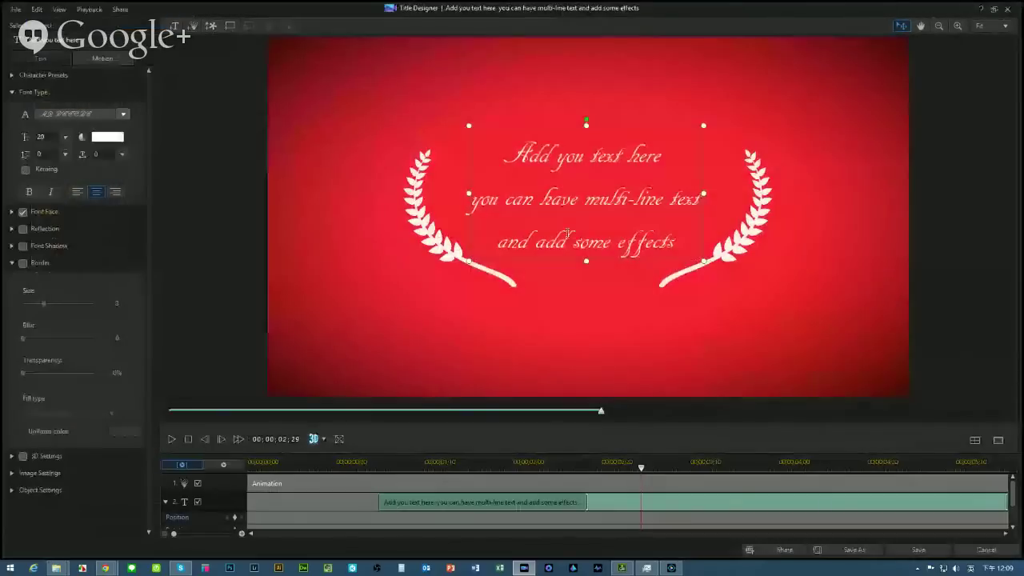
pyautogui.moveTo(506, 152); pyautogui.dragTo(692, 253)
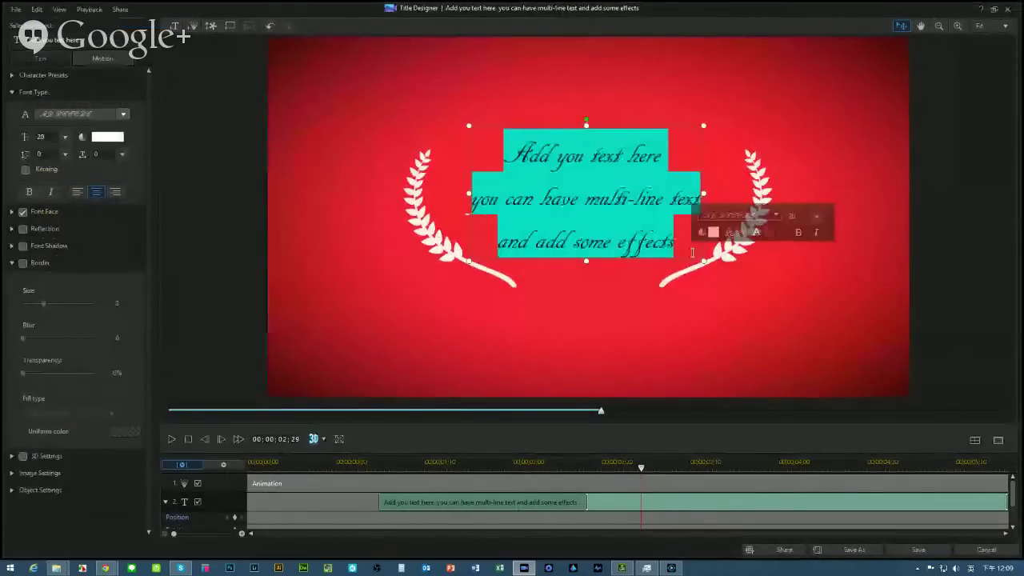
pyautogui.write('F')
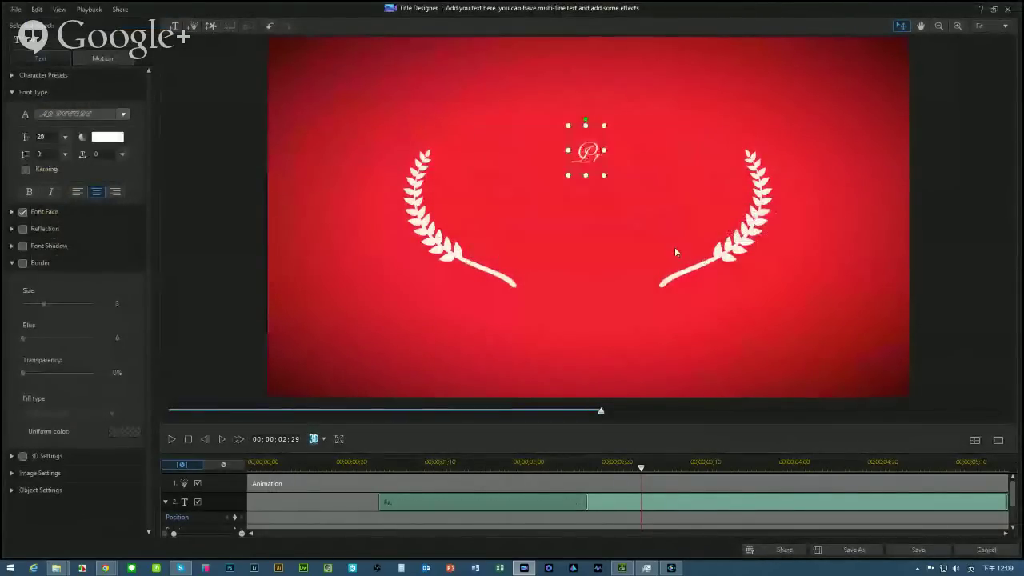
pyautogui.press('BackSpace')
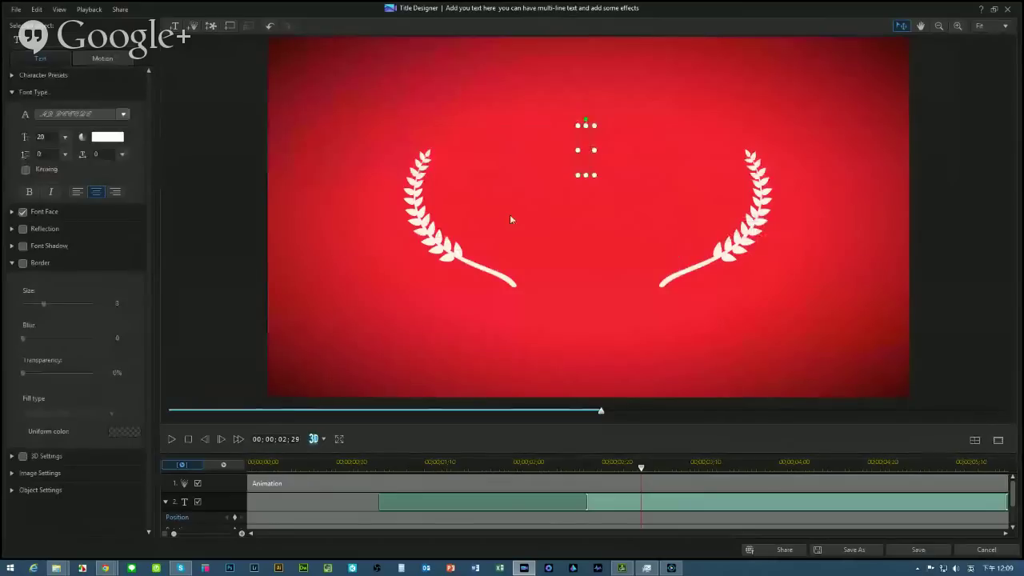
pyautogui.click(123, 113)
pyautogui.moveTo(126, 129); pyautogui.dragTo(129, 200)
pyautogui.scroll(-15, 128, 199)
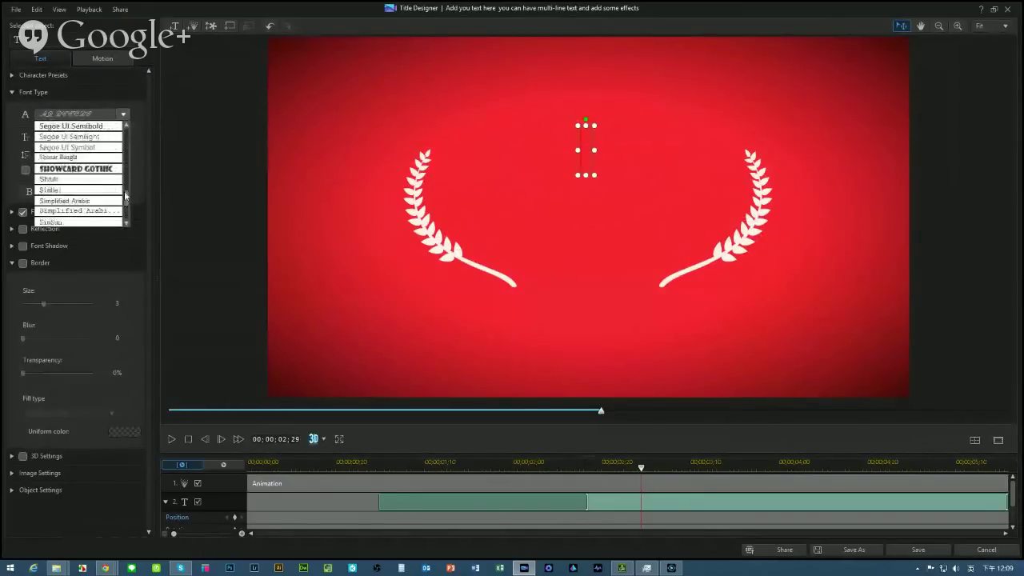
pyautogui.scroll(-4, 126, 192)
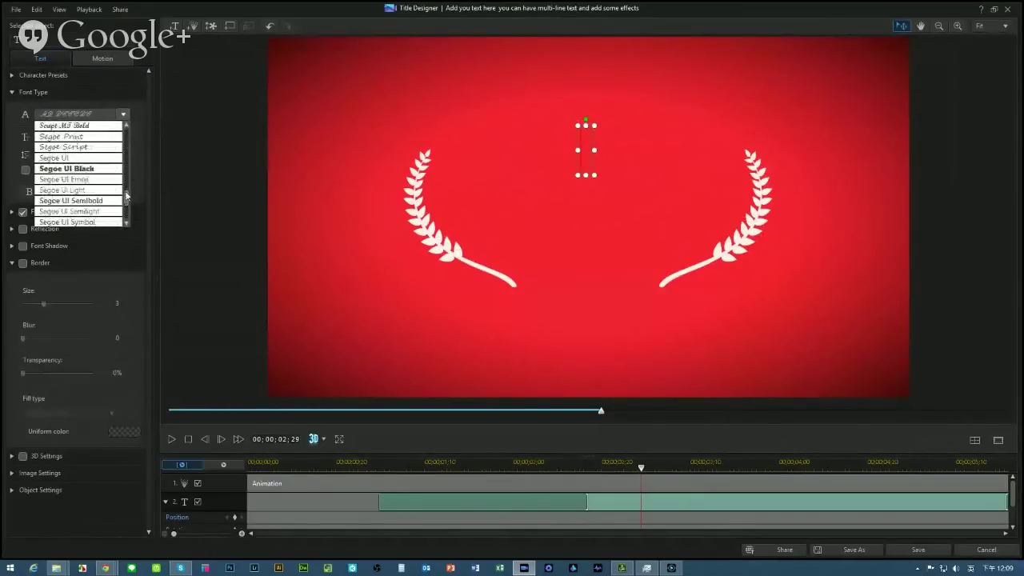
pyautogui.click(80, 191)
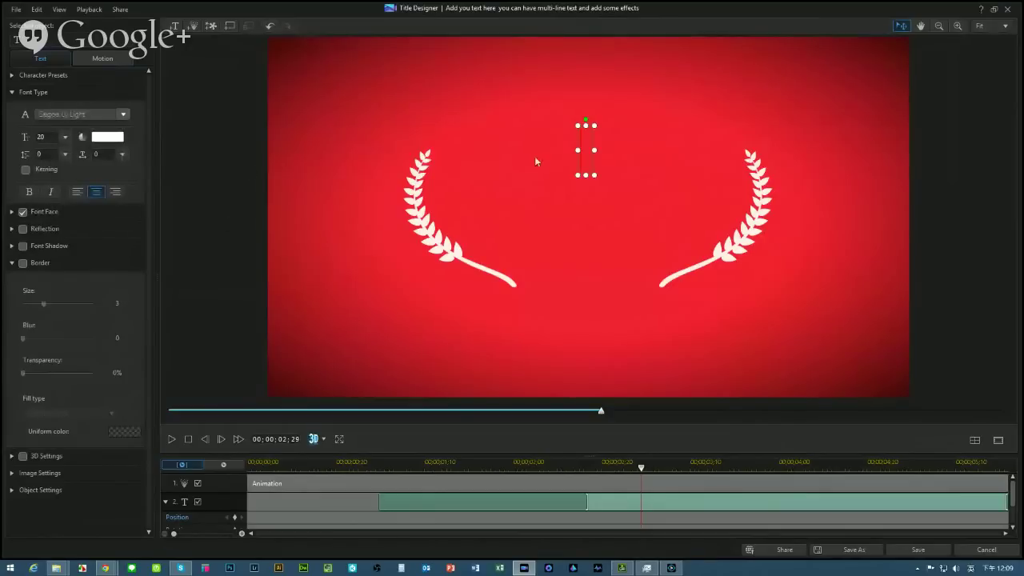
# Enter "Produced by" and "PowerDirector" as the first two lines of the Laurel title text.
pyautogui.press('BackSpace')
pyautogui.write('Produced d')
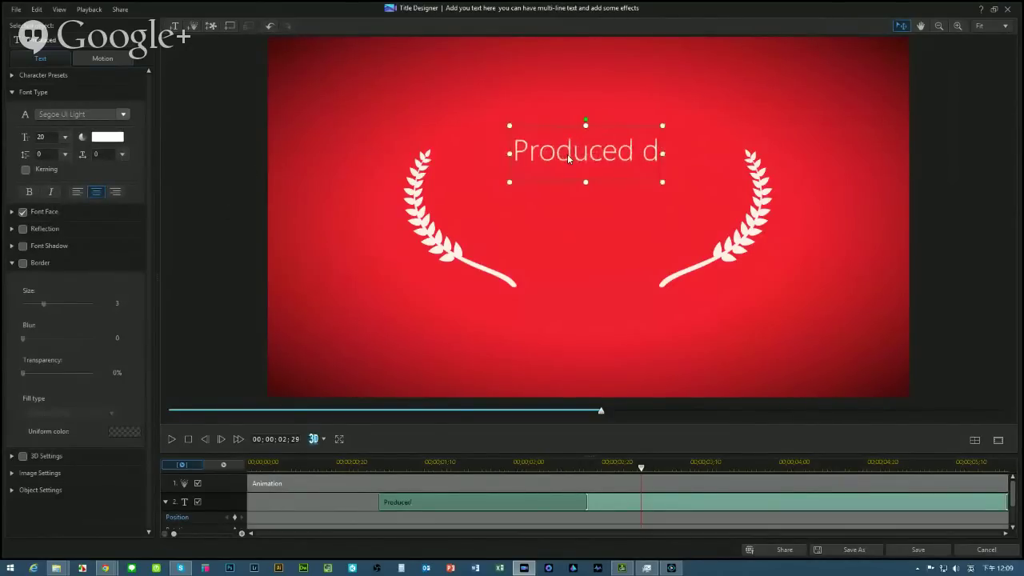
pyautogui.press('BackSpace')
pyautogui.press('BackSpace')
pyautogui.write('by')
pyautogui.press('Return')
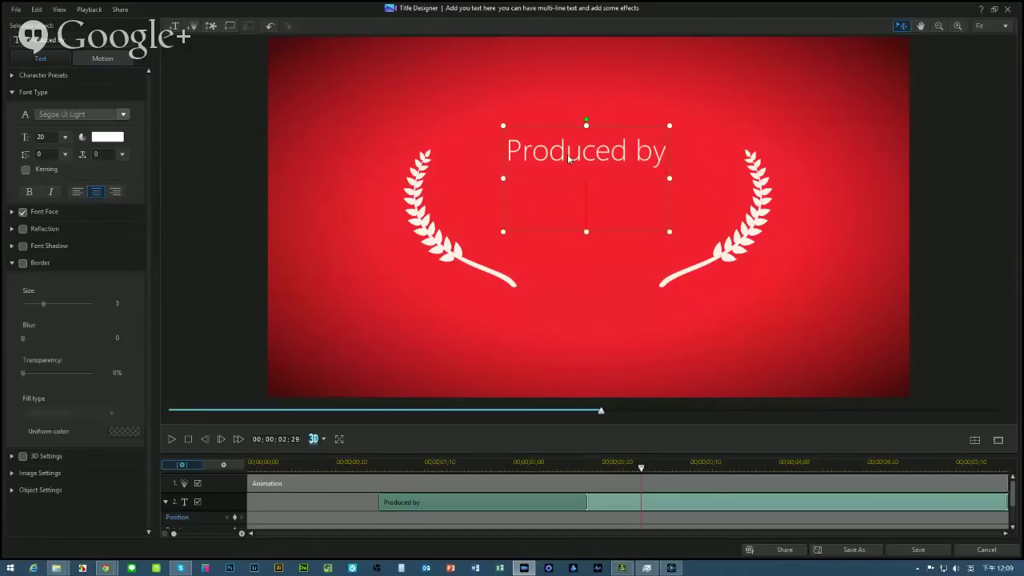
pyautogui.write('PowerDirector')
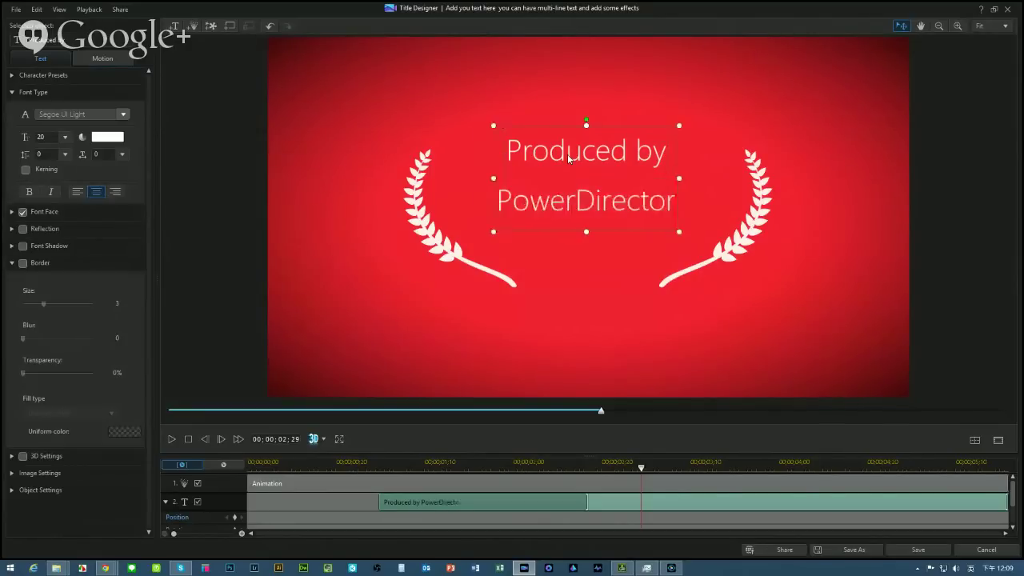
# Add "PC Mag Editor's Chouce Winner" as the third line of the title text.
pyautogui.press('Return')
pyautogui.write('PC MA')
pyautogui.press('BackSpace')
pyautogui.write('ag')
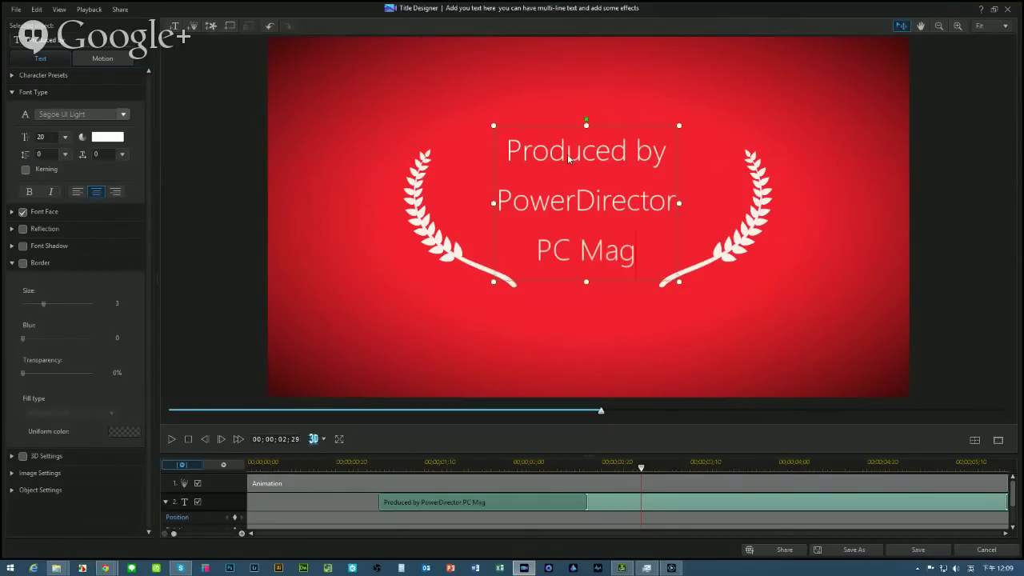
pyautogui.write(' Editor')
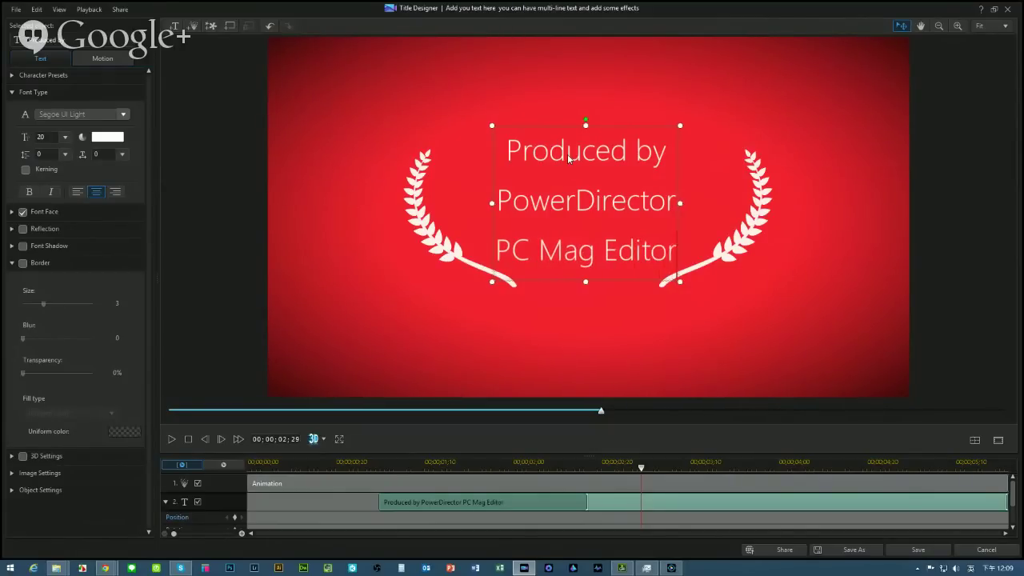
pyautogui.write("'s Coi")
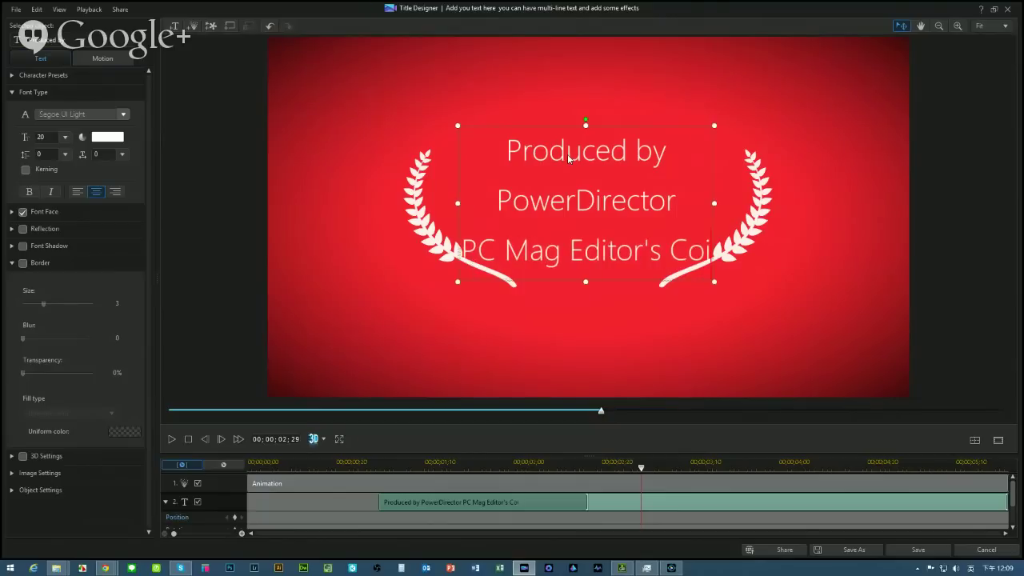
pyautogui.press('BackSpace')
pyautogui.press('BackSpace')
pyautogui.write('houce')
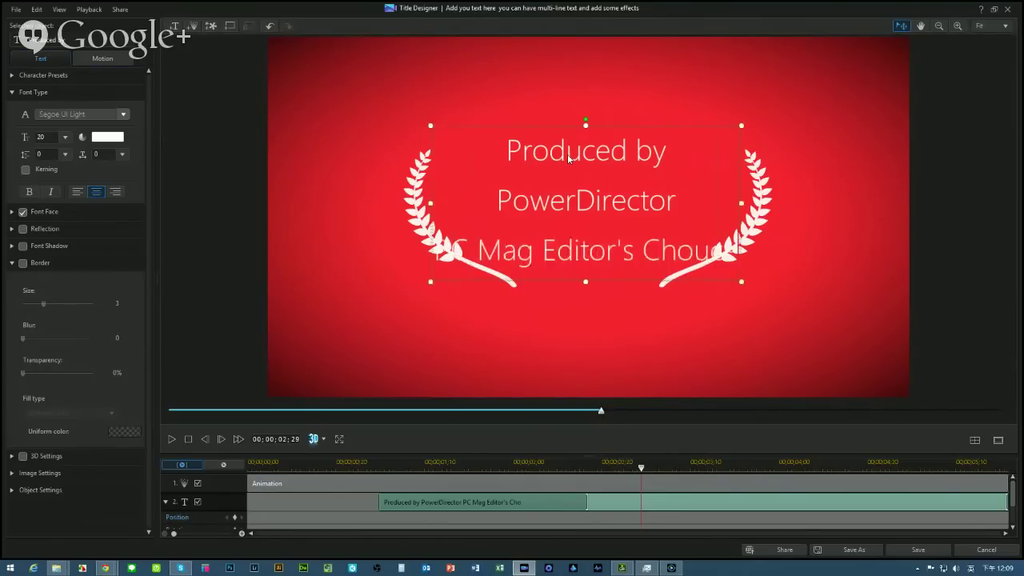
pyautogui.write(' Winner')
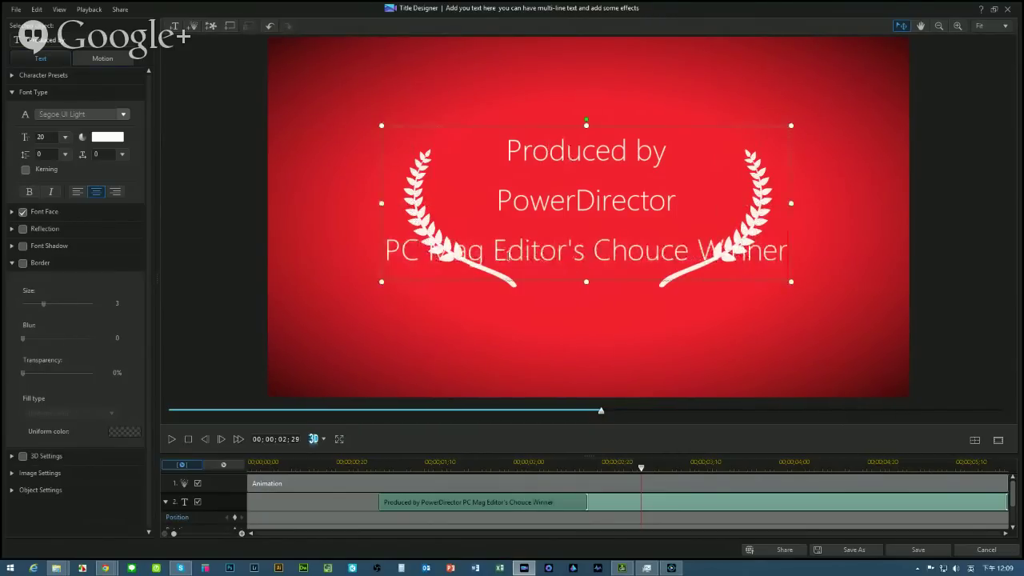
# Set the font size of the "PC Mag Editor's Chouce Winner" line to 9.
pyautogui.moveTo(385, 251); pyautogui.dragTo(788, 251)
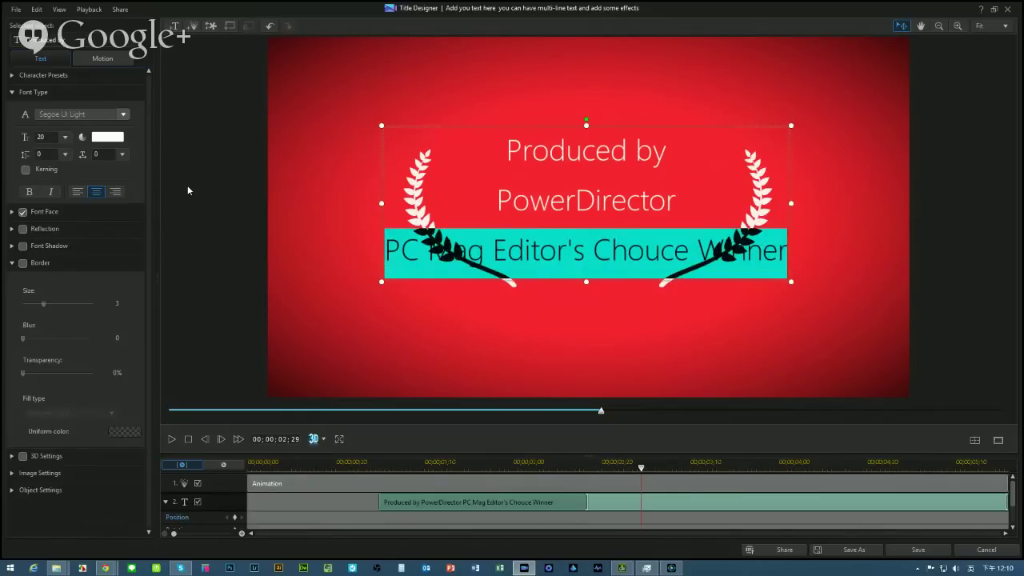
pyautogui.click(65, 137)
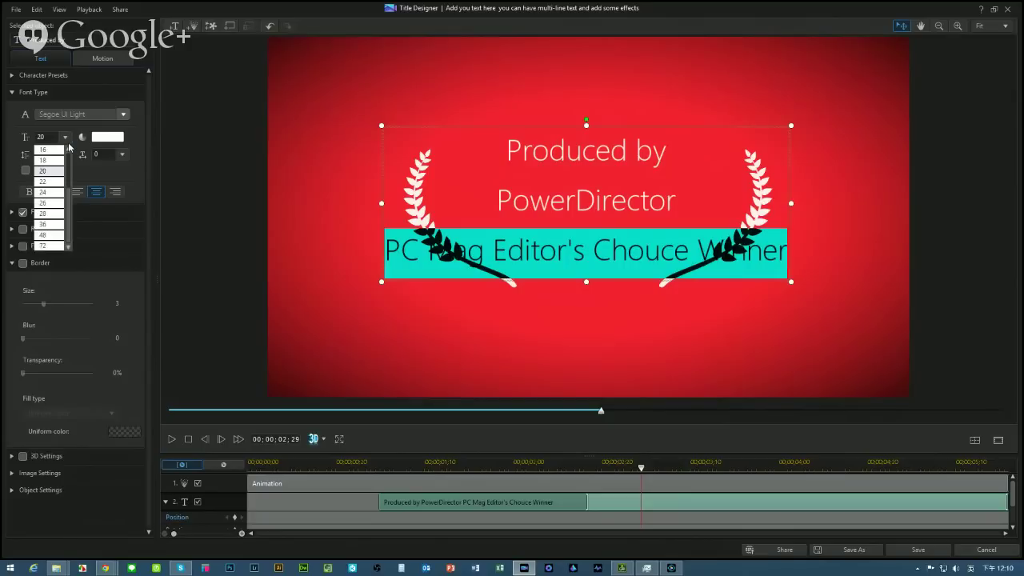
pyautogui.scroll(2, 69, 173)
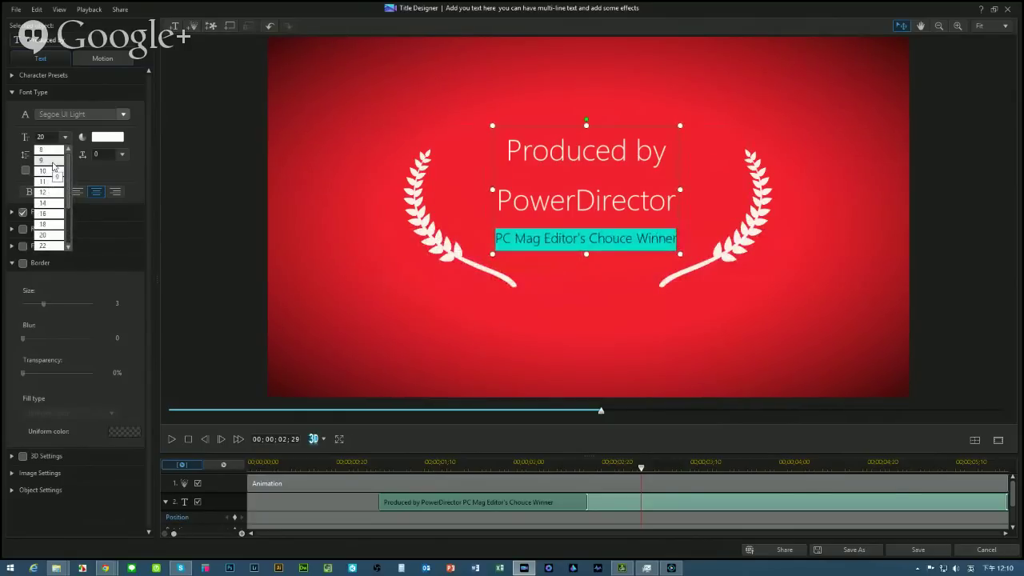
pyautogui.click(52, 163)
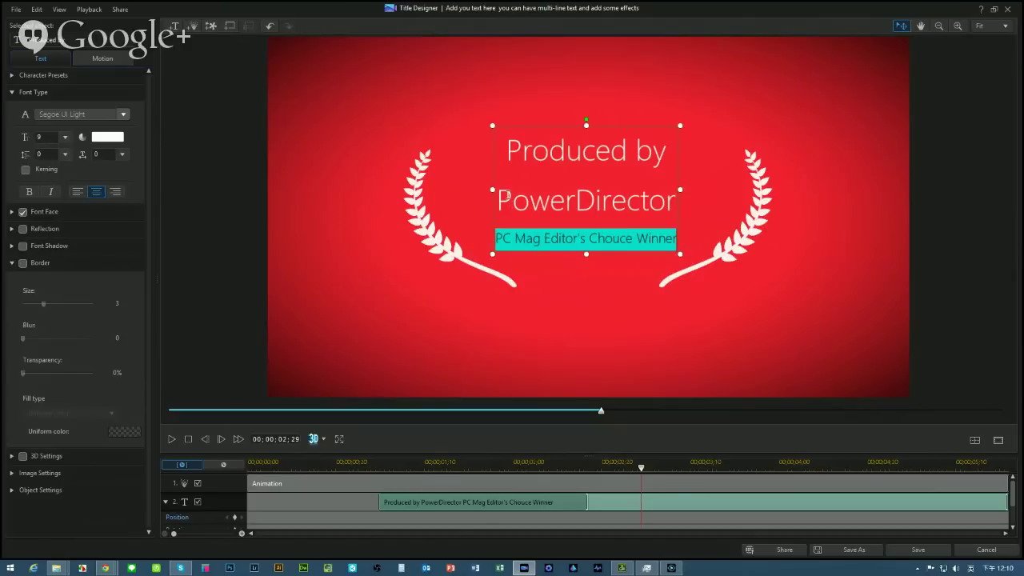
# Set the font size of the "Produced by" line to 14.
pyautogui.moveTo(498, 200); pyautogui.dragTo(626, 204)
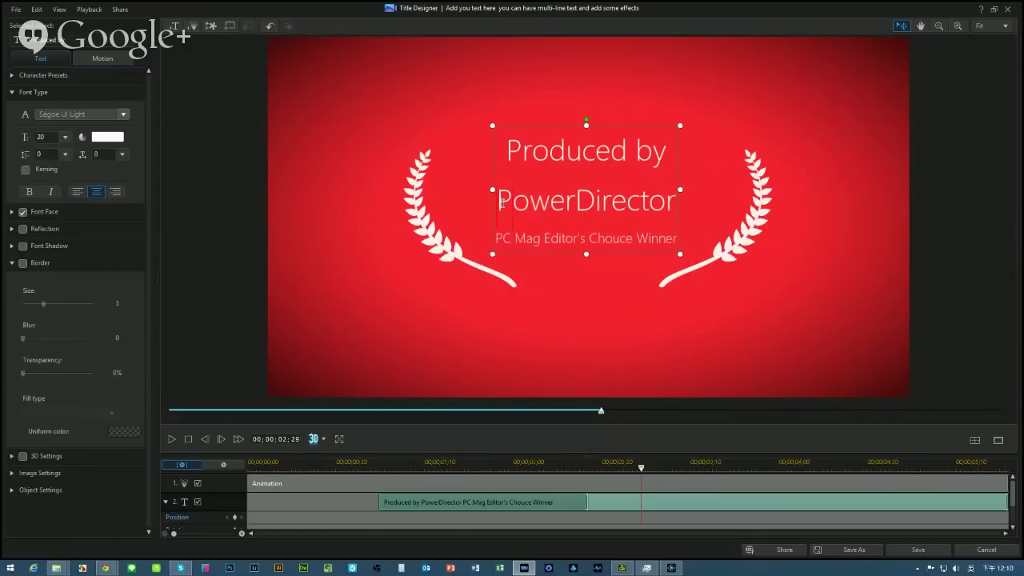
pyautogui.moveTo(507, 150); pyautogui.dragTo(667, 152)
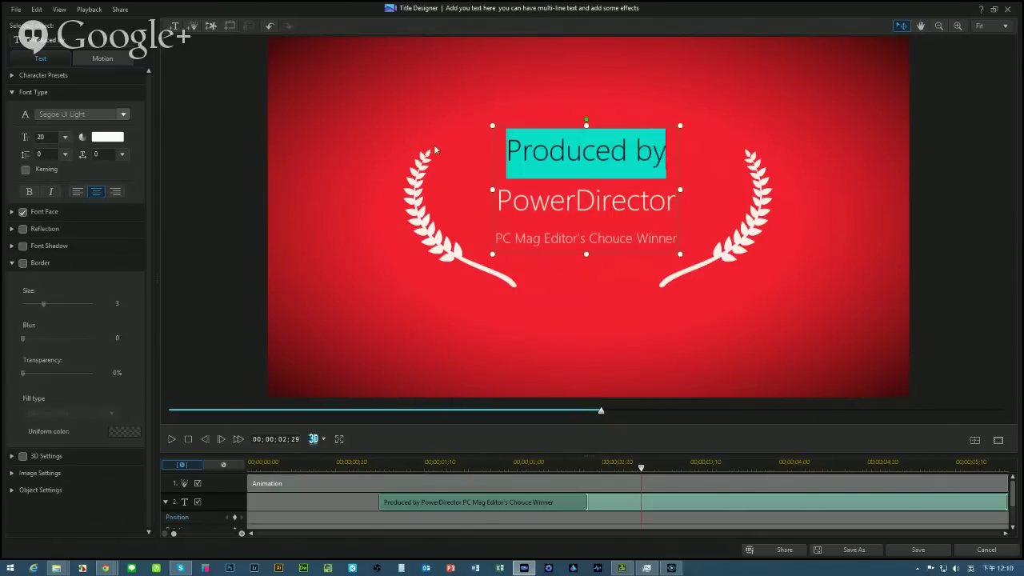
pyautogui.click(65, 137)
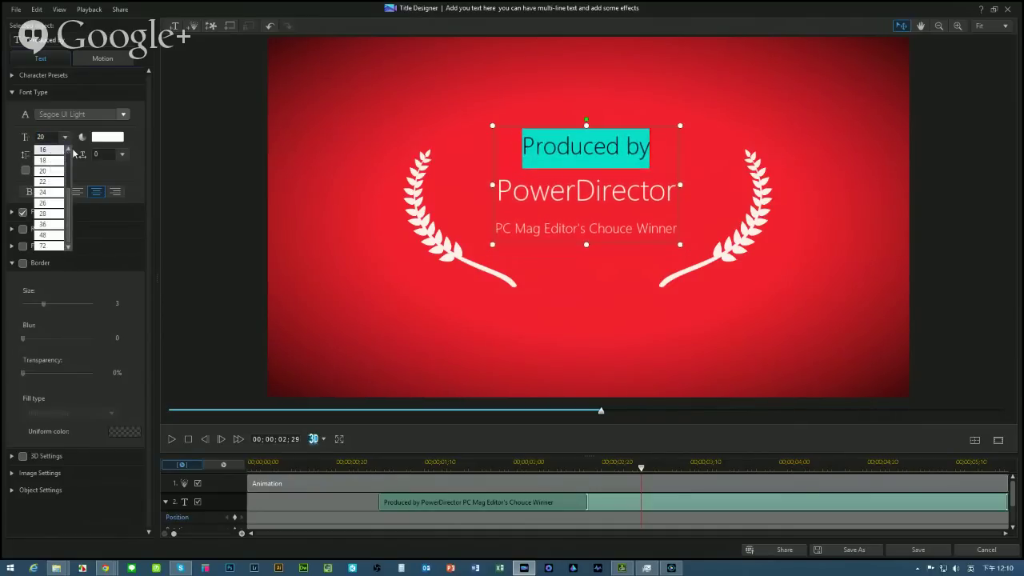
pyautogui.scroll(1, 51, 152)
pyautogui.click(261, 195)
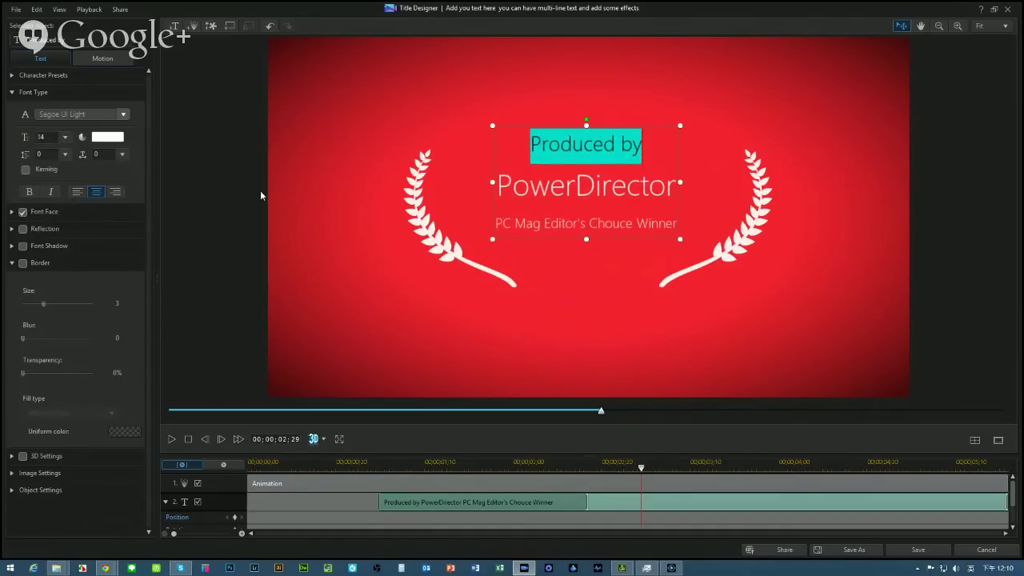
# Set the line spacing of all three title lines to -5.
pyautogui.click(500, 182)
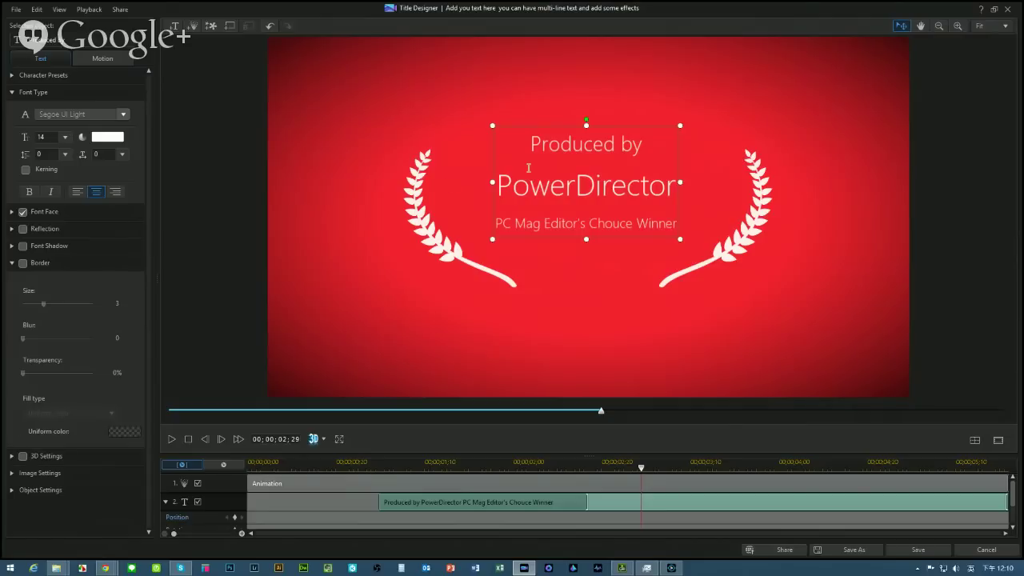
pyautogui.moveTo(528, 142); pyautogui.dragTo(623, 128)
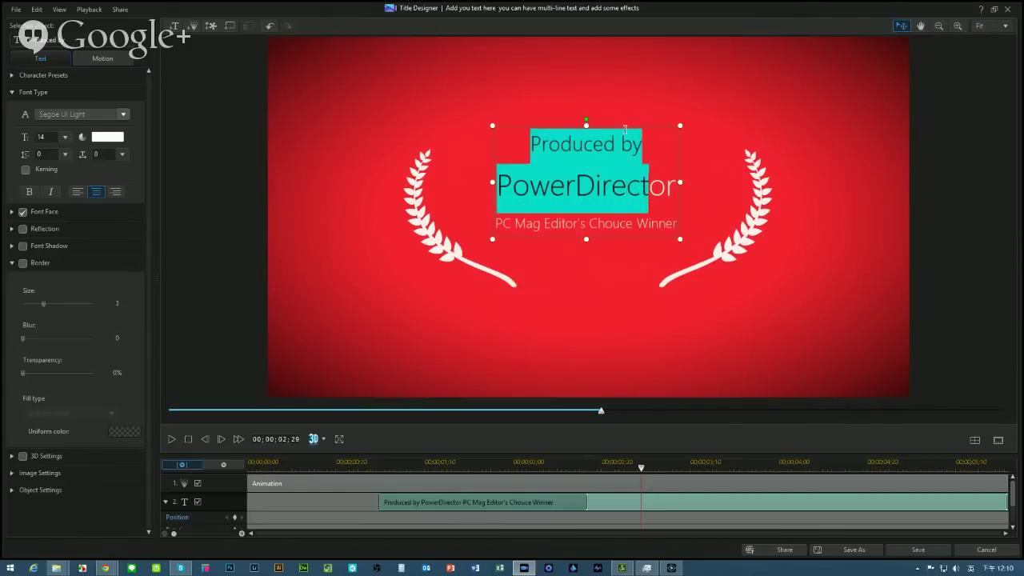
pyautogui.click(629, 125)
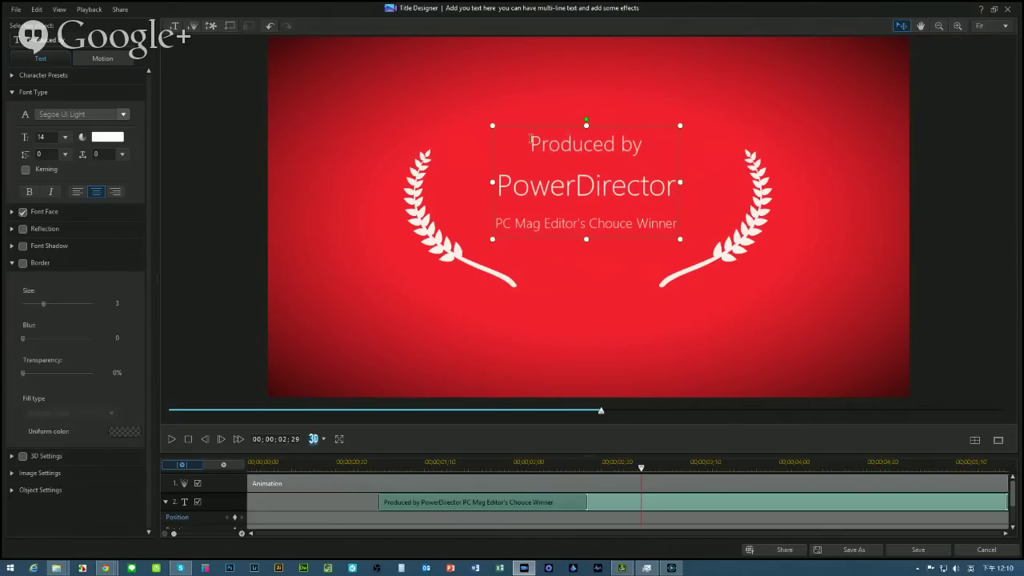
pyautogui.moveTo(529, 140); pyautogui.dragTo(676, 227)
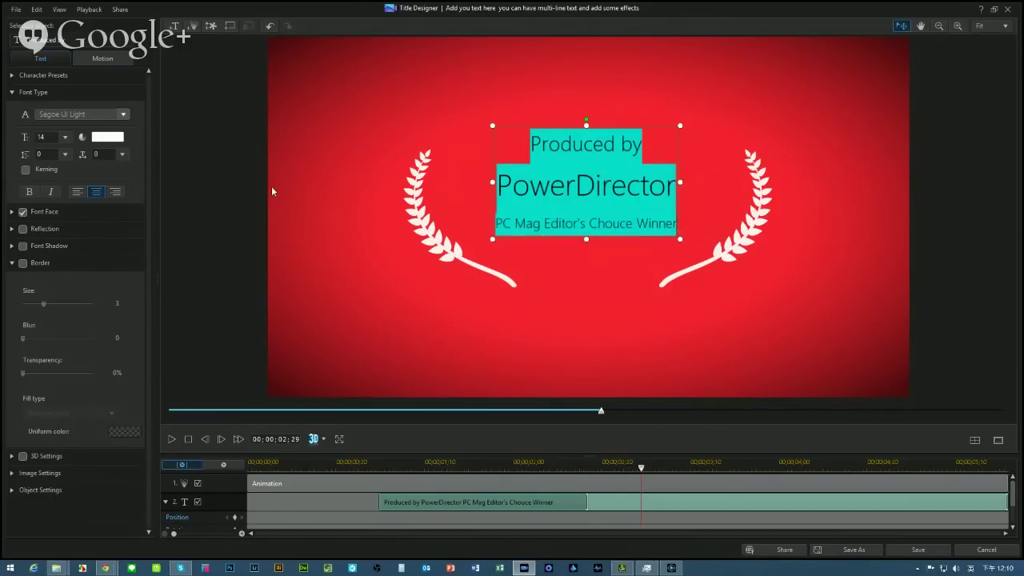
pyautogui.click(64, 154)
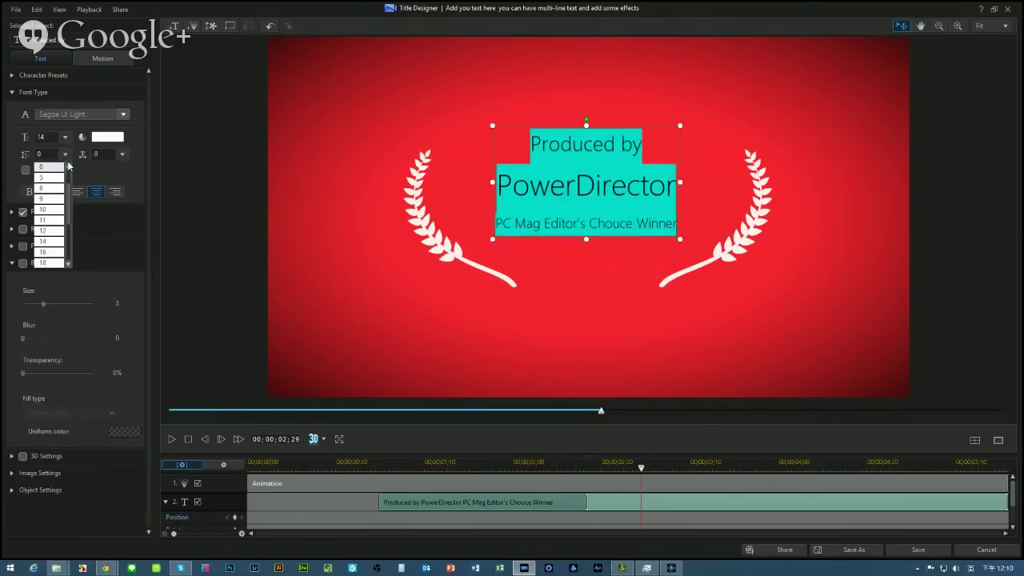
pyautogui.scroll(1, 68, 166)
pyautogui.scroll(1, 68, 165)
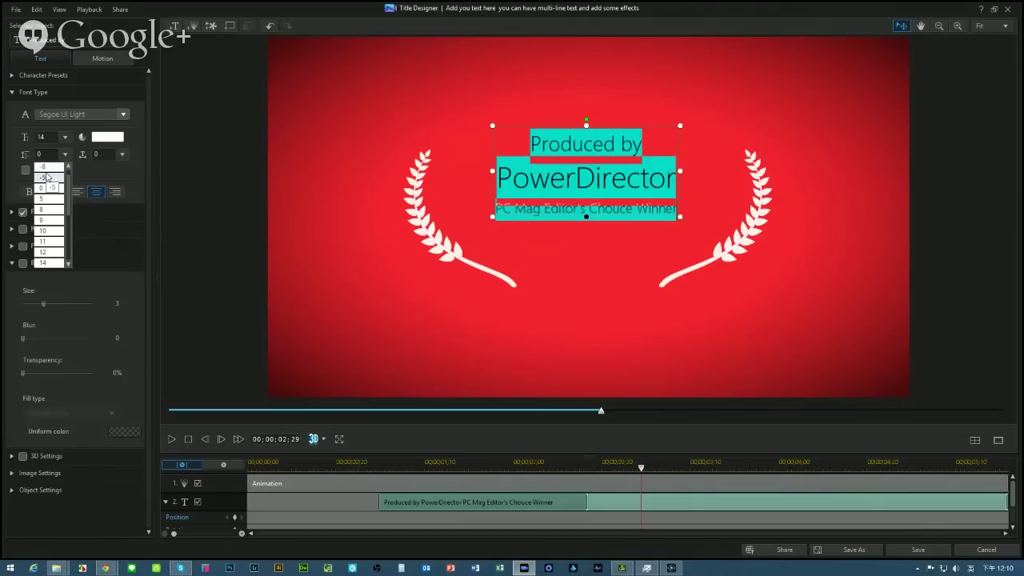
pyautogui.click(46, 176)
# Move the three-line text block down so it sits centered between the laurel branches.
pyautogui.click(448, 129)
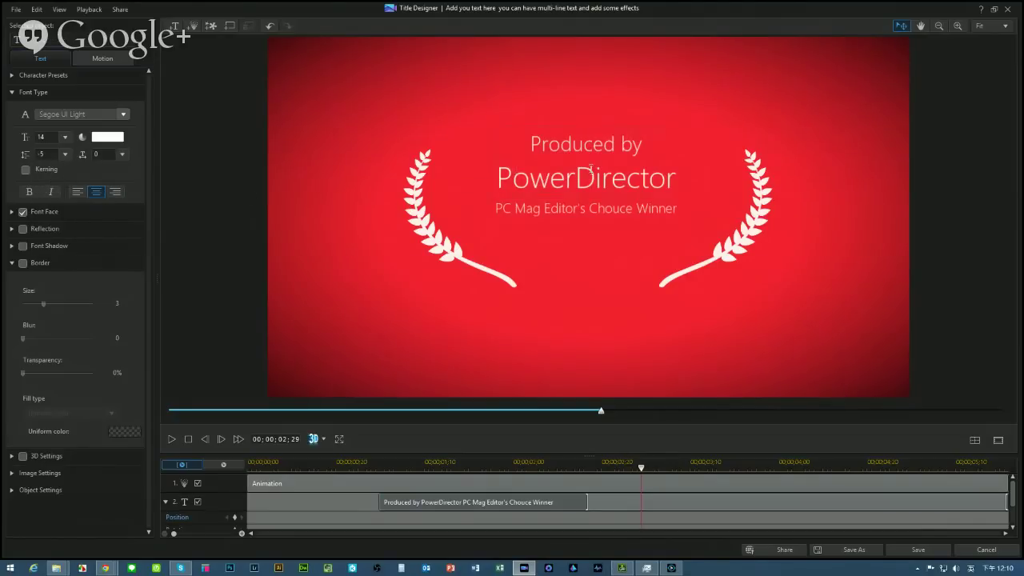
pyautogui.click(594, 146)
pyautogui.moveTo(594, 127); pyautogui.dragTo(596, 165)
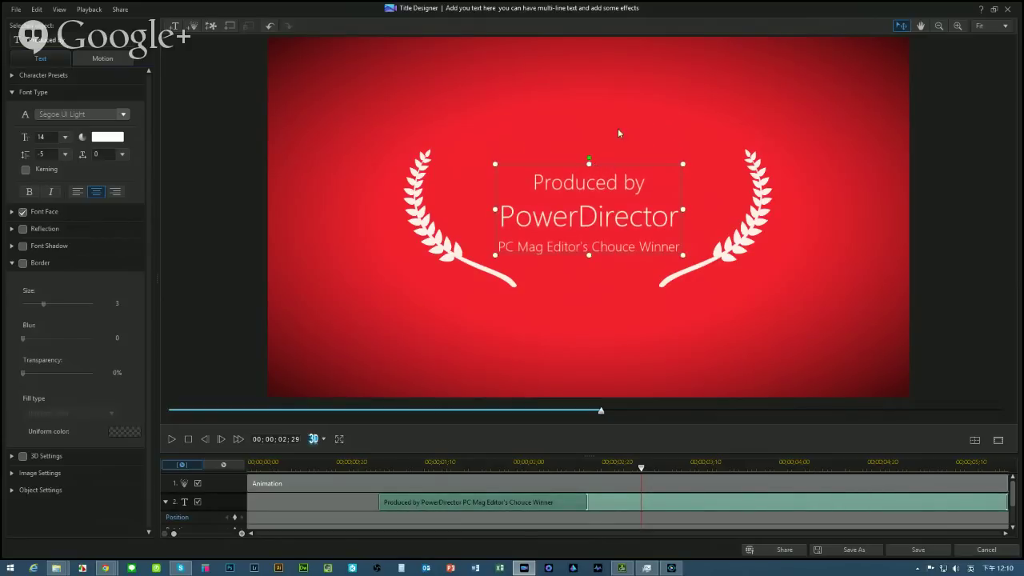
# Align the three-line text block to the horizontal center of the frame and save the Laurel title.
pyautogui.rightClick(645, 106)
pyautogui.moveTo(694, 203)
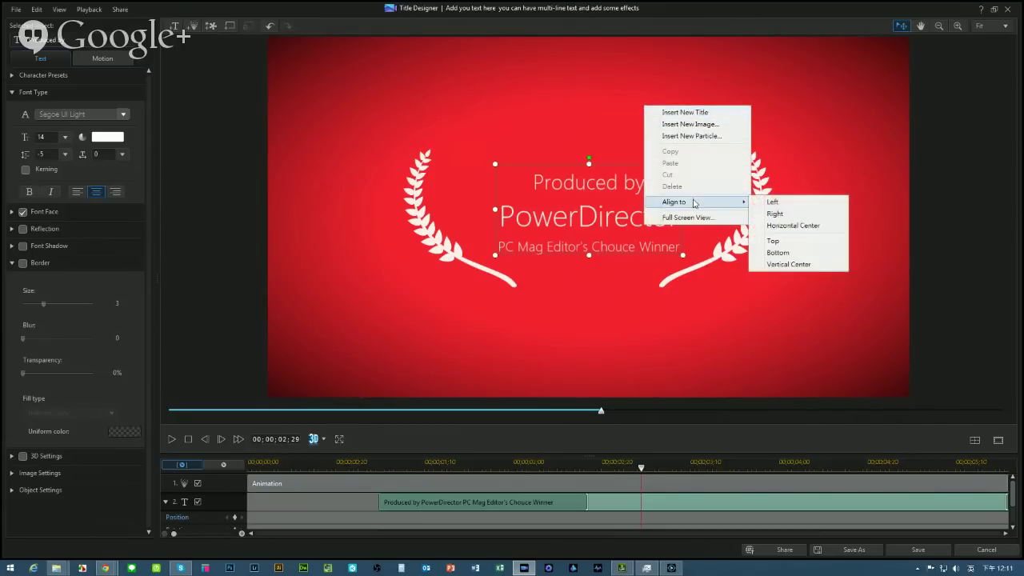
pyautogui.click(790, 227)
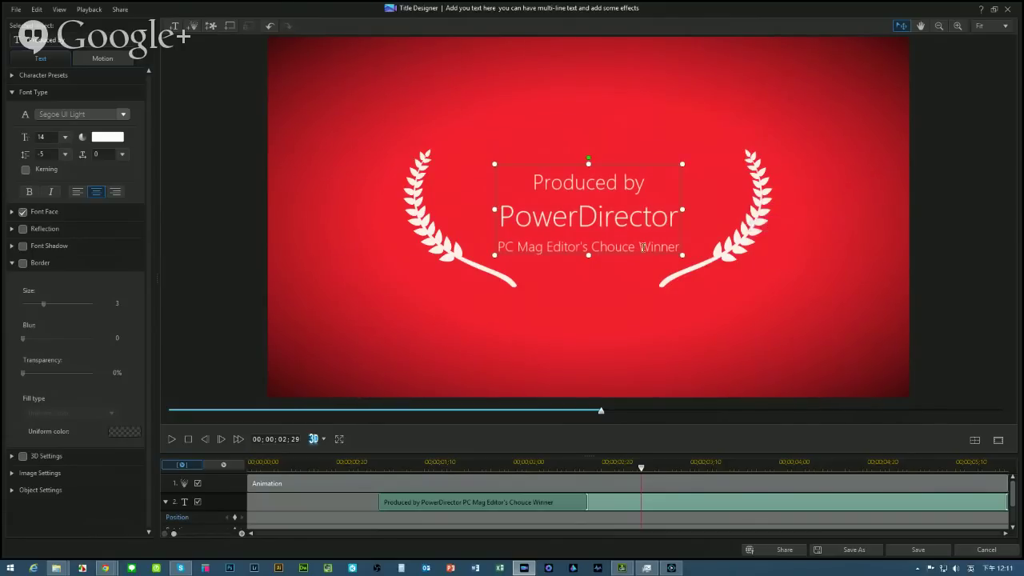
pyautogui.click(915, 550)
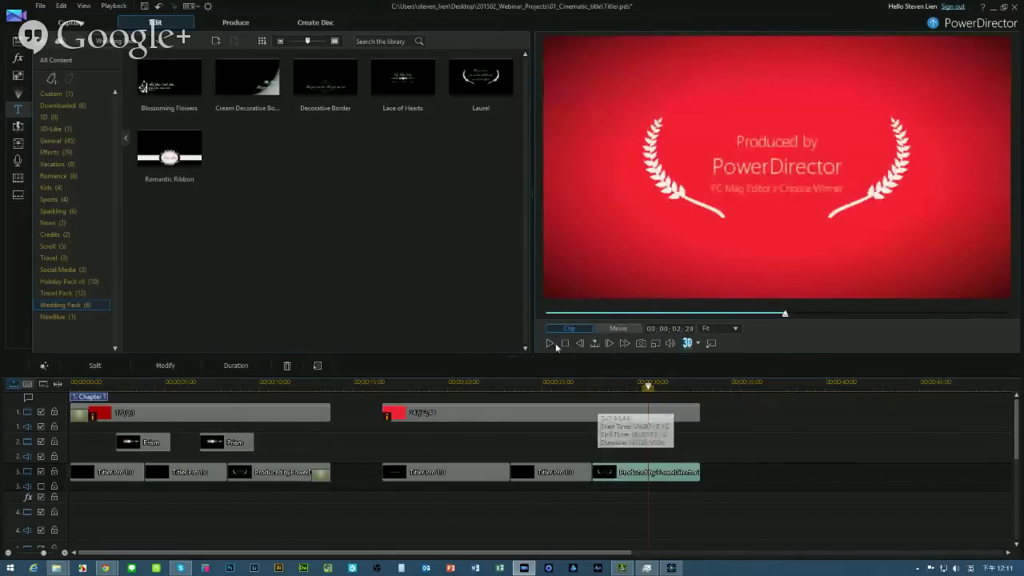
# Play back the edited Laurel title over the red background on the timeline.
pyautogui.click(550, 344)
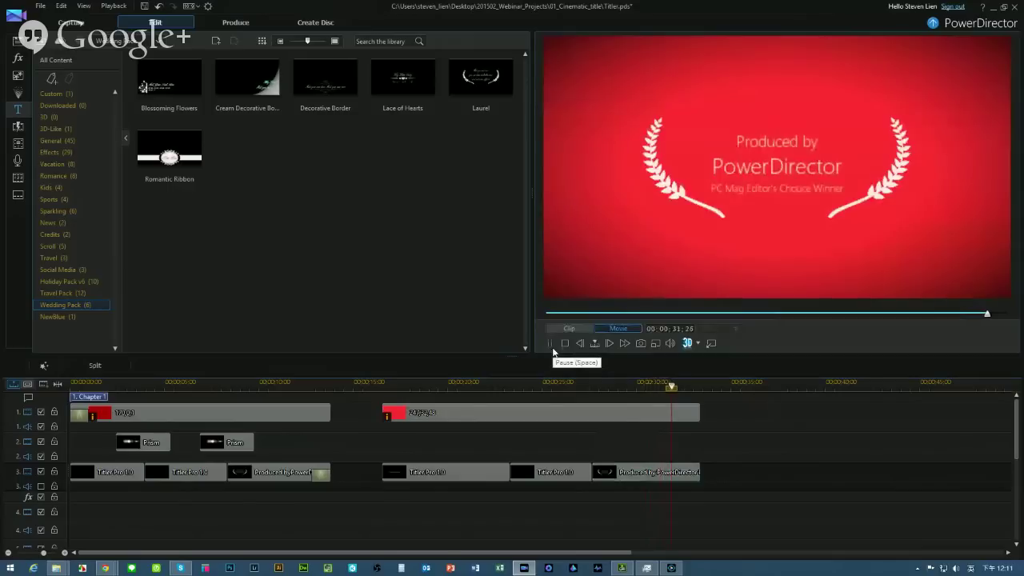
pyautogui.click(632, 472)
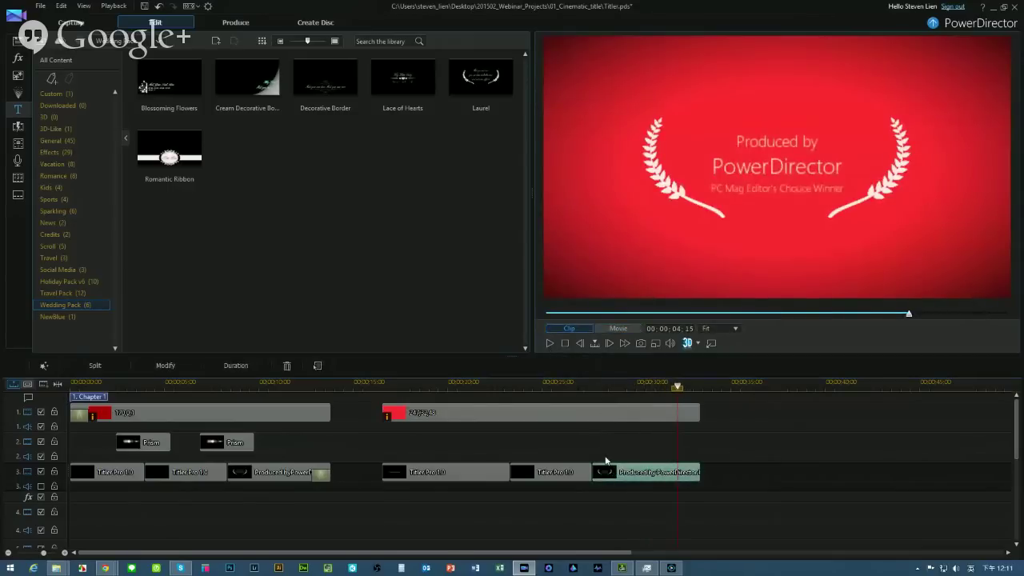
pyautogui.click(605, 477)
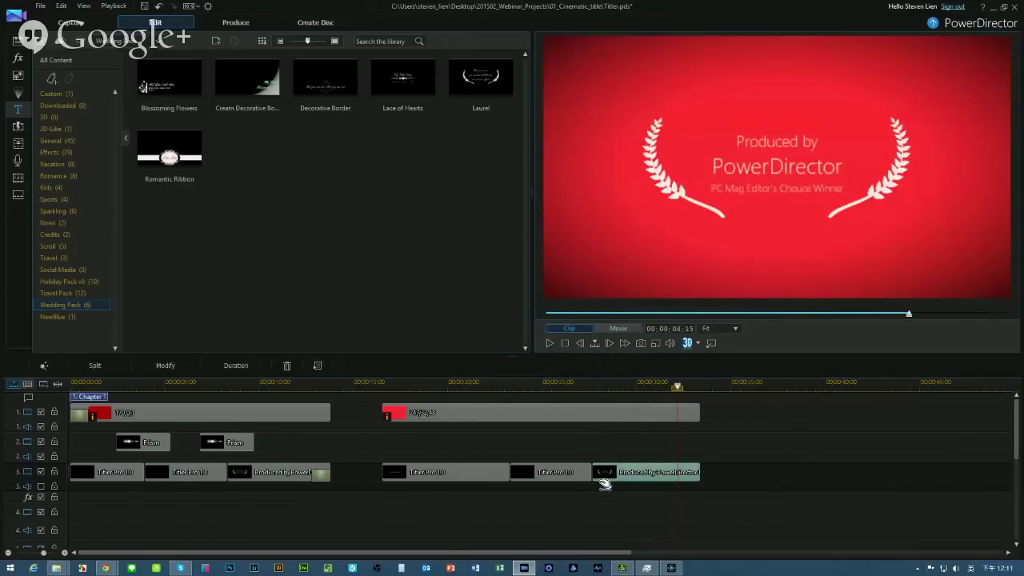
pyautogui.click(552, 343)
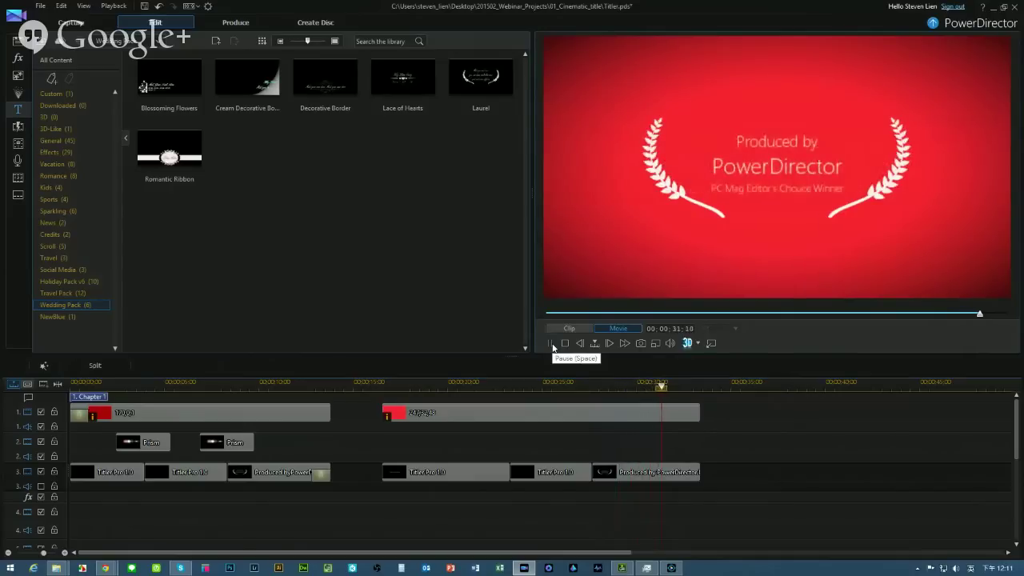
pyautogui.click(552, 344)
# Add Fade transitions to the end of the second Laurel title and to the end of the second red color board.
pyautogui.click(16, 128)
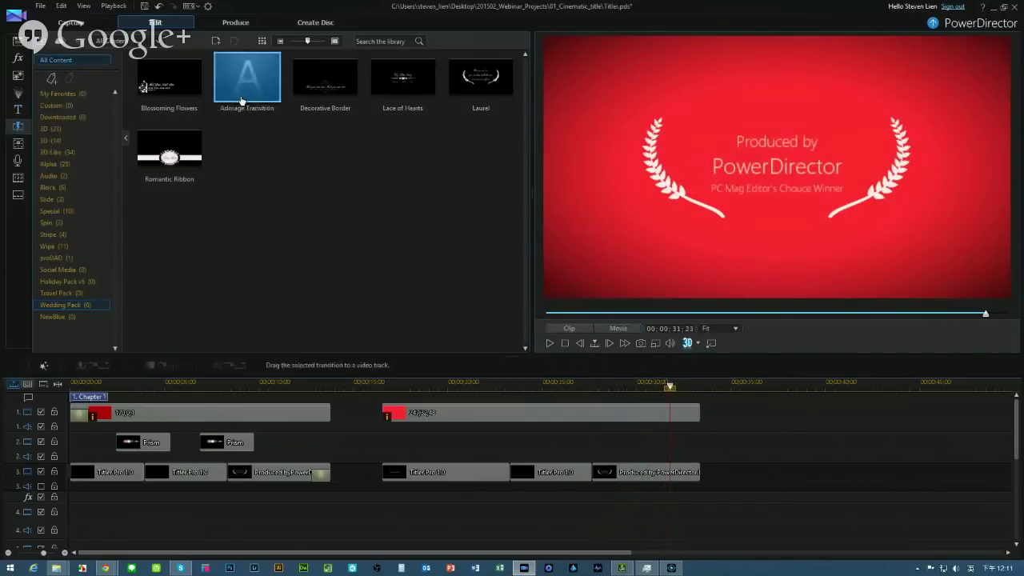
pyautogui.click(403, 41)
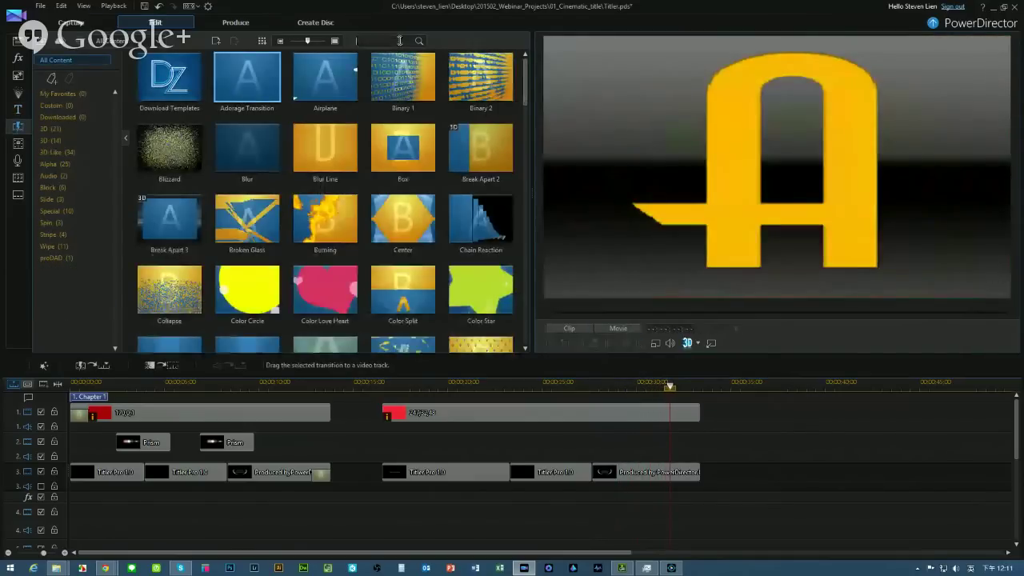
pyautogui.write('fa')
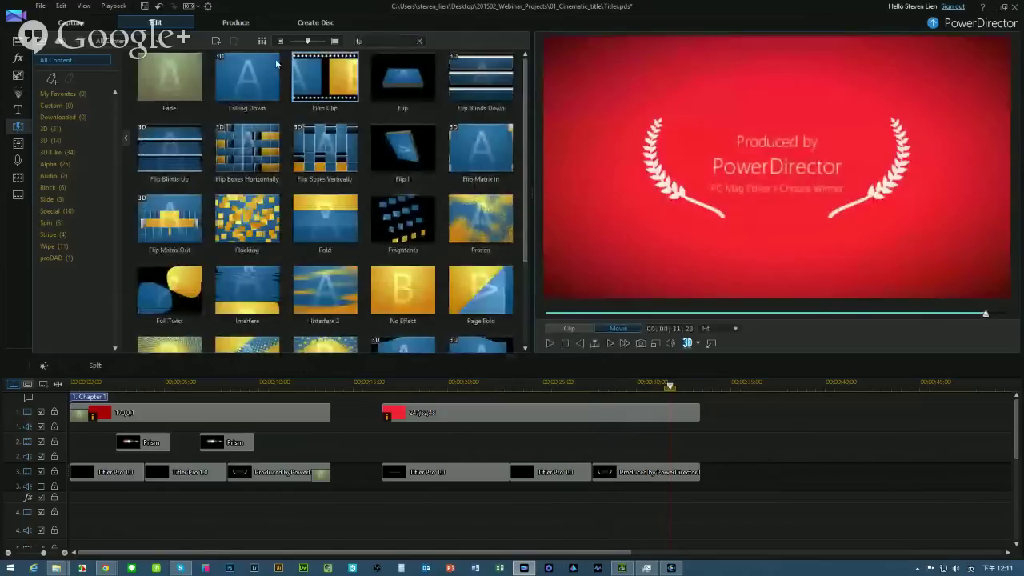
pyautogui.moveTo(168, 80); pyautogui.dragTo(688, 475)
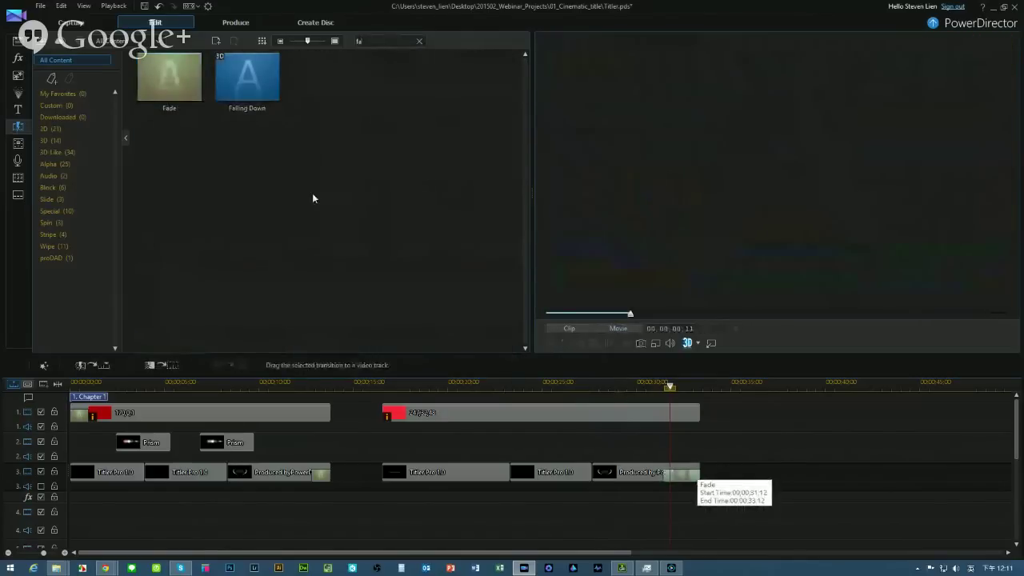
pyautogui.moveTo(662, 419); pyautogui.dragTo(681, 415)
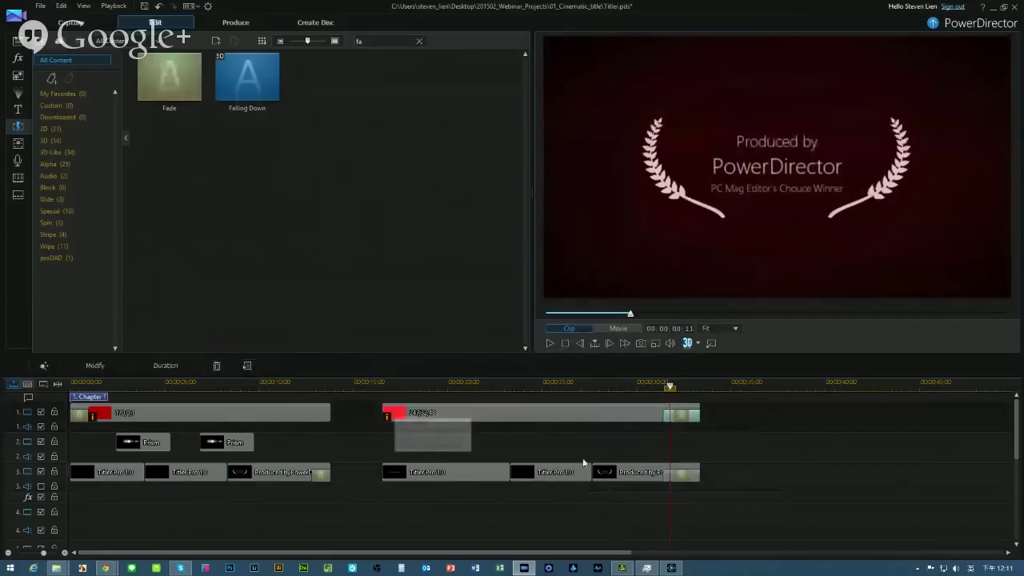
pyautogui.click(501, 413)
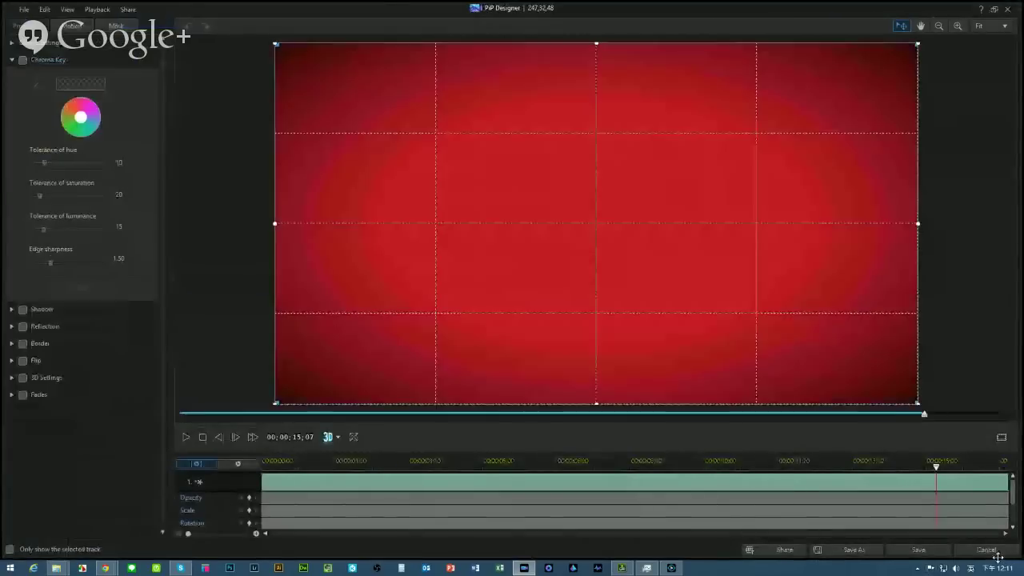
pyautogui.click(992, 552)
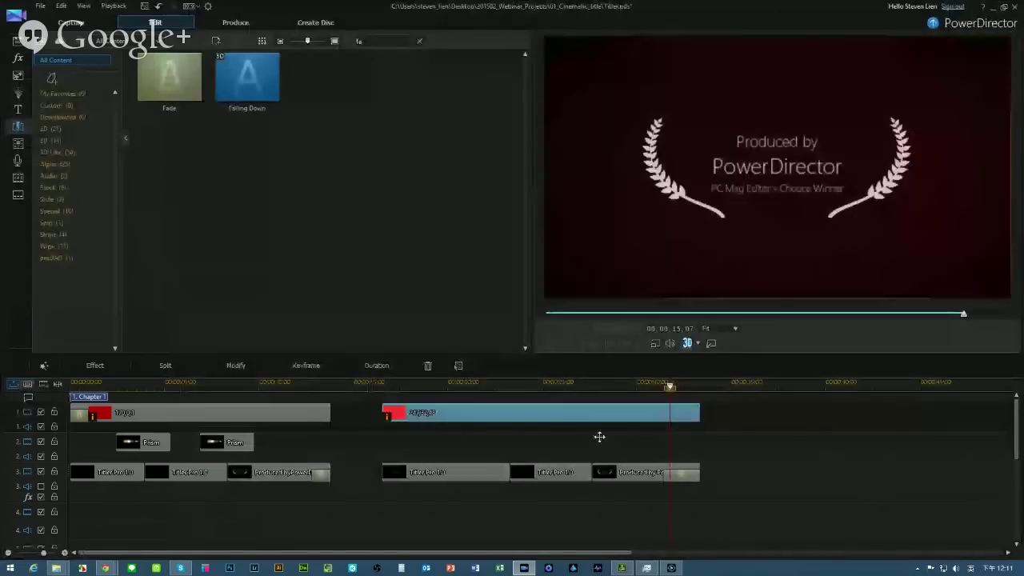
pyautogui.click(376, 365)
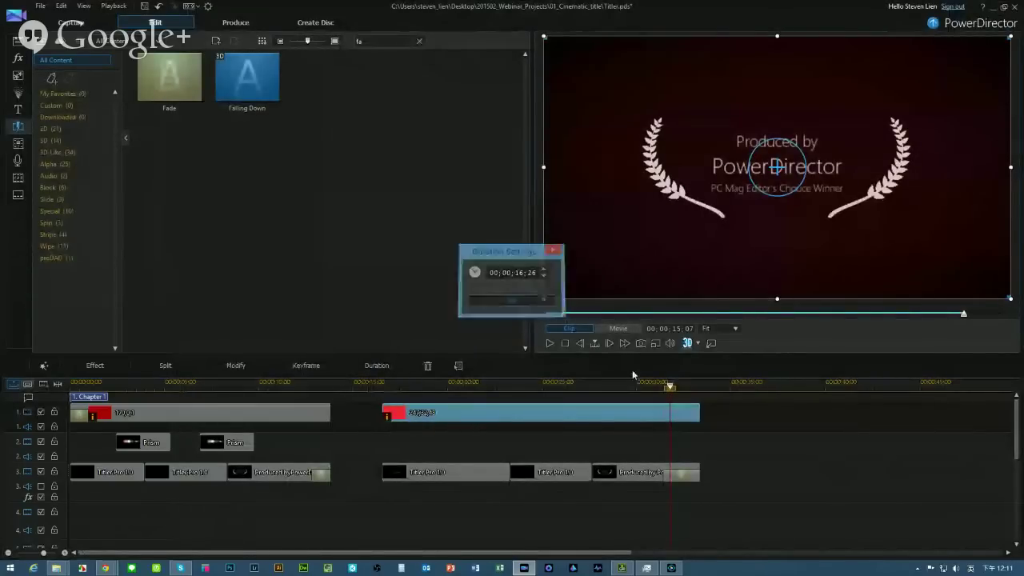
pyautogui.press('Return')
# Set the duration of the Fade transition at the end of the second red color board to 00;00;01;00.
pyautogui.doubleClick(686, 421)
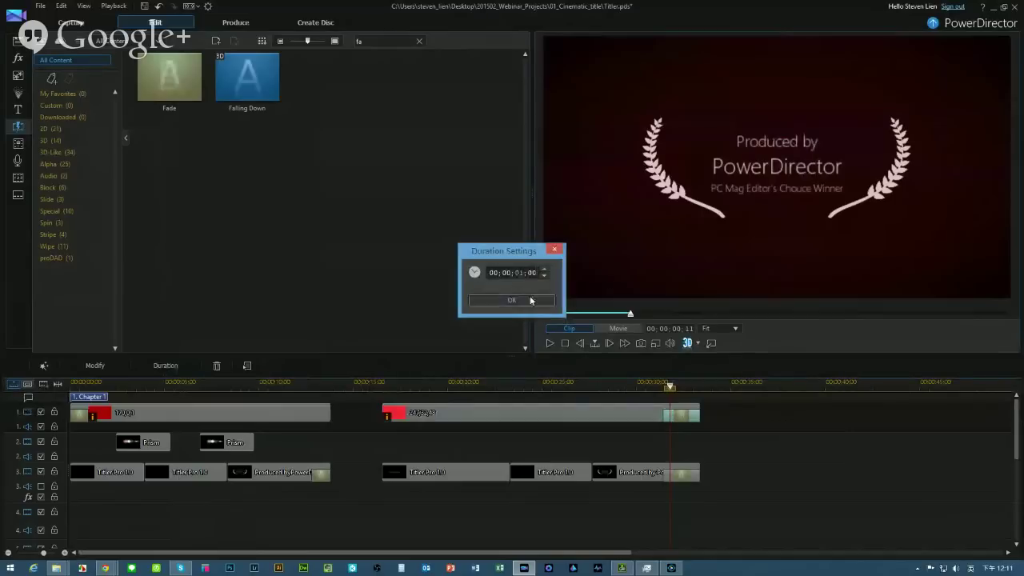
pyautogui.click(528, 300)
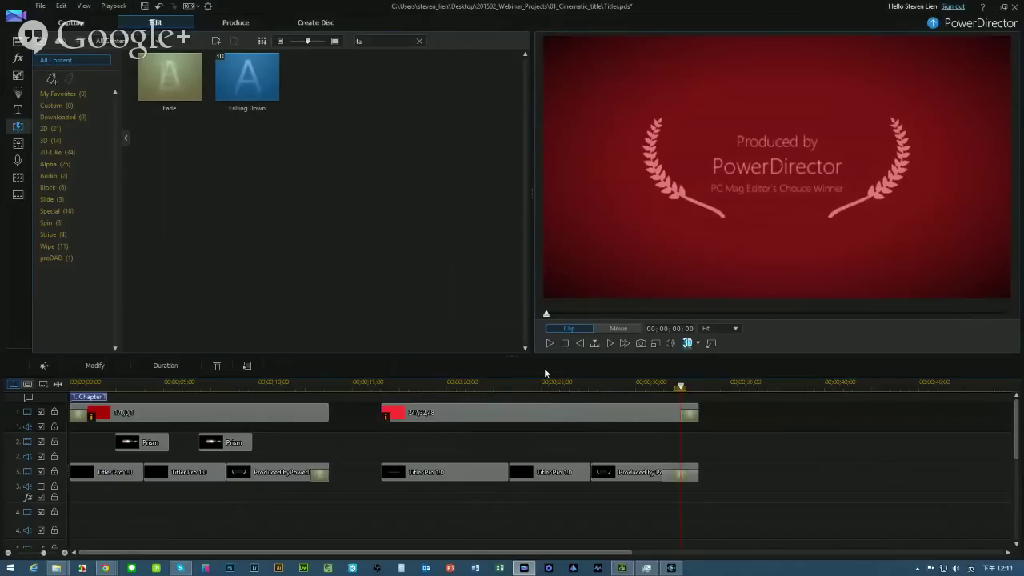
# Preview the movie from the "CyberLink Presents" title into "The Magic of Movie Making".
pyautogui.click(489, 384)
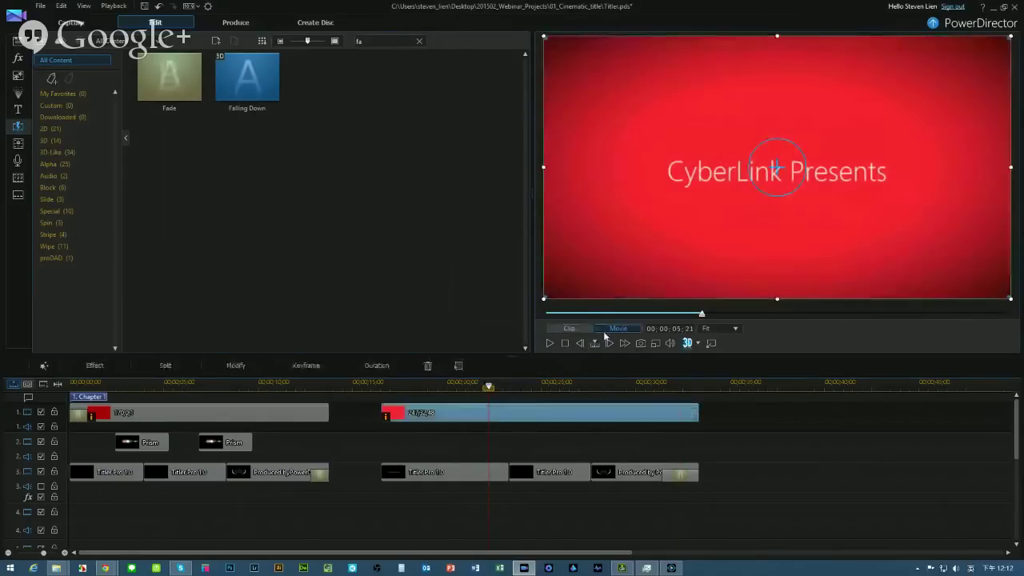
pyautogui.click(550, 344)
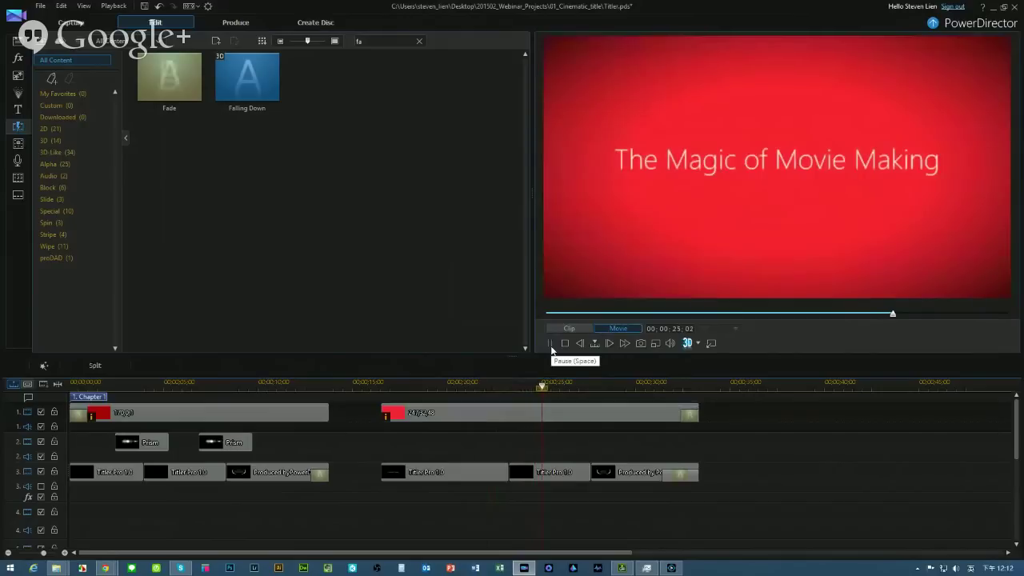
pyautogui.click(551, 349)
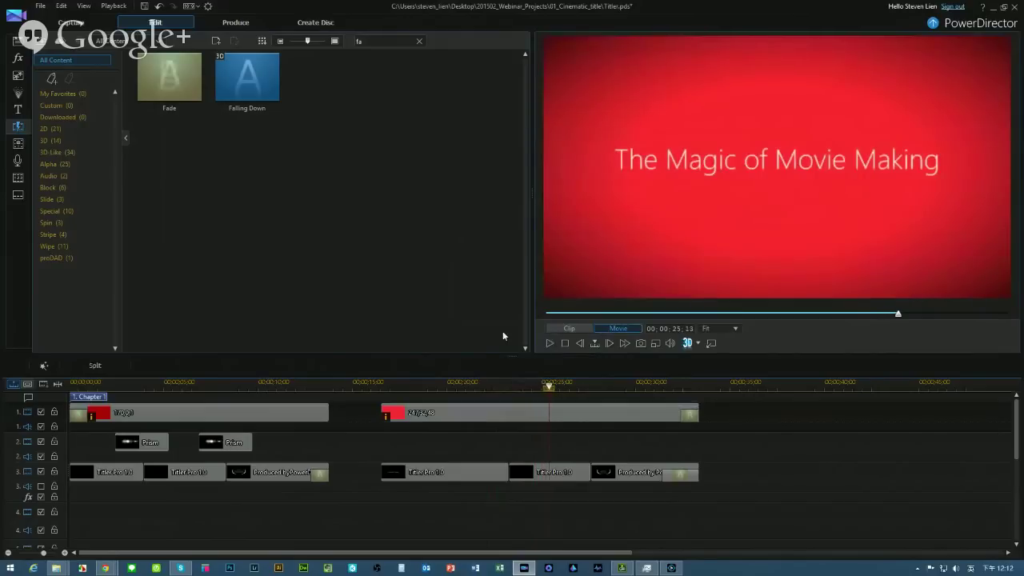
# Place a Prism particle trimmed to about 3 seconds on track 2 at 00;00;21;04 and a copy of it at 00;00;26;08.
pyautogui.click(19, 94)
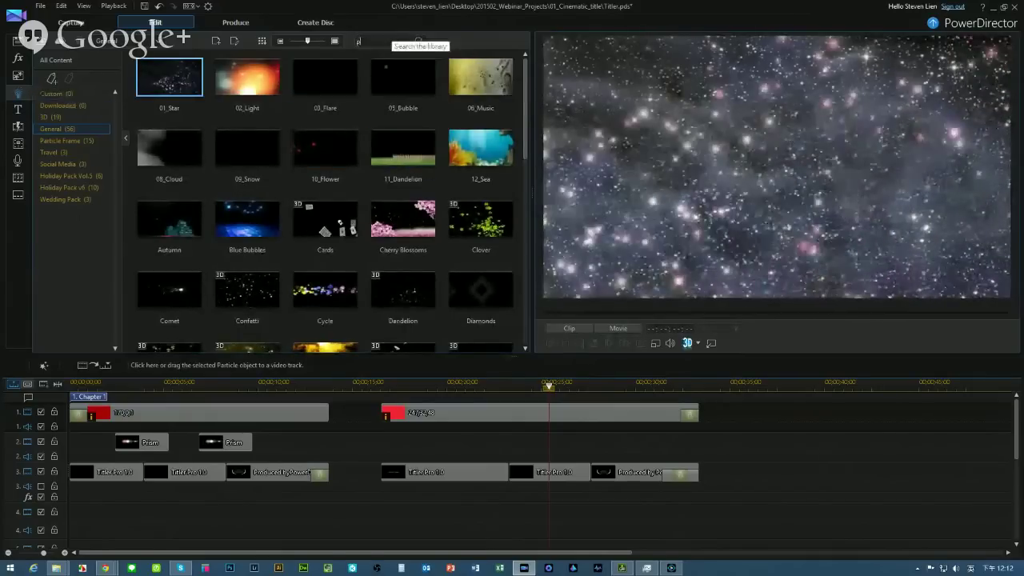
pyautogui.click(384, 41)
pyautogui.write('pri')
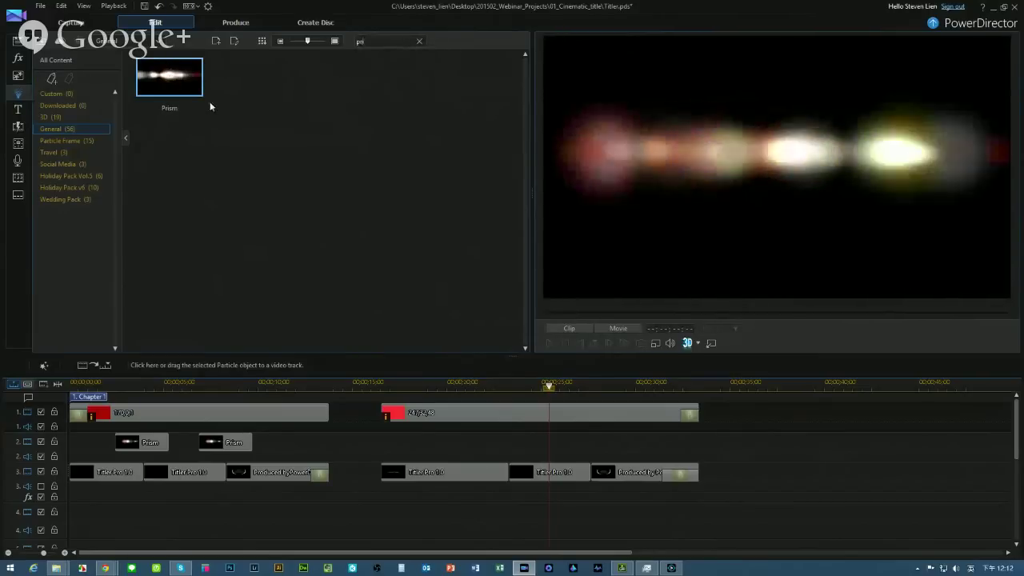
pyautogui.moveTo(168, 84); pyautogui.dragTo(505, 442)
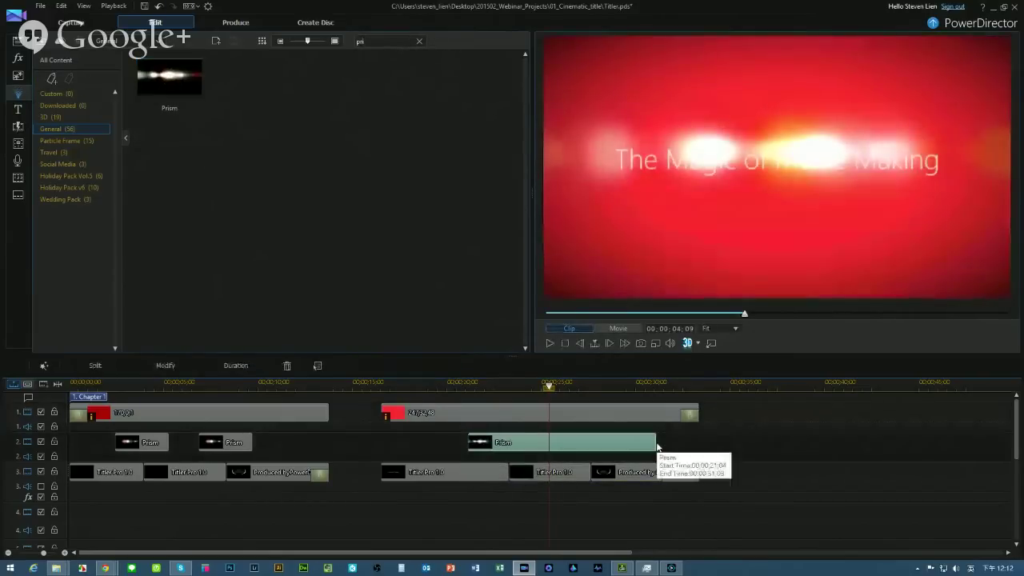
pyautogui.moveTo(655, 442); pyautogui.dragTo(601, 450)
pyautogui.hotkey('ctrl', 'v')
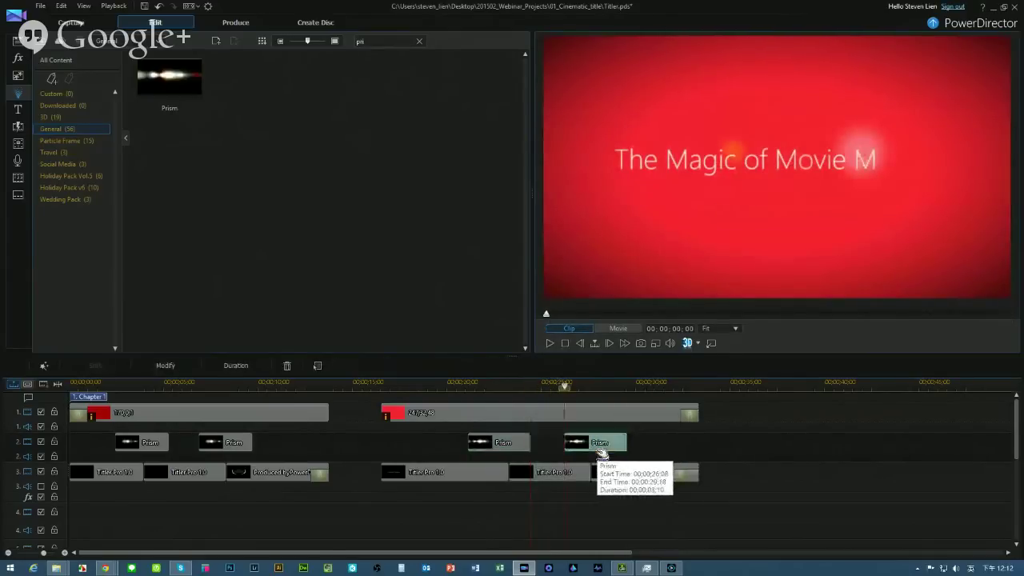
# Move the "CyberLink Presents" title up to about Y 1.5 in NewBlue Titler Pro so it lines up with the Prism flare.
pyautogui.click(500, 445)
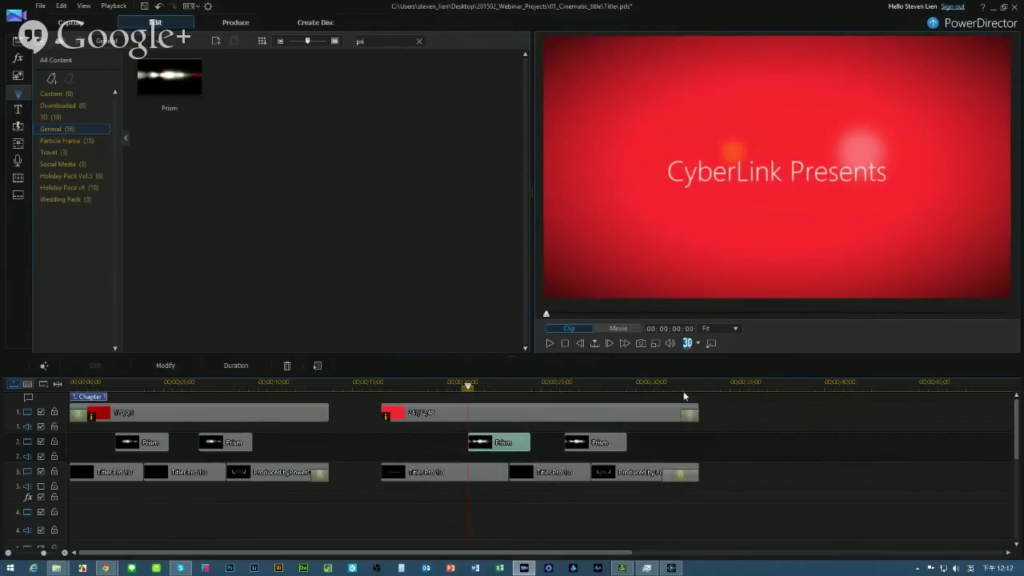
pyautogui.click(550, 344)
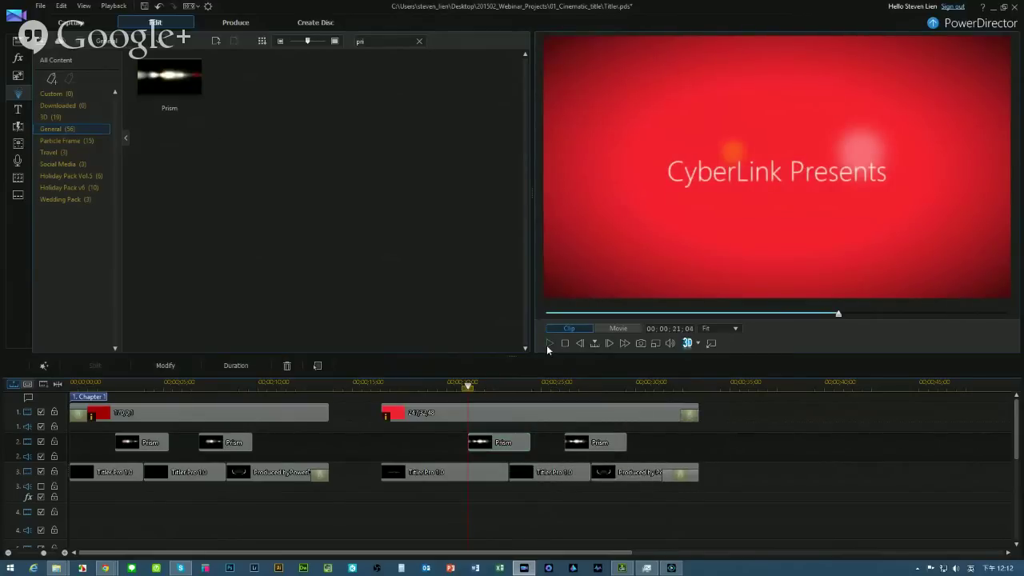
pyautogui.doubleClick(464, 472)
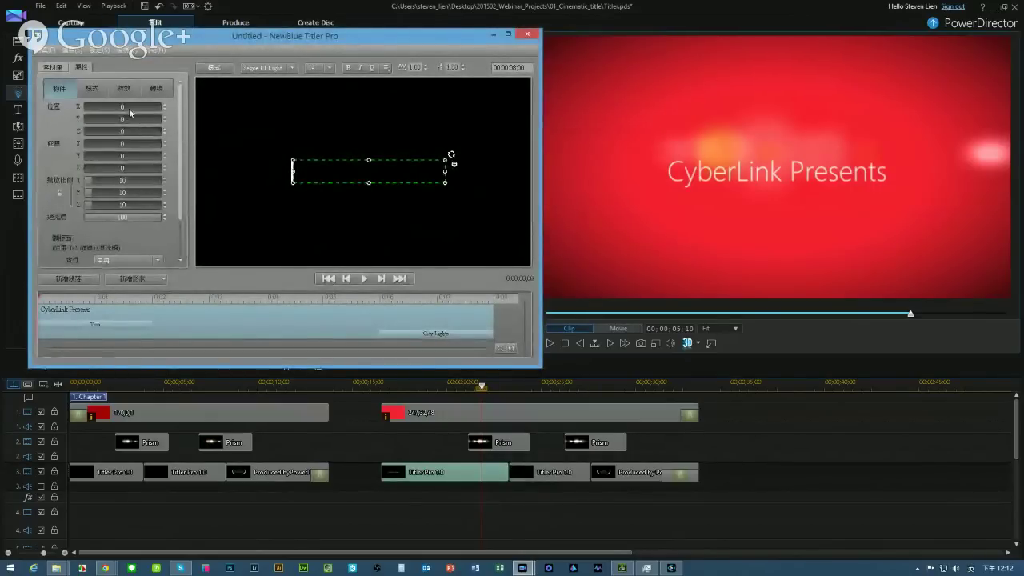
pyautogui.moveTo(381, 163); pyautogui.dragTo(380, 150)
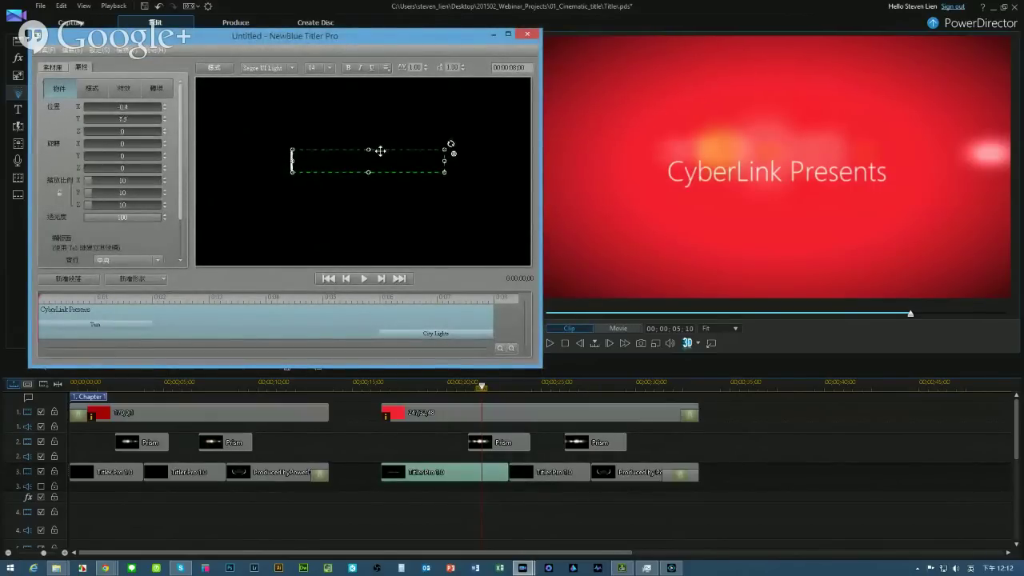
pyautogui.click(527, 33)
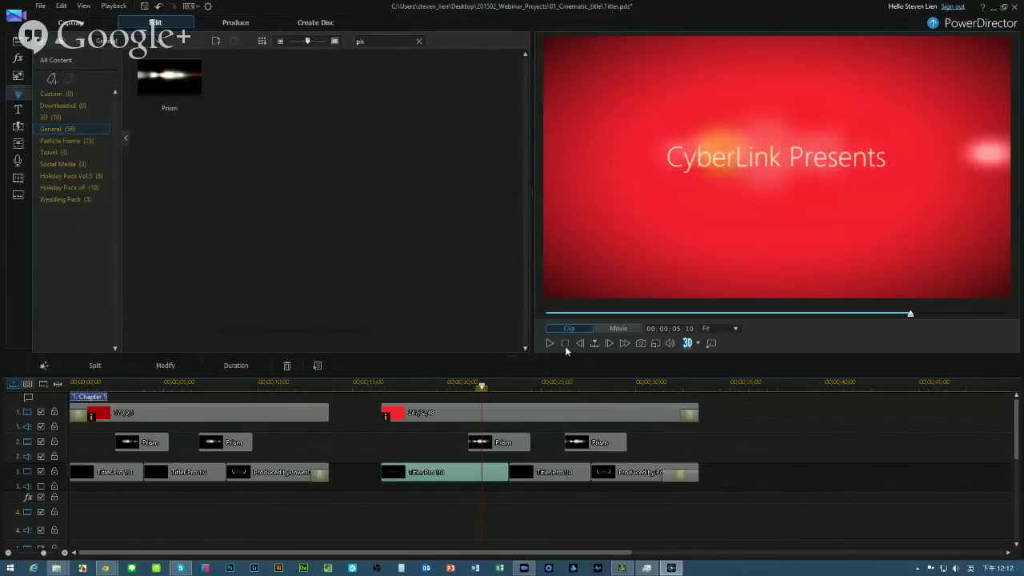
# Play the second title sequence in movie mode from the start of its red color board.
pyautogui.click(423, 412)
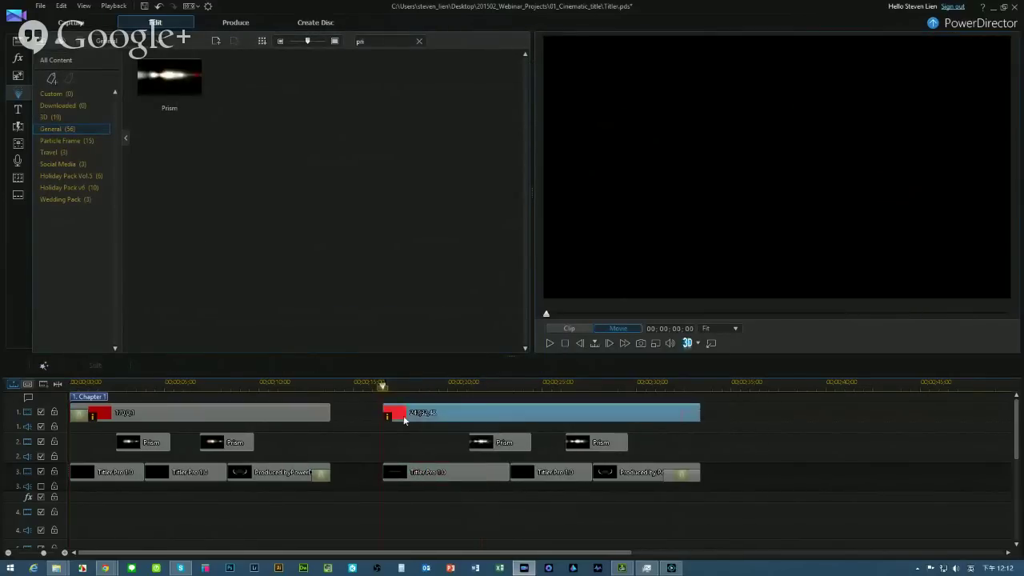
pyautogui.click(618, 328)
pyautogui.click(549, 343)
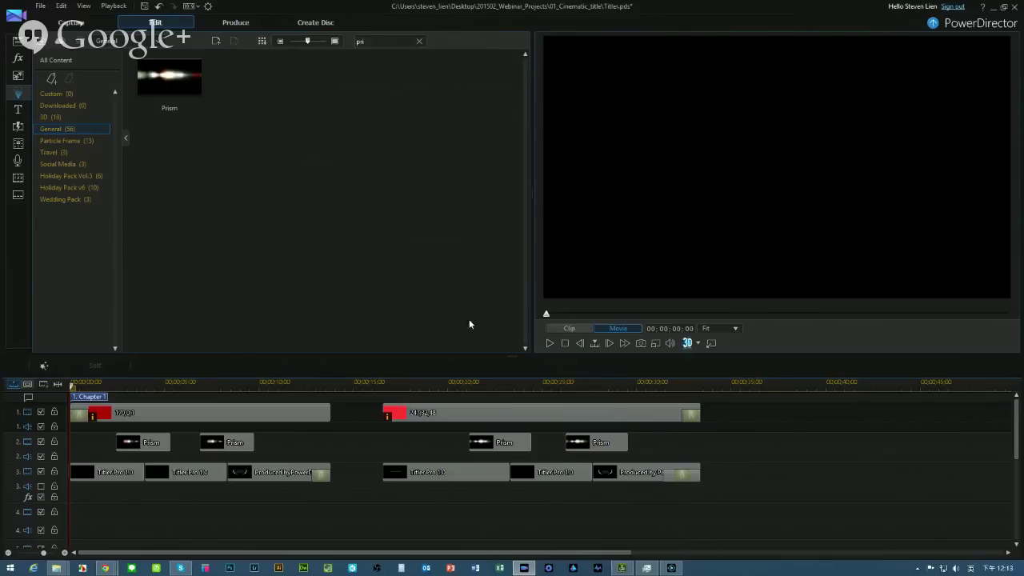
# Close the title project without saving the changes and open the 02_MGM_logo folder inside 201502_Webinar_Projects in File Explorer.
pyautogui.click(1013, 8)
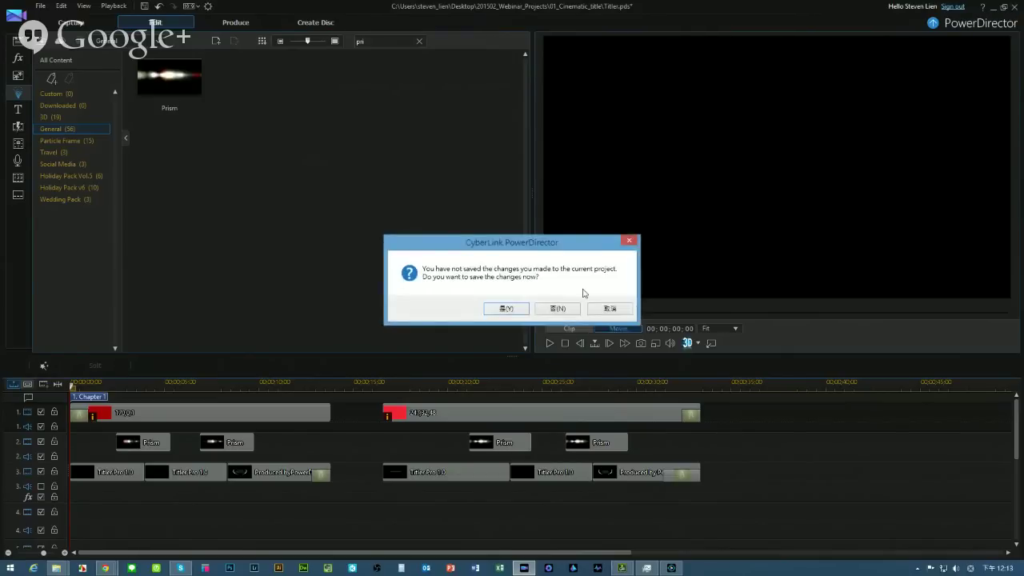
pyautogui.click(566, 312)
pyautogui.hotkey('alt', 'Up')
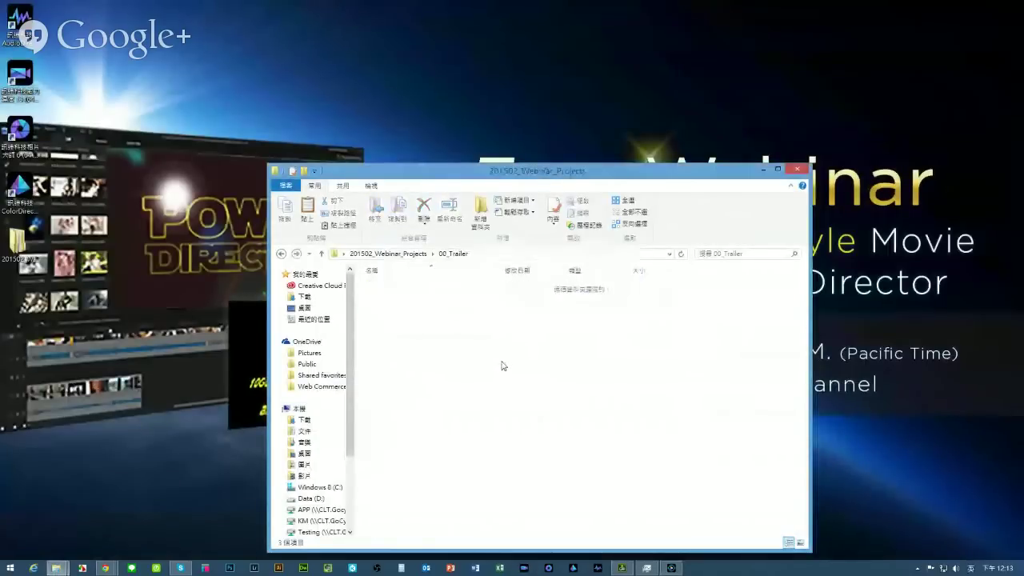
pyautogui.click(426, 309)
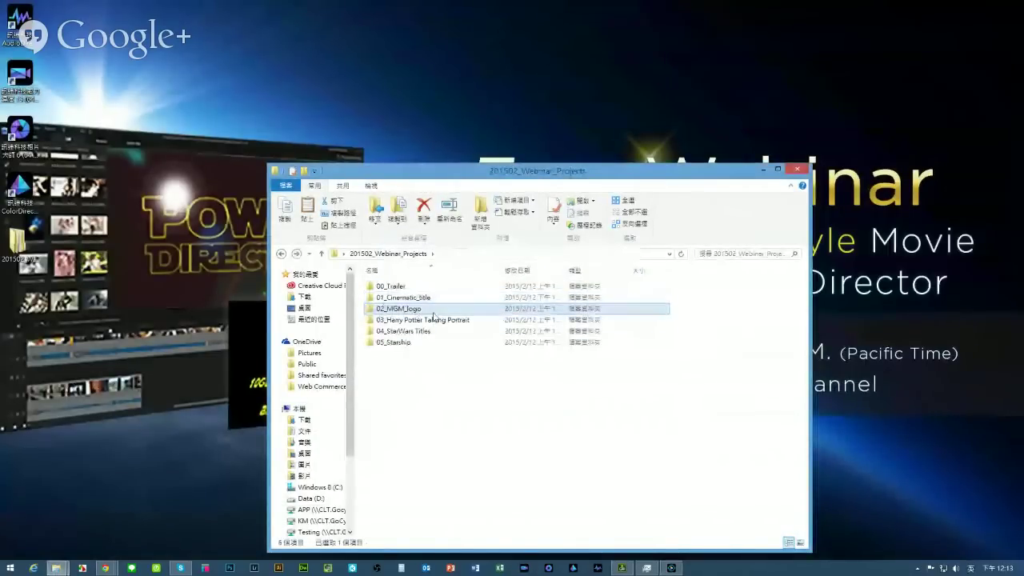
pyautogui.doubleClick(425, 310)
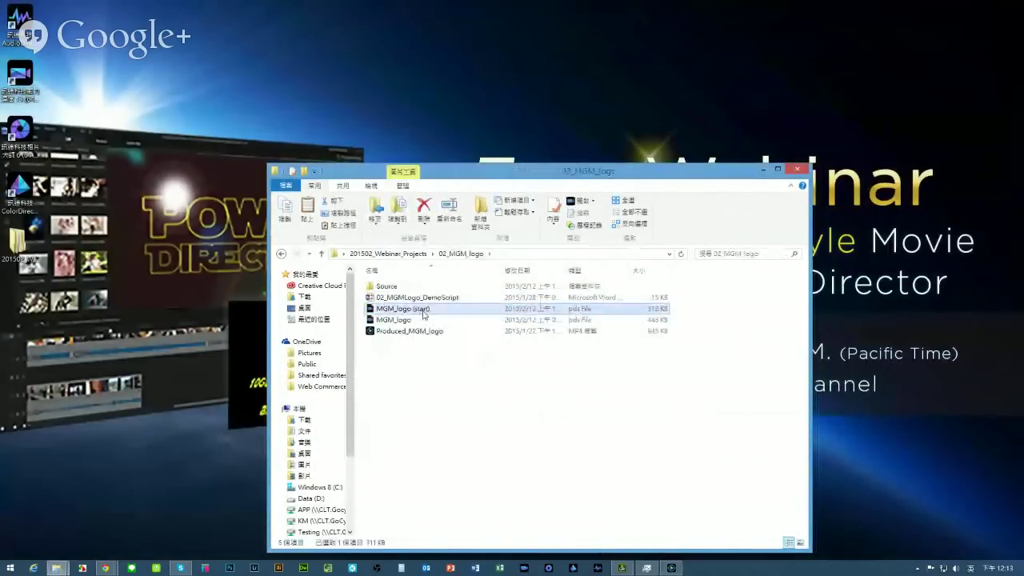
# Open the MGM_logo (start) project and place Golden_frame.jpg at the beginning of track 1.
pyautogui.click(428, 312)
pyautogui.doubleClick(428, 310)
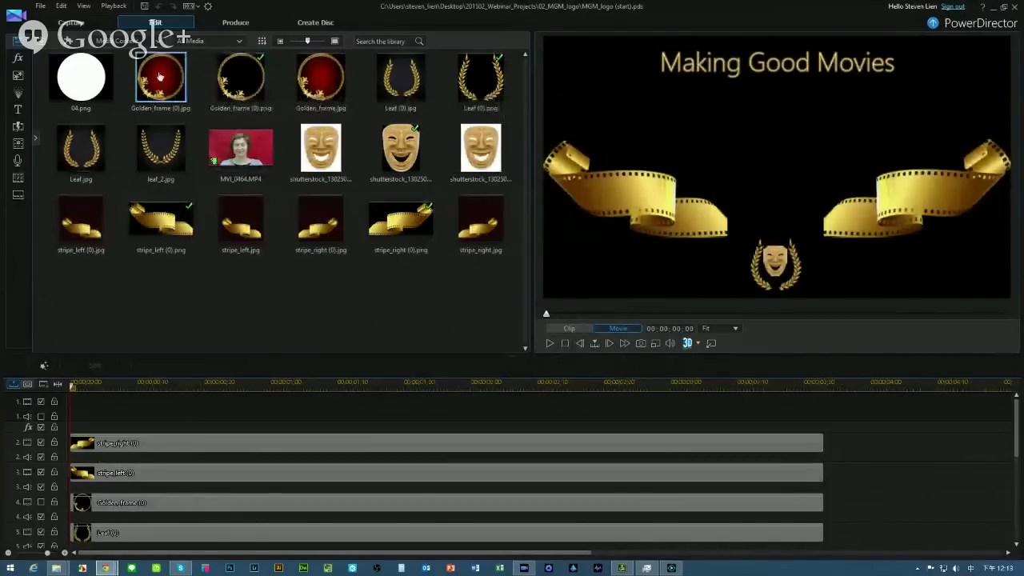
pyautogui.click(312, 84)
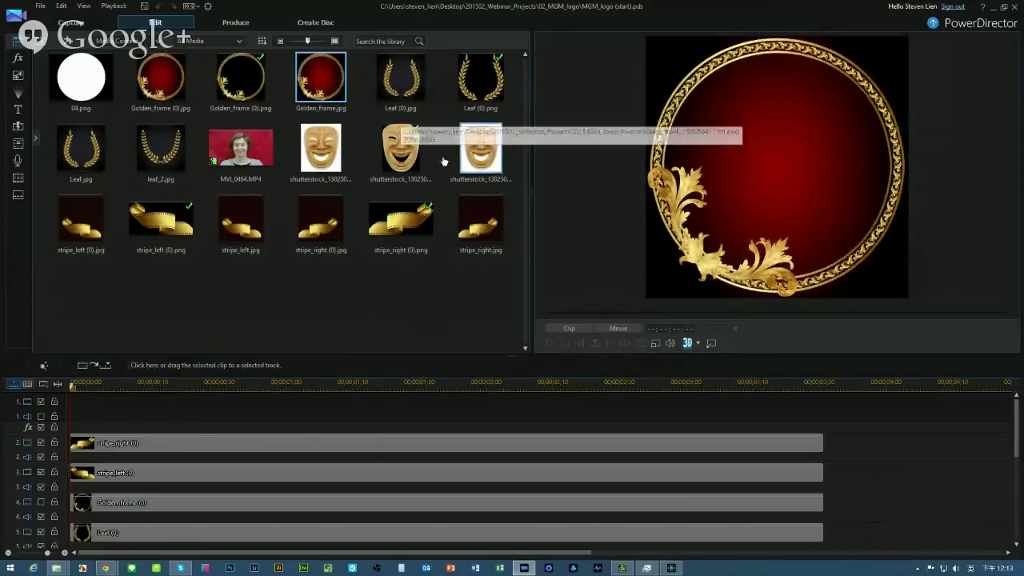
pyautogui.moveTo(327, 86); pyautogui.dragTo(83, 402)
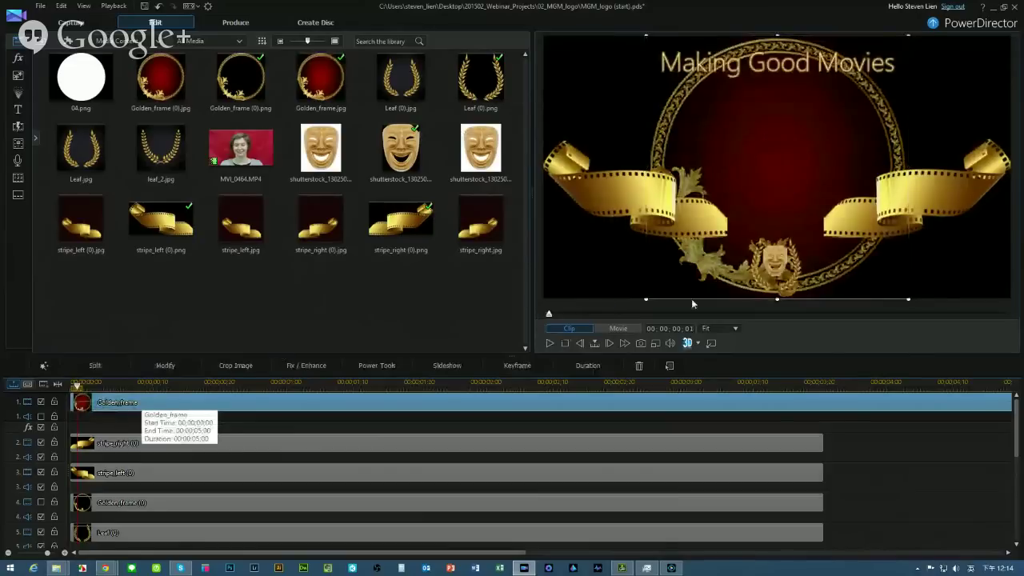
# Trim the Golden_frame clip to the length of the clips below and scale it down, centered between the two film strips under the title.
pyautogui.moveTo(772, 160)
pyautogui.mouseDown()
pyautogui.moveTo(742, 130)
pyautogui.moveTo(779, 160)
pyautogui.moveTo(771, 150)
pyautogui.mouseUp()
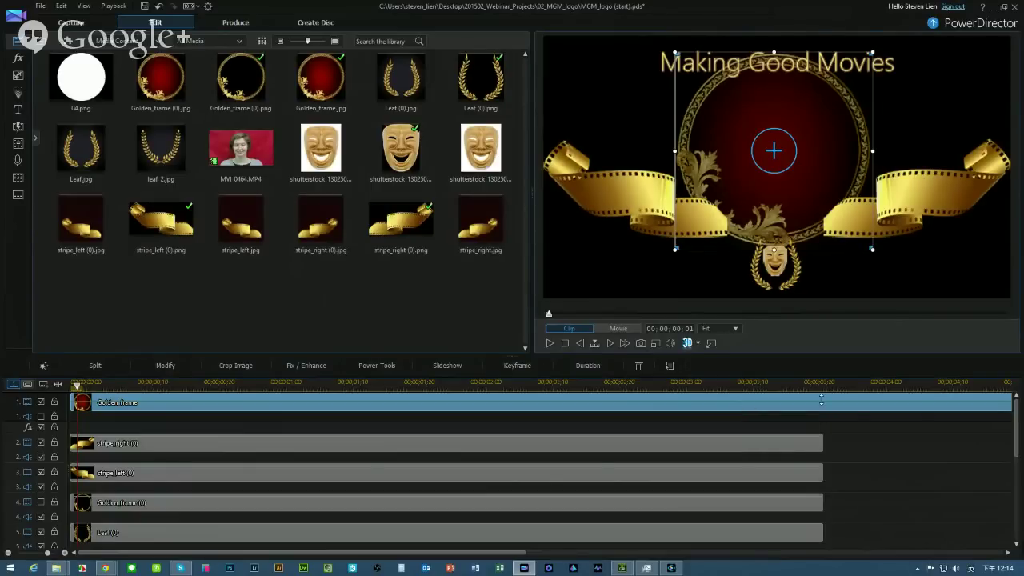
pyautogui.scroll(-1, 832, 402)
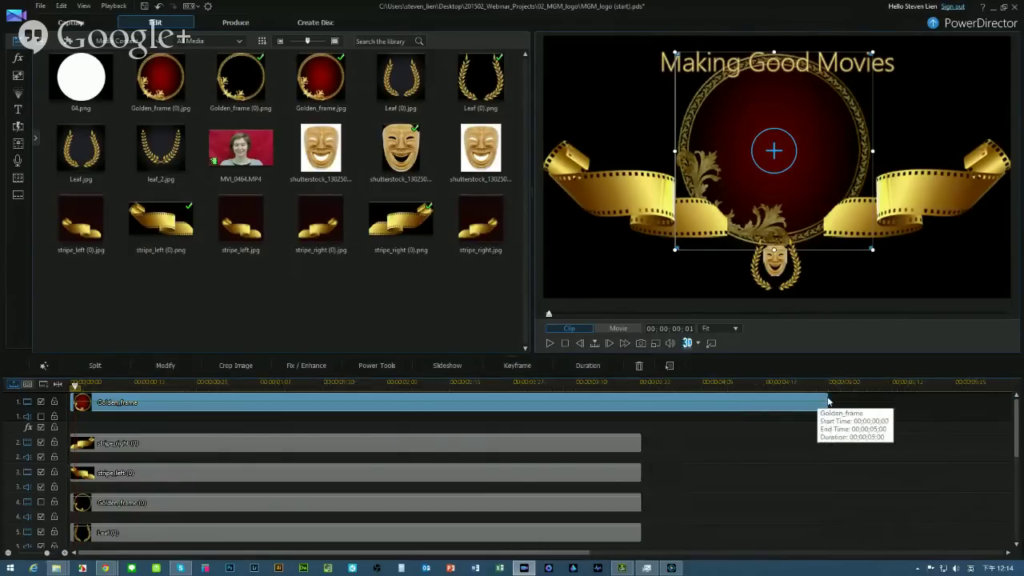
pyautogui.moveTo(828, 402); pyautogui.dragTo(592, 407)
pyautogui.rightClick(591, 407)
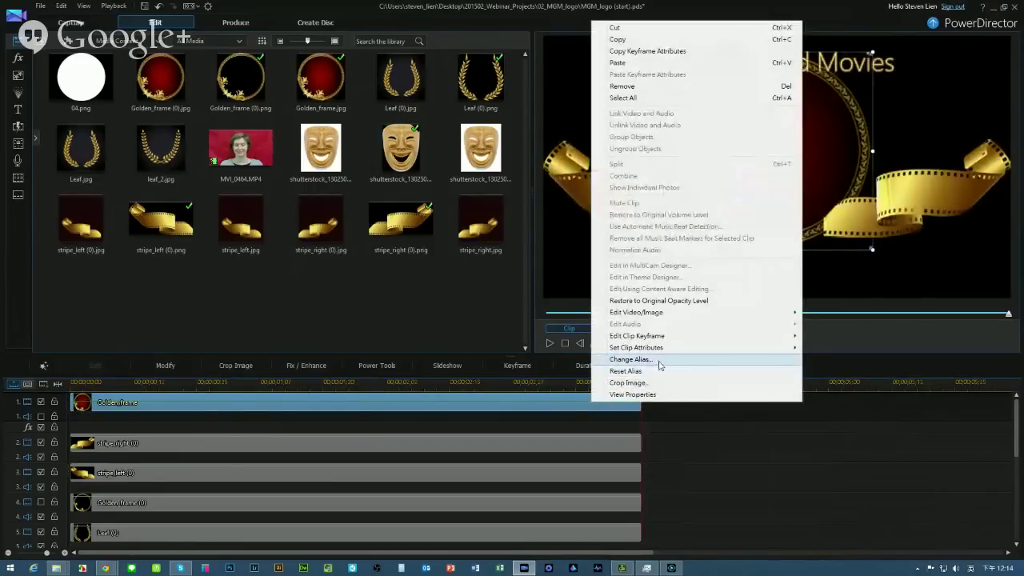
pyautogui.click(670, 403)
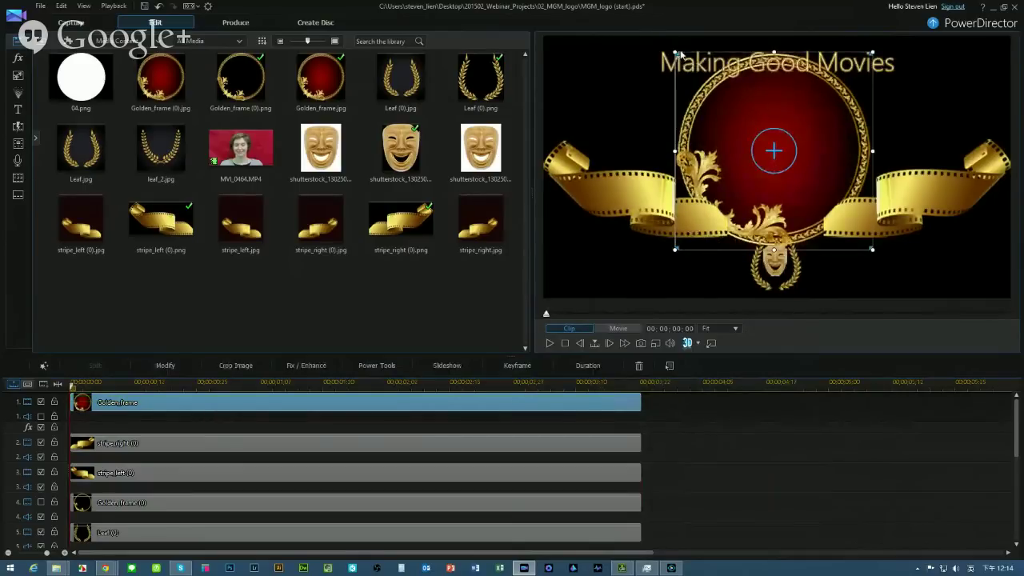
pyautogui.moveTo(675, 52); pyautogui.dragTo(718, 95)
pyautogui.moveTo(795, 173); pyautogui.dragTo(775, 162)
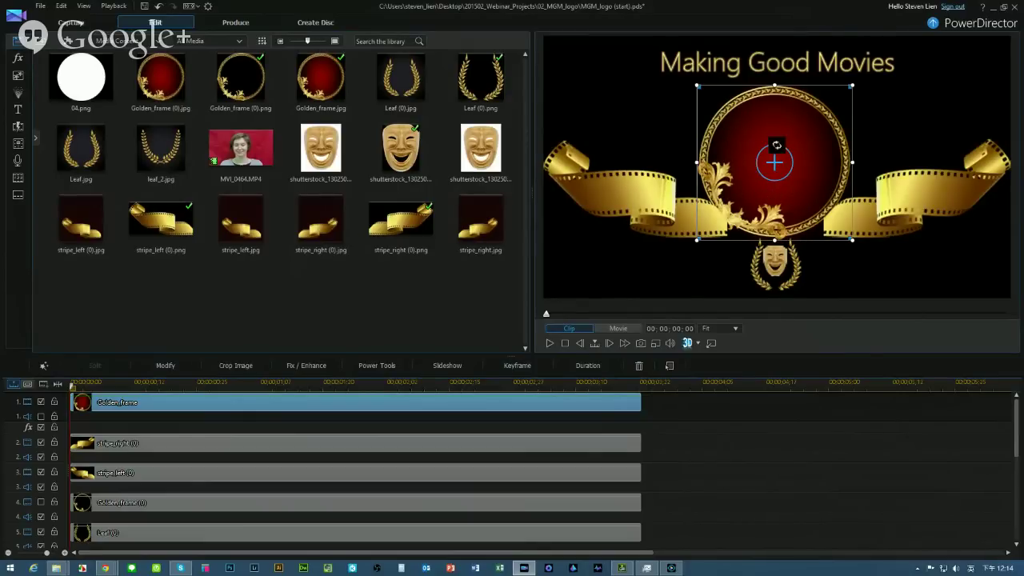
# Send the Golden_frame clip to PhotoDirector for editing and start Background Removal on it.
pyautogui.click(316, 372)
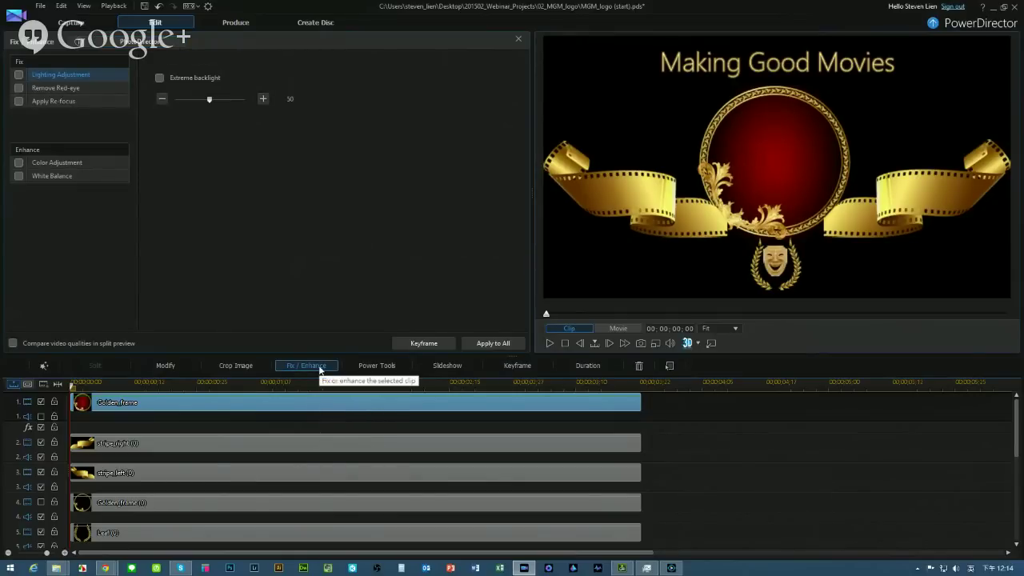
pyautogui.click(156, 44)
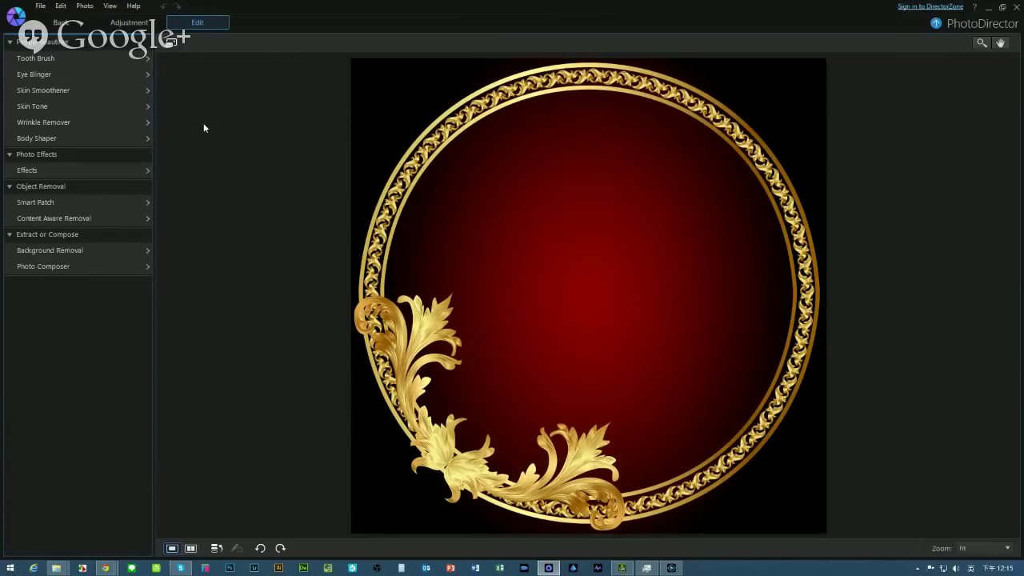
pyautogui.click(78, 250)
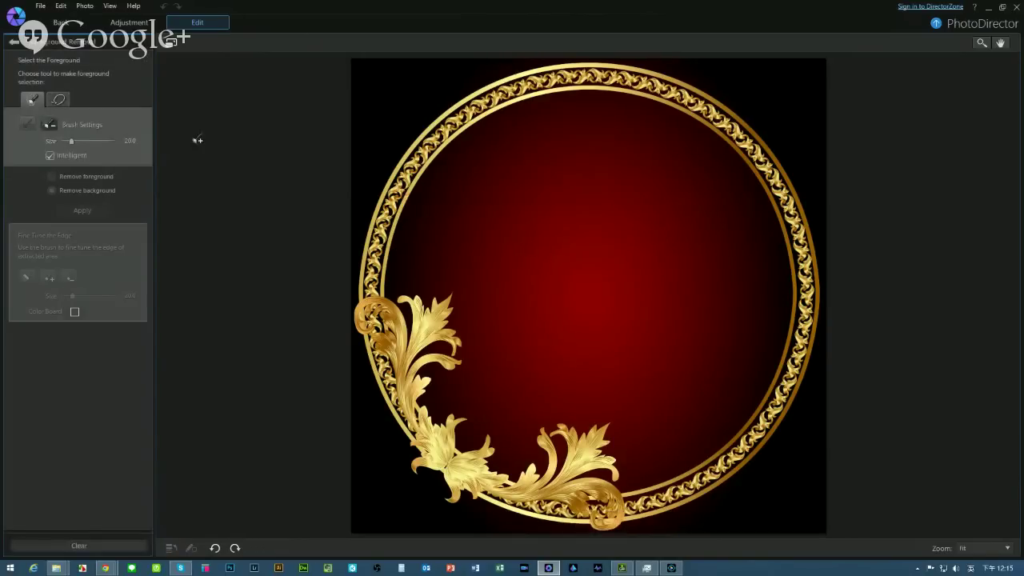
# Brush-select the black background outside the frame's left and lower edges, reducing the brush size to 7 around the gold leaves.
pyautogui.scroll(3, 264, 136)
pyautogui.moveTo(375, 91)
pyautogui.mouseDown()
pyautogui.moveTo(338, 206)
pyautogui.moveTo(347, 251)
pyautogui.moveTo(391, 271)
pyautogui.mouseUp()
pyautogui.hotkey('ctrl', 'z')
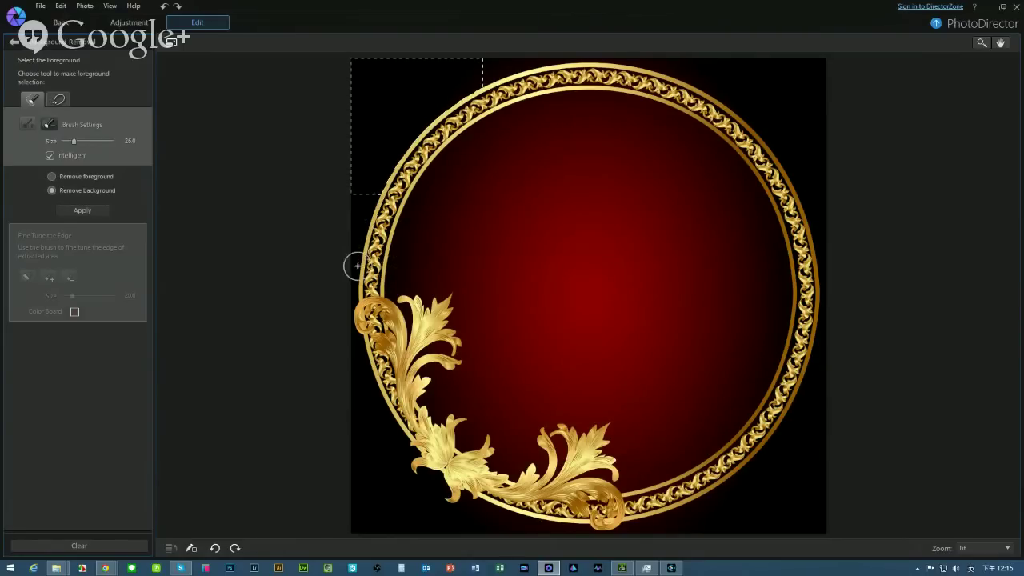
pyautogui.moveTo(357, 208); pyautogui.dragTo(342, 235)
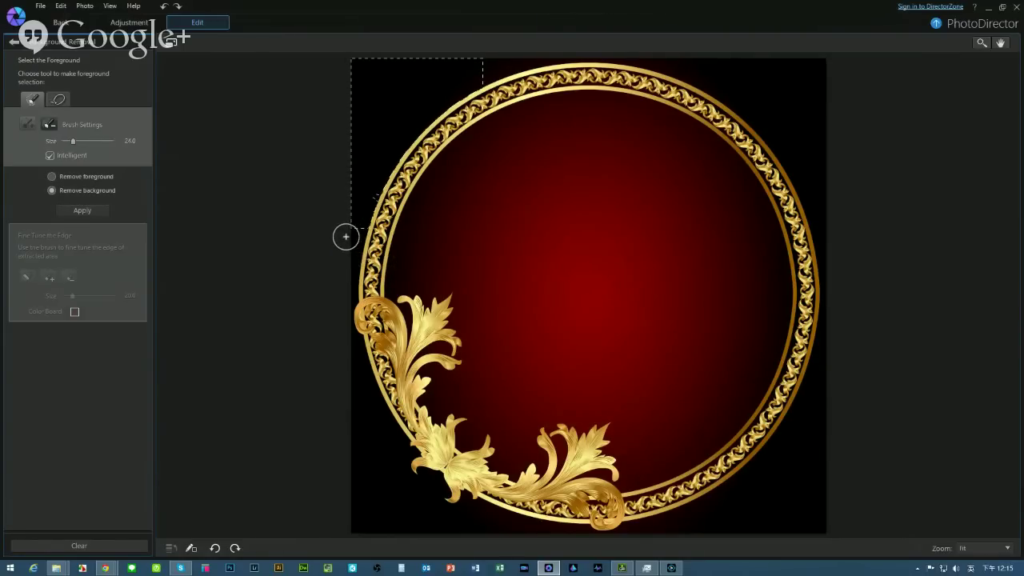
pyautogui.moveTo(459, 101)
pyautogui.mouseDown()
pyautogui.moveTo(497, 75)
pyautogui.moveTo(495, 64)
pyautogui.moveTo(516, 61)
pyautogui.moveTo(485, 74)
pyautogui.mouseUp()
pyautogui.scroll(-3, 356, 240)
pyautogui.moveTo(354, 341); pyautogui.dragTo(369, 496)
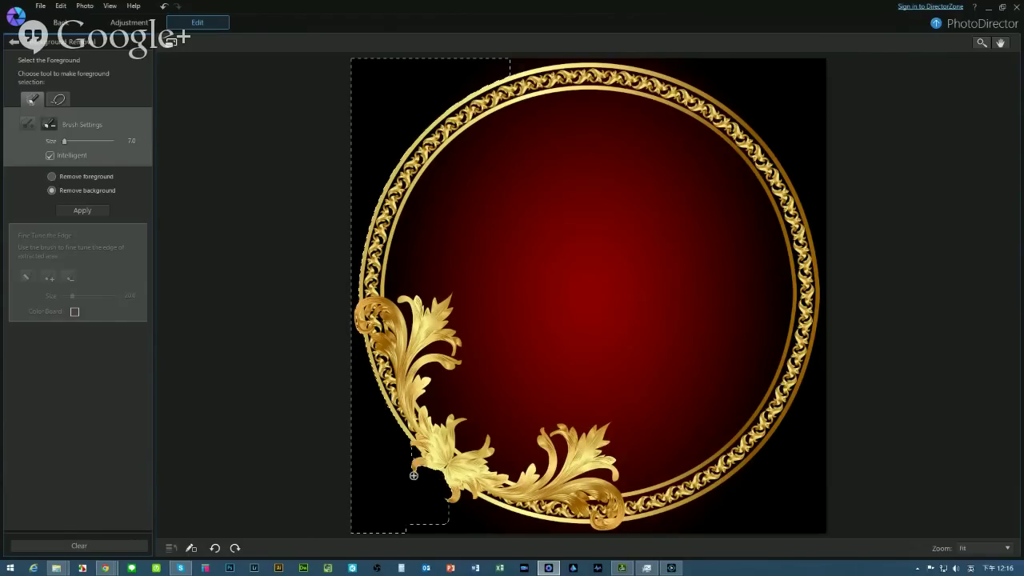
pyautogui.moveTo(413, 475)
pyautogui.mouseDown()
pyautogui.moveTo(456, 526)
pyautogui.moveTo(410, 533)
pyautogui.moveTo(477, 532)
pyautogui.moveTo(467, 500)
pyautogui.moveTo(537, 540)
pyautogui.moveTo(578, 532)
pyautogui.mouseUp()
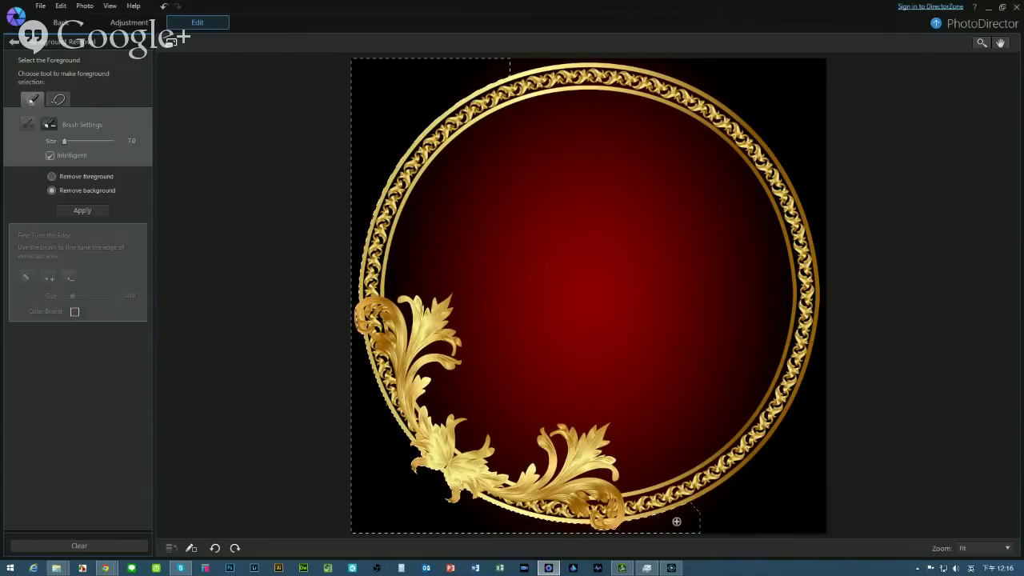
# Extend the brush selection over the black background outside the frame's right and upper edges, adjusting the brush size to the gap.
pyautogui.moveTo(675, 521)
pyautogui.mouseDown()
pyautogui.moveTo(767, 521)
pyautogui.moveTo(824, 408)
pyautogui.moveTo(832, 347)
pyautogui.moveTo(823, 371)
pyautogui.moveTo(822, 256)
pyautogui.moveTo(792, 154)
pyautogui.moveTo(819, 208)
pyautogui.moveTo(824, 300)
pyautogui.mouseUp()
pyautogui.scroll(2, 767, 522)
pyautogui.scroll(-2, 824, 313)
pyautogui.hotkey('ctrl', 'z')
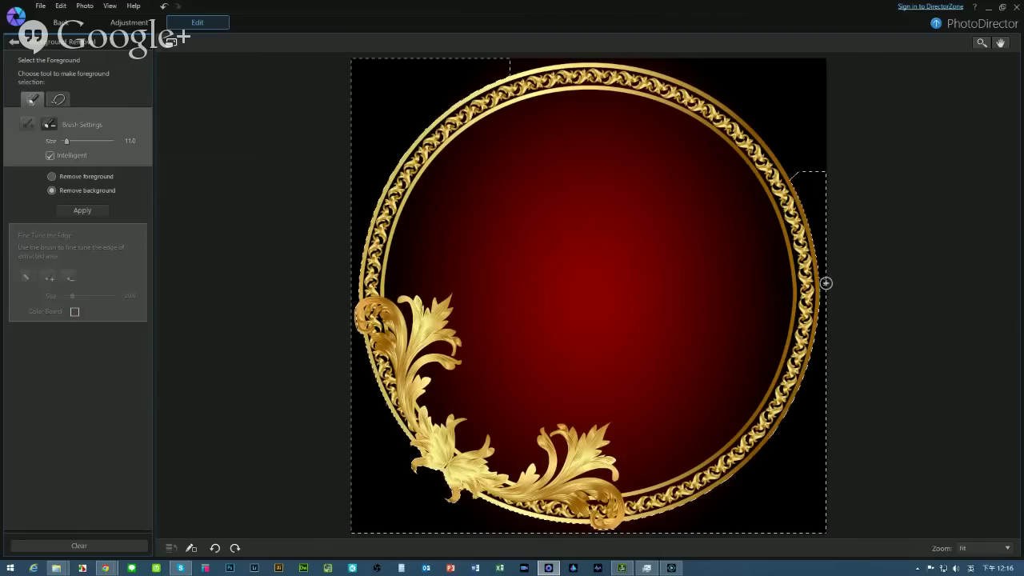
pyautogui.press(']')
pyautogui.moveTo(807, 130)
pyautogui.mouseDown()
pyautogui.moveTo(774, 61)
pyautogui.moveTo(722, 63)
pyautogui.moveTo(796, 124)
pyautogui.moveTo(800, 169)
pyautogui.moveTo(713, 61)
pyautogui.moveTo(677, 55)
pyautogui.mouseUp()
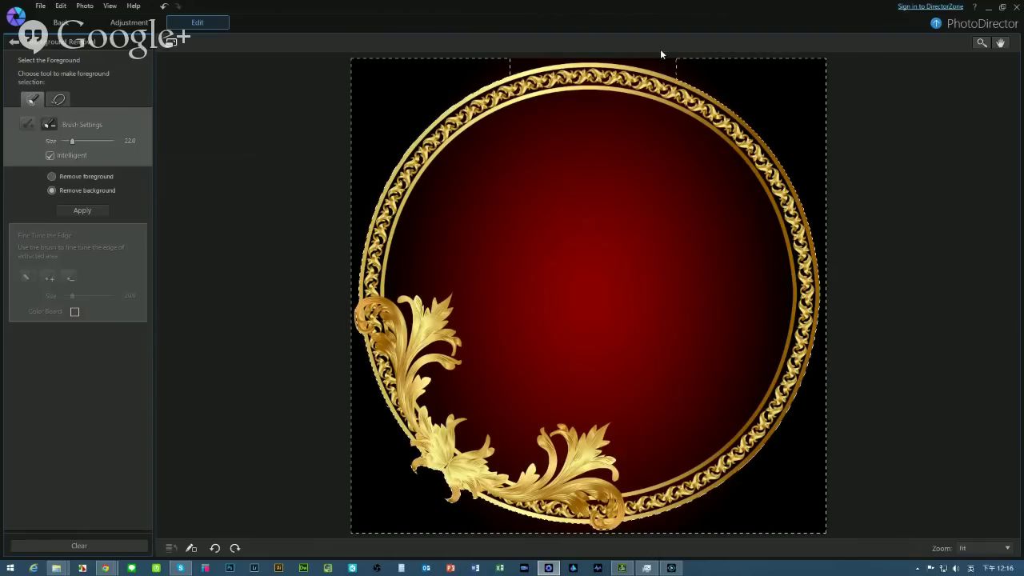
pyautogui.press('[')
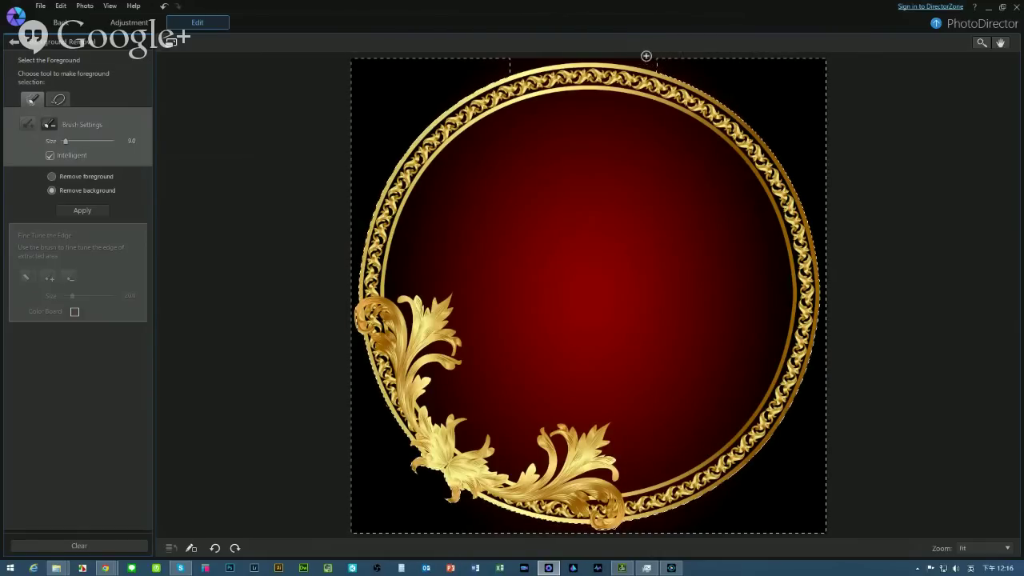
pyautogui.moveTo(658, 64); pyautogui.dragTo(521, 60)
# Add the red area inside the ring to the selection with a larger brush, undoing stray strokes and reducing the brush size to 4.
pyautogui.scroll(5, 616, 199)
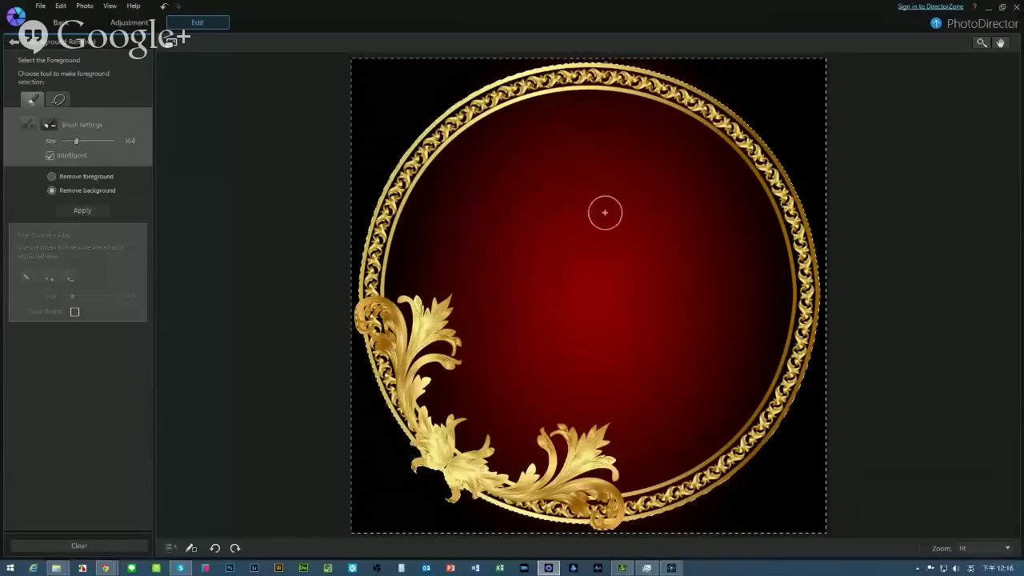
pyautogui.scroll(2, 604, 212)
pyautogui.moveTo(605, 212)
pyautogui.mouseDown()
pyautogui.moveTo(577, 283)
pyautogui.moveTo(561, 216)
pyautogui.moveTo(569, 252)
pyautogui.moveTo(581, 162)
pyautogui.moveTo(646, 175)
pyautogui.moveTo(618, 192)
pyautogui.moveTo(535, 147)
pyautogui.moveTo(515, 189)
pyautogui.moveTo(555, 134)
pyautogui.moveTo(449, 232)
pyautogui.moveTo(523, 257)
pyautogui.moveTo(513, 365)
pyautogui.moveTo(600, 335)
pyautogui.moveTo(647, 373)
pyautogui.moveTo(664, 410)
pyautogui.moveTo(648, 449)
pyautogui.moveTo(699, 402)
pyautogui.mouseUp()
pyautogui.hotkey('ctrl', 'z')
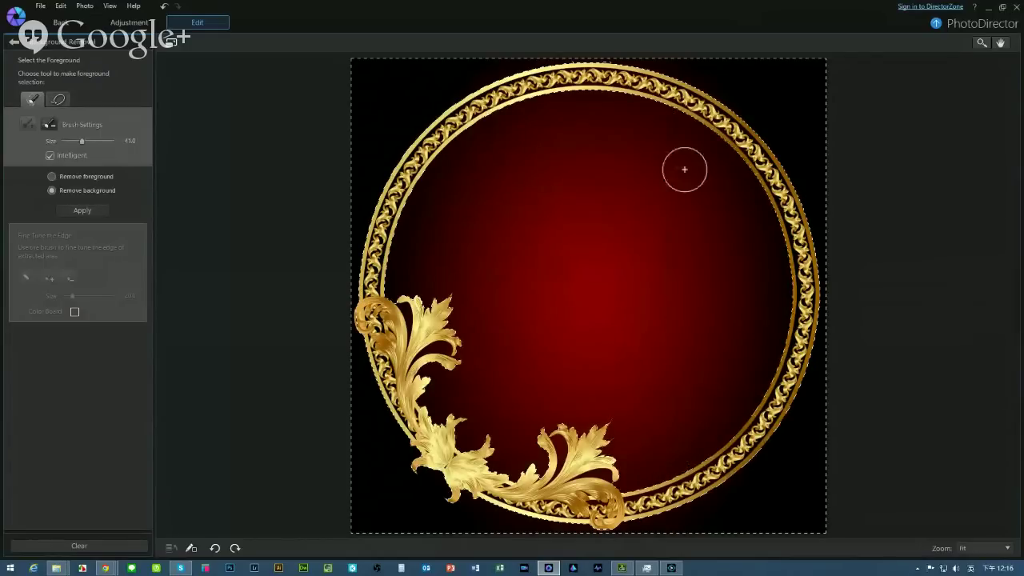
pyautogui.scroll(-5, 611, 269)
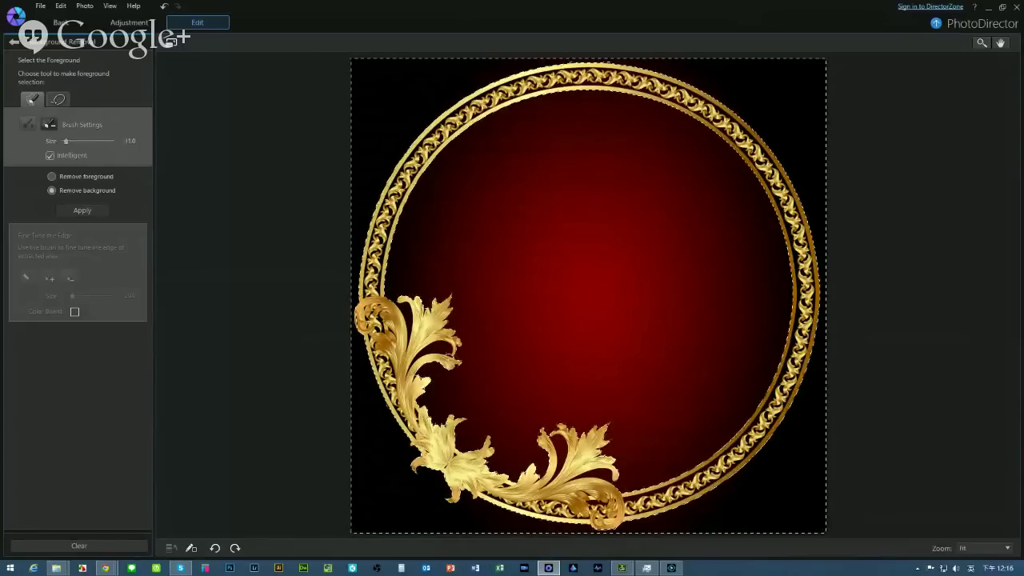
pyautogui.scroll(-2, 448, 353)
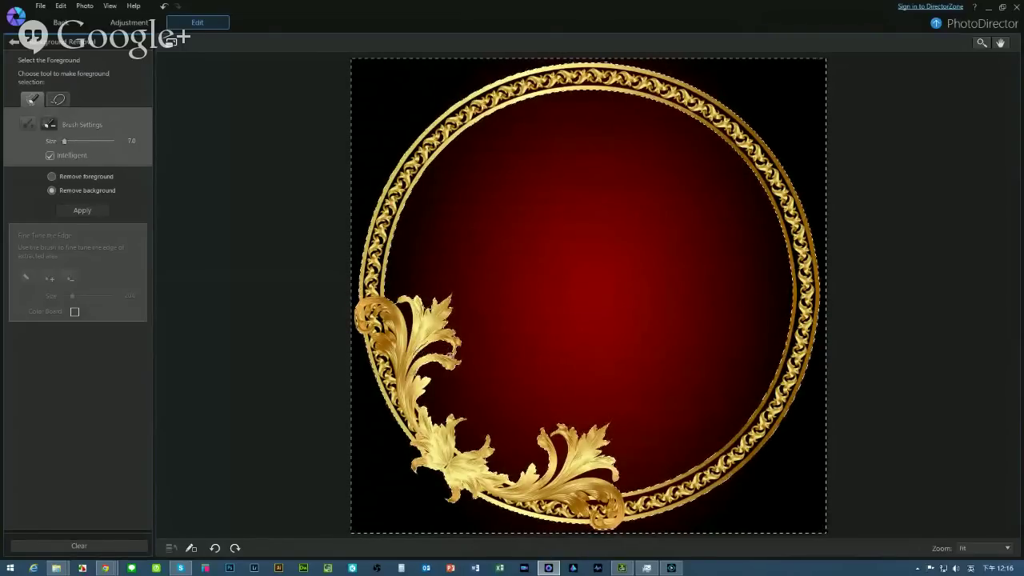
pyautogui.hotkey('ctrl', 'z')
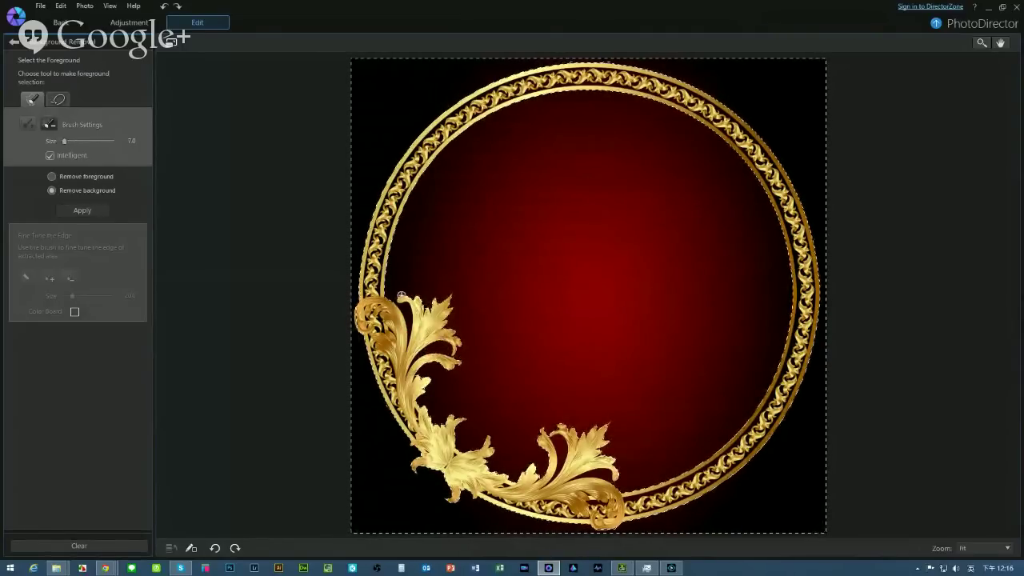
pyautogui.scroll(-1, 603, 337)
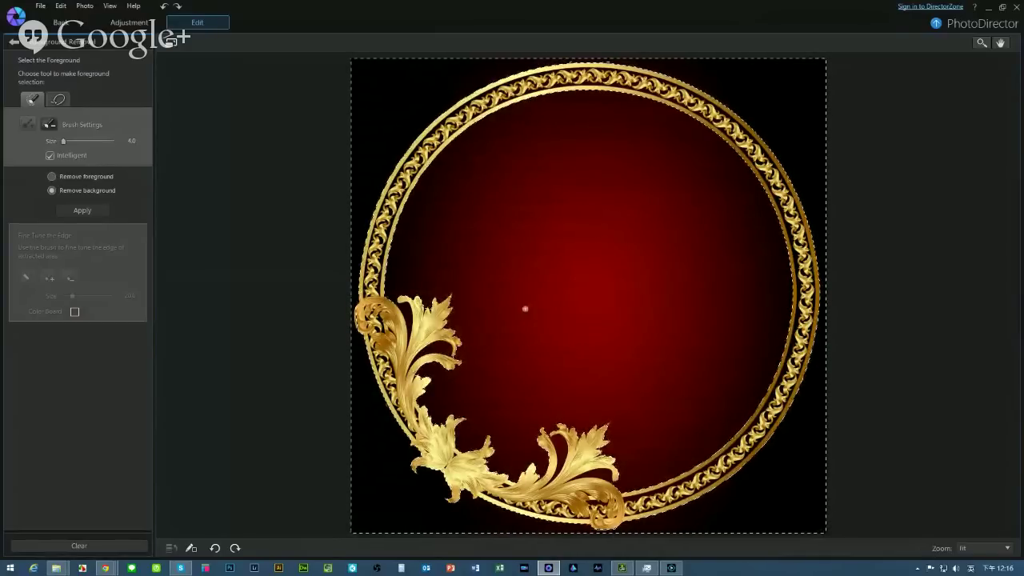
# Apply Remove foreground to the selected areas and save the edited photo back to PowerDirector.
pyautogui.click(80, 177)
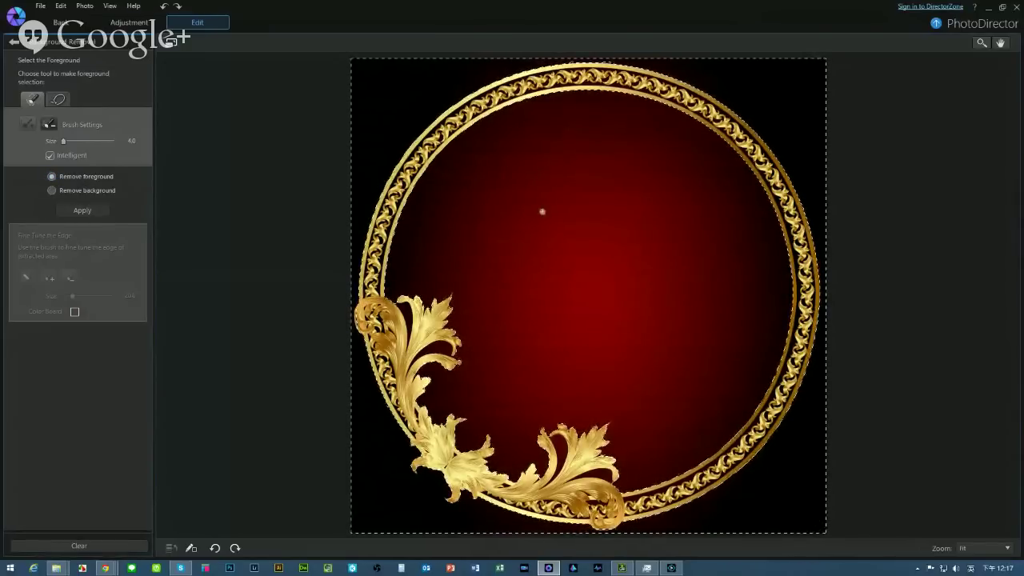
pyautogui.click(82, 211)
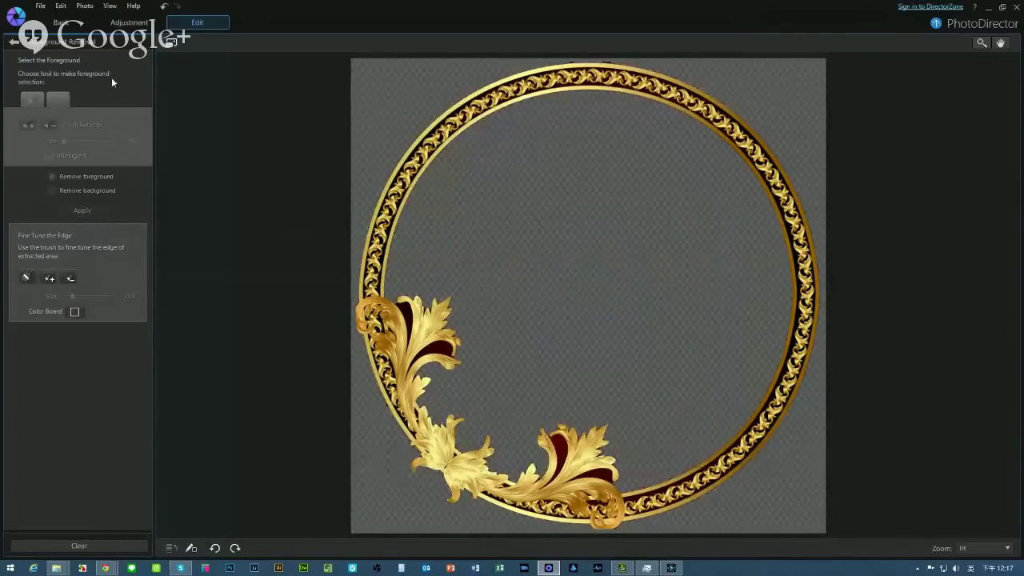
pyautogui.click(65, 26)
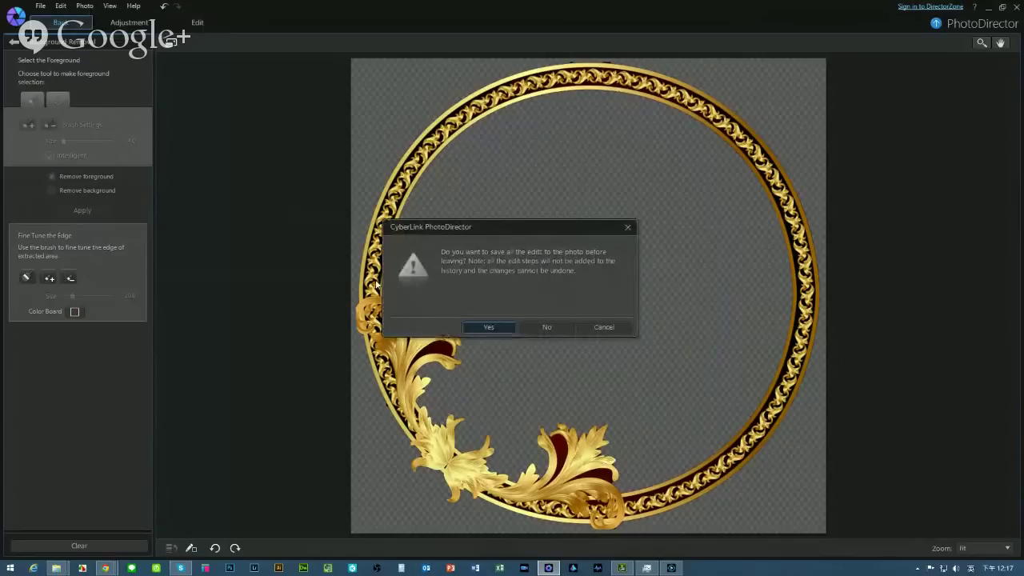
pyautogui.click(488, 327)
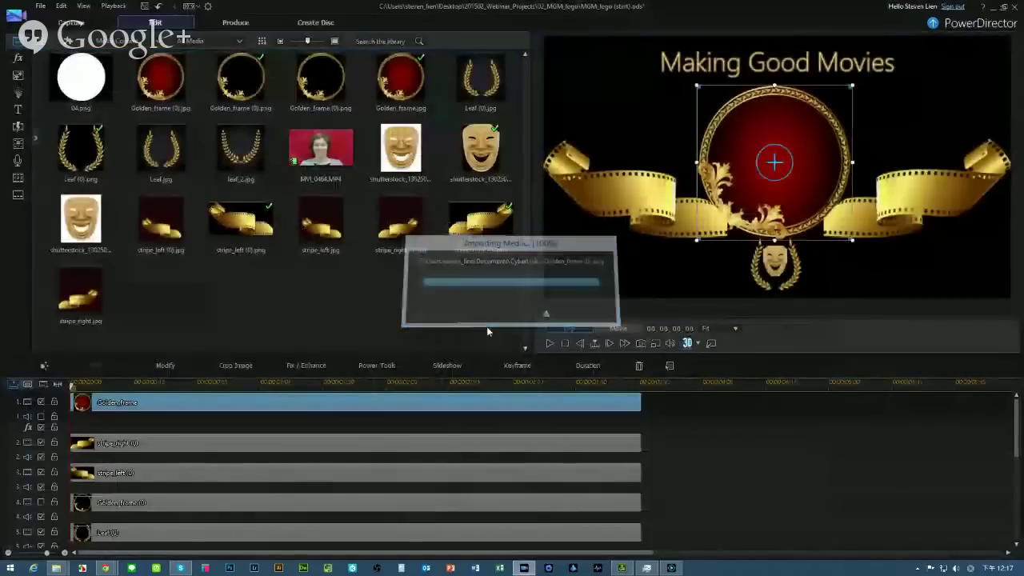
pyautogui.rightClick(552, 313)
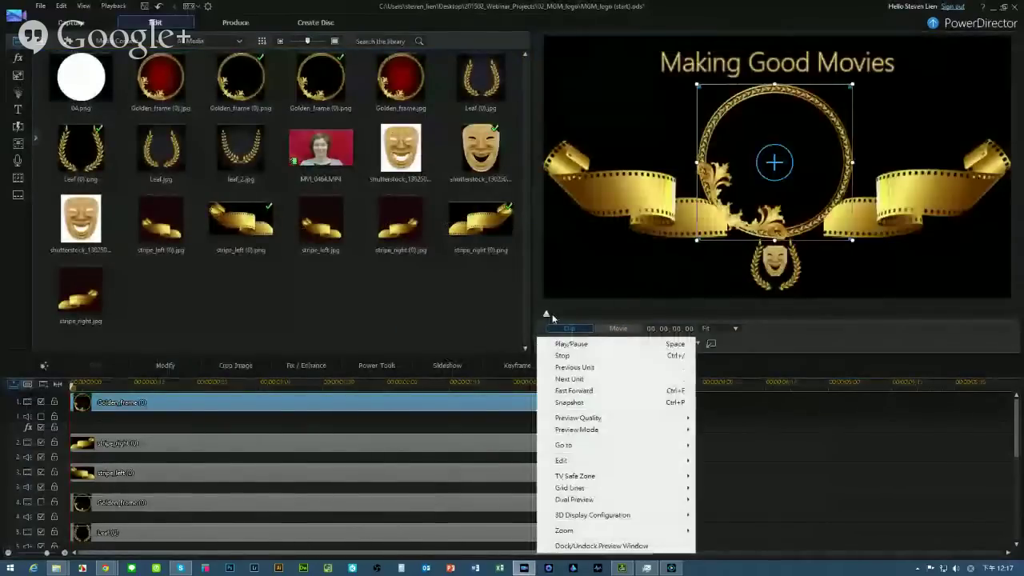
pyautogui.click(760, 352)
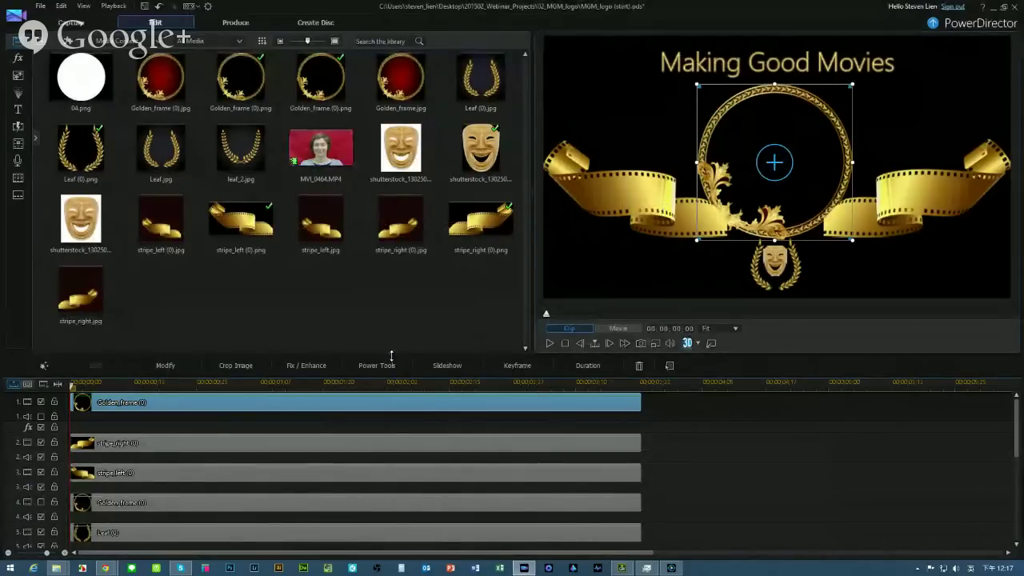
pyautogui.moveTo(294, 399); pyautogui.dragTo(339, 420)
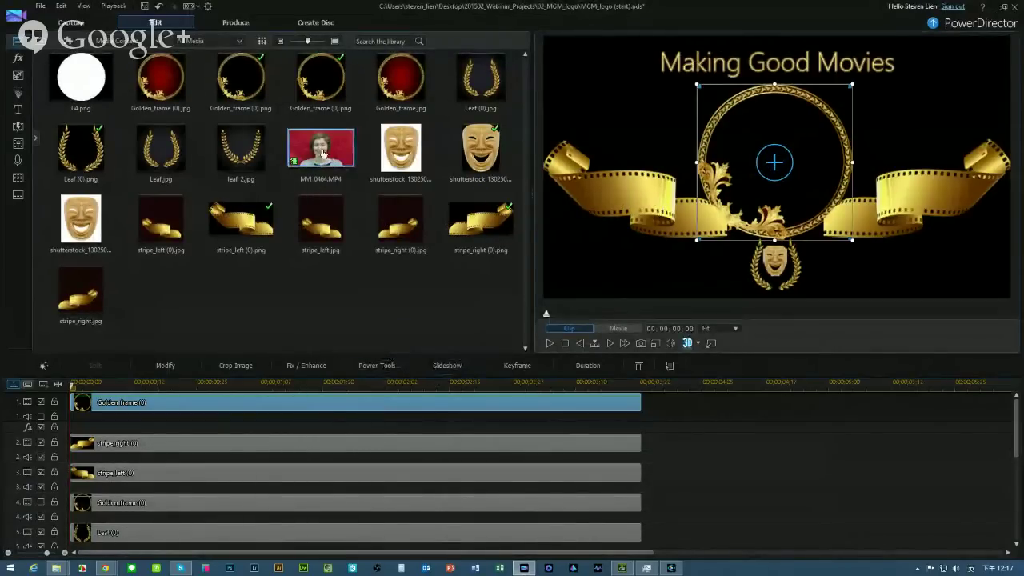
# Add one video track above track 1 and one audio track below track 10.
pyautogui.click(44, 387)
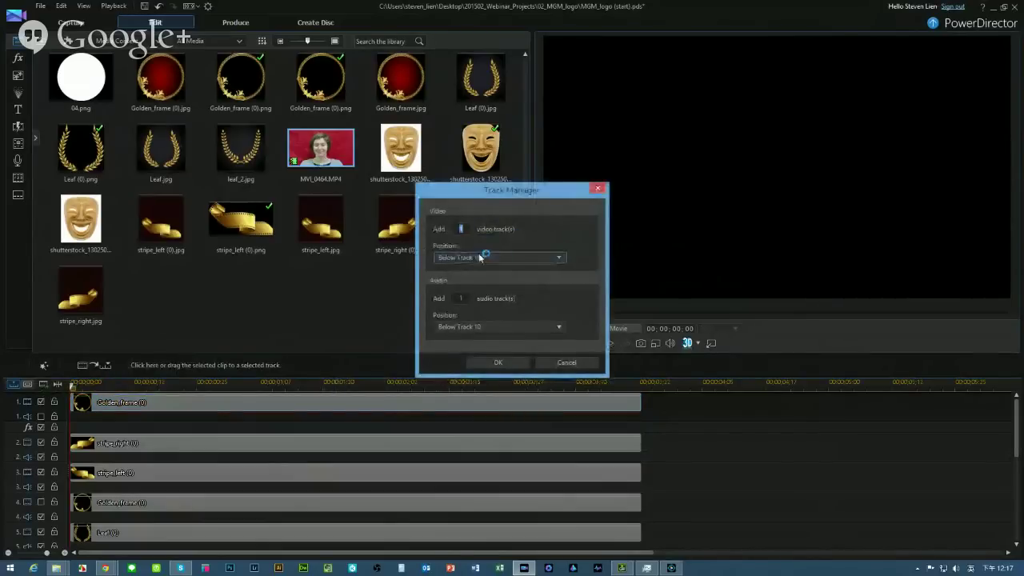
pyautogui.click(480, 258)
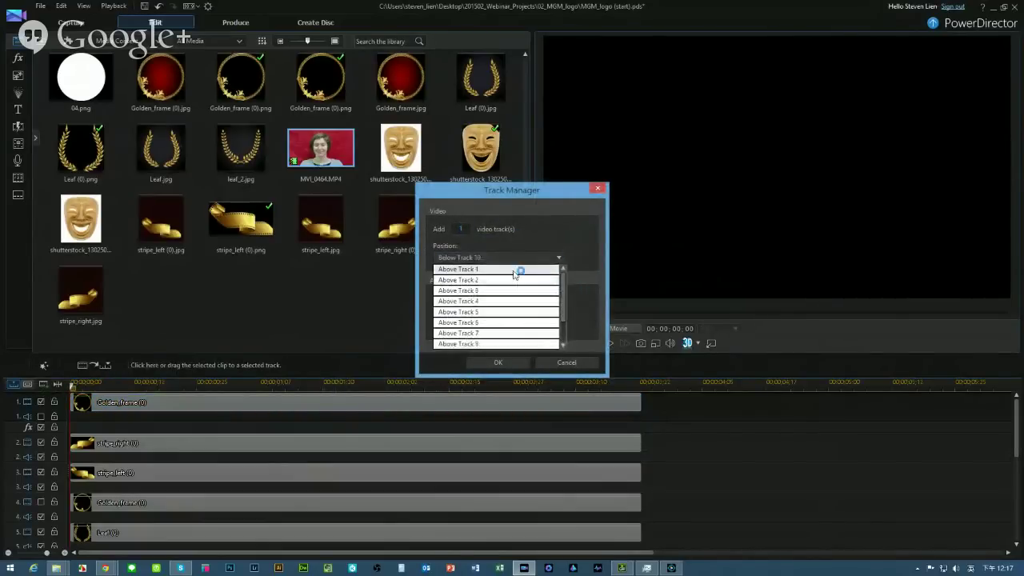
pyautogui.click(514, 269)
pyautogui.click(558, 326)
pyautogui.moveTo(566, 347); pyautogui.dragTo(564, 376)
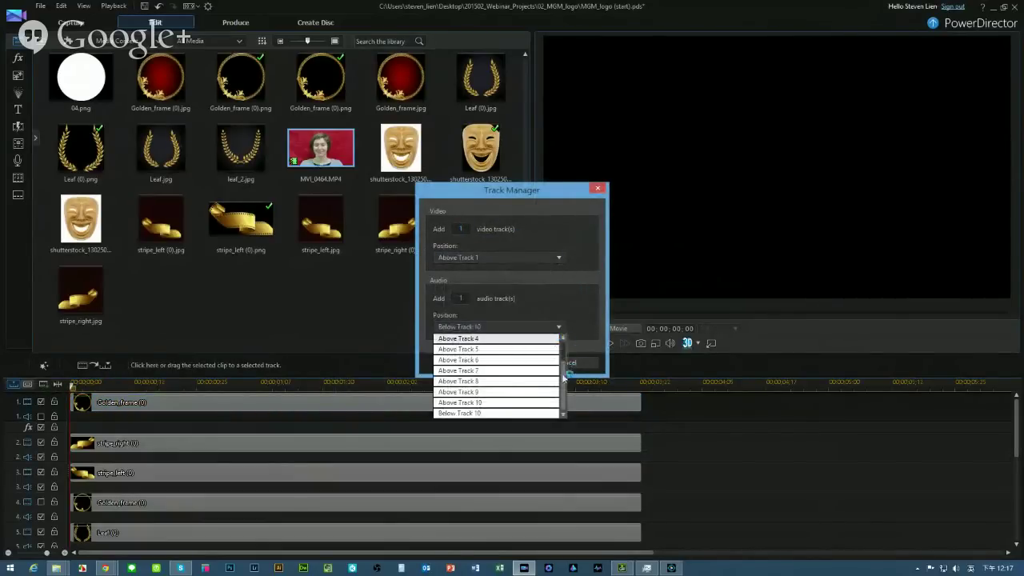
pyautogui.click(459, 413)
pyautogui.click(496, 365)
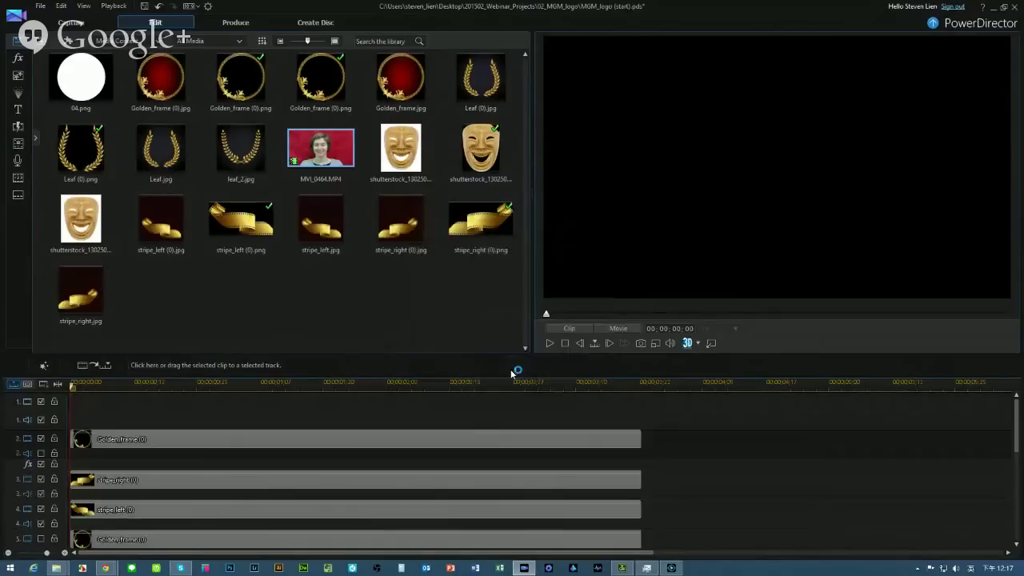
# Place MVI_0464.MP4 at the start of track 1, scale it down and centre it behind the golden ring.
pyautogui.moveTo(328, 143); pyautogui.dragTo(108, 425)
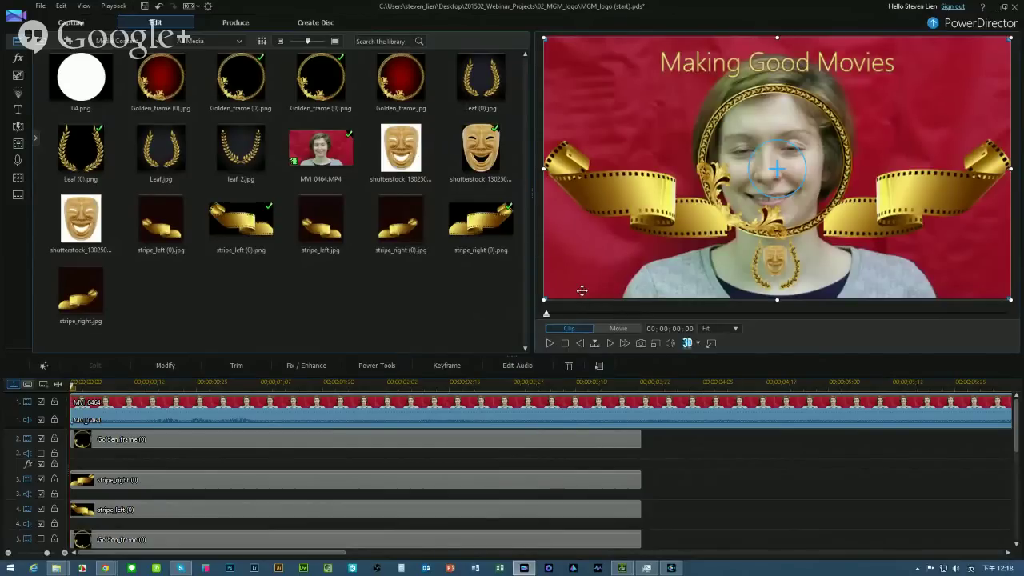
pyautogui.moveTo(544, 299); pyautogui.dragTo(566, 289)
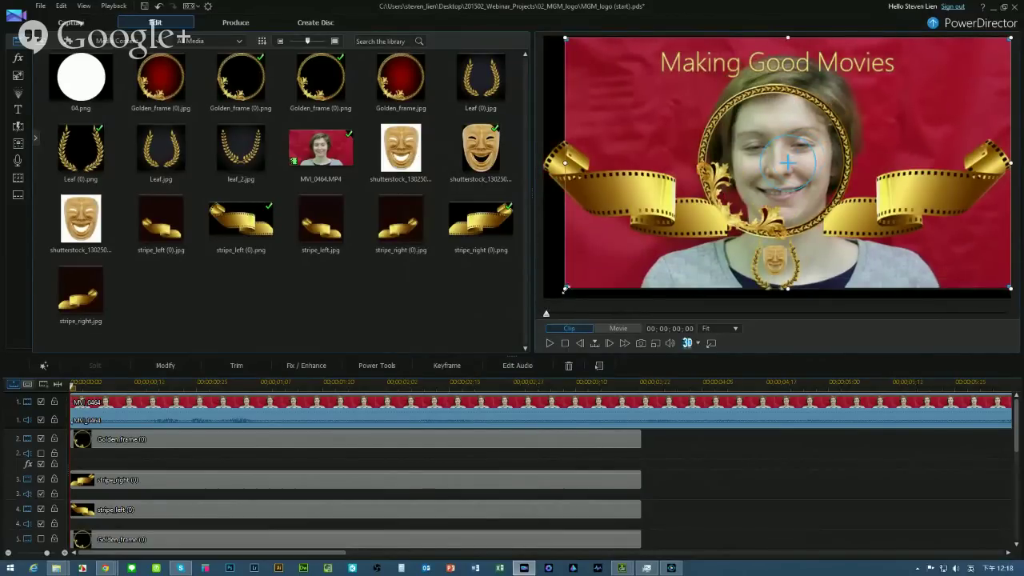
pyautogui.click(788, 160)
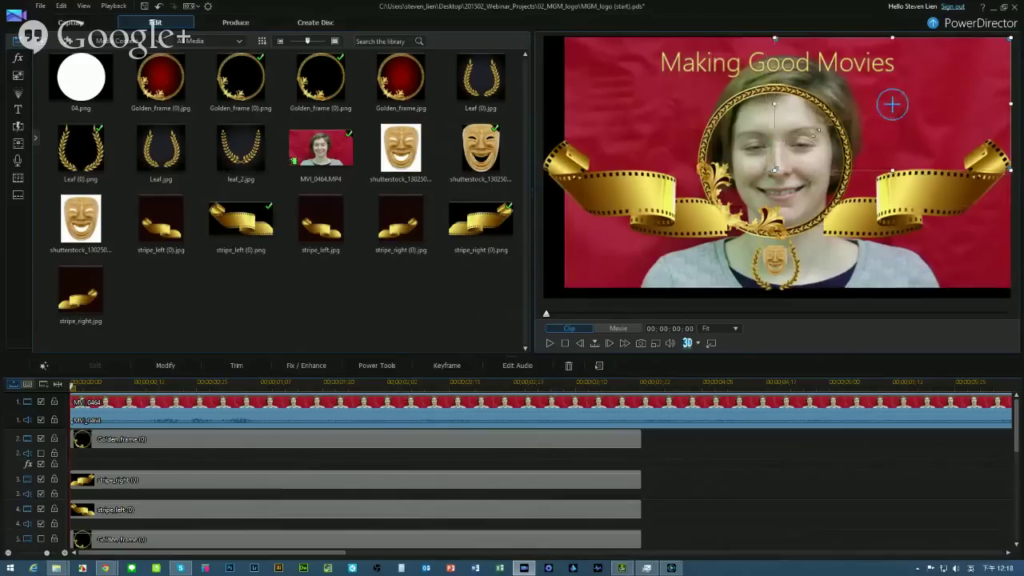
pyautogui.moveTo(892, 104); pyautogui.dragTo(778, 164)
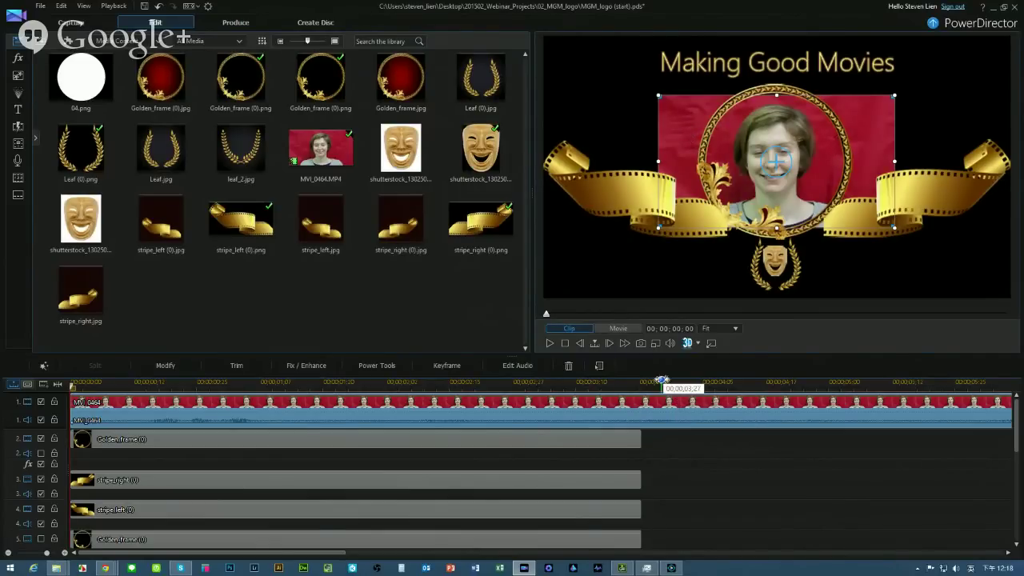
# Shorten the MVI_0464 clip to the golden frame's duration by splitting it at 00;00;03;24, deleting the remainder and trimming the end.
pyautogui.click(647, 404)
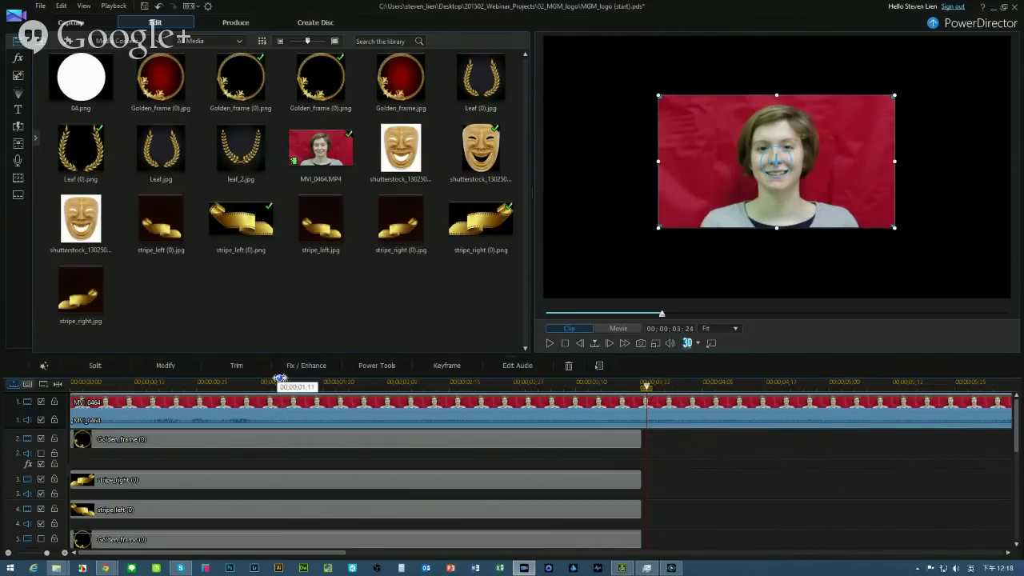
pyautogui.click(97, 367)
pyautogui.click(709, 411)
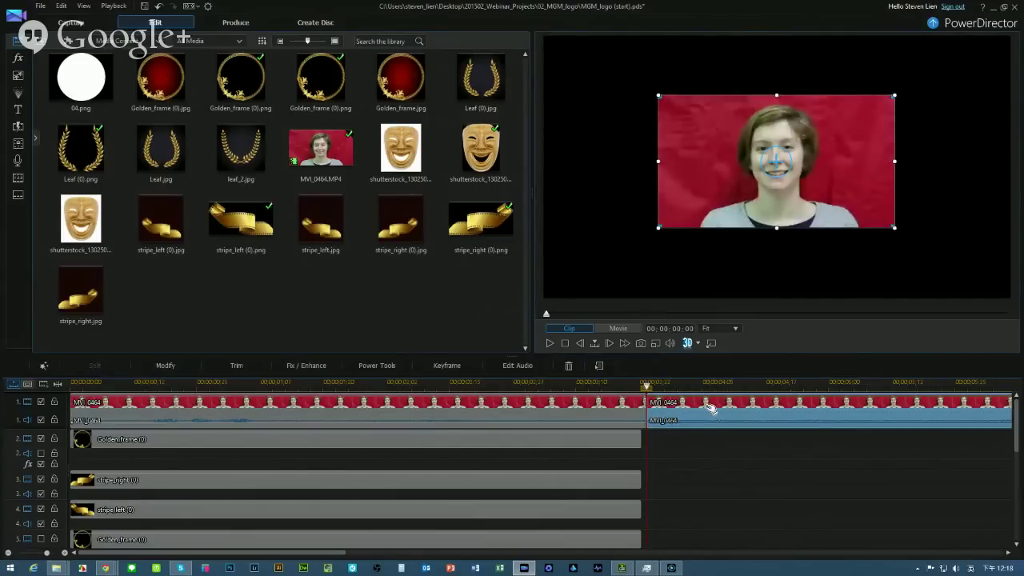
pyautogui.press('Delete')
pyautogui.click(650, 409)
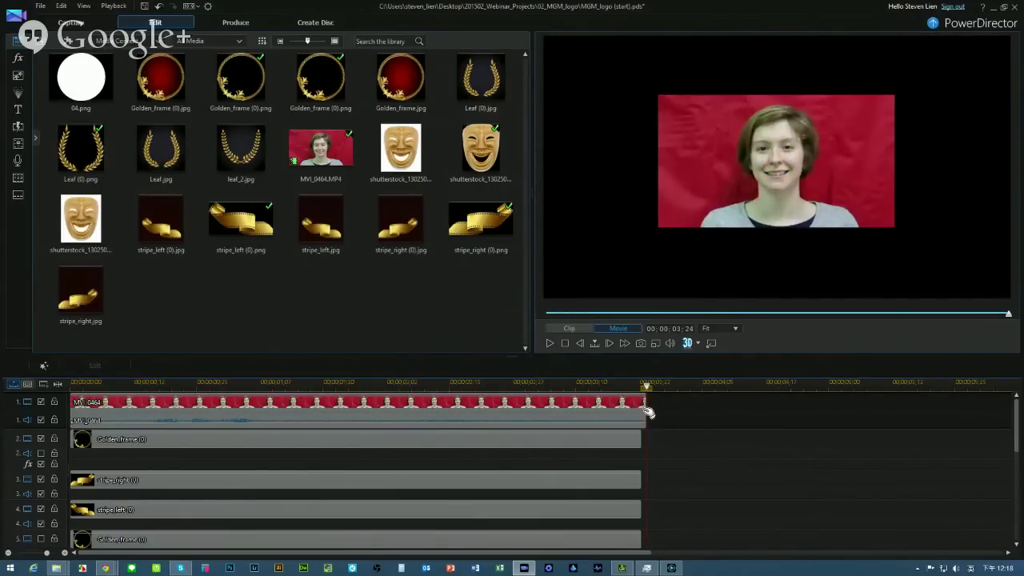
pyautogui.click(648, 409)
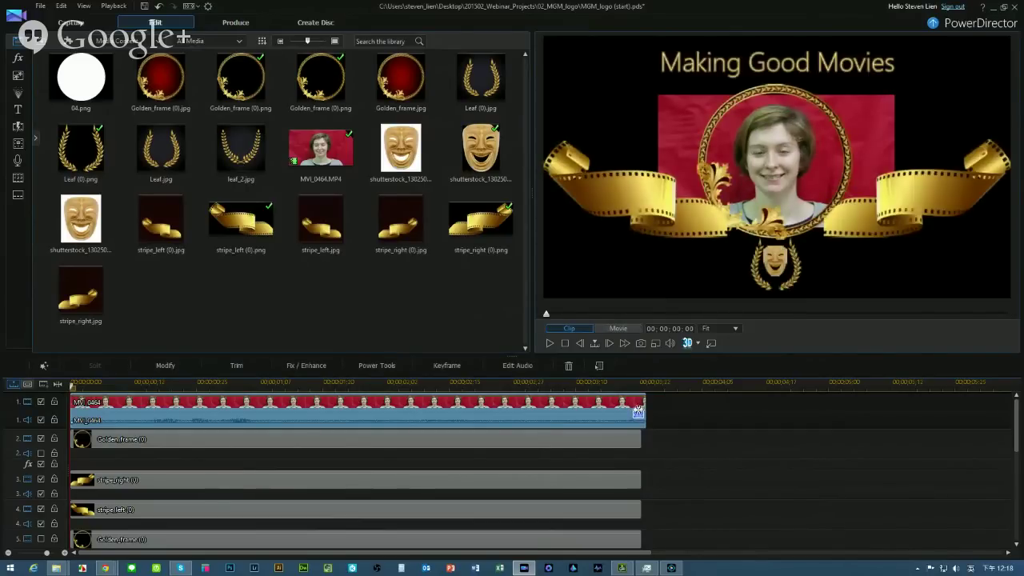
pyautogui.moveTo(645, 409); pyautogui.dragTo(680, 403)
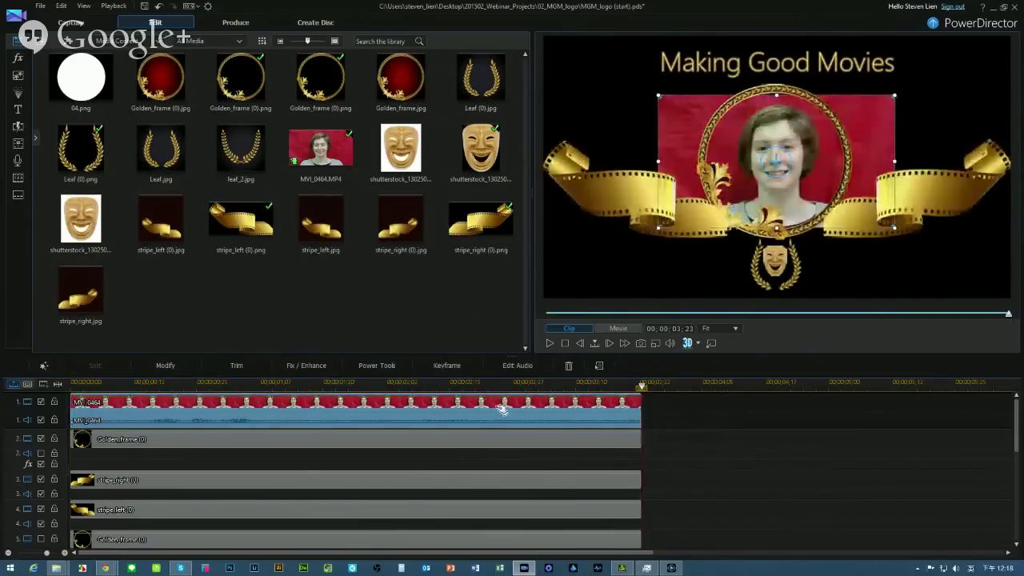
# Try keying out the clip's red background with Chroma Key in PiP Designer, preview it, and discard the changes.
pyautogui.rightClick(496, 406)
pyautogui.click(546, 405)
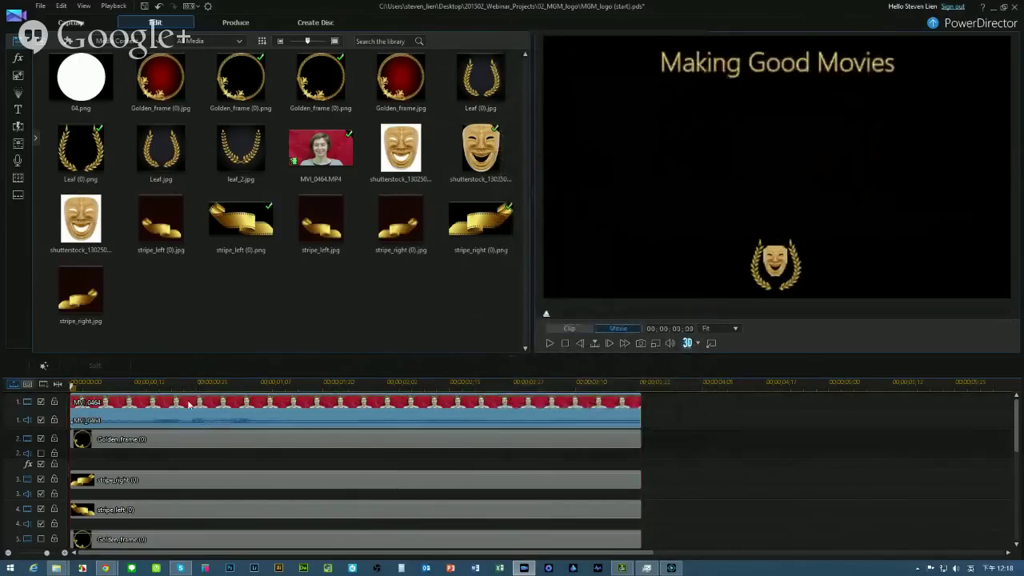
pyautogui.click(164, 365)
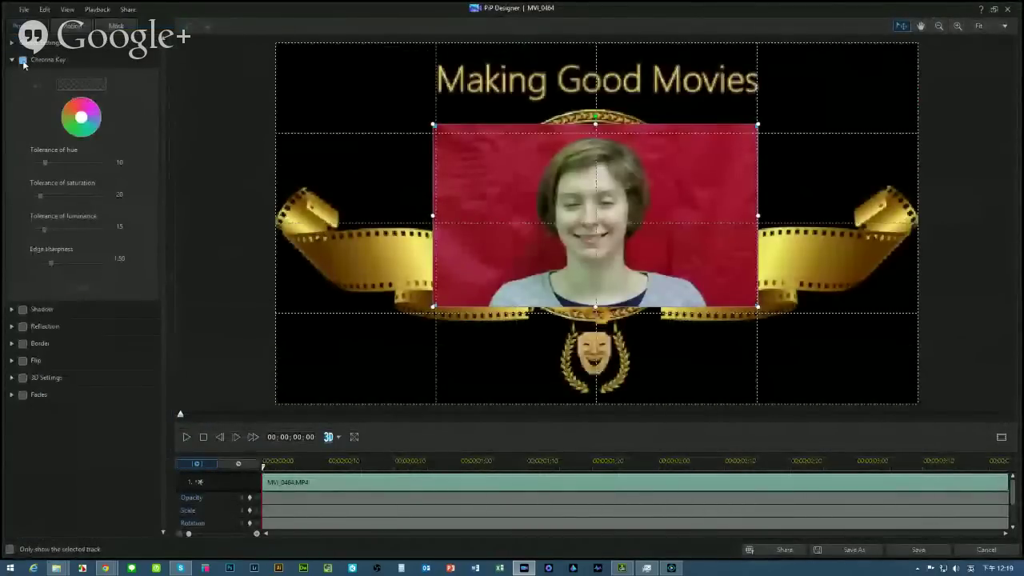
pyautogui.click(24, 61)
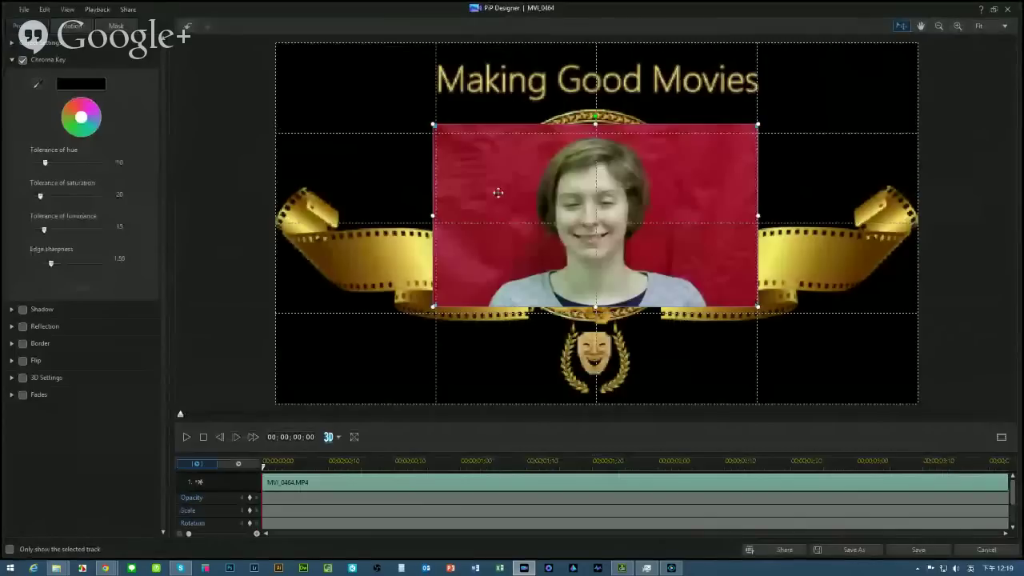
pyautogui.click(36, 85)
pyautogui.click(482, 175)
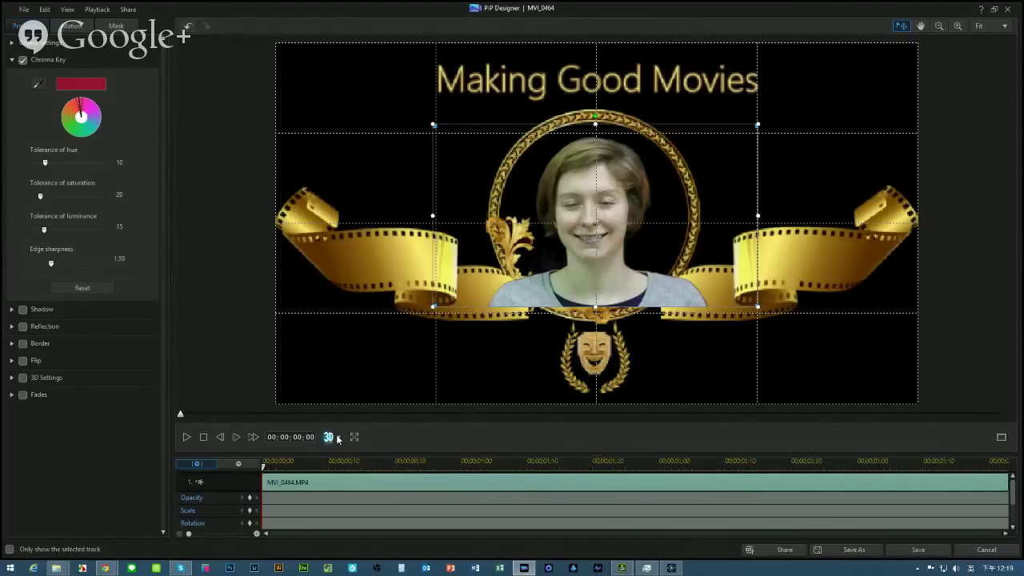
pyautogui.click(187, 438)
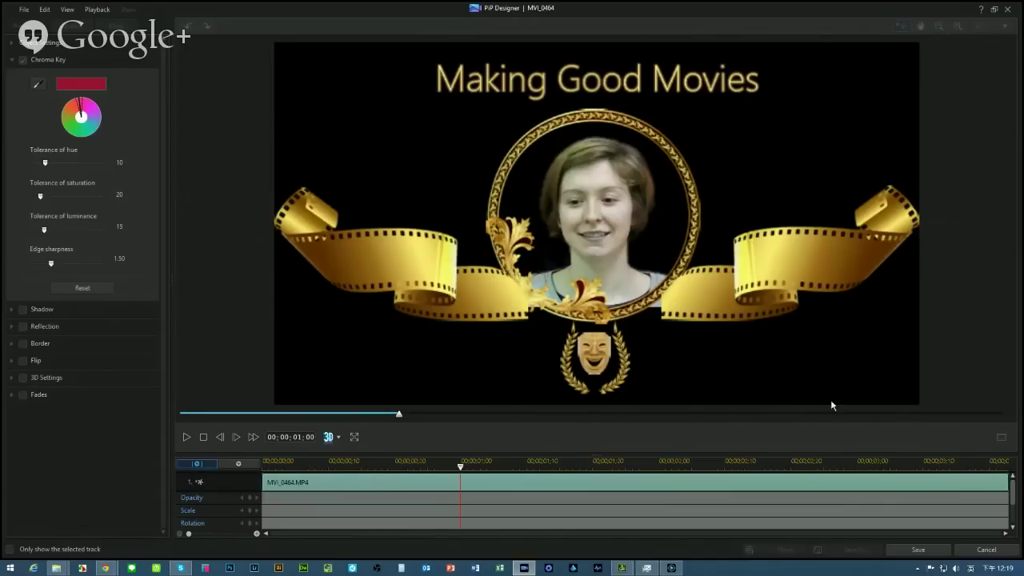
pyautogui.click(985, 551)
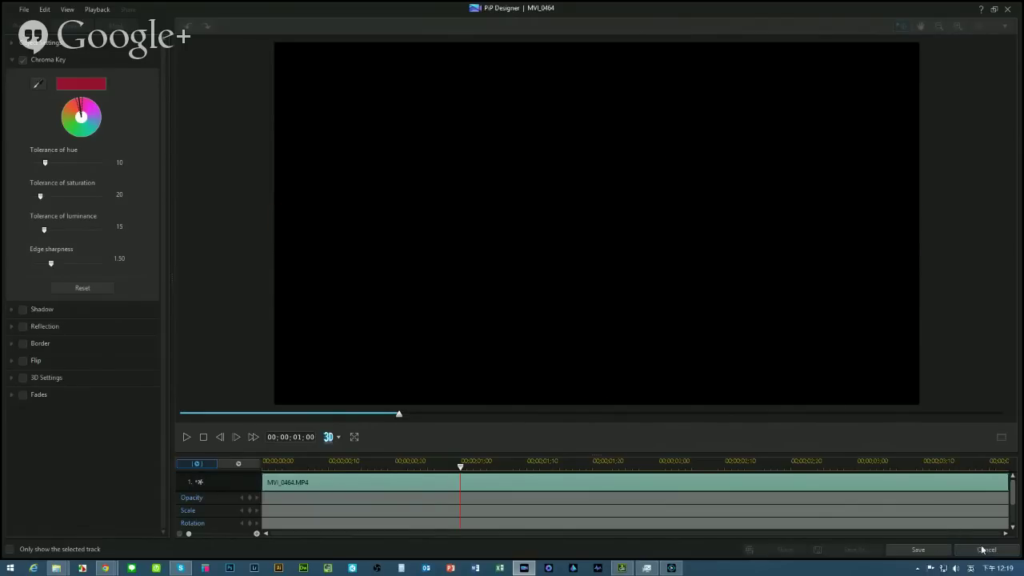
pyautogui.click(531, 327)
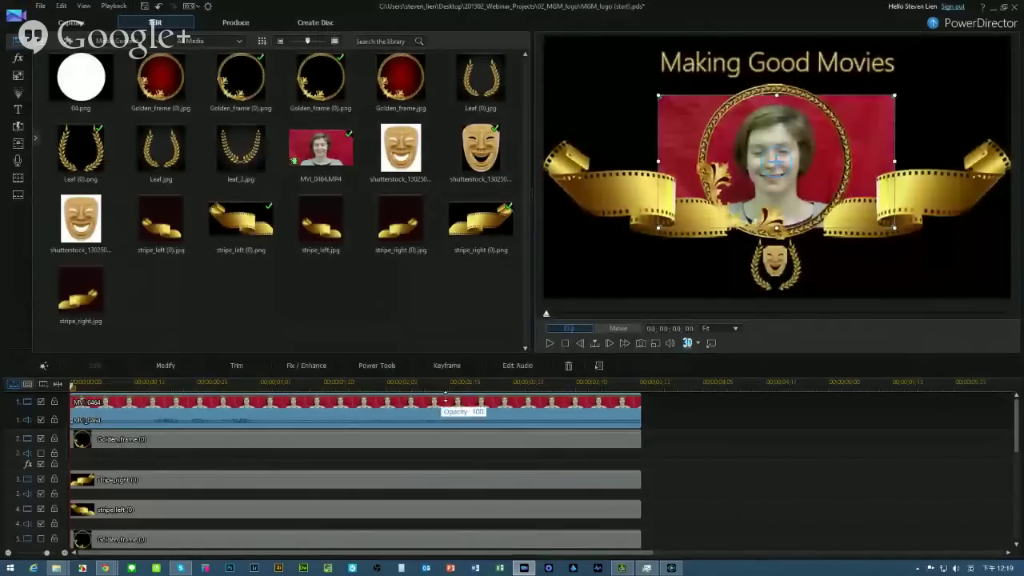
# Send the MVI_0464 clip to ColorDirector for colour editing and set up a regional mask brush of size 36.
pyautogui.click(303, 365)
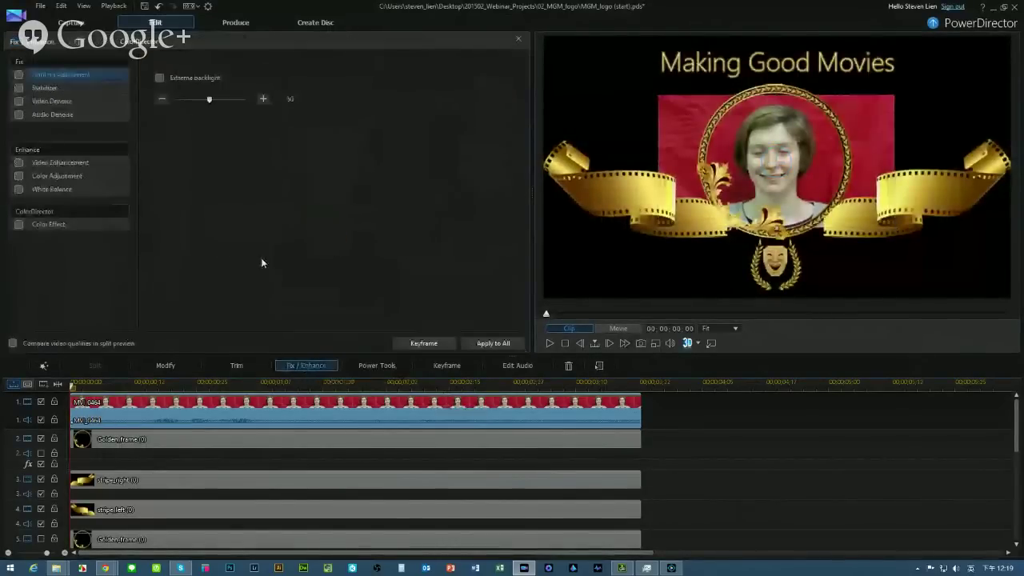
pyautogui.click(165, 48)
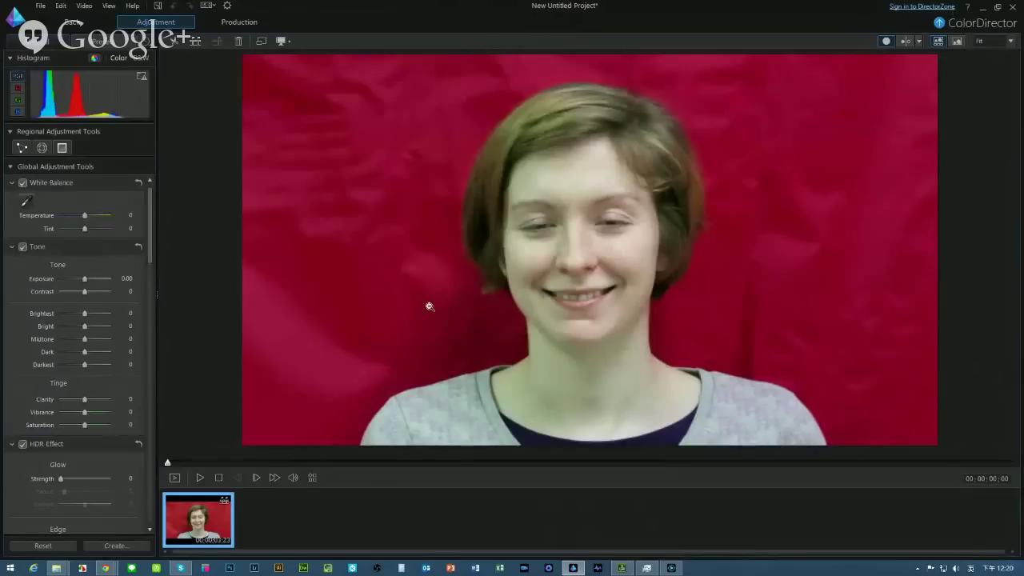
pyautogui.click(42, 148)
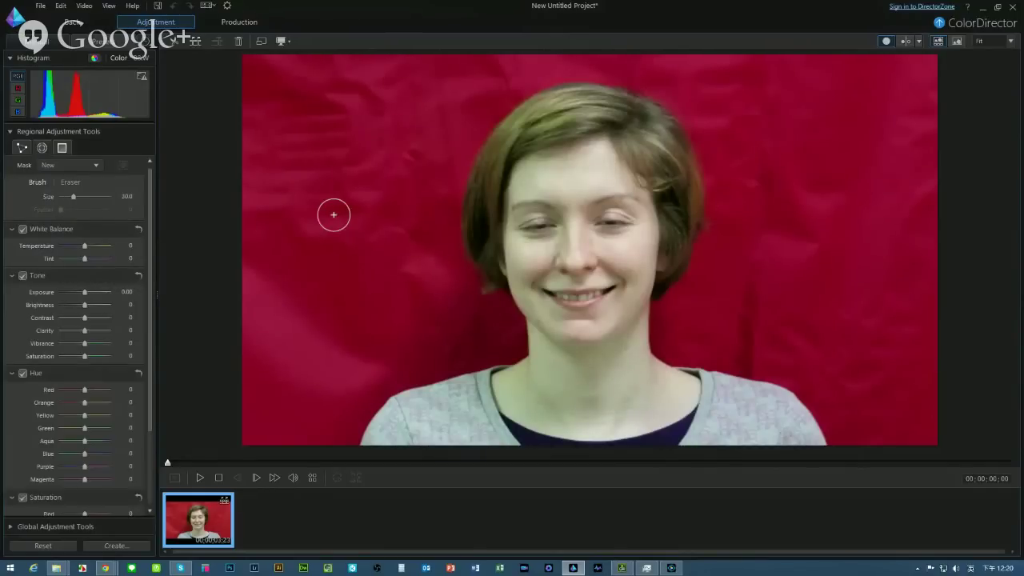
pyautogui.scroll(3, 308, 386)
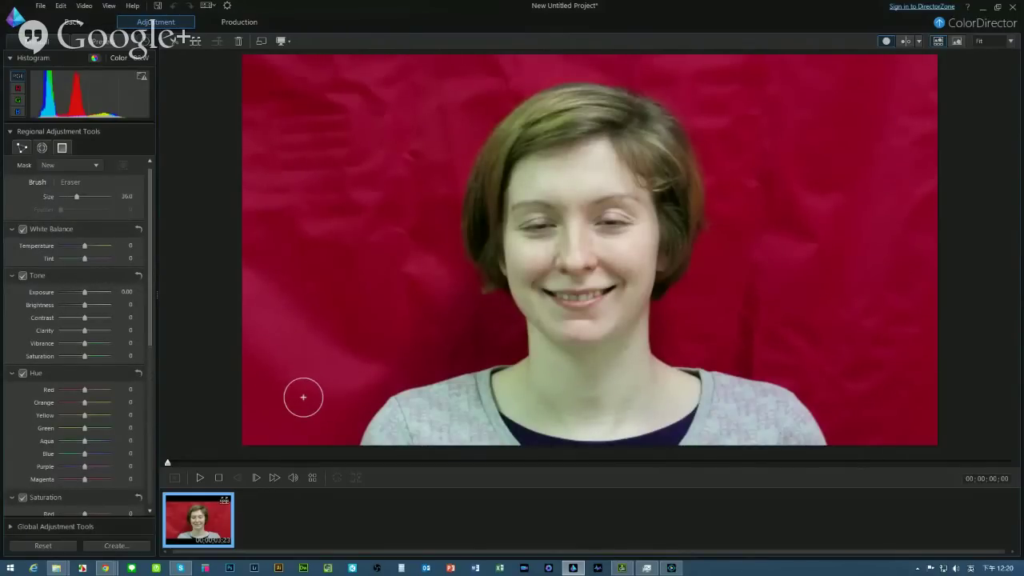
# Paint the mask over the entire red backdrop around the woman and track it through the clip.
pyautogui.moveTo(301, 395)
pyautogui.mouseDown()
pyautogui.moveTo(344, 318)
pyautogui.moveTo(344, 146)
pyautogui.moveTo(293, 91)
pyautogui.moveTo(263, 78)
pyautogui.moveTo(257, 209)
pyautogui.moveTo(249, 61)
pyautogui.moveTo(400, 66)
pyautogui.moveTo(366, 59)
pyautogui.moveTo(331, 252)
pyautogui.moveTo(251, 297)
pyautogui.moveTo(265, 439)
pyautogui.moveTo(392, 343)
pyautogui.moveTo(474, 326)
pyautogui.moveTo(450, 82)
pyautogui.mouseUp()
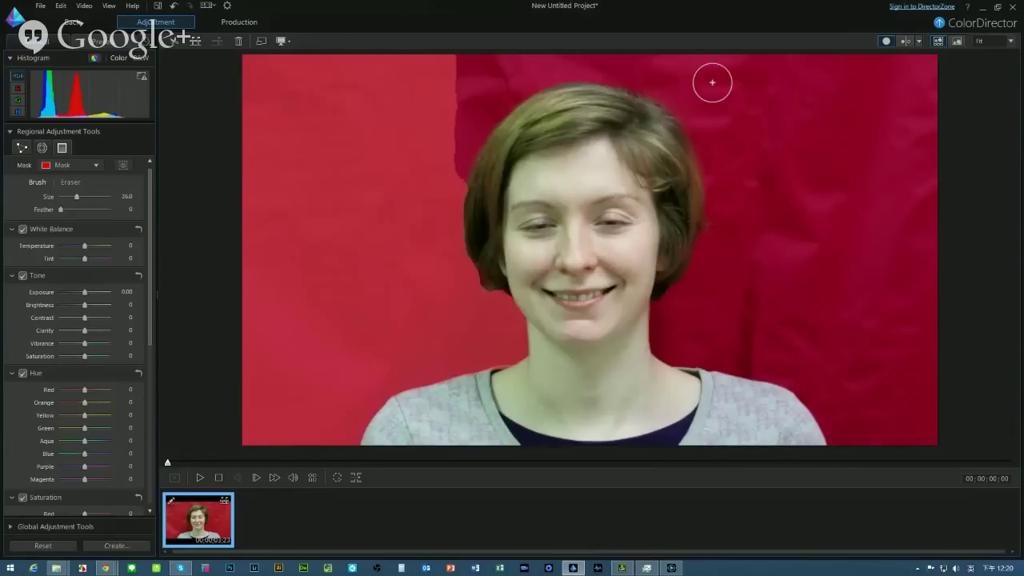
pyautogui.moveTo(732, 103)
pyautogui.mouseDown()
pyautogui.moveTo(552, 64)
pyautogui.moveTo(690, 75)
pyautogui.mouseUp()
pyautogui.moveTo(911, 128)
pyautogui.mouseDown()
pyautogui.moveTo(756, 149)
pyautogui.moveTo(727, 112)
pyautogui.moveTo(745, 226)
pyautogui.moveTo(685, 329)
pyautogui.moveTo(898, 370)
pyautogui.moveTo(907, 245)
pyautogui.moveTo(930, 357)
pyautogui.moveTo(905, 349)
pyautogui.mouseUp()
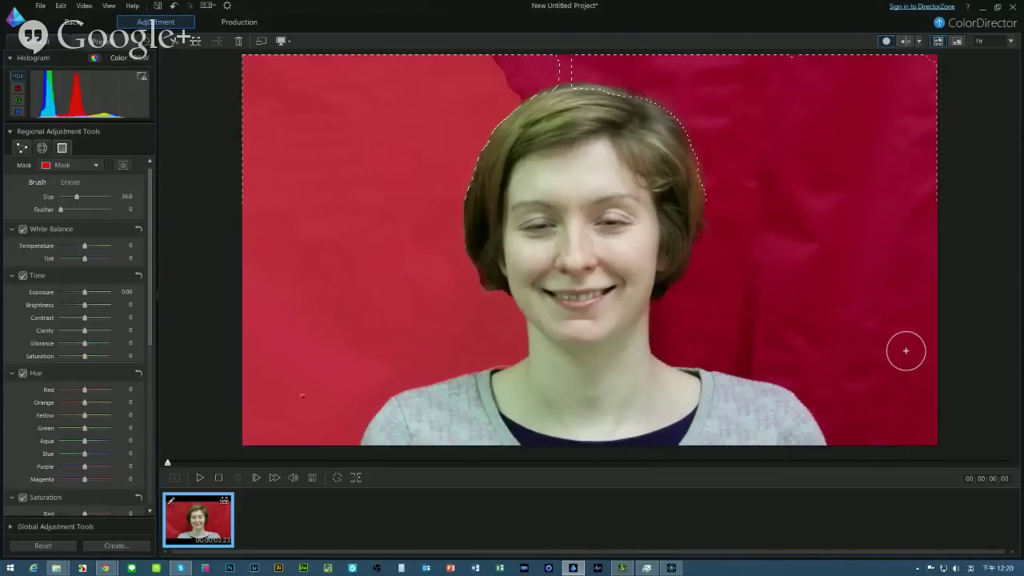
pyautogui.click(560, 67)
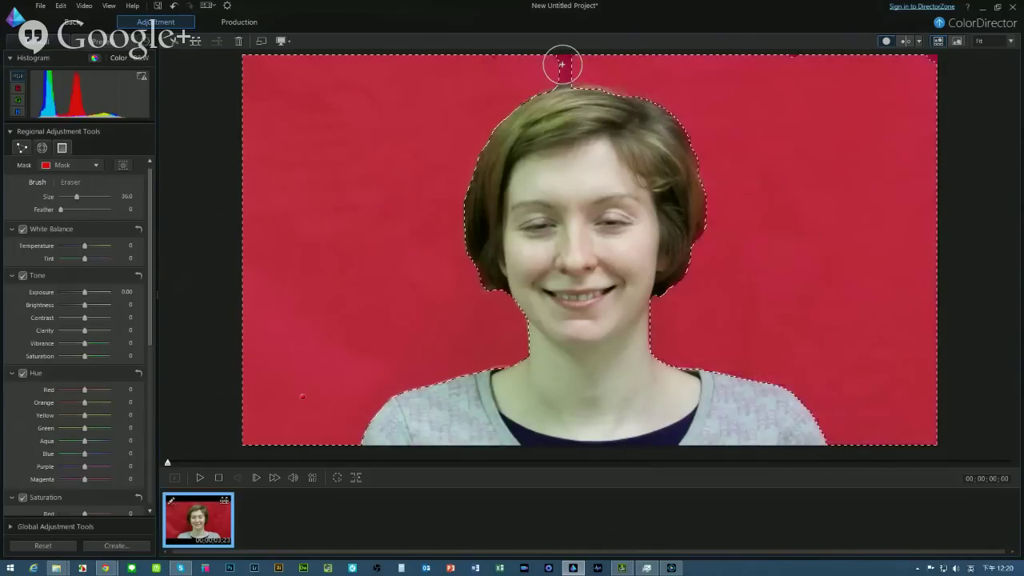
pyautogui.scroll(-2, 656, 64)
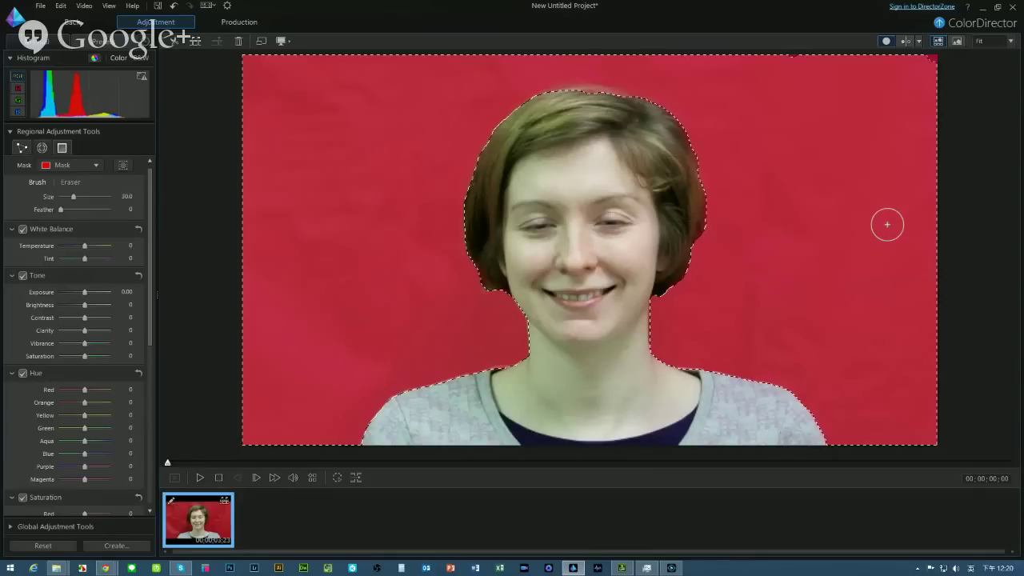
pyautogui.click(338, 478)
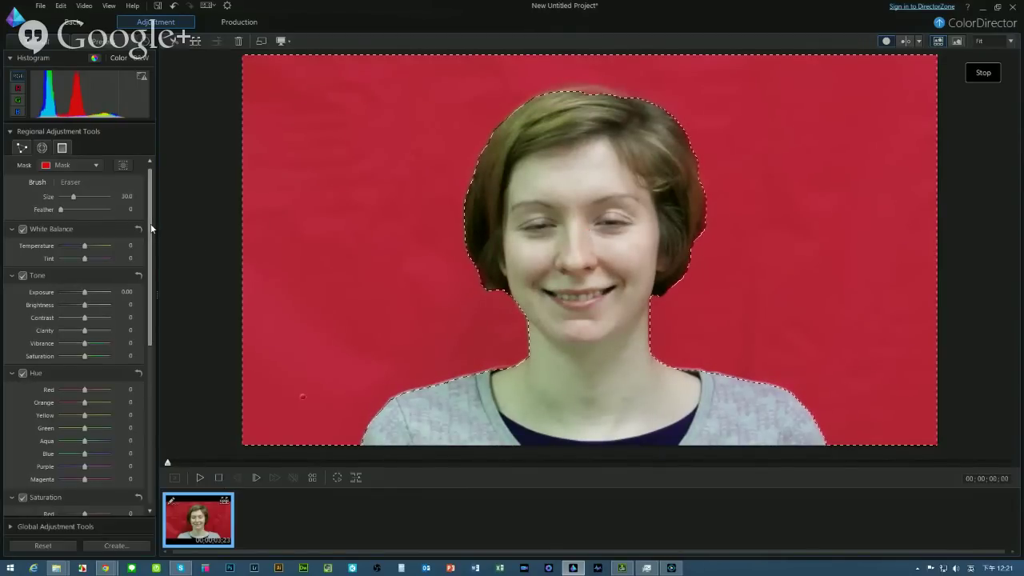
# Use Color Replacement to sample the masked red backdrop, change it to the basic green, and preview the clip.
pyautogui.moveTo(151, 229); pyautogui.dragTo(152, 464)
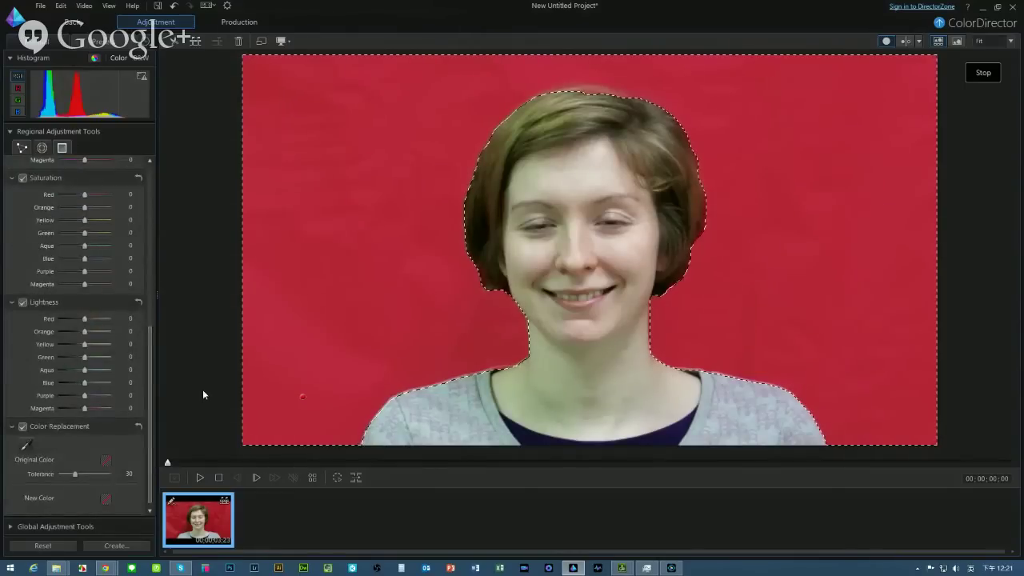
pyautogui.click(26, 444)
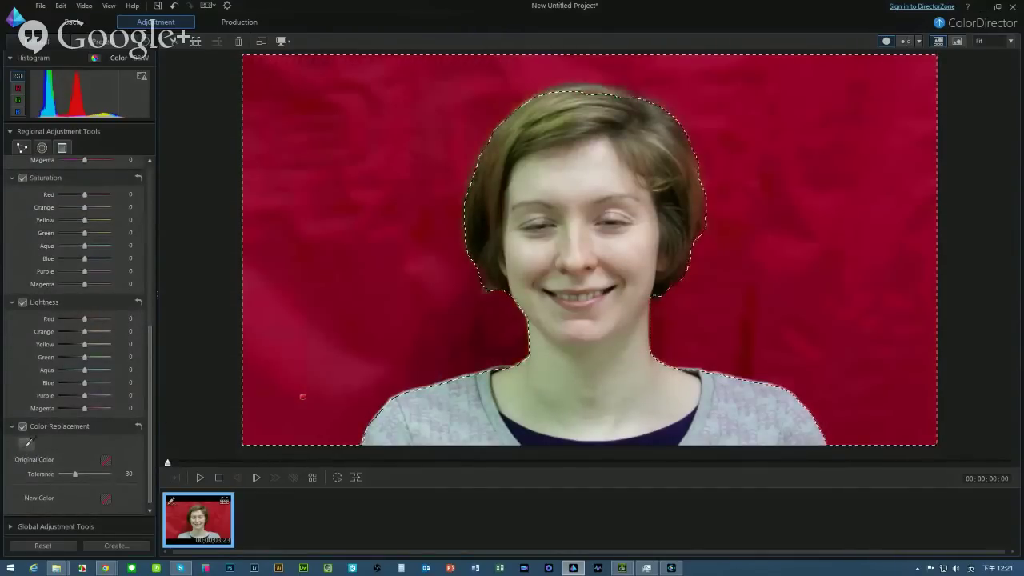
pyautogui.click(302, 396)
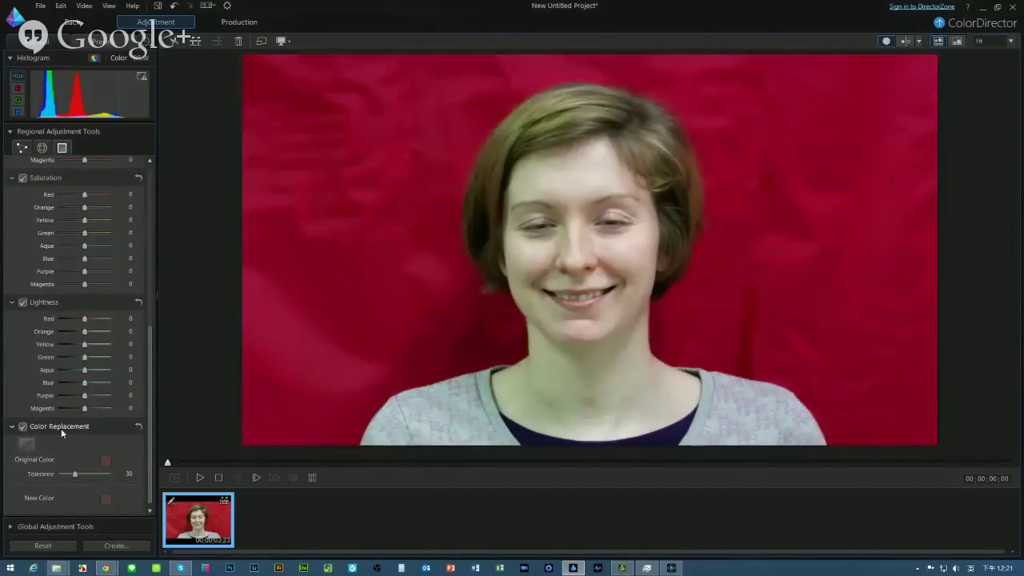
pyautogui.click(27, 442)
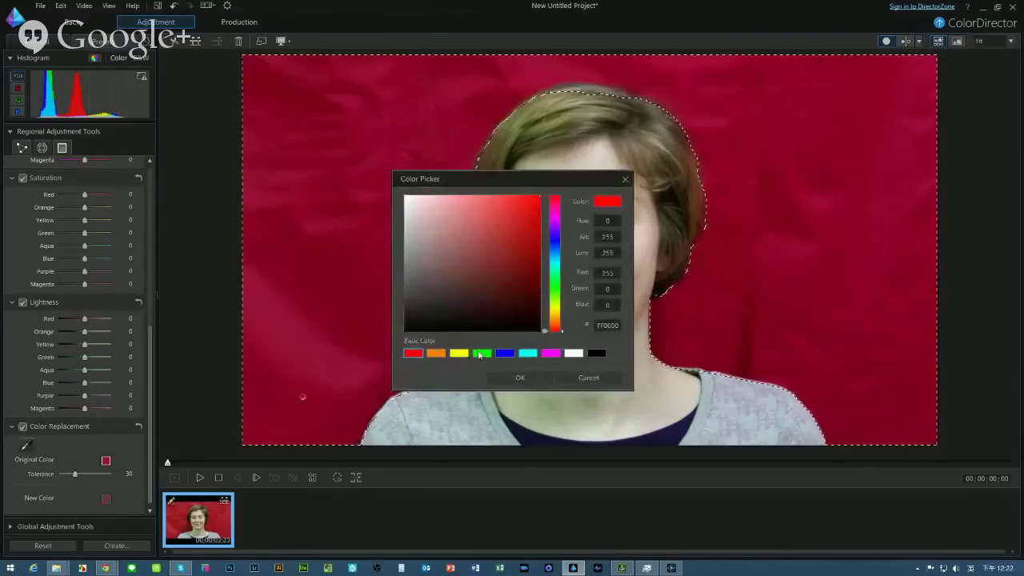
pyautogui.click(480, 353)
pyautogui.click(520, 378)
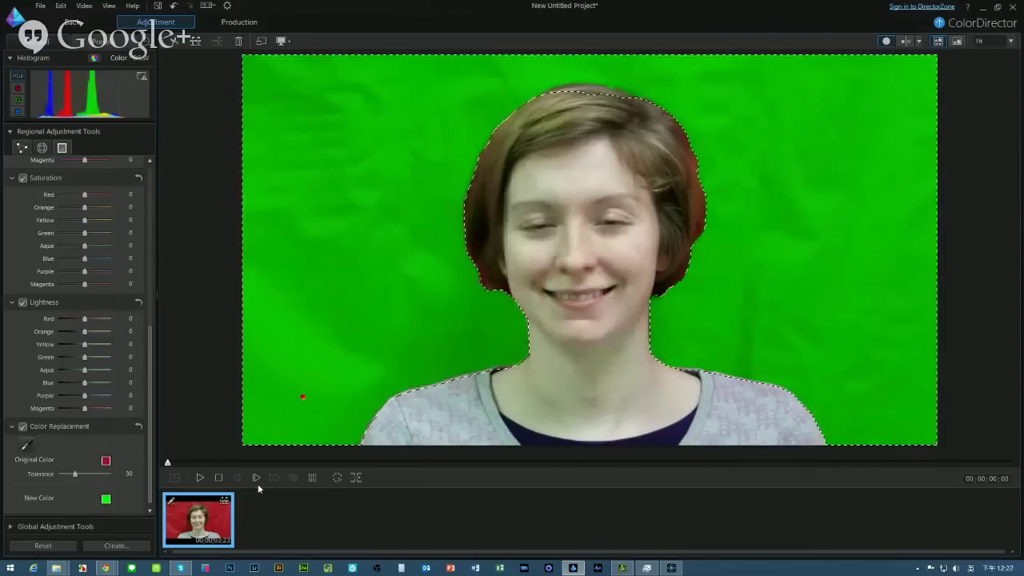
pyautogui.click(199, 477)
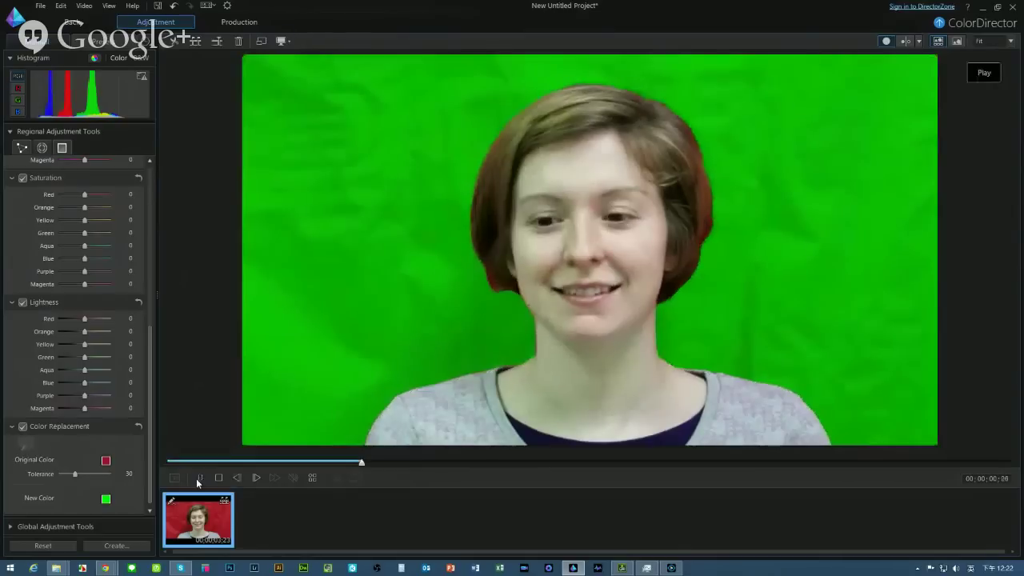
pyautogui.press('space')
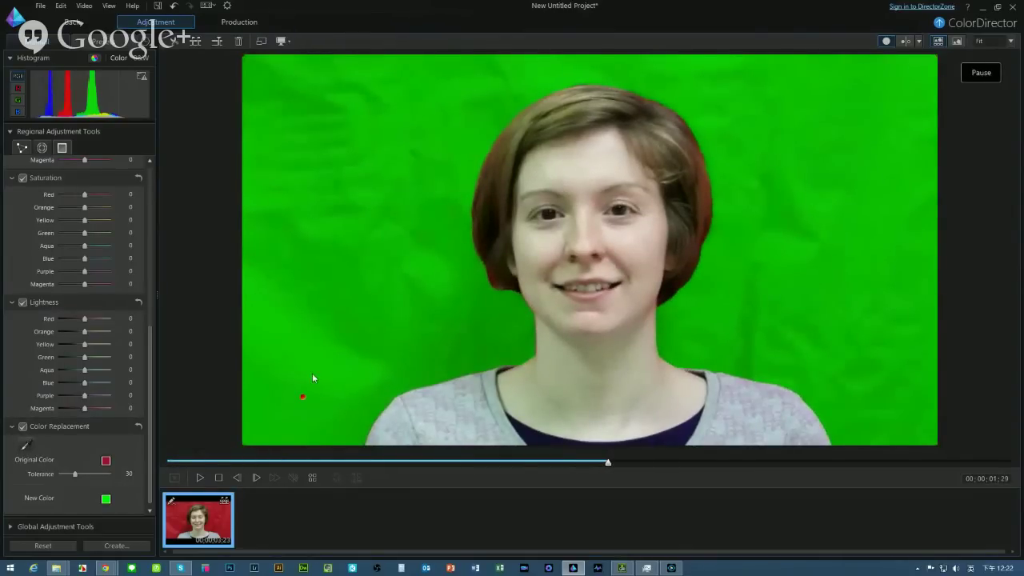
# Return to PowerDirector, enable Chroma Key for the recoloured clip in PiP Designer, and sample the green backdrop as the key colour.
pyautogui.click(72, 26)
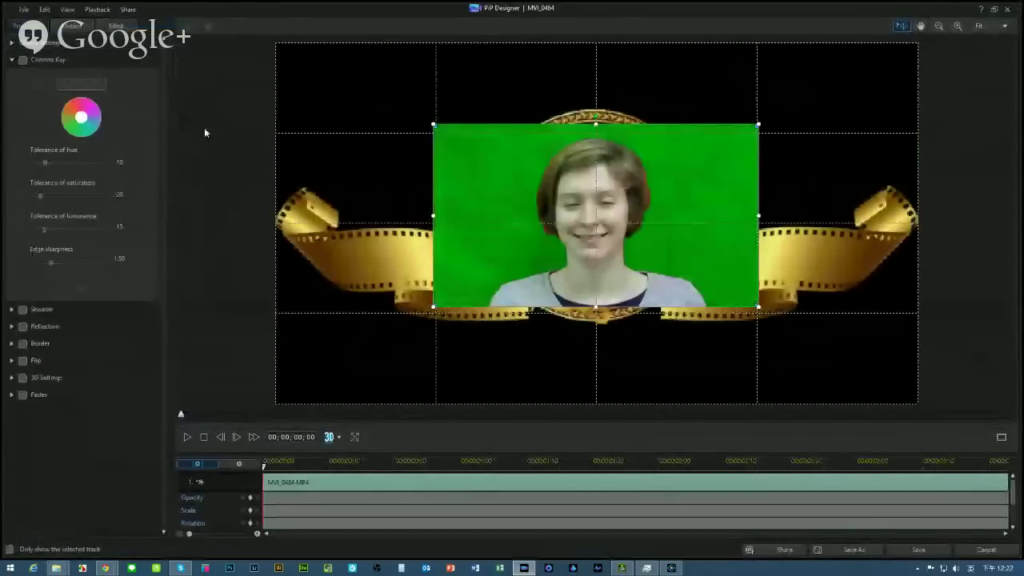
pyautogui.click(23, 60)
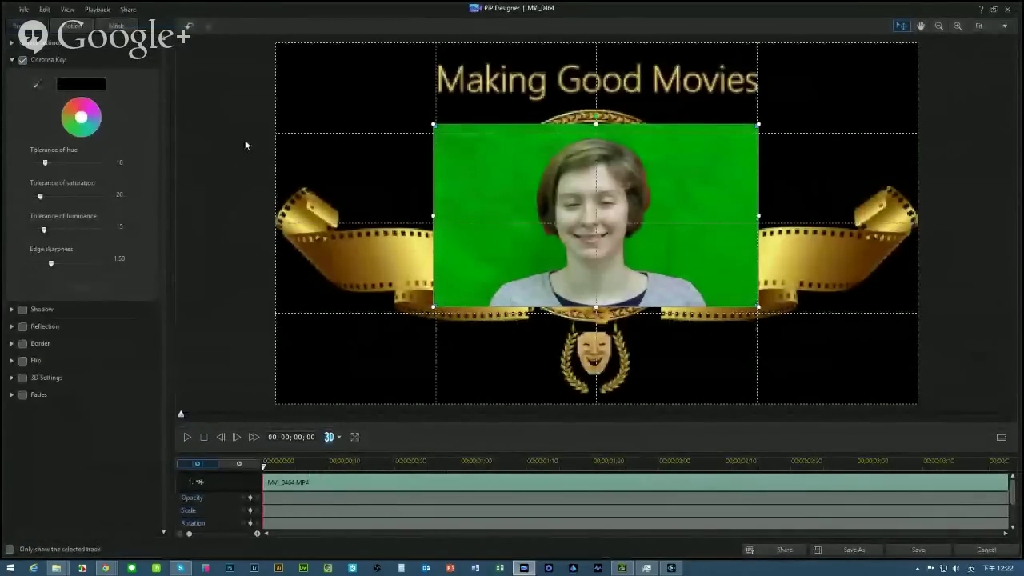
pyautogui.click(36, 83)
pyautogui.click(468, 168)
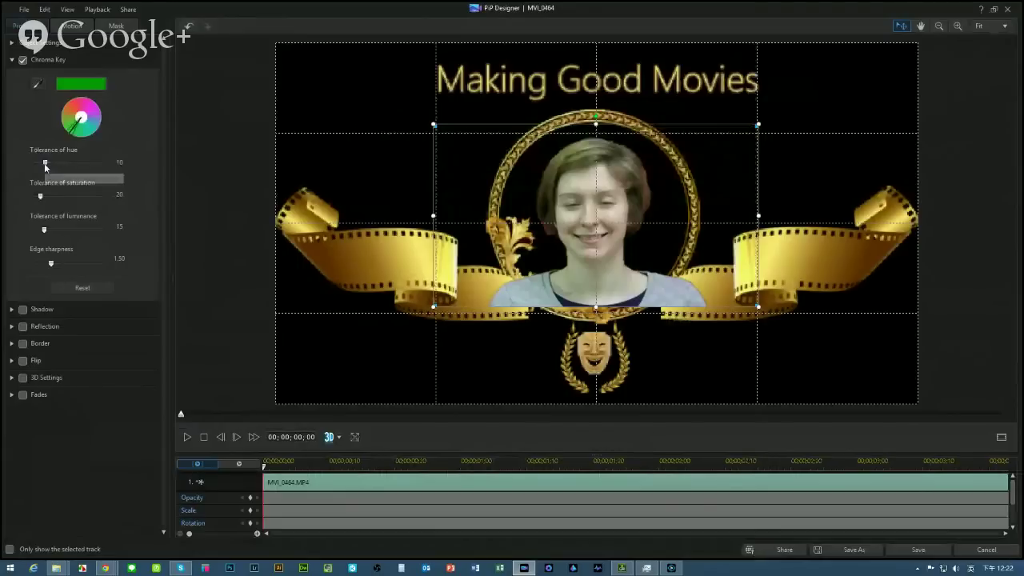
# Set the chroma key's hue tolerance to 60, save the change, and preview the composited logo.
pyautogui.moveTo(44, 163); pyautogui.dragTo(150, 152)
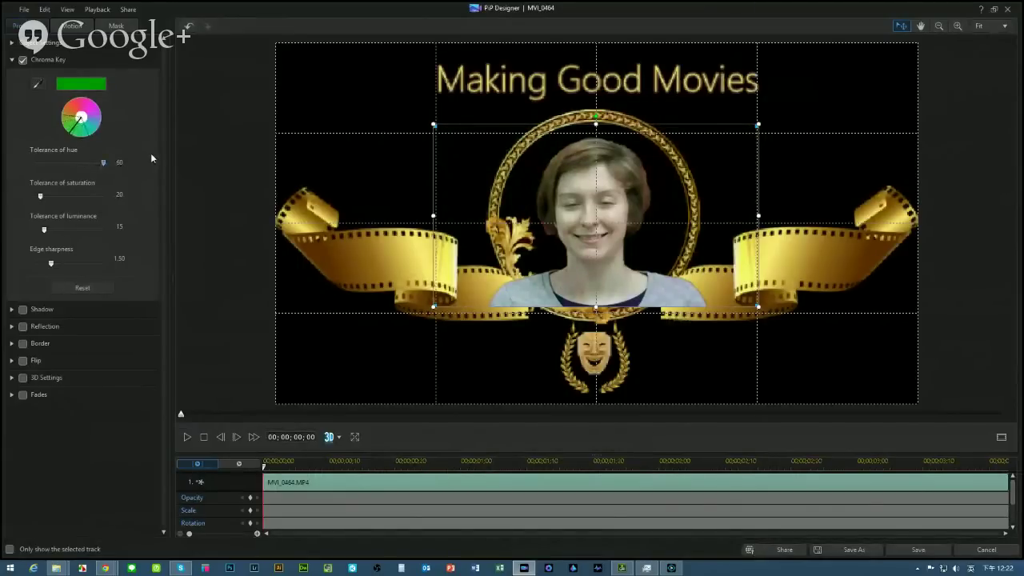
pyautogui.click(910, 549)
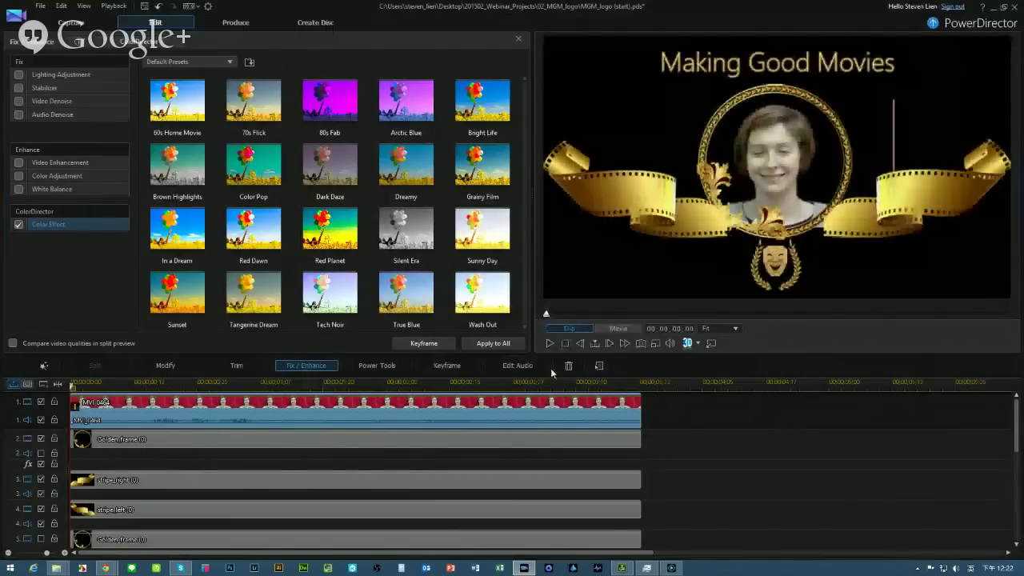
pyautogui.click(550, 342)
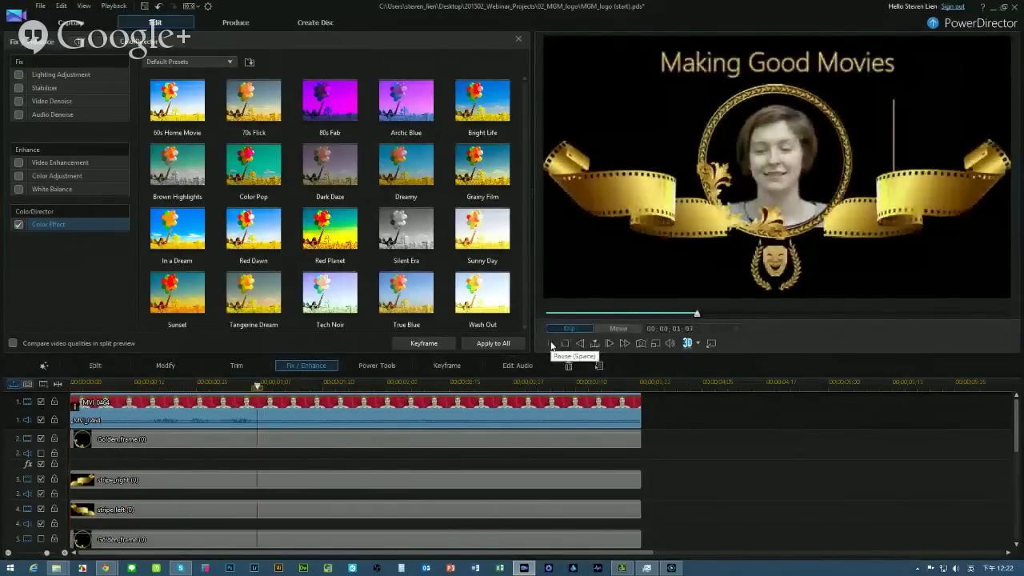
pyautogui.click(550, 344)
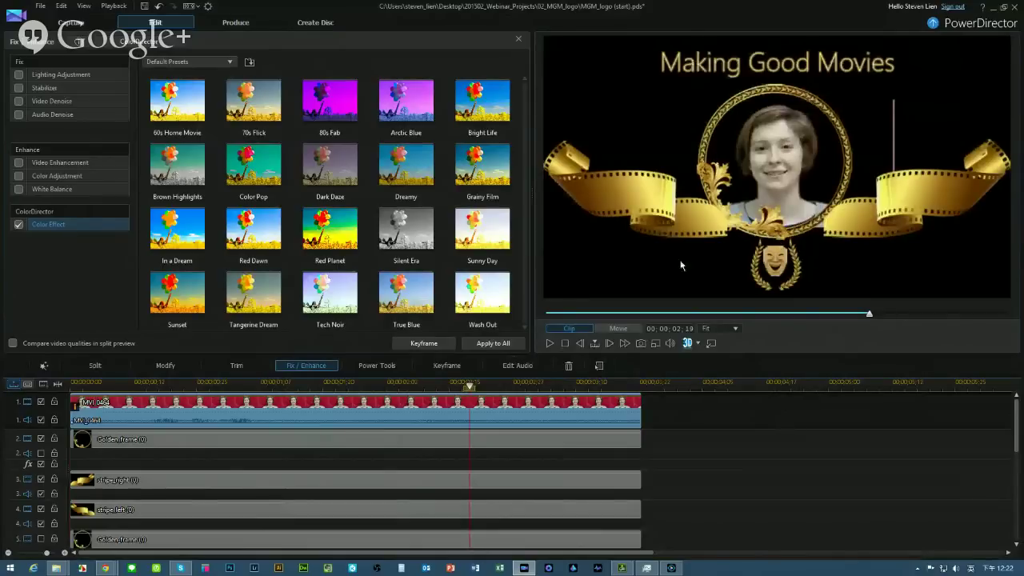
# Apply a circular mask to the MVI_0464 clip, shift it to X position 0.490, save it, and preview the logo from the start.
pyautogui.click(175, 373)
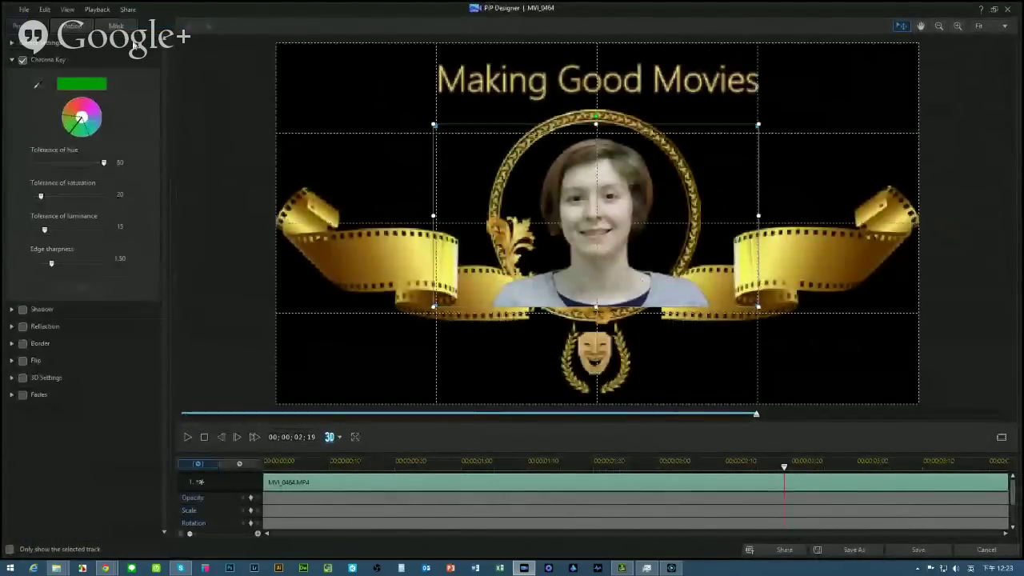
pyautogui.click(116, 25)
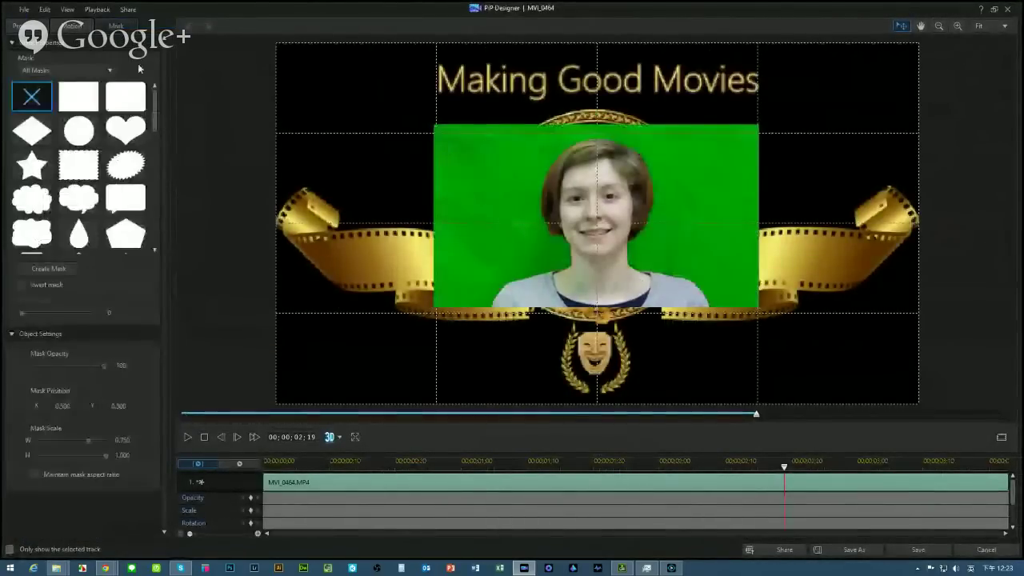
pyautogui.click(78, 130)
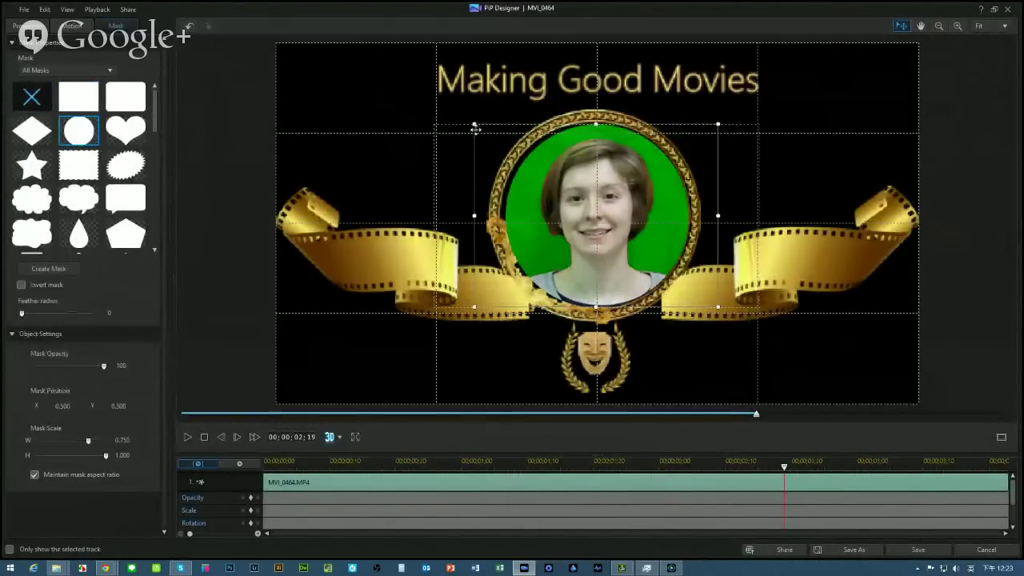
pyautogui.moveTo(620, 222)
pyautogui.mouseDown()
pyautogui.moveTo(603, 218)
pyautogui.moveTo(616, 217)
pyautogui.mouseUp()
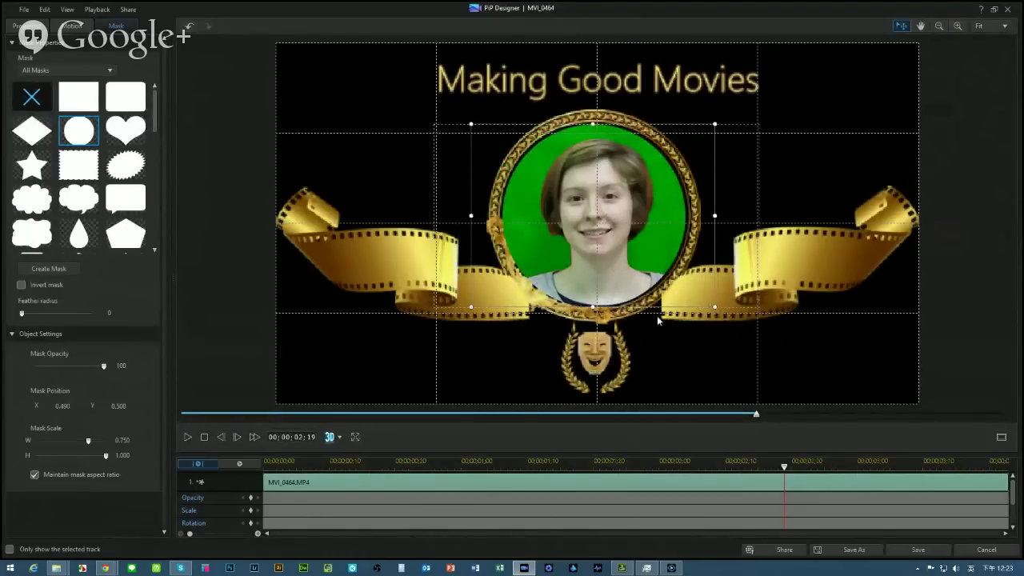
pyautogui.click(915, 549)
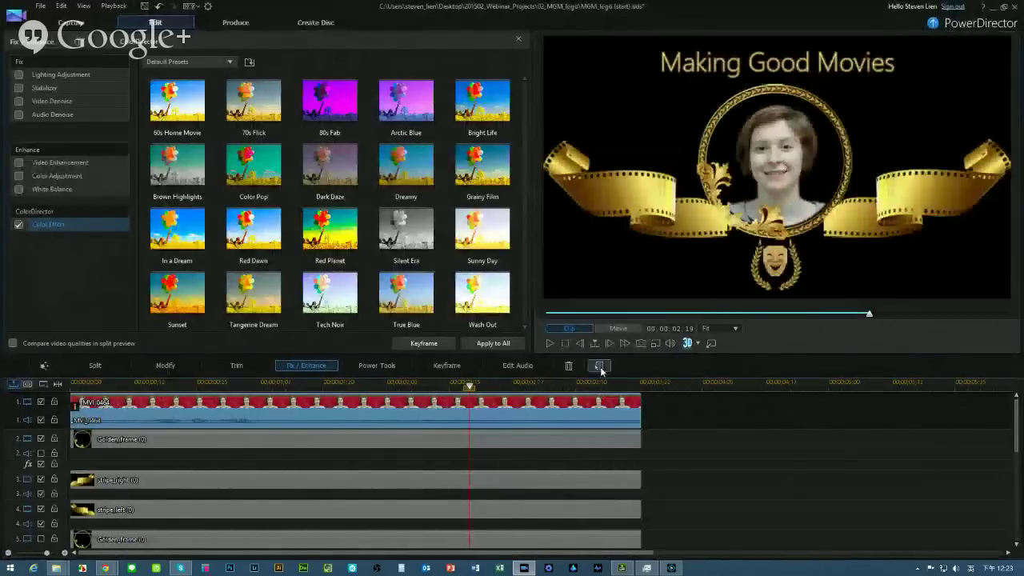
pyautogui.click(565, 343)
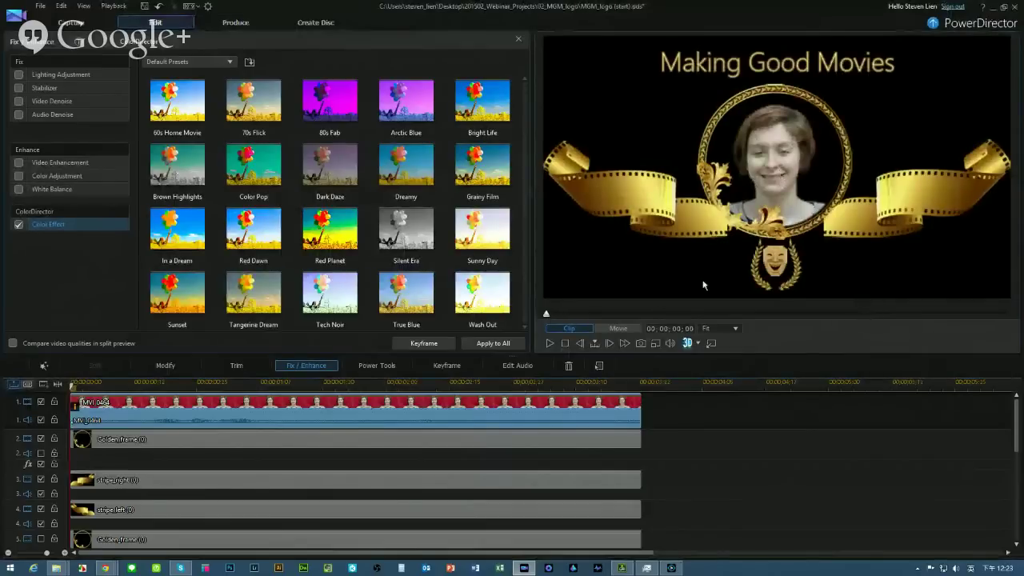
pyautogui.click(549, 344)
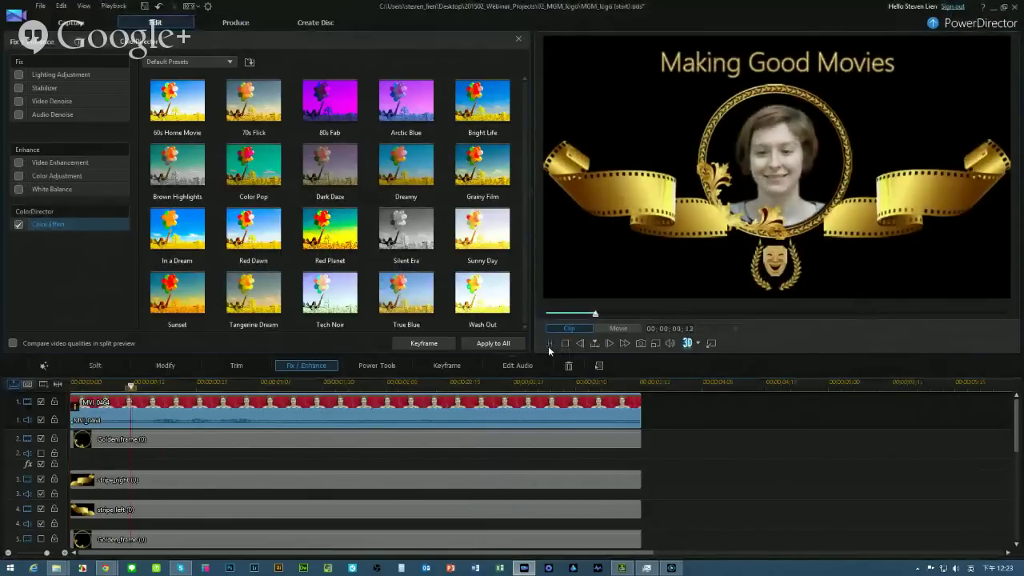
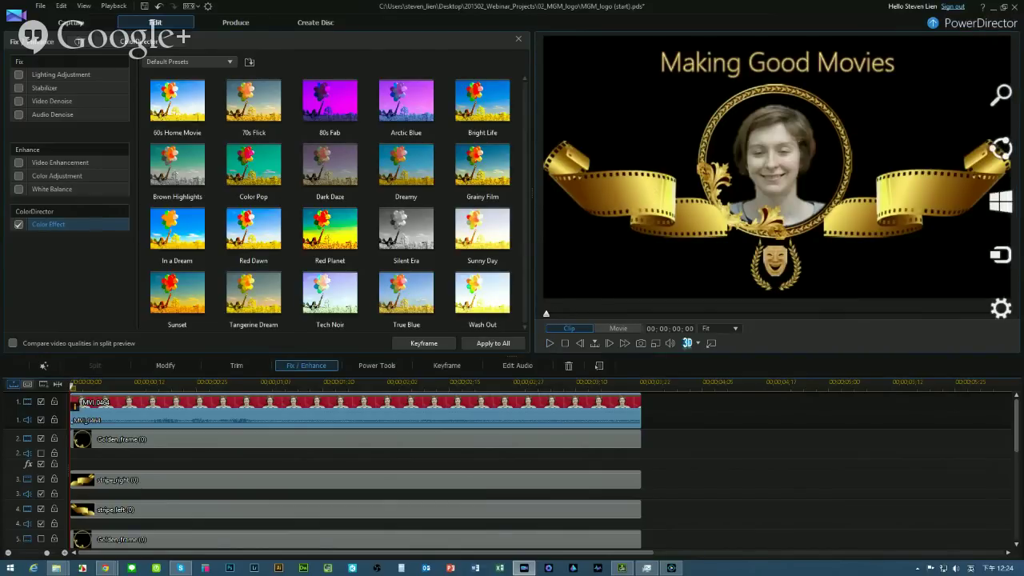
# Close the logo project without saving and open the HarryPotter_Wall_of_portrait (start) project from the 03_Harry Potter Talking Portrait folder.
pyautogui.click(1015, 6)
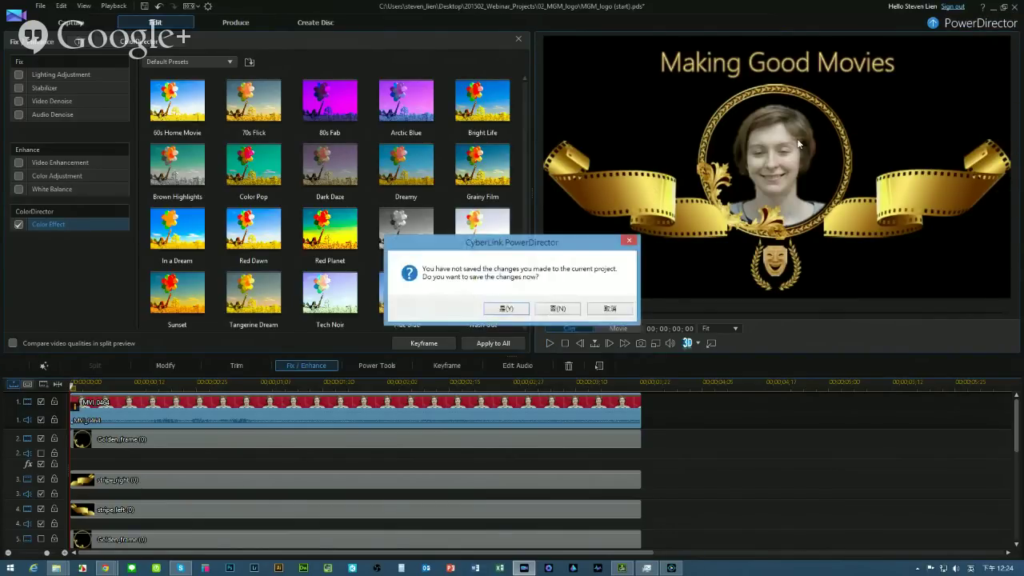
pyautogui.click(557, 308)
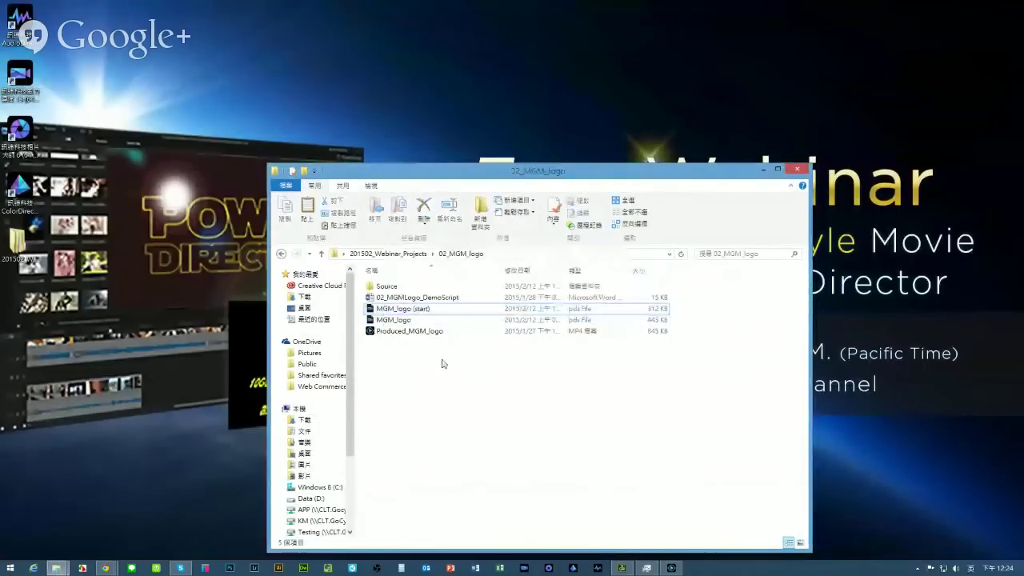
pyautogui.press('BackSpace')
pyautogui.doubleClick(431, 320)
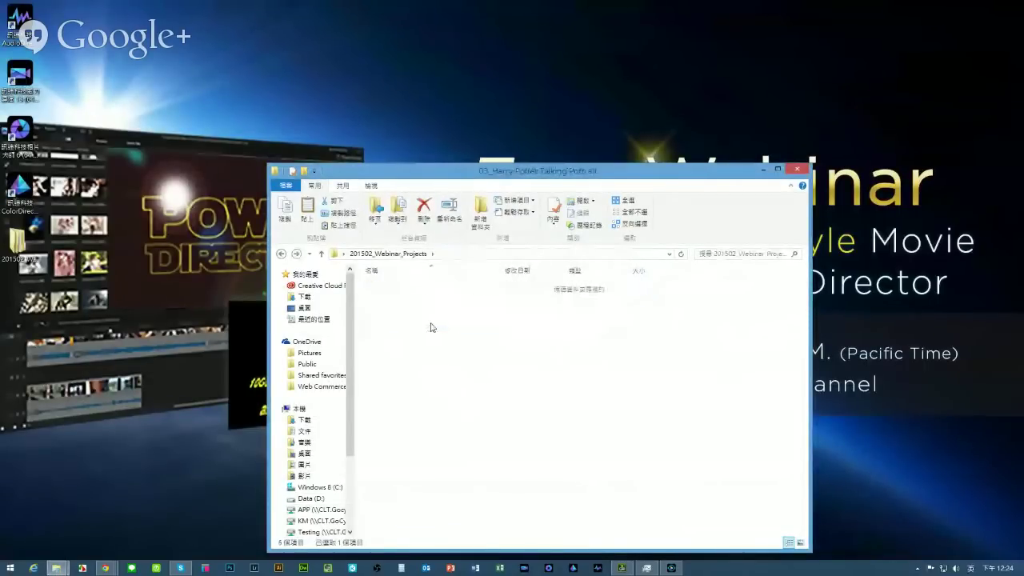
pyautogui.doubleClick(475, 310)
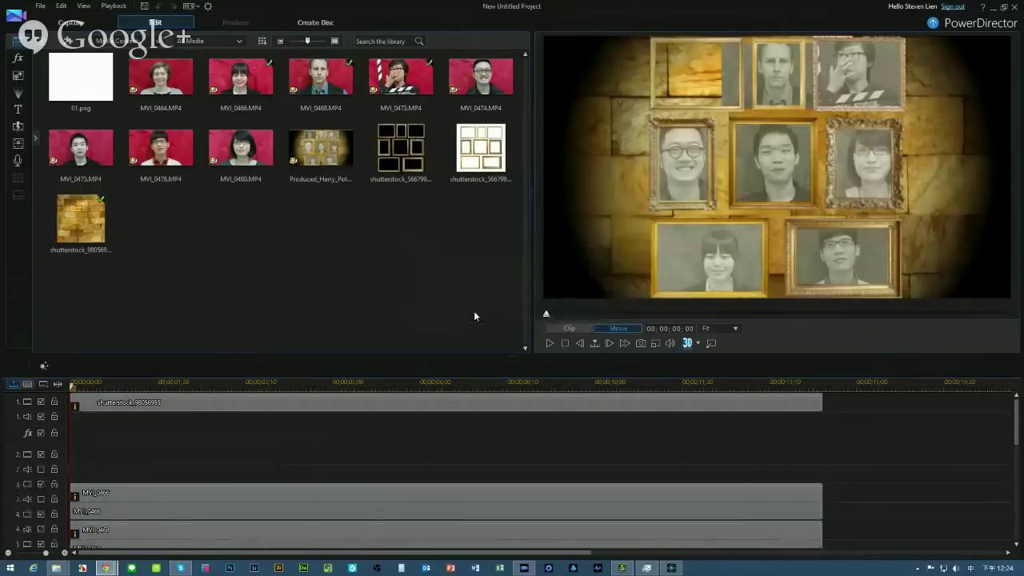
# Compare the white-background and cut-out picture frame images, and view the portrait wall at 00:00:00:19.
pyautogui.click(493, 145)
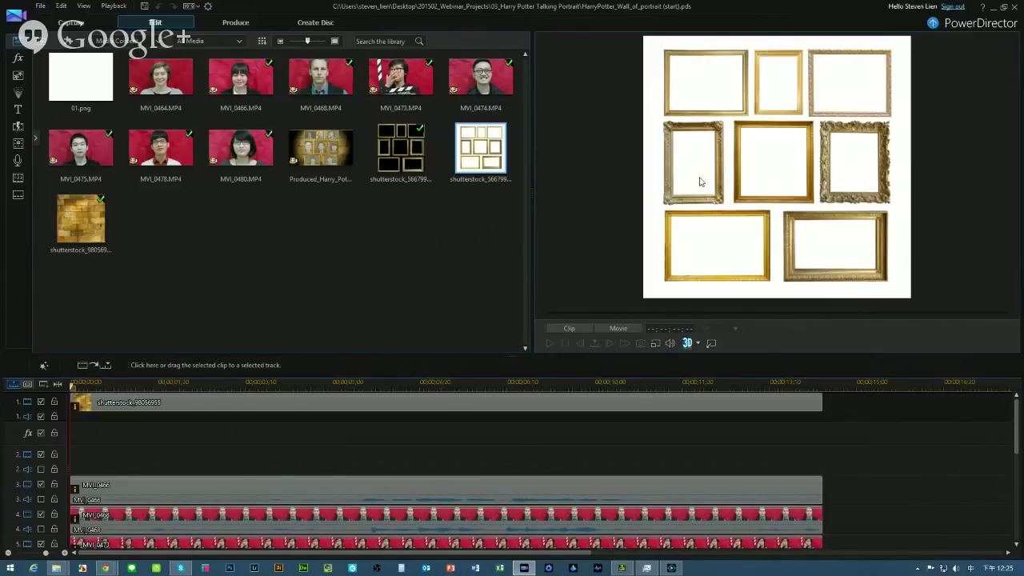
pyautogui.click(413, 163)
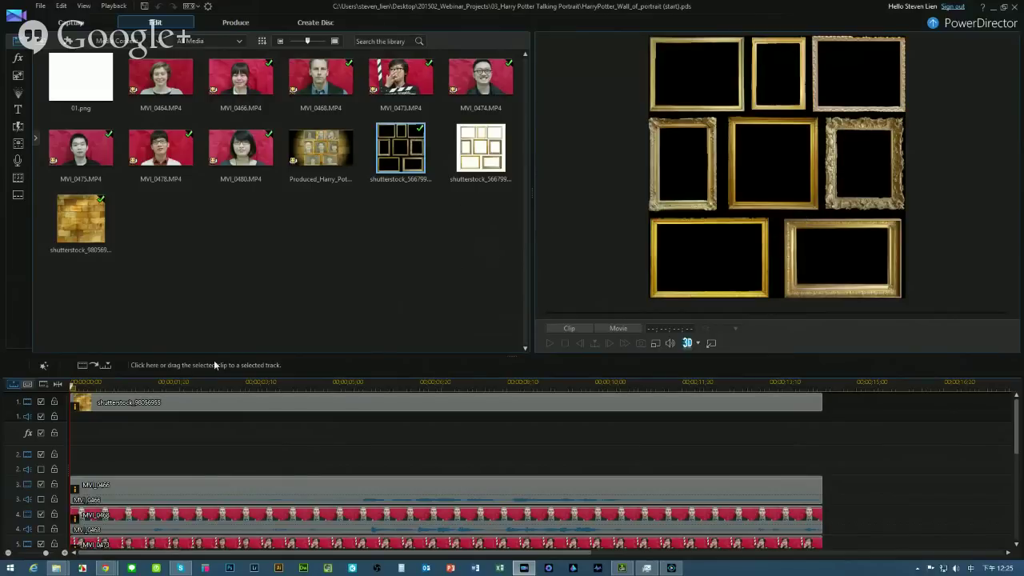
pyautogui.click(102, 383)
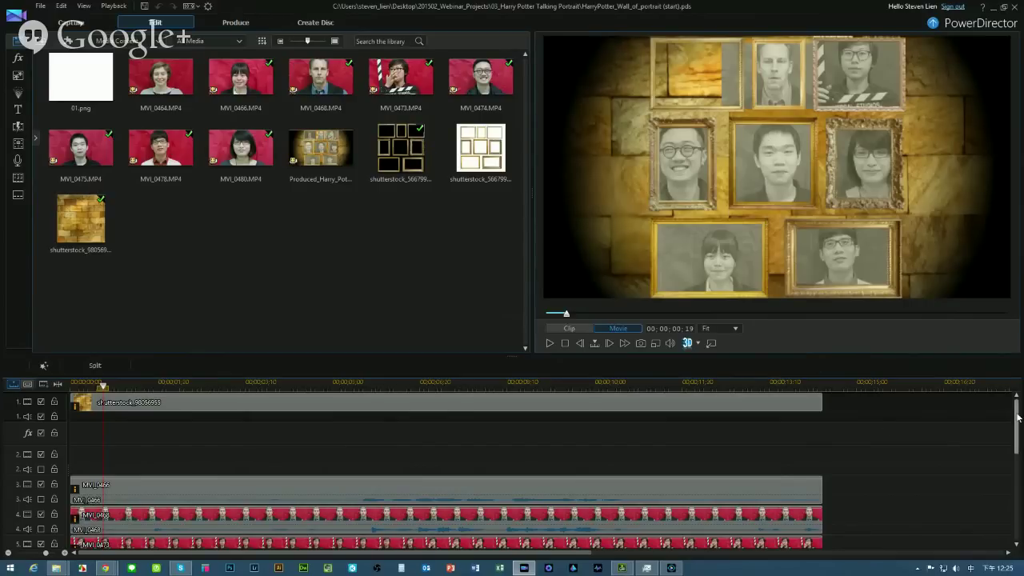
# Open the MVI_0468 clip on track 4 in PiP Designer and apply a rectangular mask to it.
pyautogui.scroll(-2, 1011, 434)
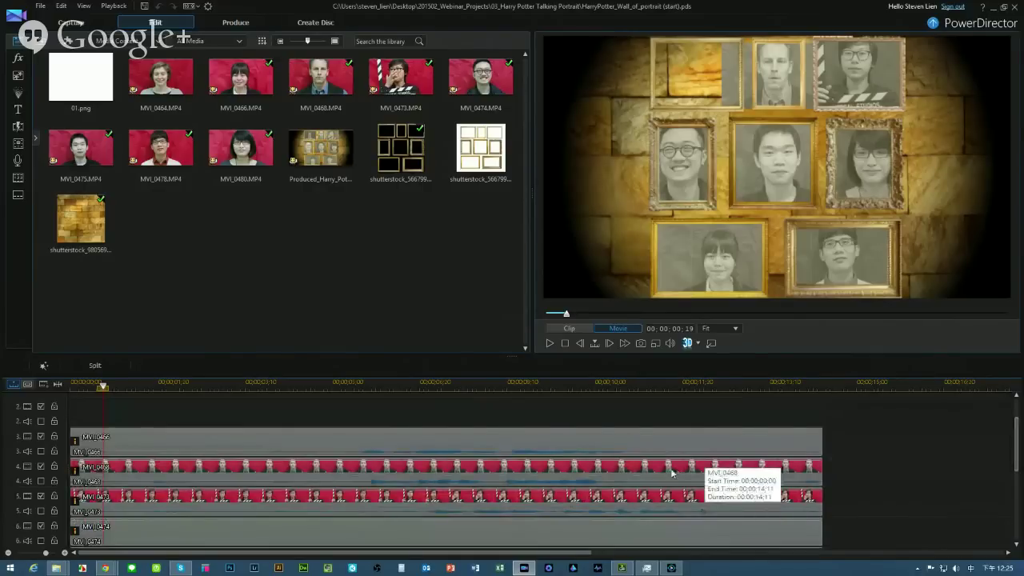
pyautogui.click(704, 466)
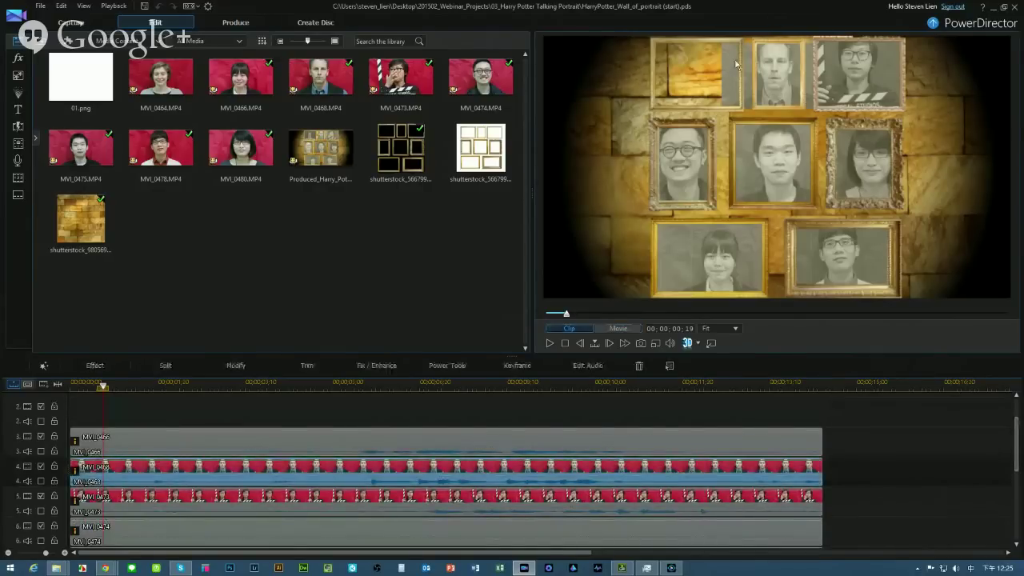
pyautogui.click(744, 66)
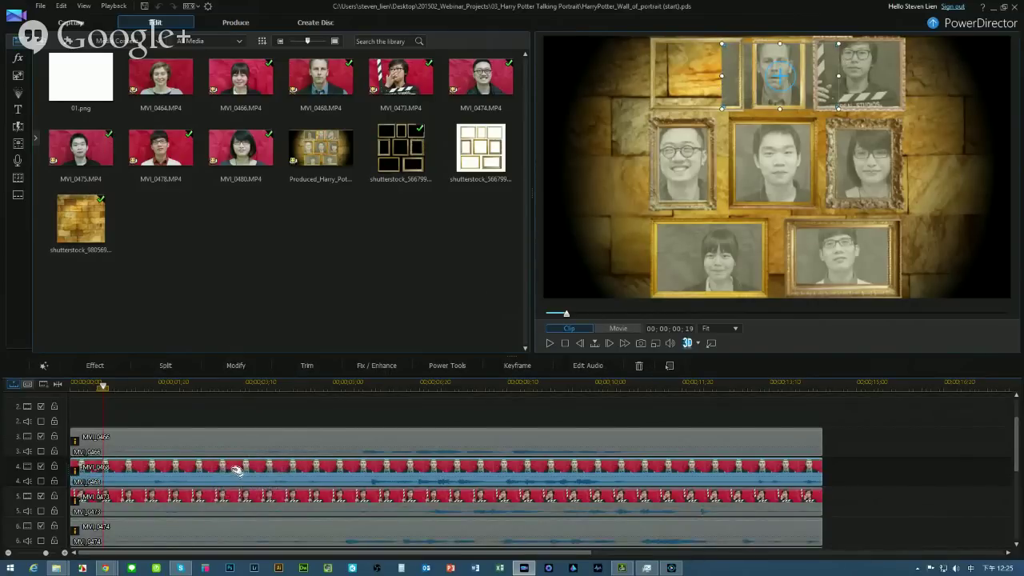
pyautogui.click(231, 365)
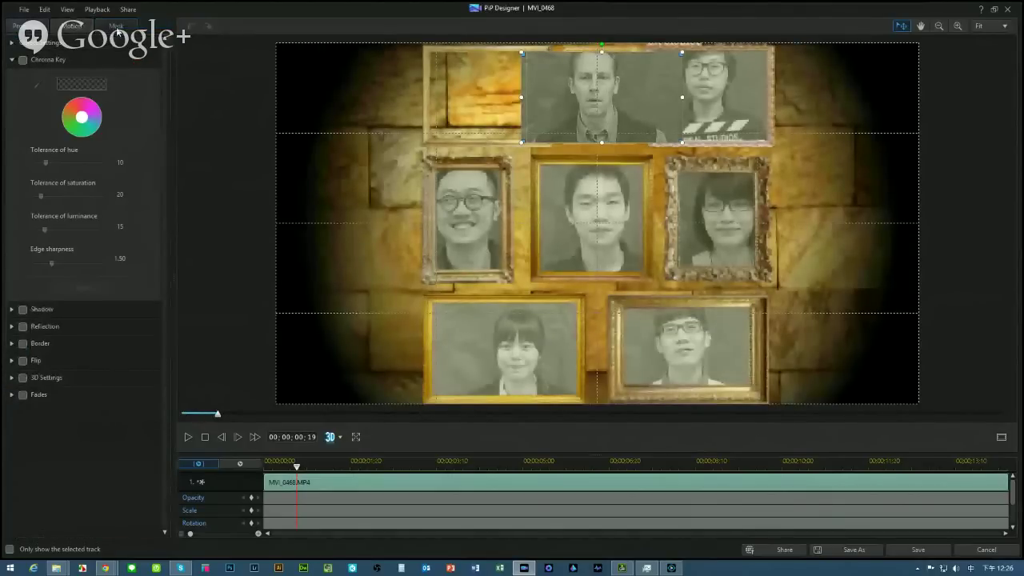
pyautogui.click(117, 30)
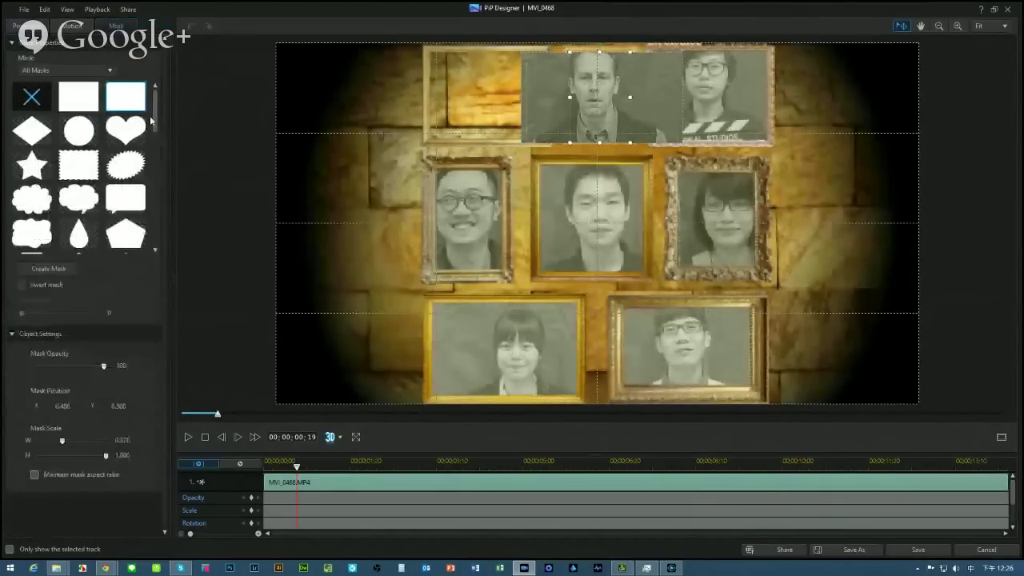
pyautogui.click(97, 107)
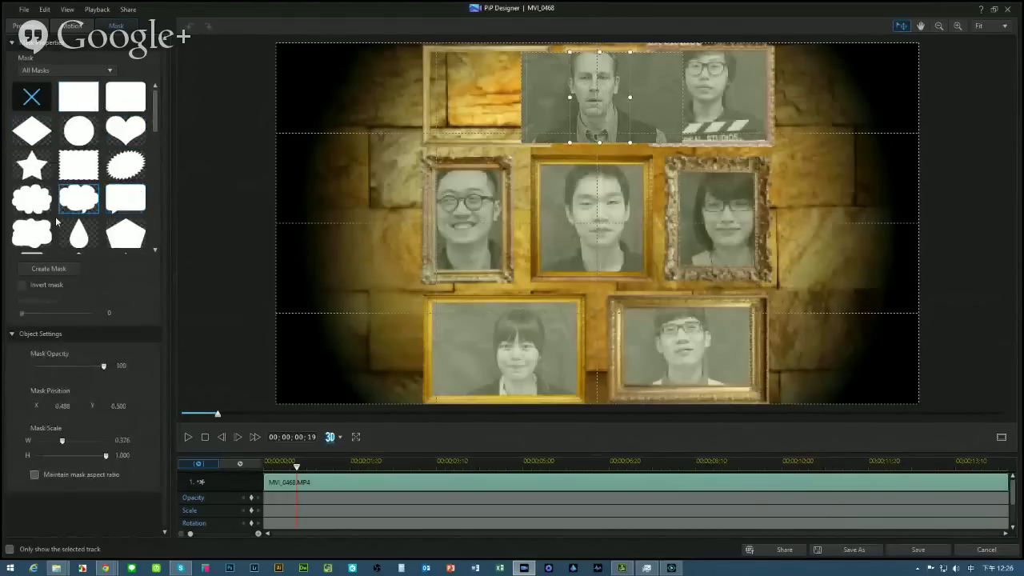
pyautogui.click(118, 133)
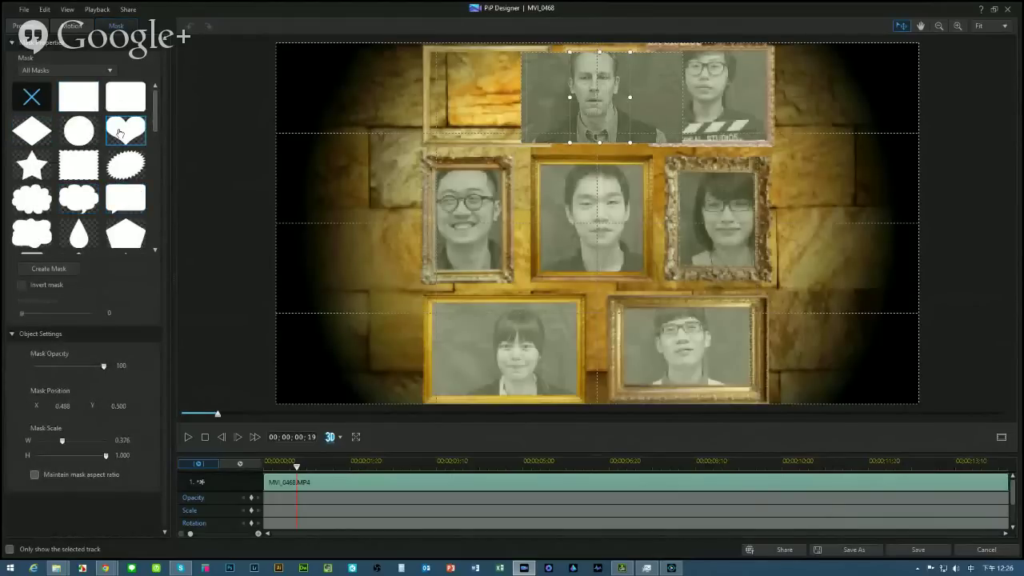
pyautogui.click(81, 102)
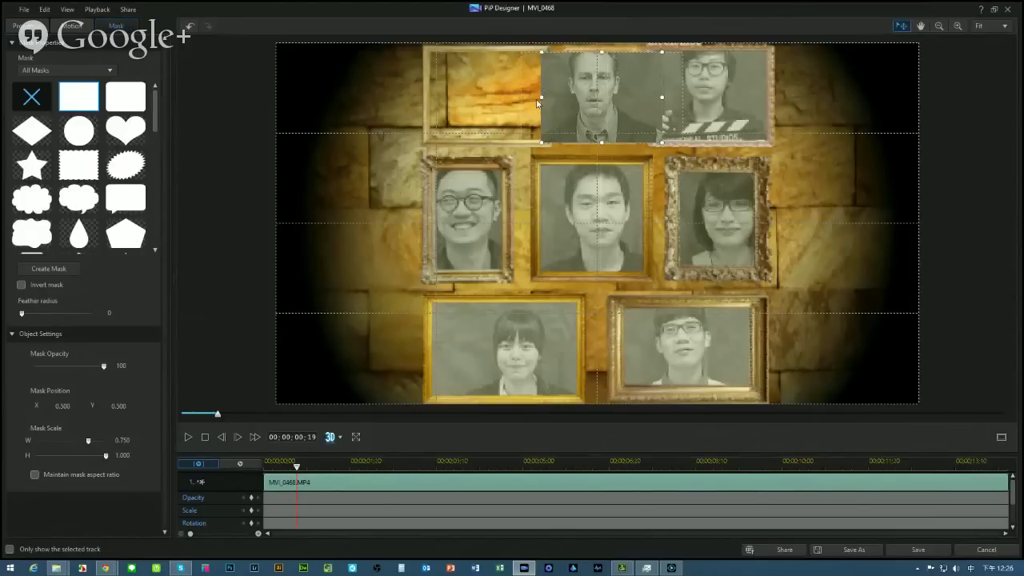
# Narrow the mask to a width scale of about 0.403 to fit the middle frame of the upper row, and return to the timeline.
pyautogui.moveTo(541, 97); pyautogui.dragTo(567, 98)
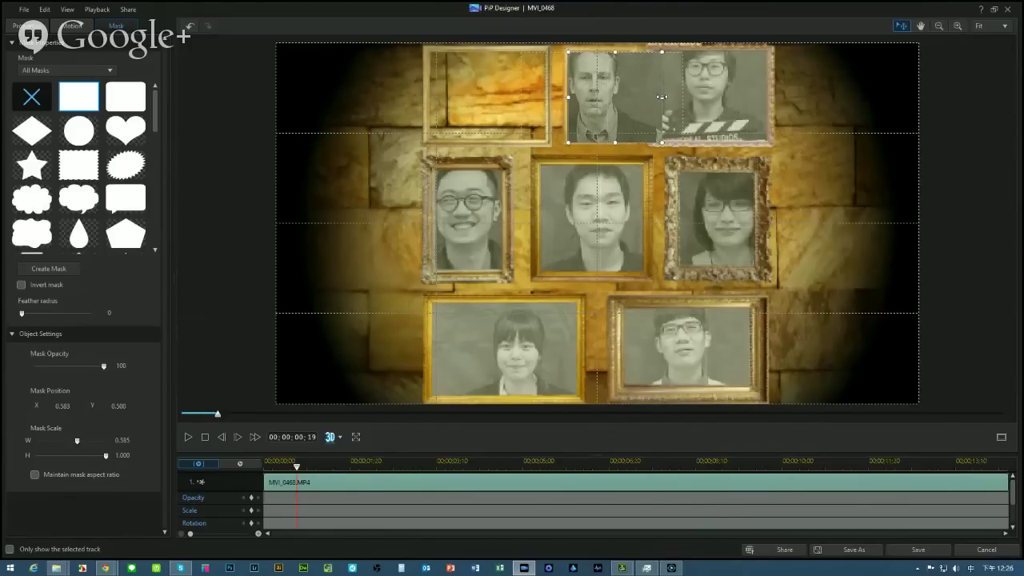
pyautogui.moveTo(662, 98); pyautogui.dragTo(632, 99)
pyautogui.moveTo(599, 143)
pyautogui.mouseDown()
pyautogui.moveTo(600, 133)
pyautogui.moveTo(604, 143)
pyautogui.mouseUp()
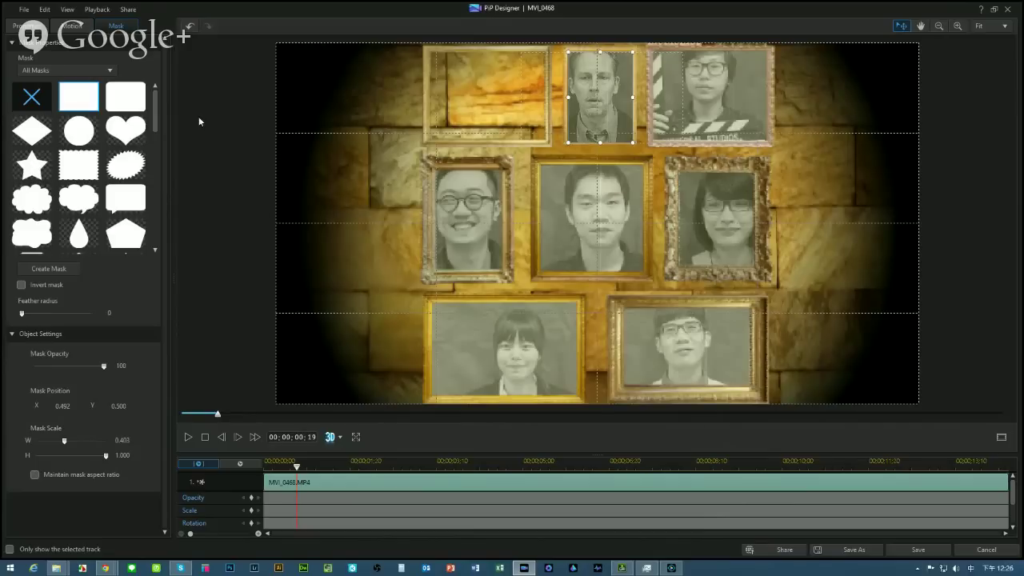
pyautogui.click(24, 25)
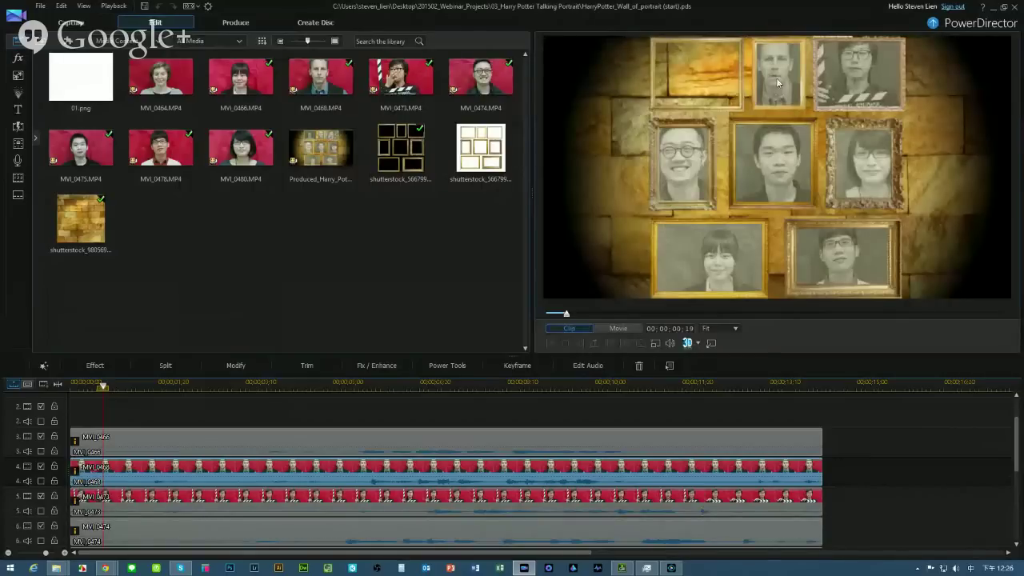
pyautogui.click(778, 82)
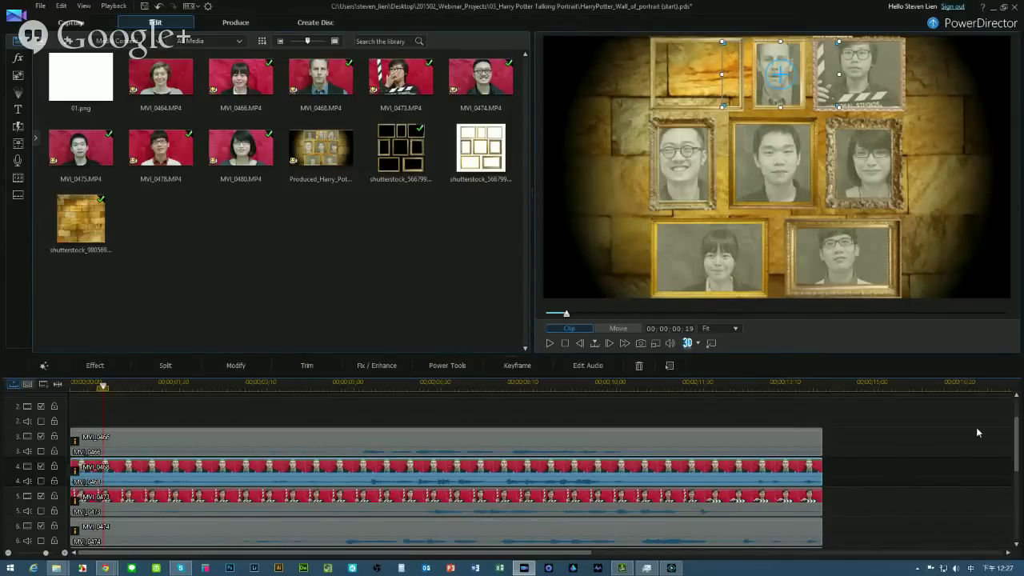
# Place the MVI_0464 clip at the start of the empty video track 2.
pyautogui.scroll(2, 976, 432)
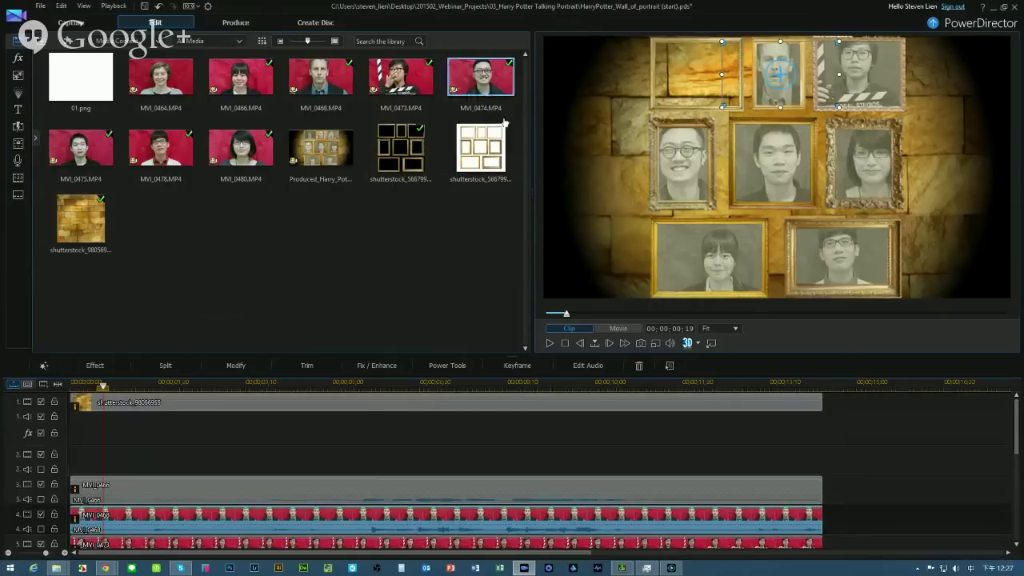
pyautogui.click(64, 443)
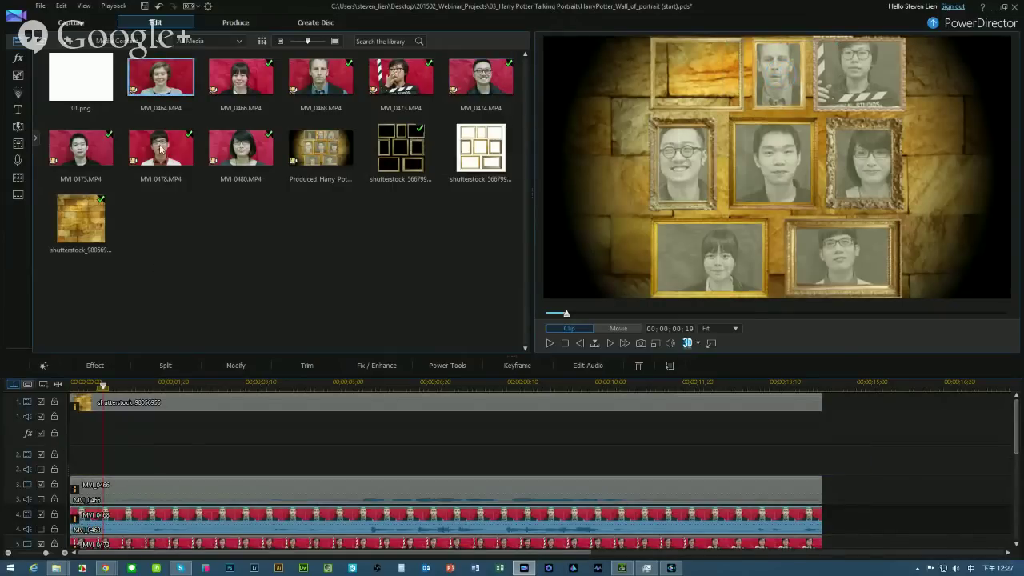
pyautogui.click(72, 453)
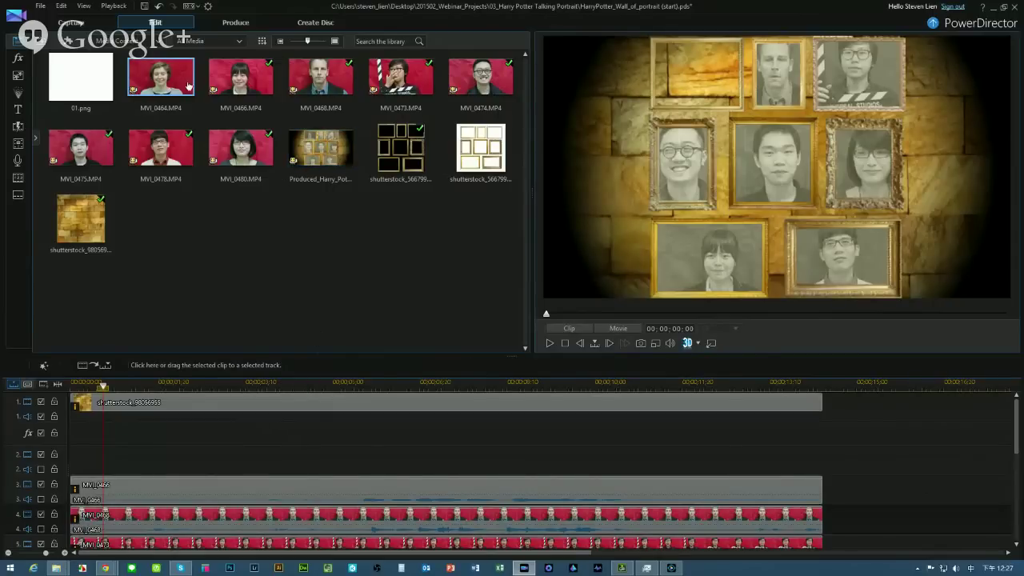
pyautogui.moveTo(177, 94); pyautogui.dragTo(71, 468)
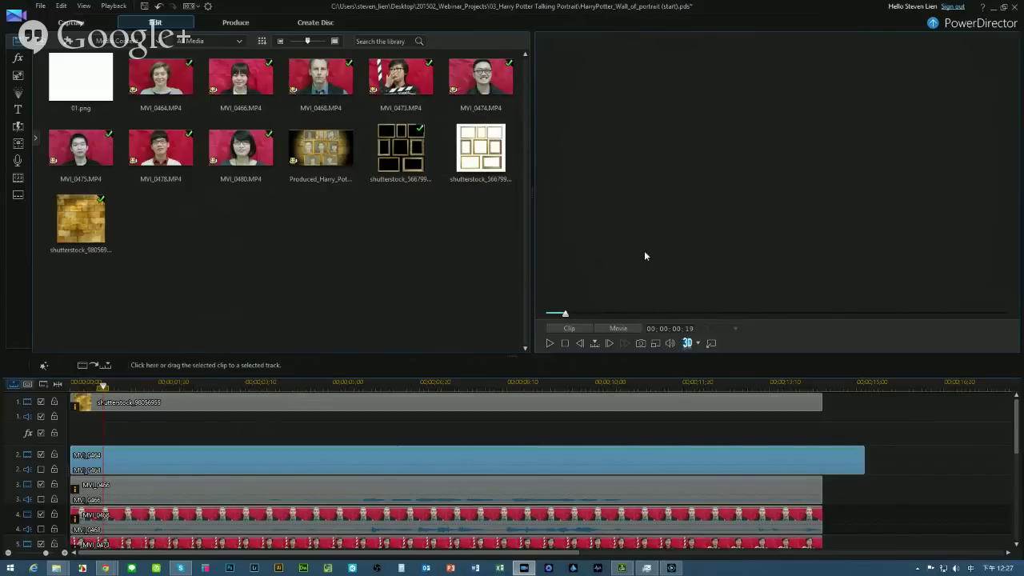
# Scale down the MVI_0464 clip on track 2 and place it over the empty first frame of the upper row.
pyautogui.click(852, 460)
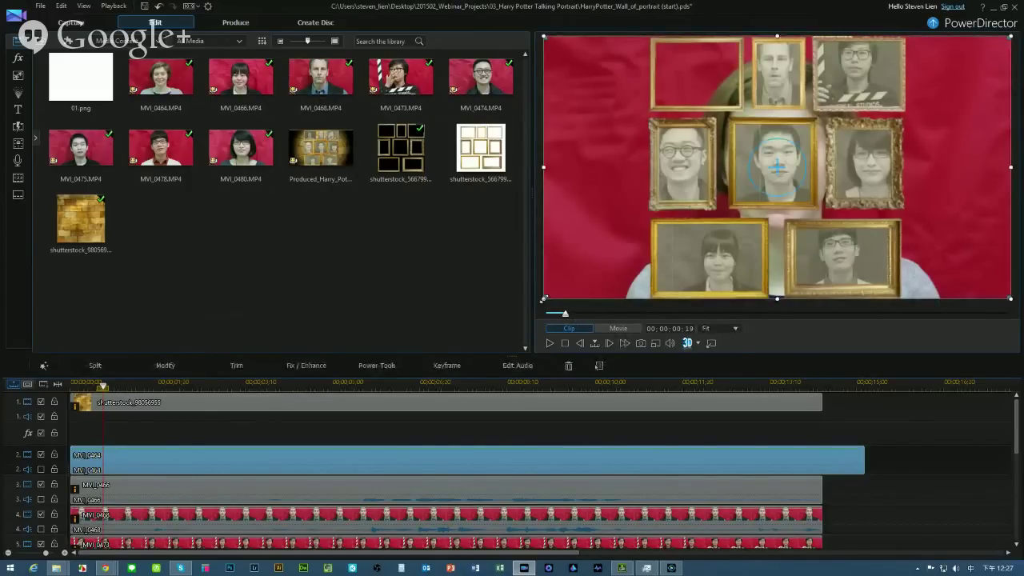
pyautogui.moveTo(544, 297); pyautogui.dragTo(893, 101)
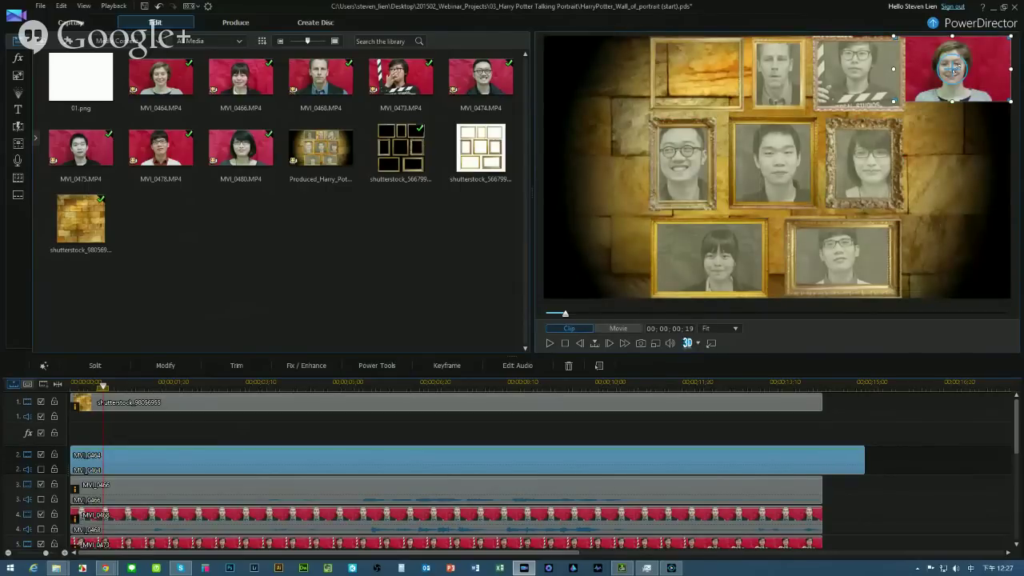
pyautogui.click(693, 75)
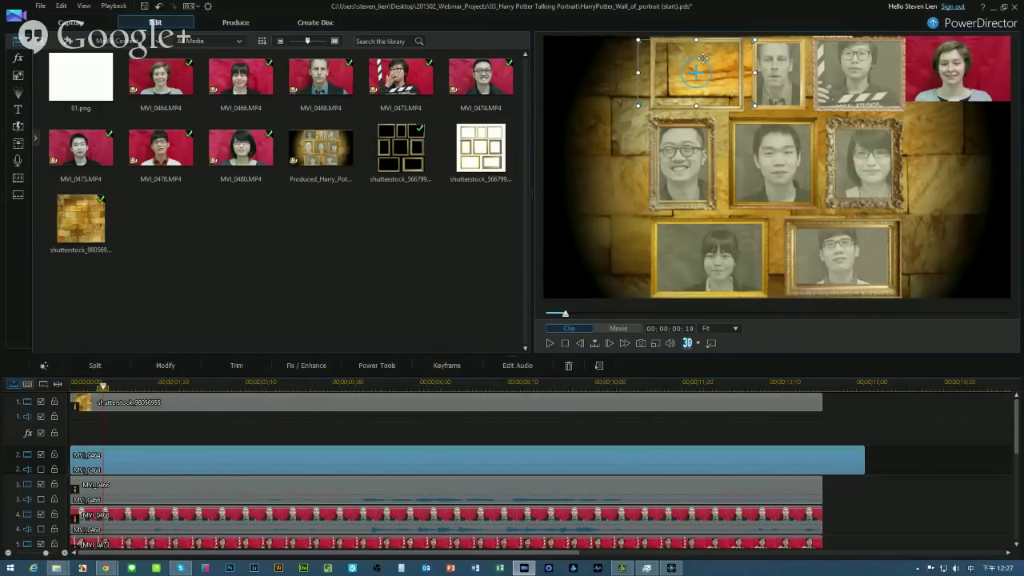
pyautogui.moveTo(702, 59); pyautogui.dragTo(702, 59)
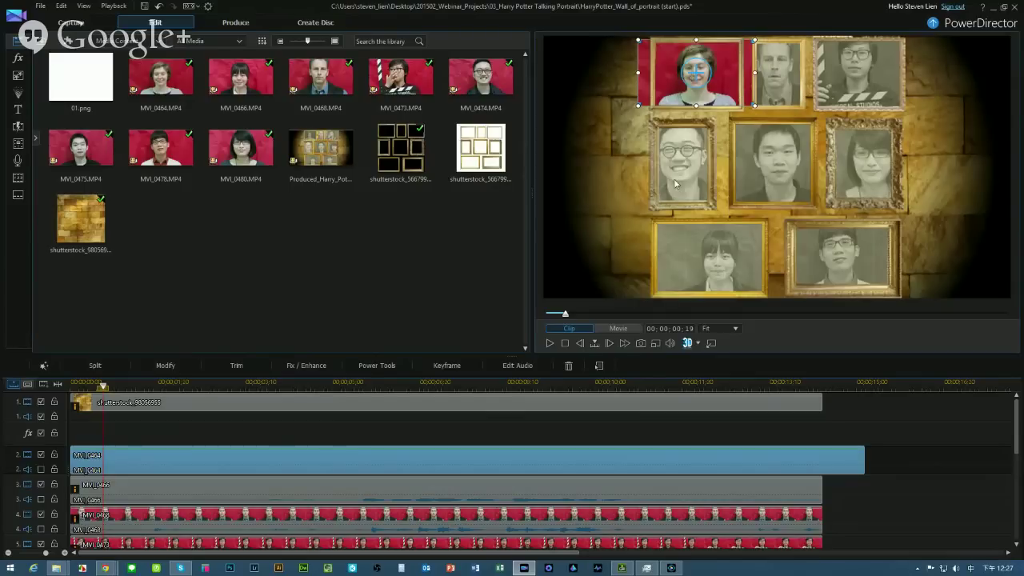
# Apply a rectangular mask to the MVI_0464 clip in PiP Designer to fit the first frame of the upper row, and return to the timeline.
pyautogui.click(166, 365)
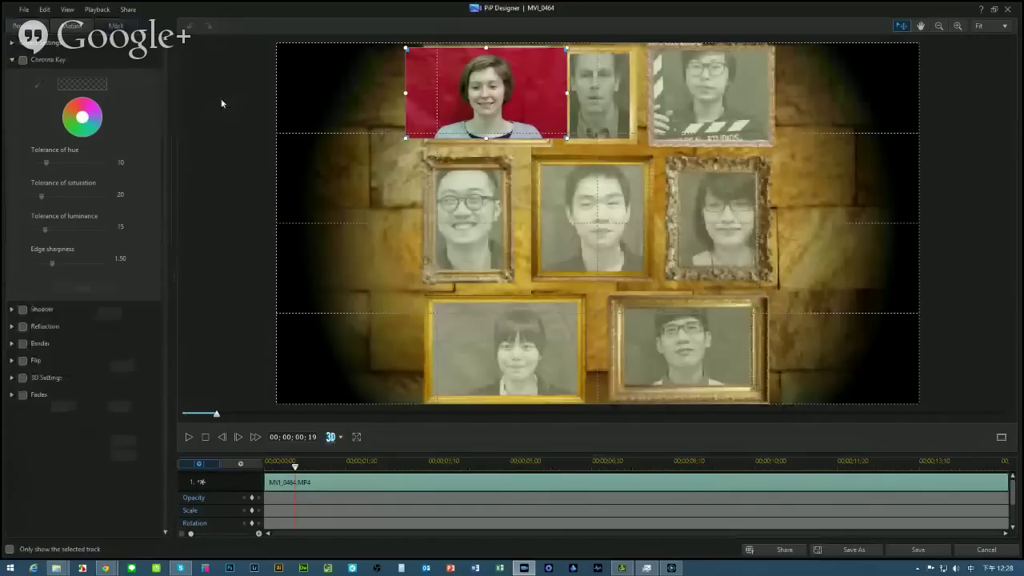
pyautogui.click(116, 26)
pyautogui.click(80, 96)
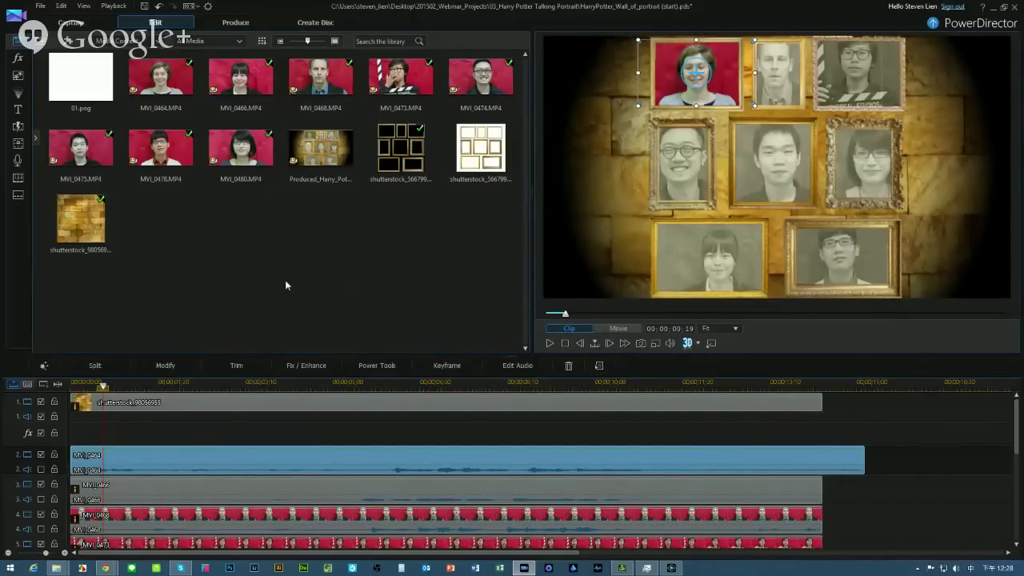
# Apply the Old Movie effect to the MVI_0464 clip on track 2 and trim the clip's end to 00:00:14:11.
pyautogui.click(17, 58)
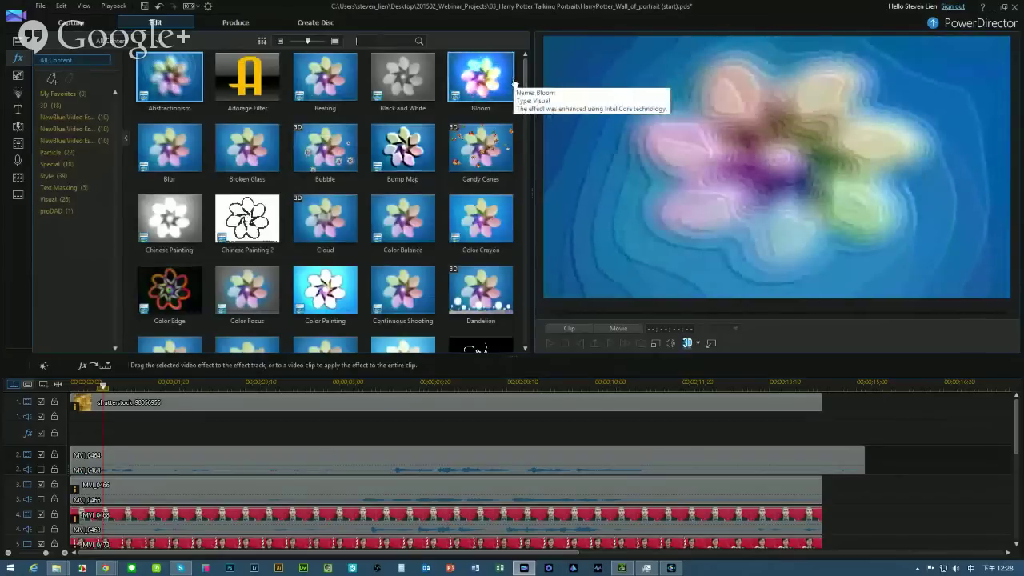
pyautogui.scroll(-1, 524, 124)
pyautogui.scroll(-10, 525, 124)
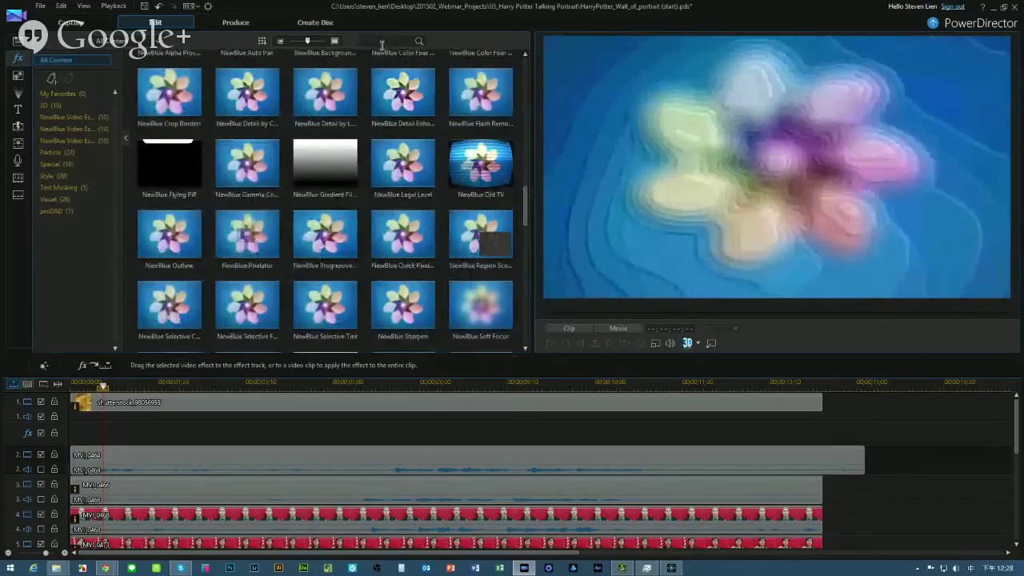
pyautogui.write('old')
pyautogui.press('Return')
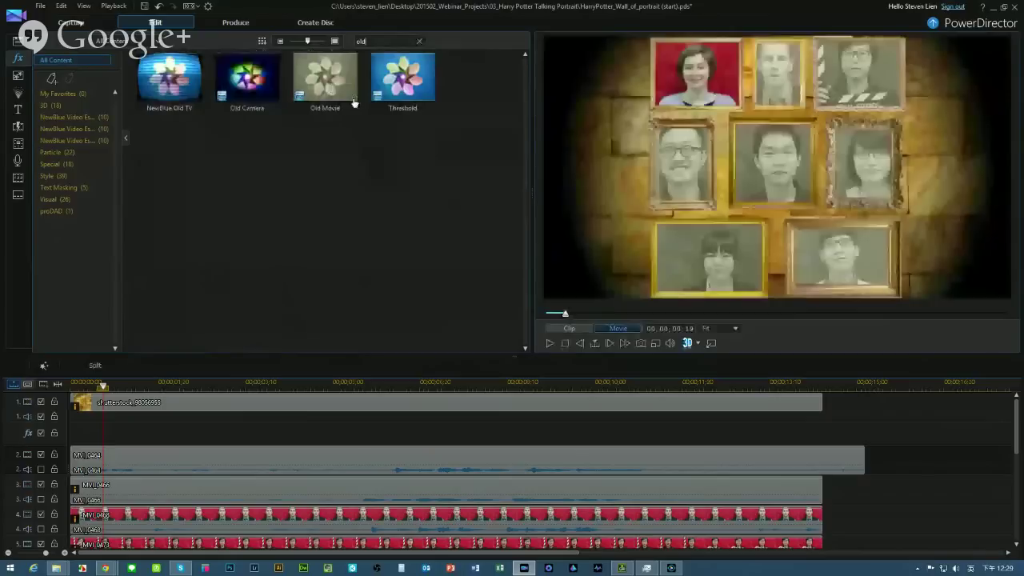
pyautogui.moveTo(324, 84); pyautogui.dragTo(77, 464)
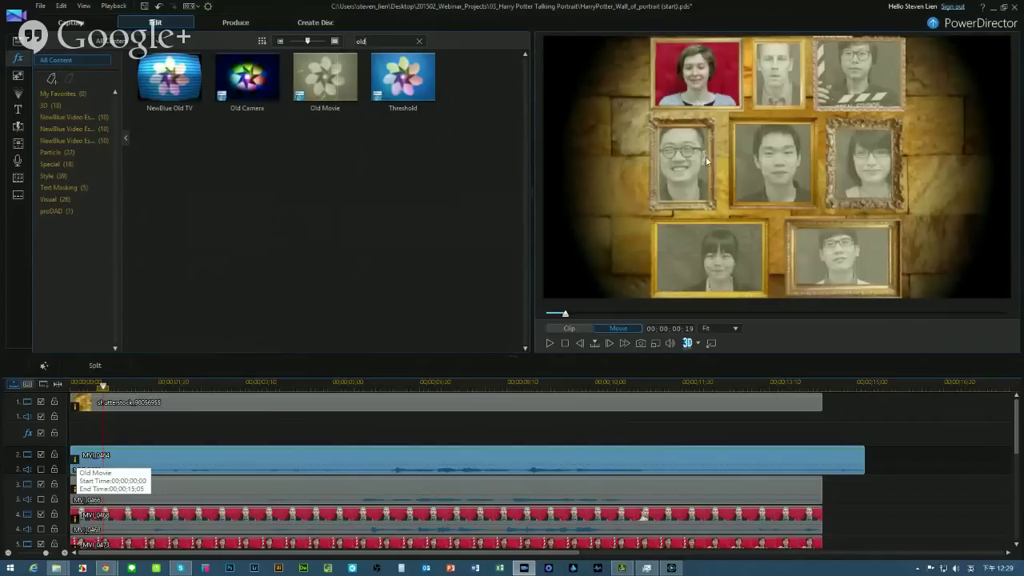
pyautogui.click(697, 72)
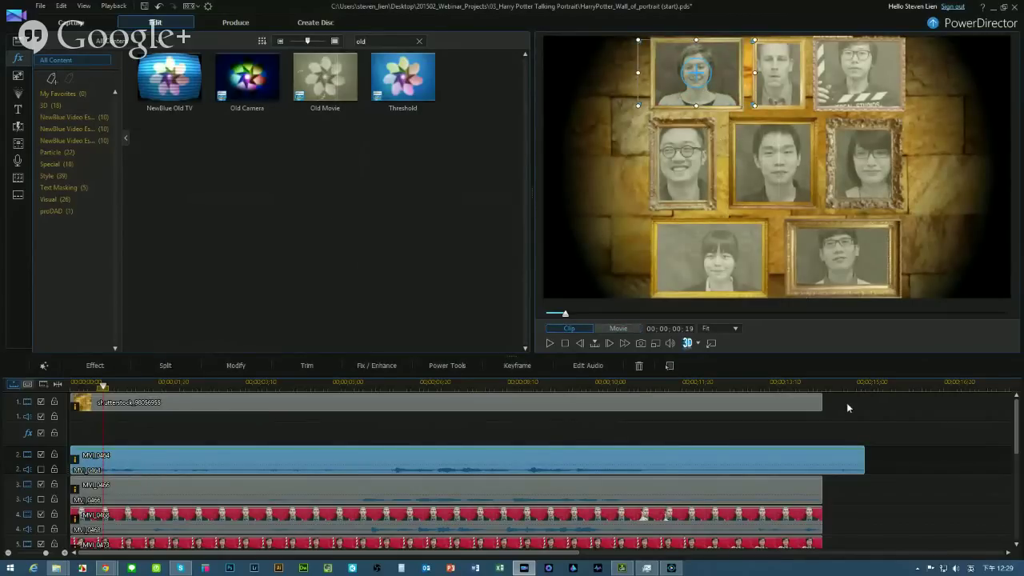
pyautogui.moveTo(837, 462); pyautogui.dragTo(821, 466)
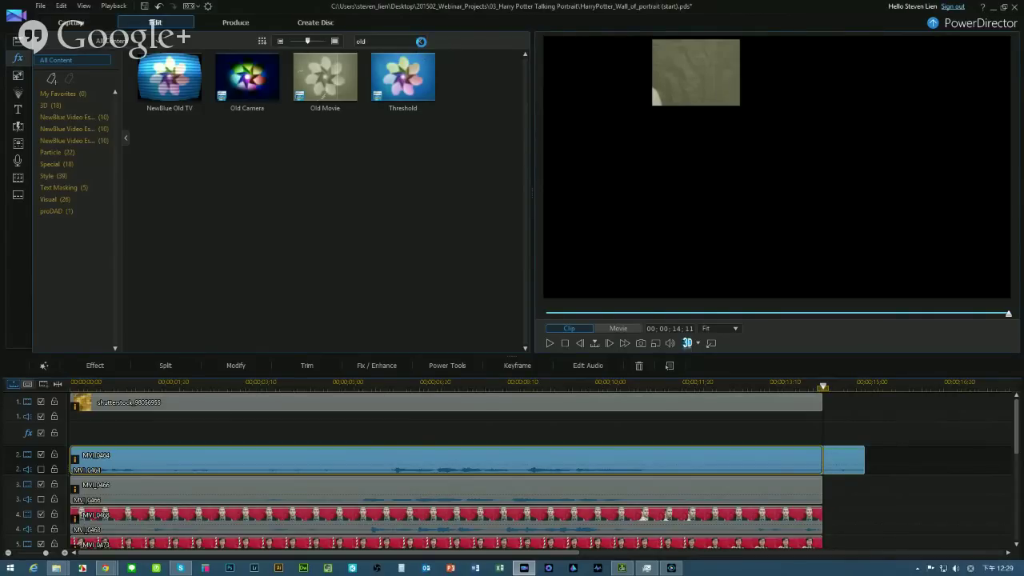
# Add the Color Crayon effect to the MVI_0464 clip on track 2 and open the clip's effect settings.
pyautogui.click(421, 41)
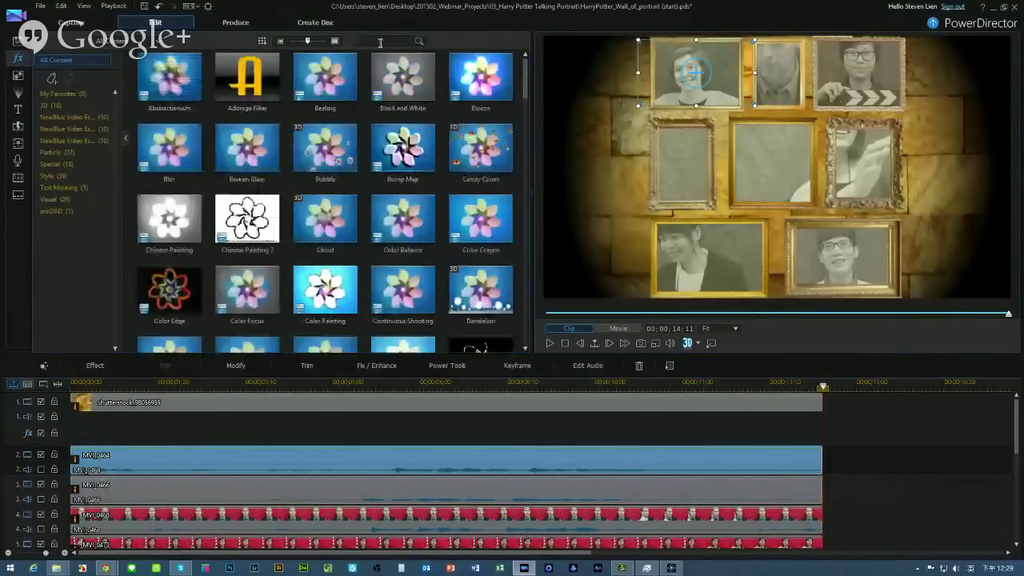
pyautogui.write('cry')
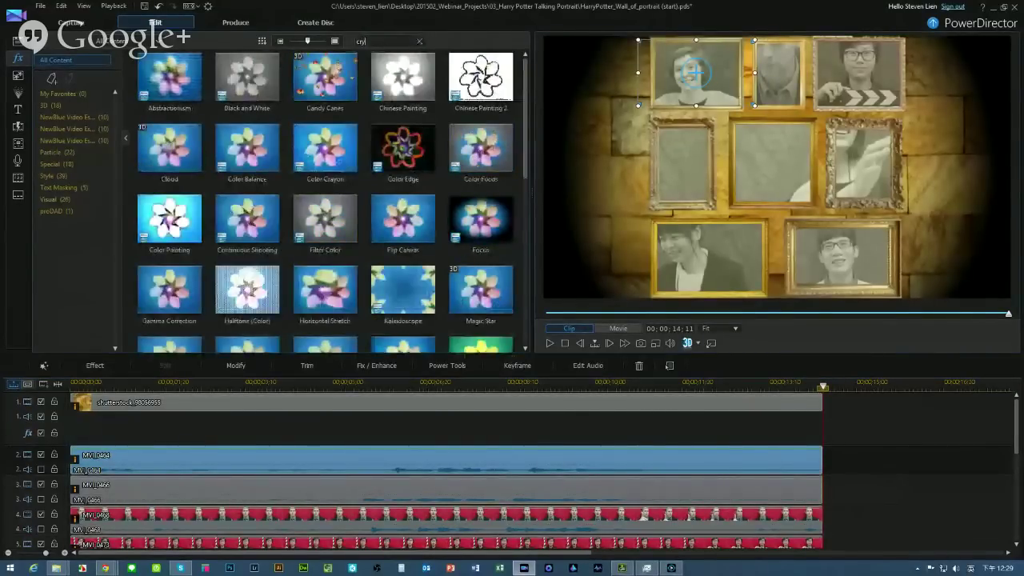
pyautogui.doubleClick(360, 42)
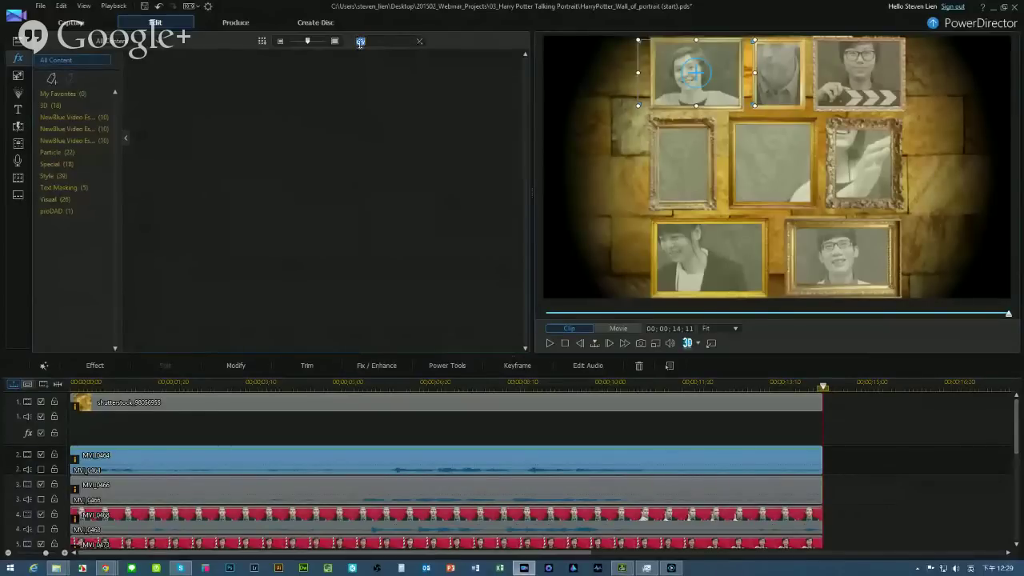
pyautogui.press('BackSpace')
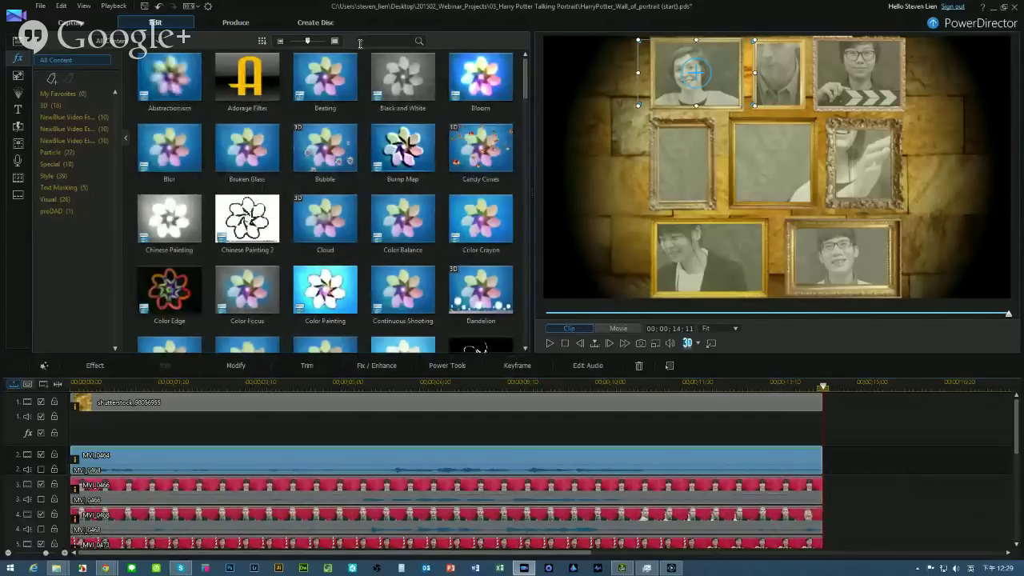
pyautogui.write('cra')
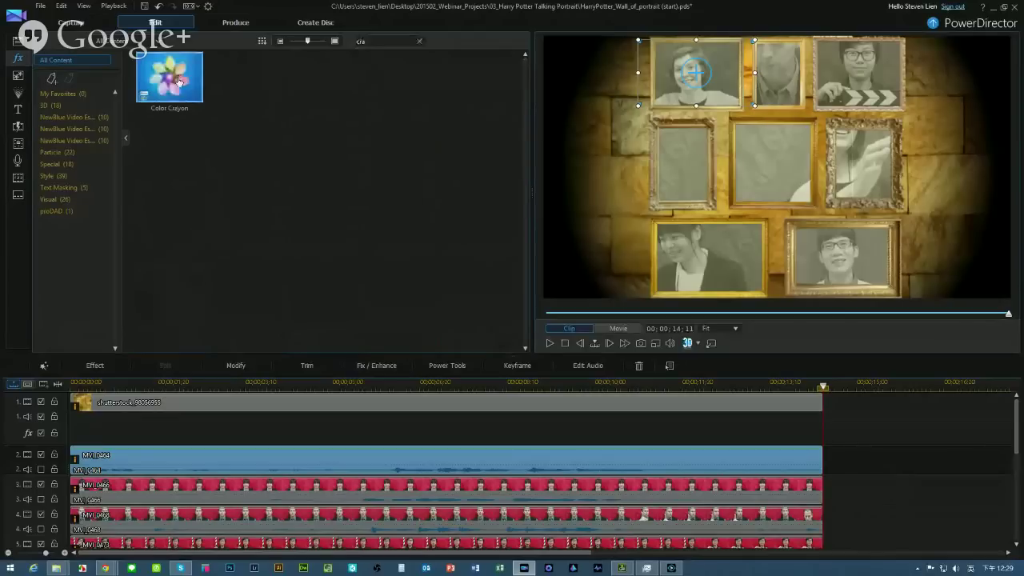
pyautogui.moveTo(179, 81)
pyautogui.mouseDown()
pyautogui.moveTo(184, 295)
pyautogui.moveTo(107, 455)
pyautogui.mouseUp()
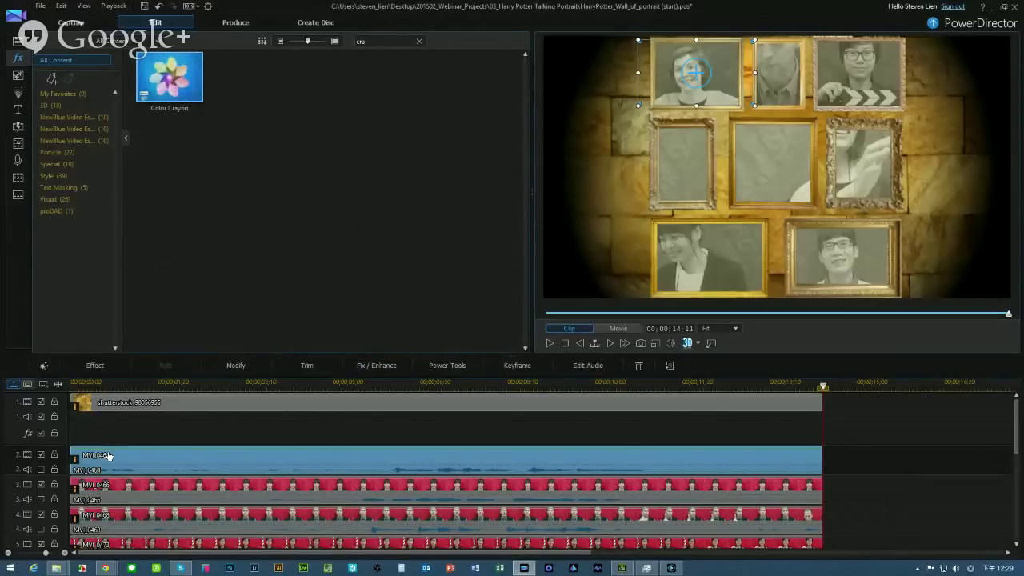
pyautogui.moveTo(109, 455); pyautogui.dragTo(109, 455)
pyautogui.click(181, 226)
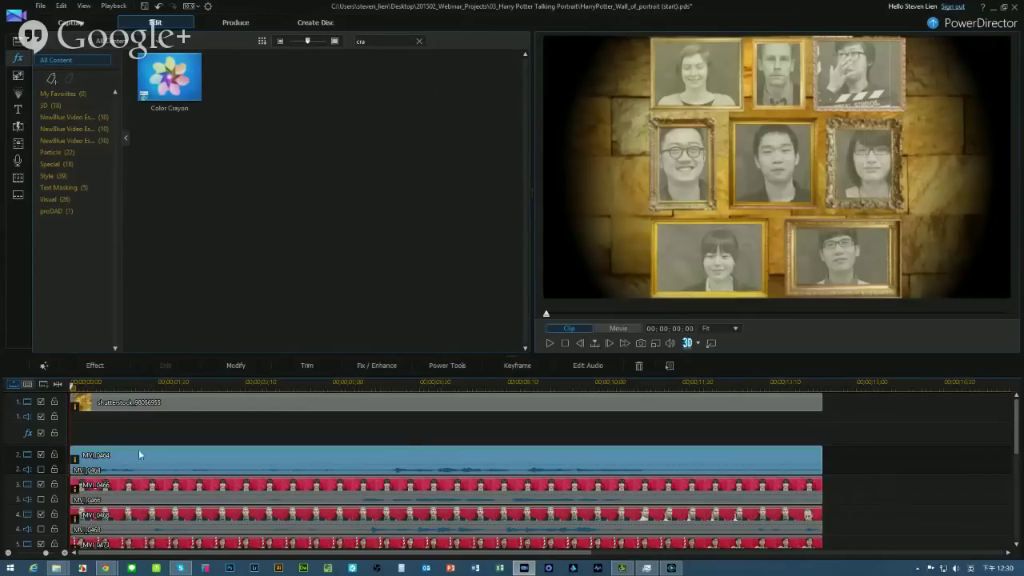
pyautogui.click(97, 365)
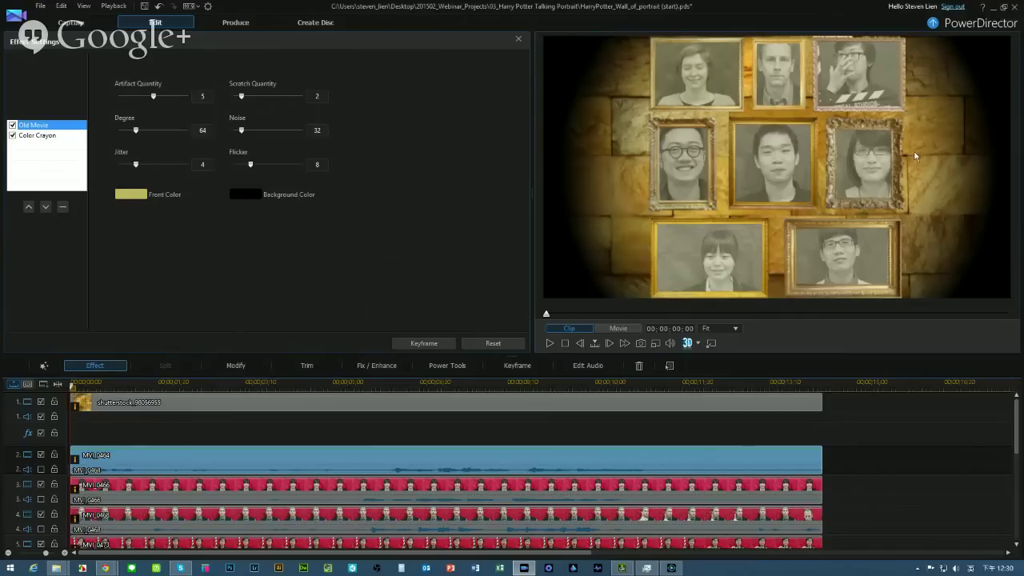
# Close the portrait wall project without saving and open the Star war title -PDR project from the 04_StarWars Titles folder.
pyautogui.click(1017, 8)
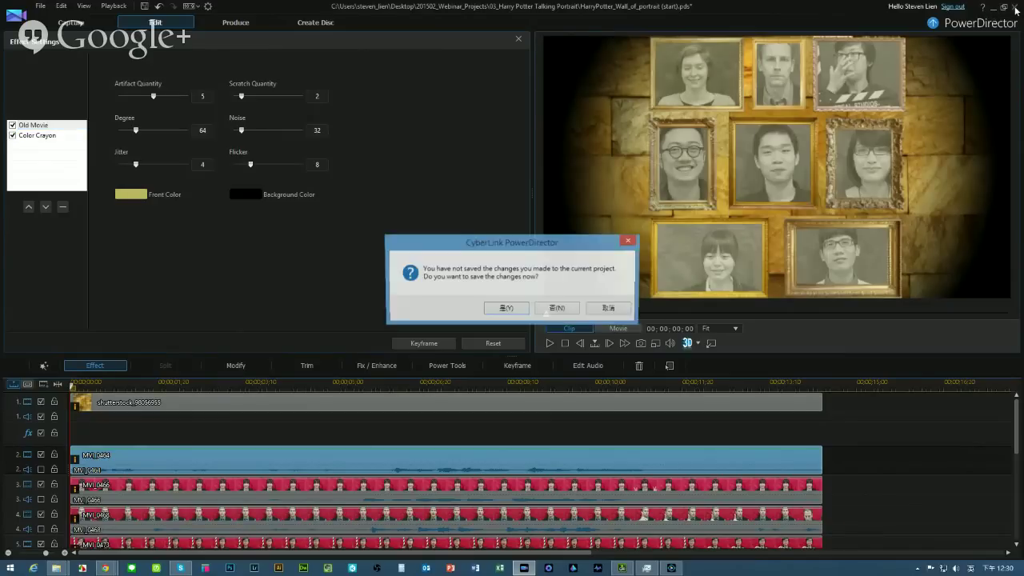
pyautogui.click(570, 310)
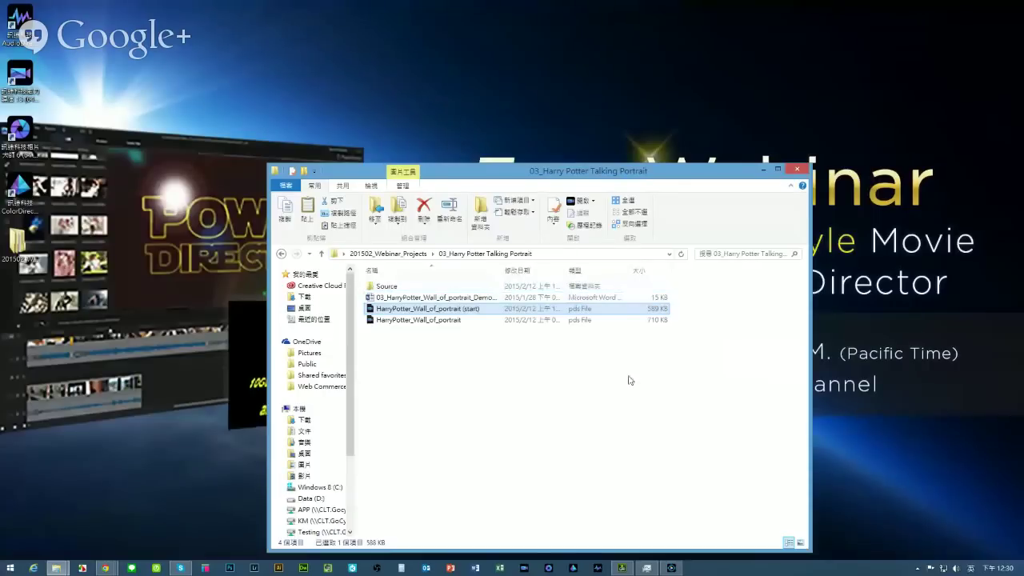
pyautogui.press('BackSpace')
pyautogui.click(588, 378)
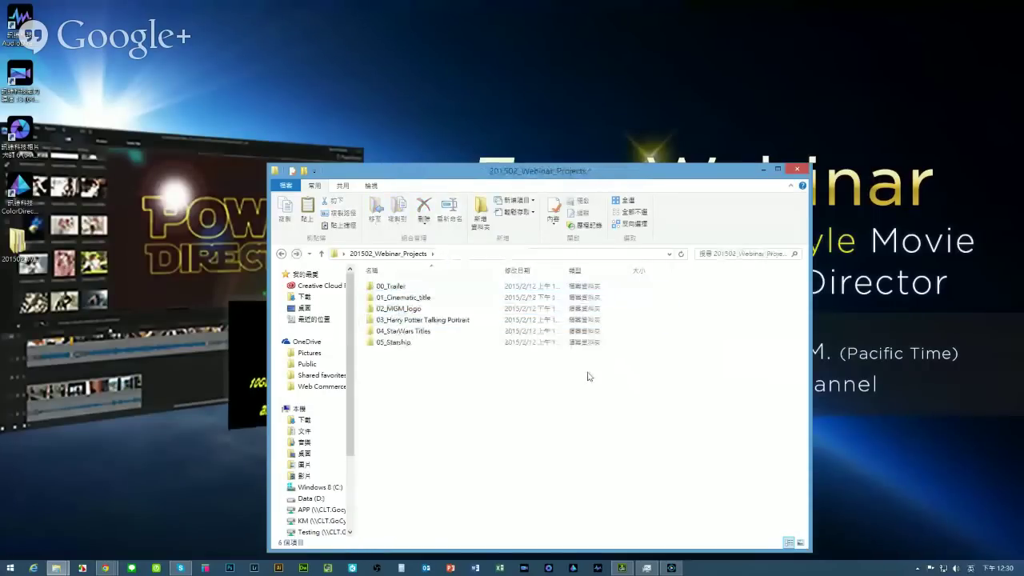
pyautogui.click(426, 333)
pyautogui.doubleClick(426, 332)
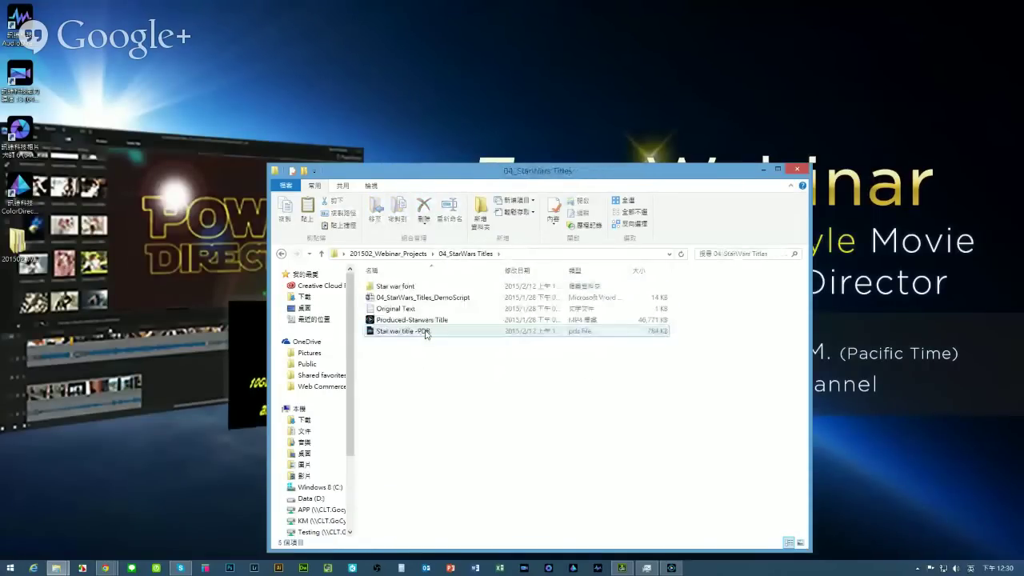
pyautogui.doubleClick(424, 333)
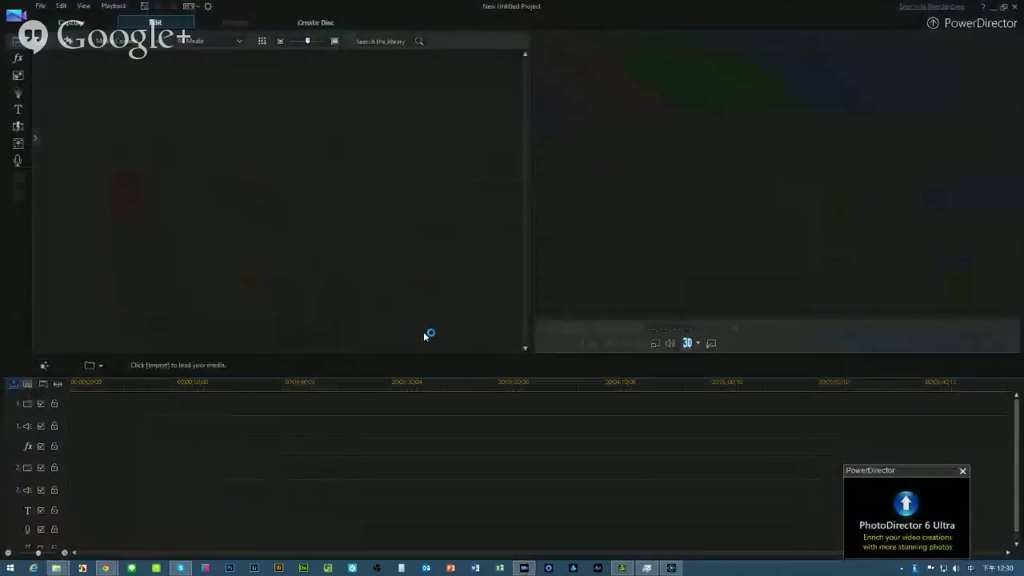
pyautogui.click(960, 472)
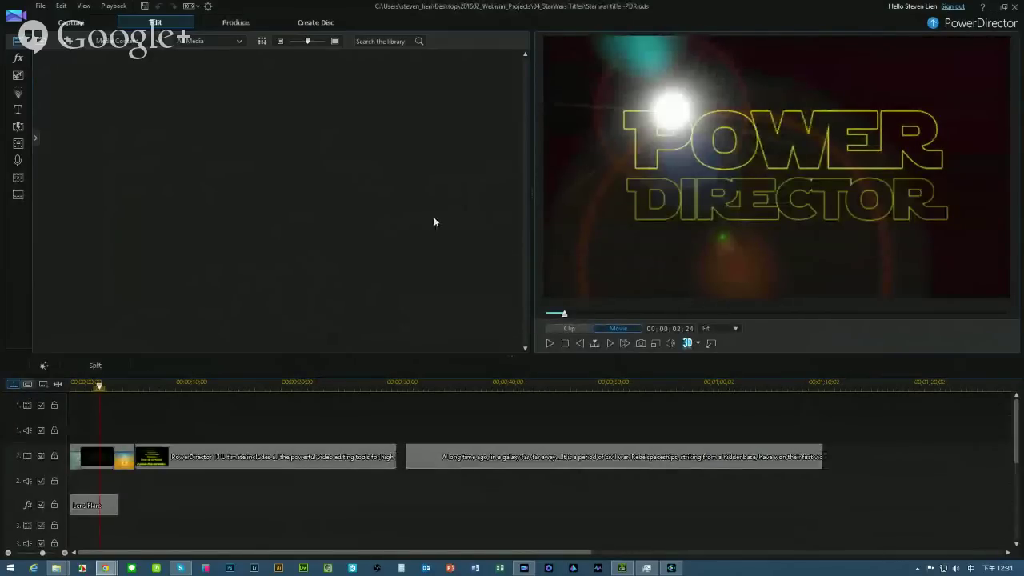
# Play the Star Wars title project in the preview.
pyautogui.click(549, 343)
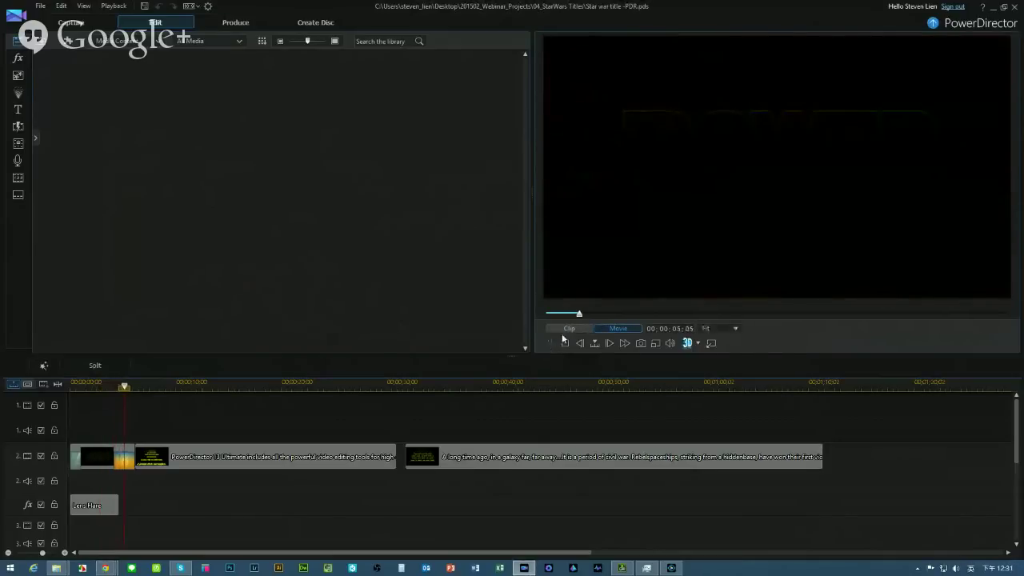
# Preview the finished opening title and the start of the scrolling text in the movie.
pyautogui.click(564, 314)
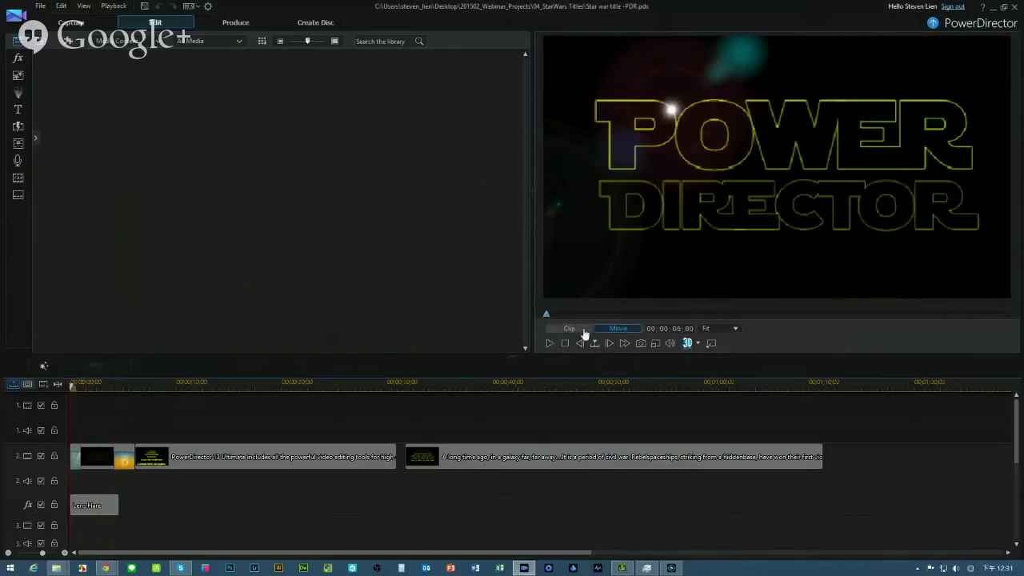
pyautogui.click(595, 314)
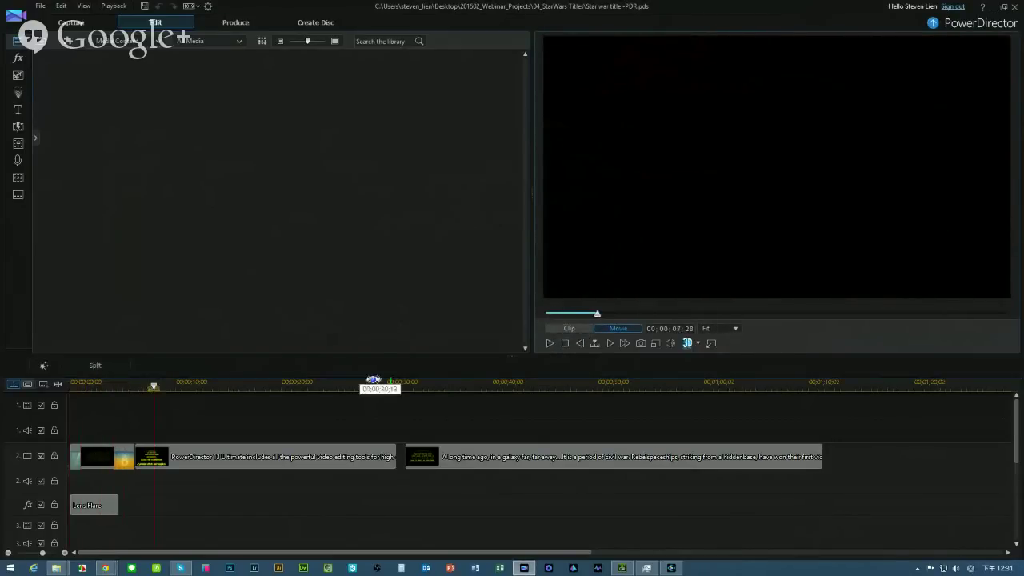
pyautogui.click(549, 342)
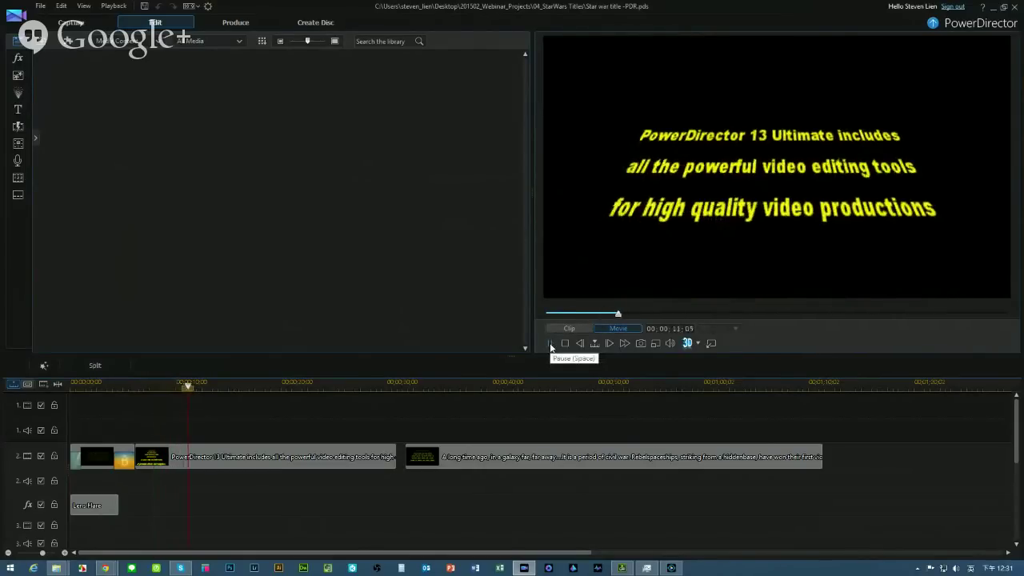
pyautogui.click(550, 343)
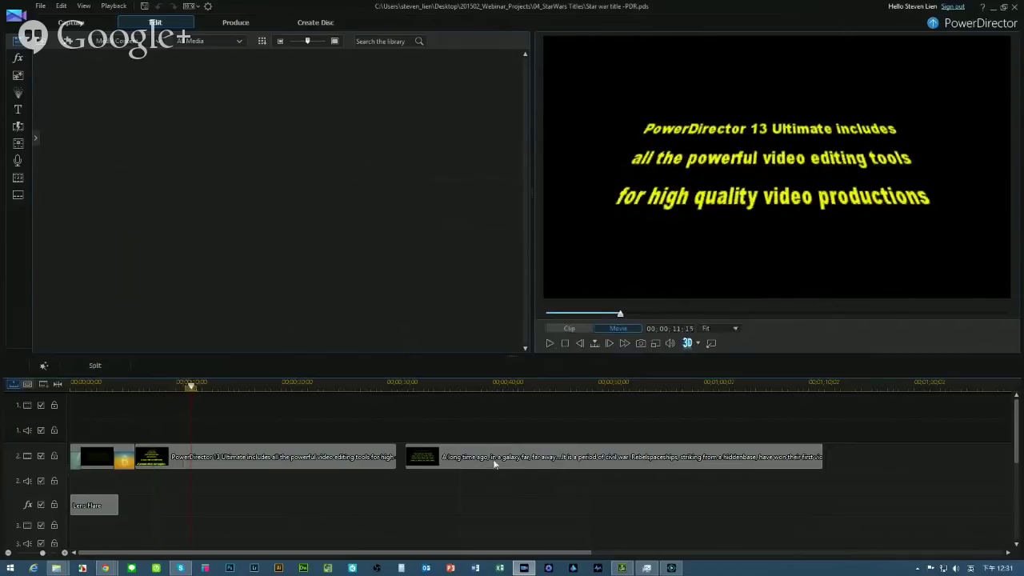
# Move the "A long time ago" title clip on track 2 to start at 00:00:51:07 and place the playhead in the gap before it.
pyautogui.click(567, 470)
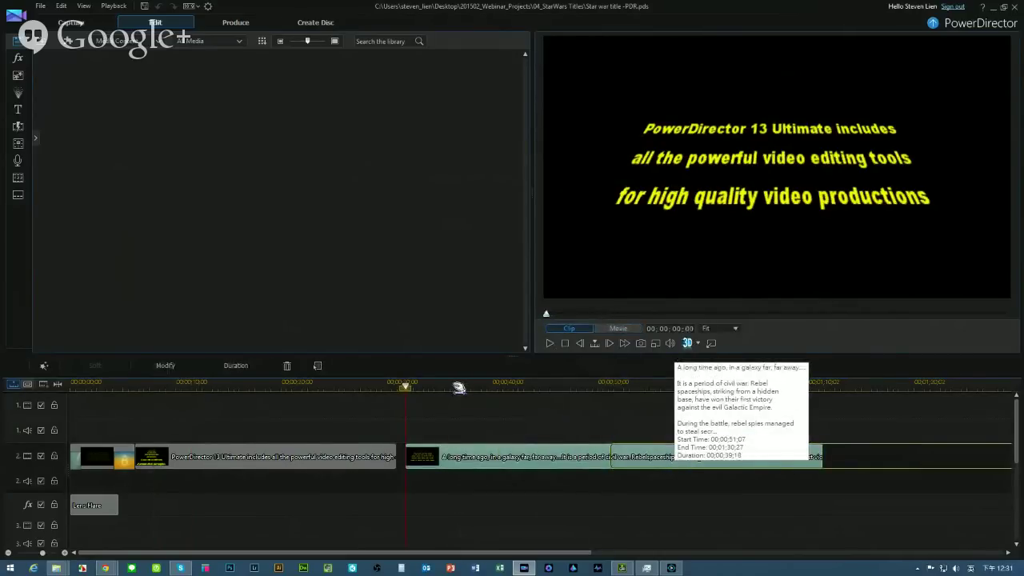
pyautogui.moveTo(458, 387); pyautogui.dragTo(539, 405)
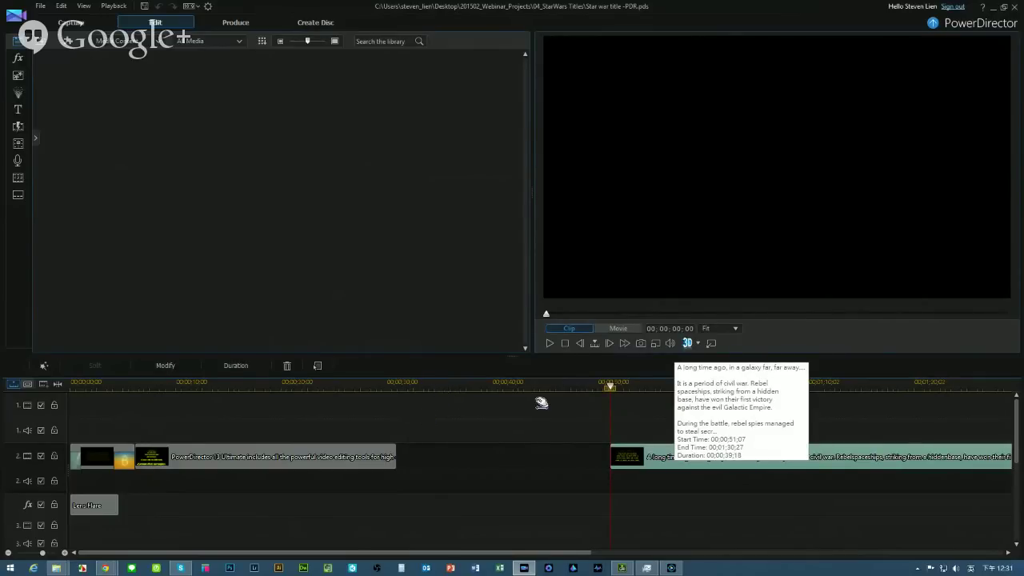
pyautogui.click(438, 385)
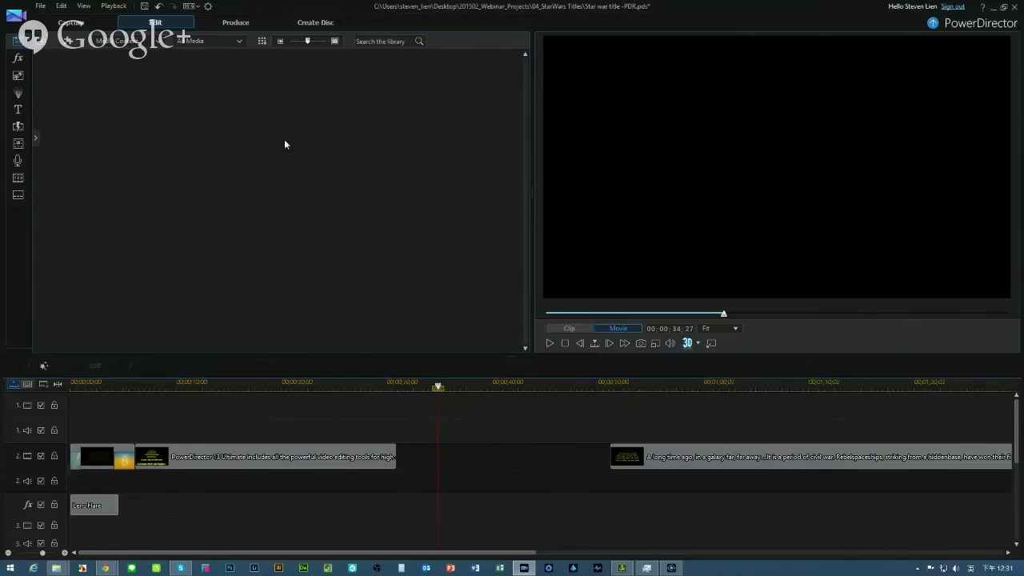
# Add the Default title template to track 2, in the gap between the two scrolling text clips.
pyautogui.click(17, 109)
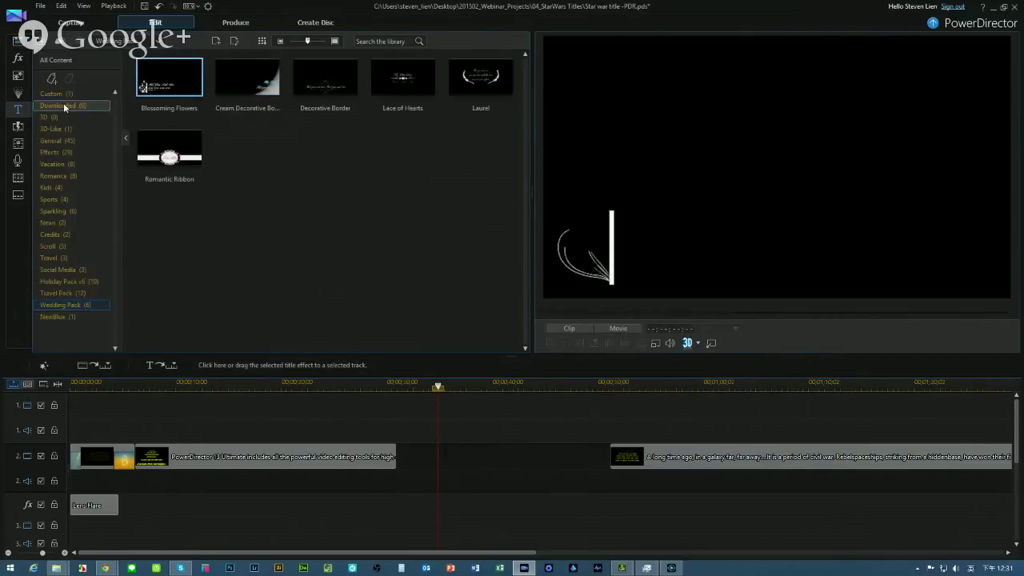
pyautogui.click(70, 60)
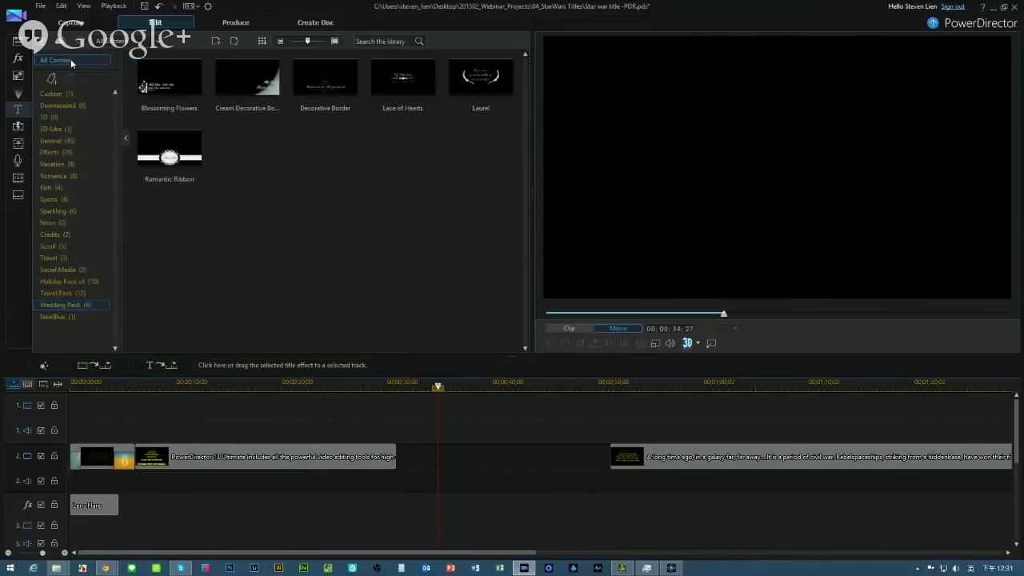
pyautogui.click(267, 100)
pyautogui.moveTo(267, 101); pyautogui.dragTo(456, 470)
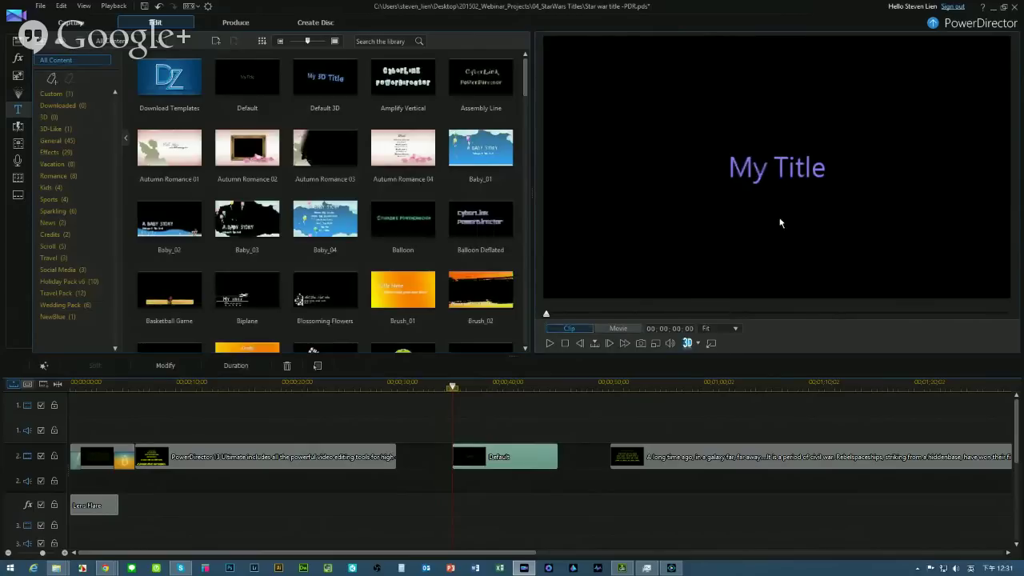
# Open the Default title clip in the Title Designer and set its text font to Star Jedi Roun….
pyautogui.doubleClick(520, 457)
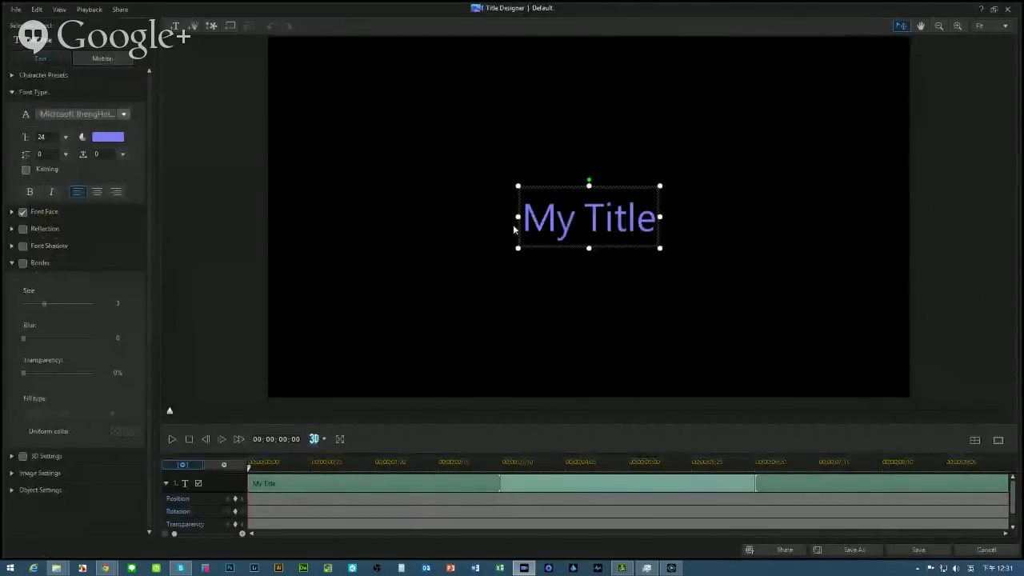
pyautogui.click(550, 192)
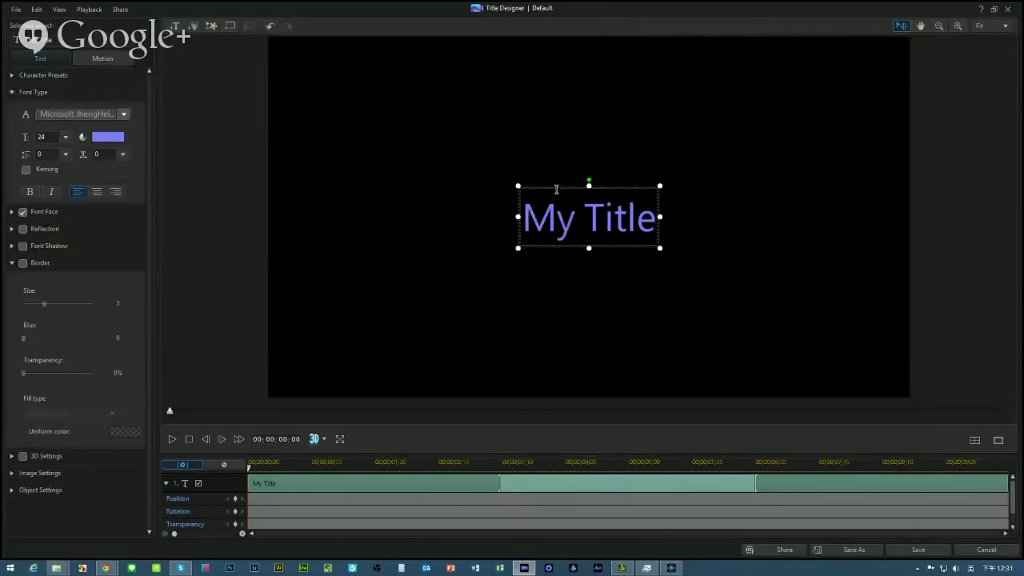
pyautogui.click(124, 115)
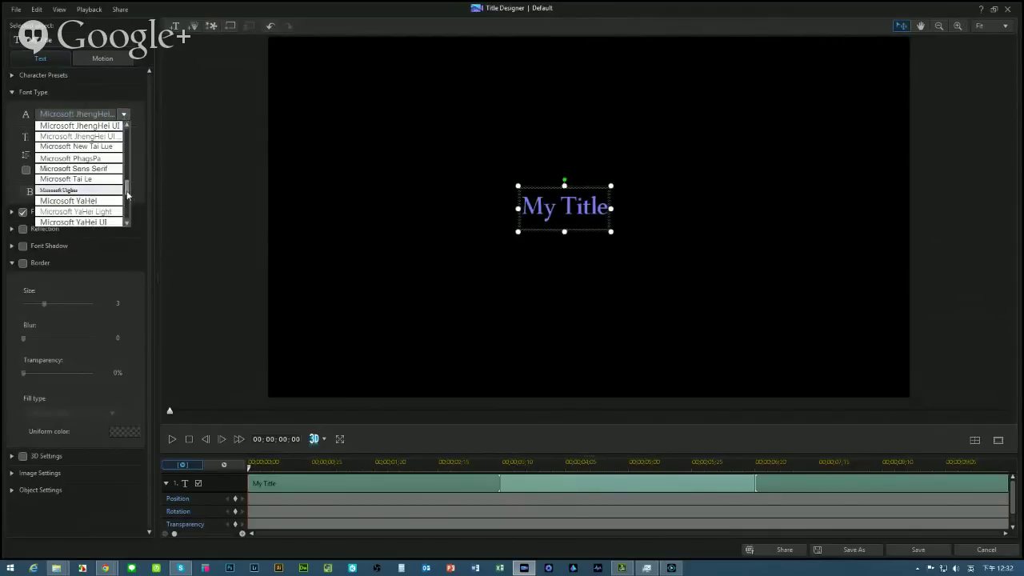
pyautogui.moveTo(126, 194); pyautogui.dragTo(127, 207)
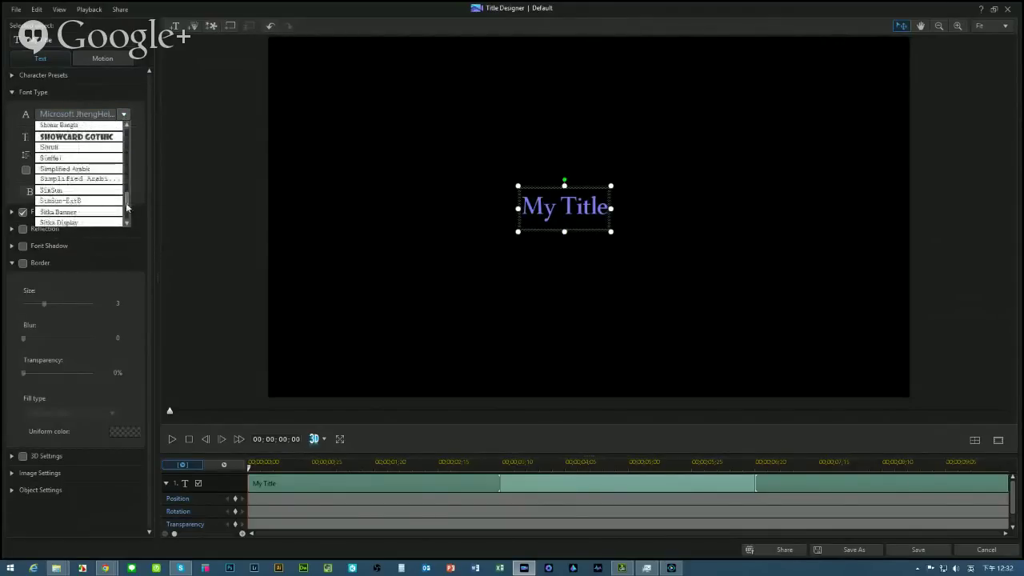
pyautogui.scroll(2, 126, 206)
pyautogui.scroll(2, 125, 200)
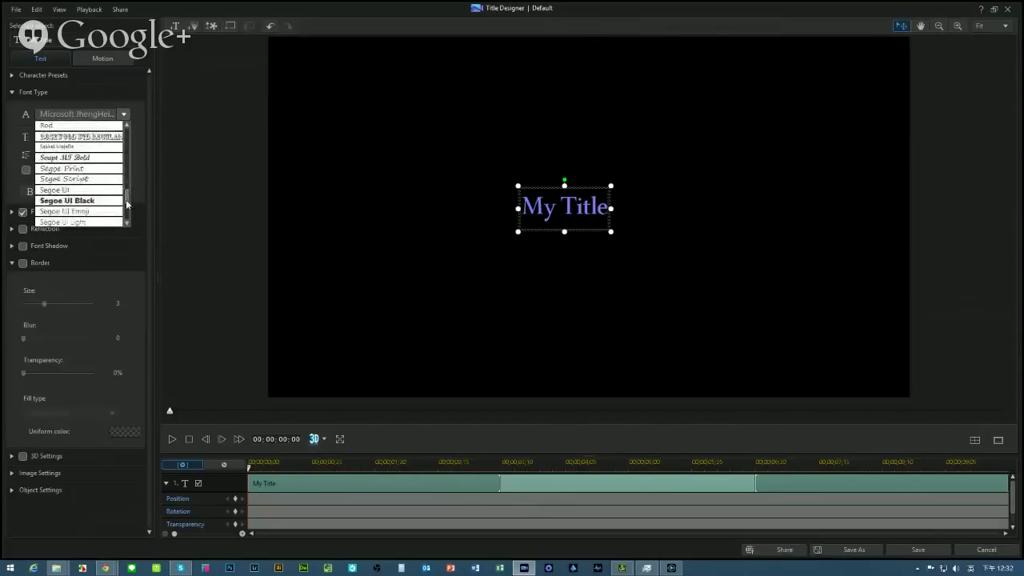
pyautogui.scroll(4, 126, 200)
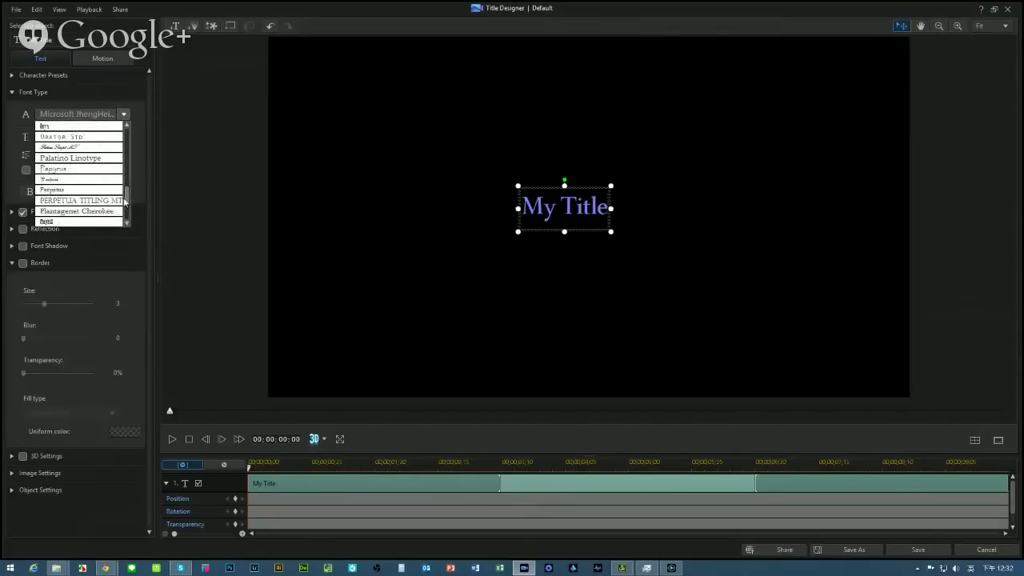
pyautogui.scroll(-10, 93, 198)
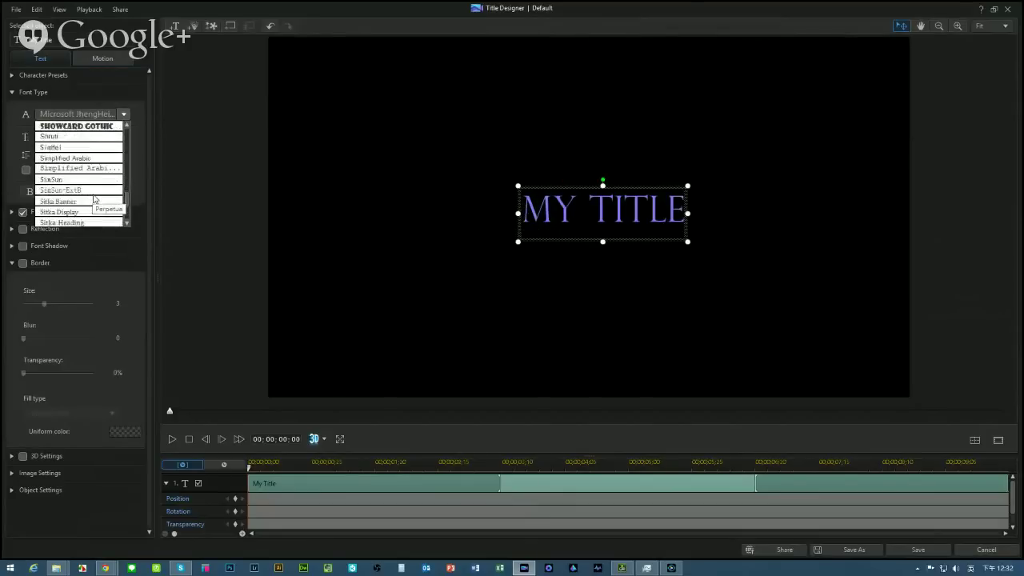
pyautogui.scroll(-2, 94, 198)
pyautogui.click(94, 200)
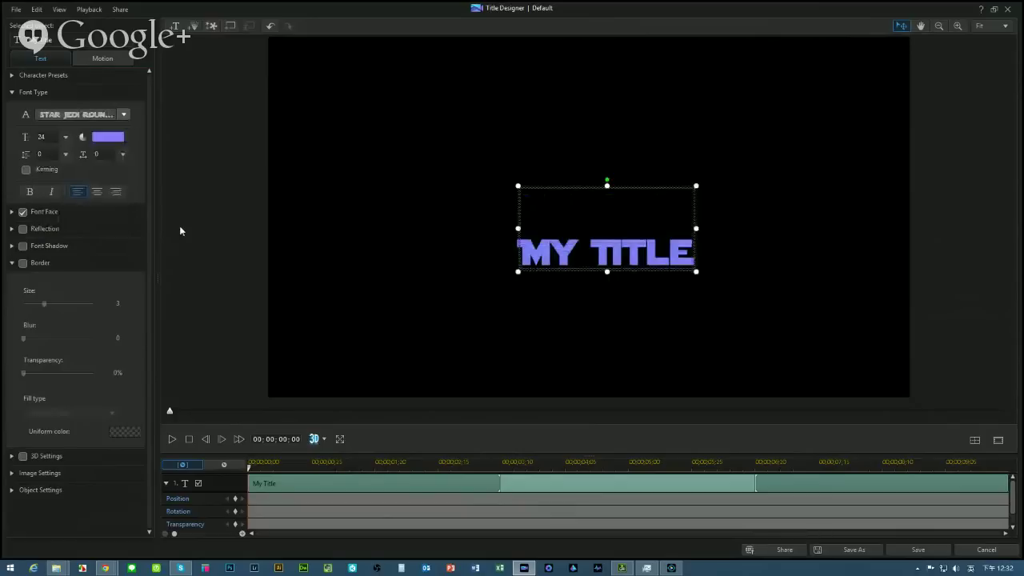
# Replace the placeholder title text with "Star" and add a second text object below it reading "Wars".
pyautogui.click(522, 254)
pyautogui.moveTo(522, 254); pyautogui.dragTo(708, 259)
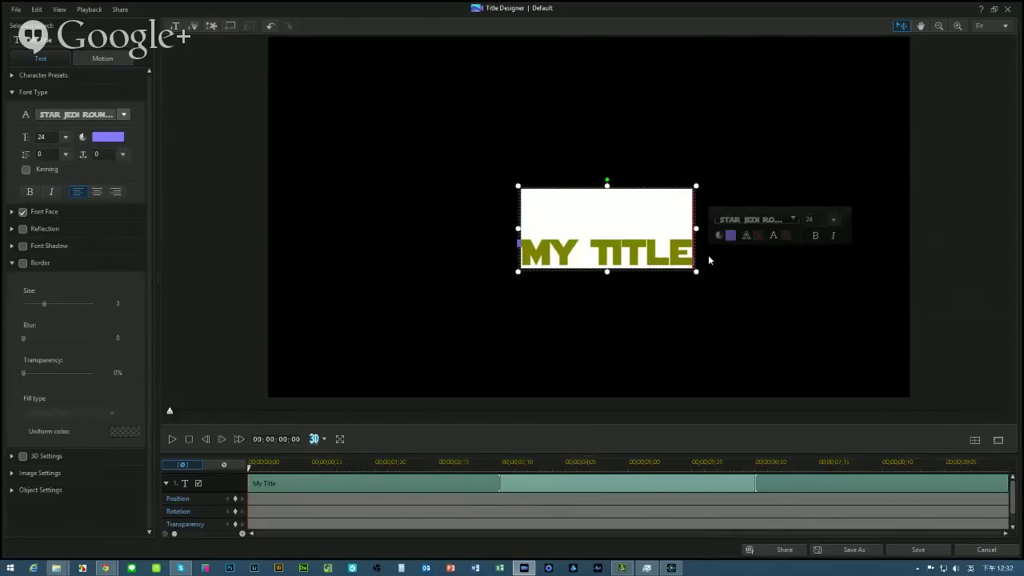
pyautogui.write('Star')
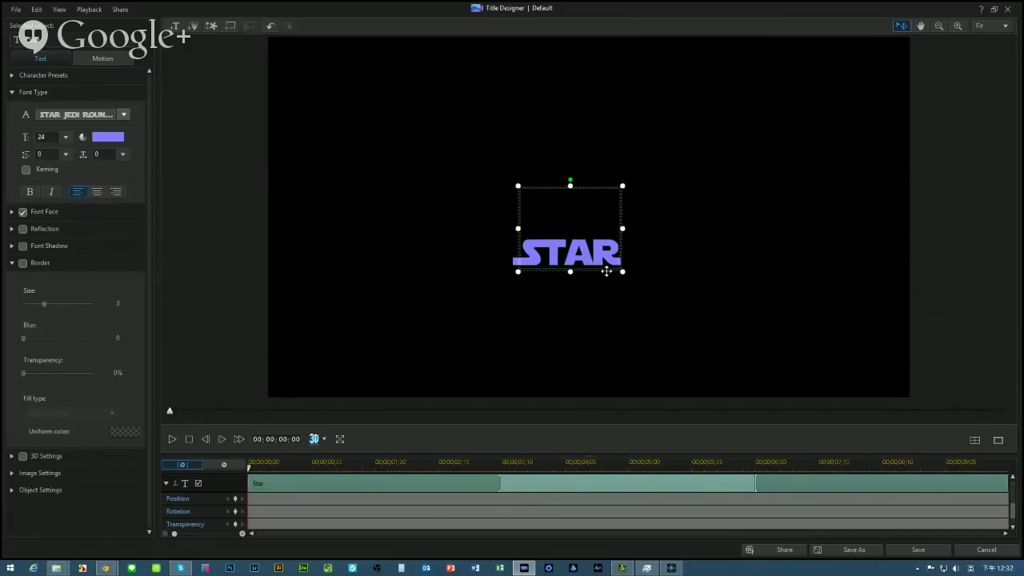
pyautogui.doubleClick(560, 289)
pyautogui.write('WARS')
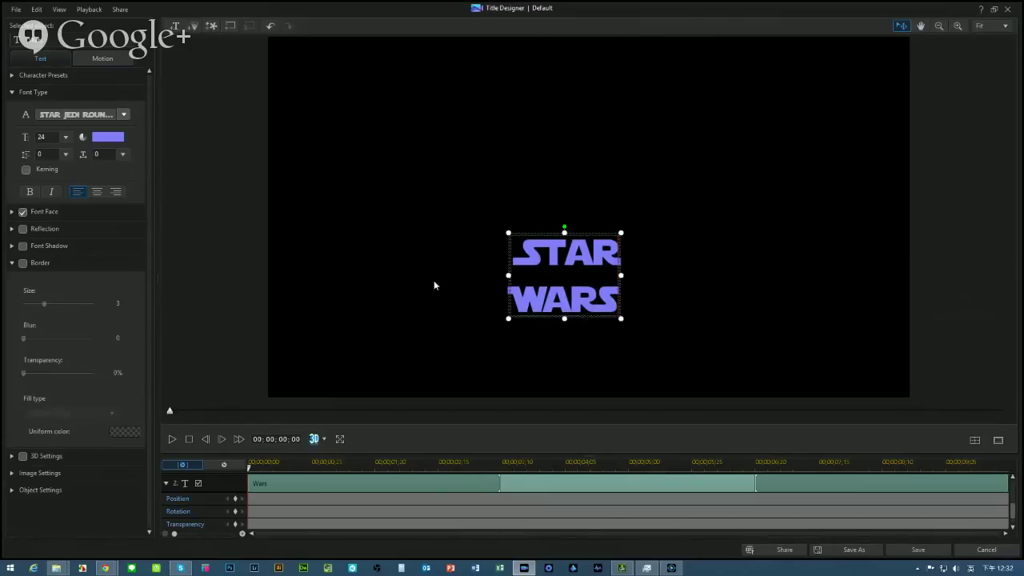
# Set the font size of both text objects to 72 and move them up together into the frame.
pyautogui.click(236, 201)
pyautogui.moveTo(228, 157); pyautogui.dragTo(795, 330)
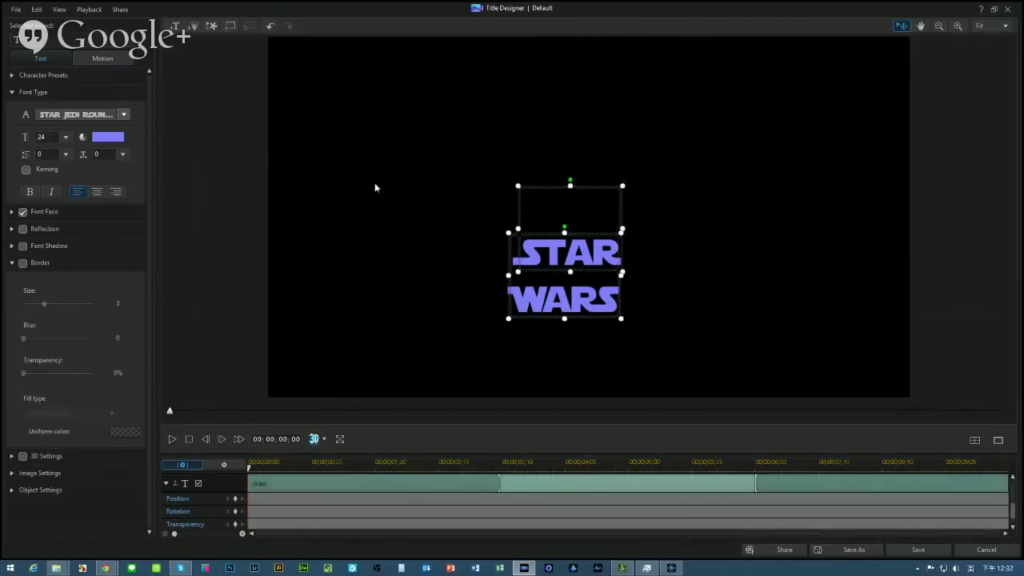
pyautogui.click(65, 139)
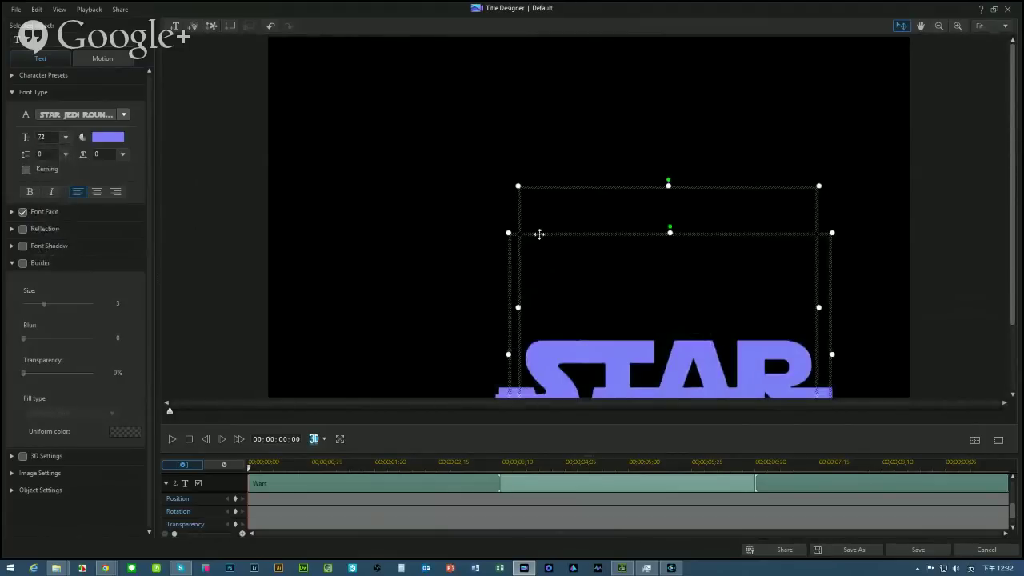
pyautogui.moveTo(539, 232); pyautogui.dragTo(486, 96)
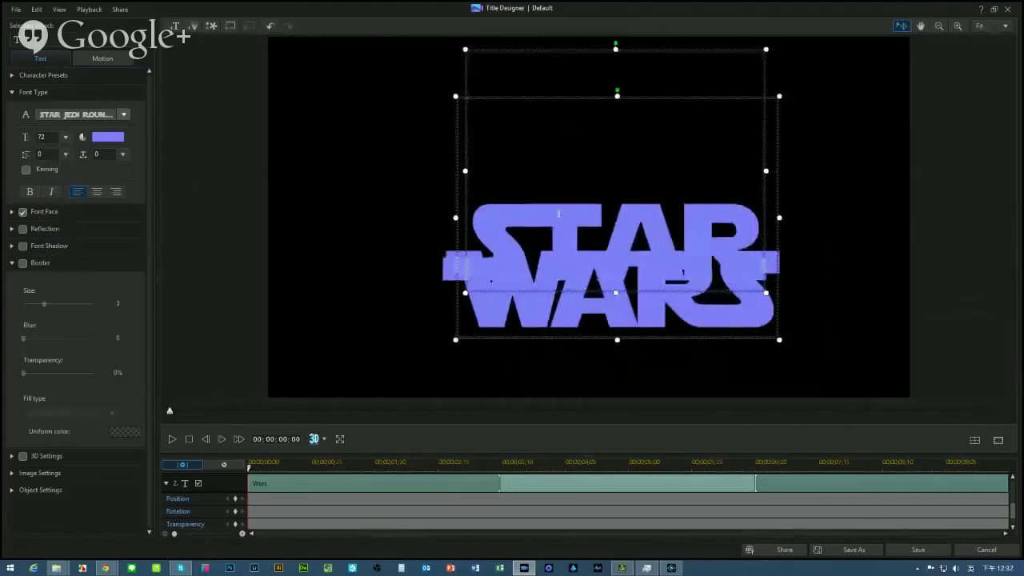
# Move the STAR text above the WARS text and center it horizontally in the frame.
pyautogui.click(793, 80)
pyautogui.click(763, 74)
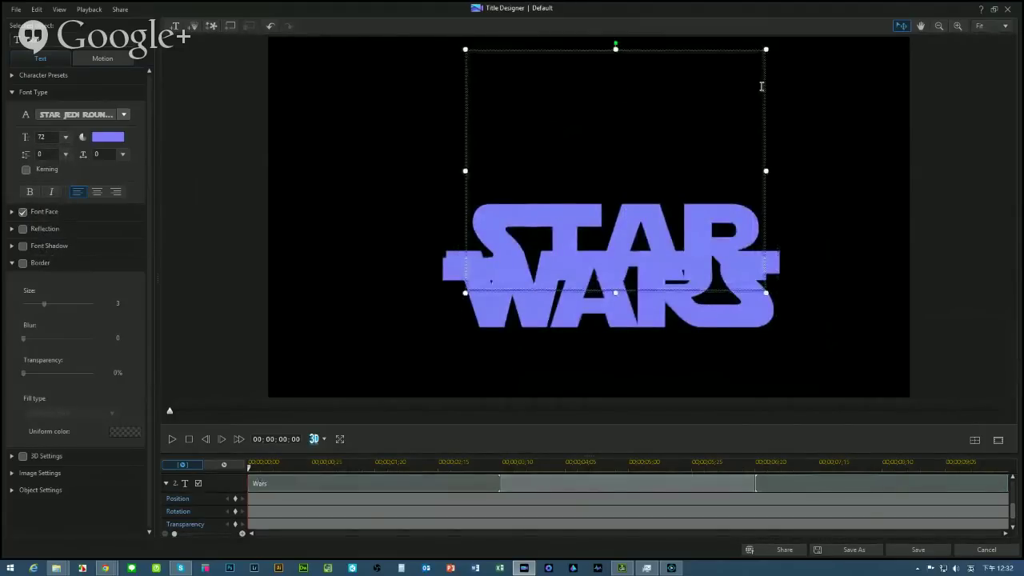
pyautogui.moveTo(763, 84); pyautogui.dragTo(764, 83)
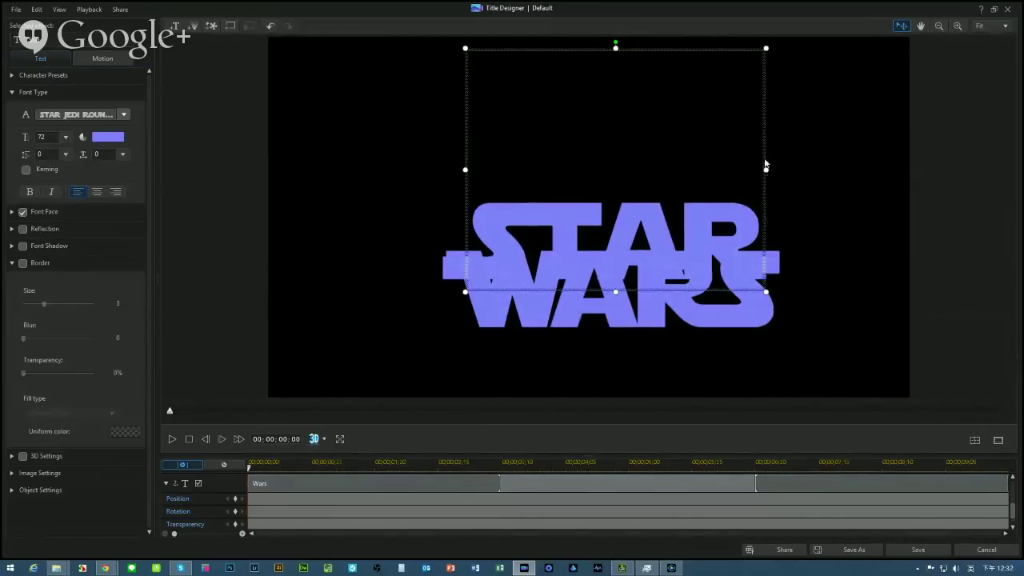
pyautogui.moveTo(466, 137); pyautogui.dragTo(467, 62)
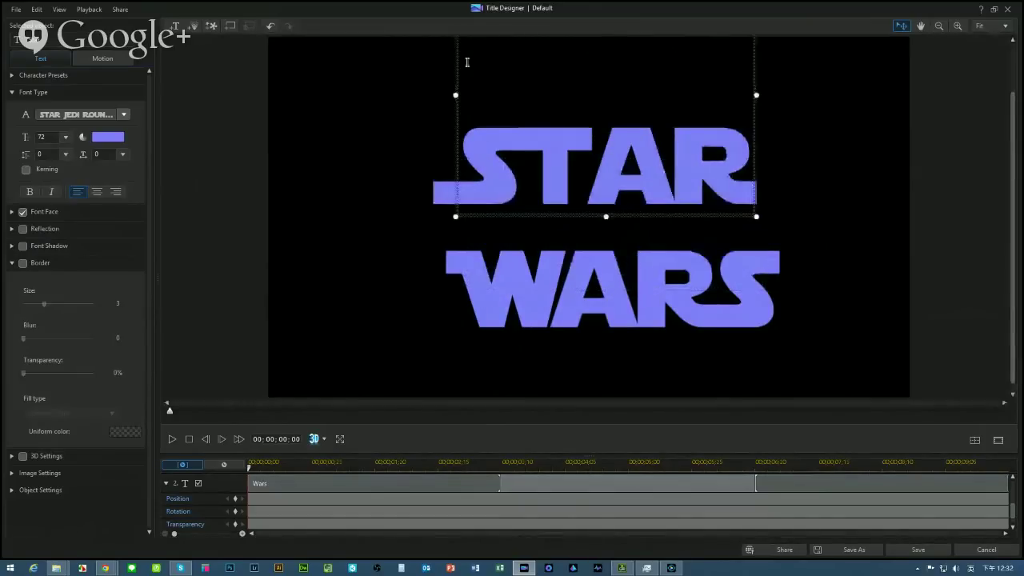
pyautogui.rightClick(408, 152)
pyautogui.moveTo(448, 245)
pyautogui.click(560, 269)
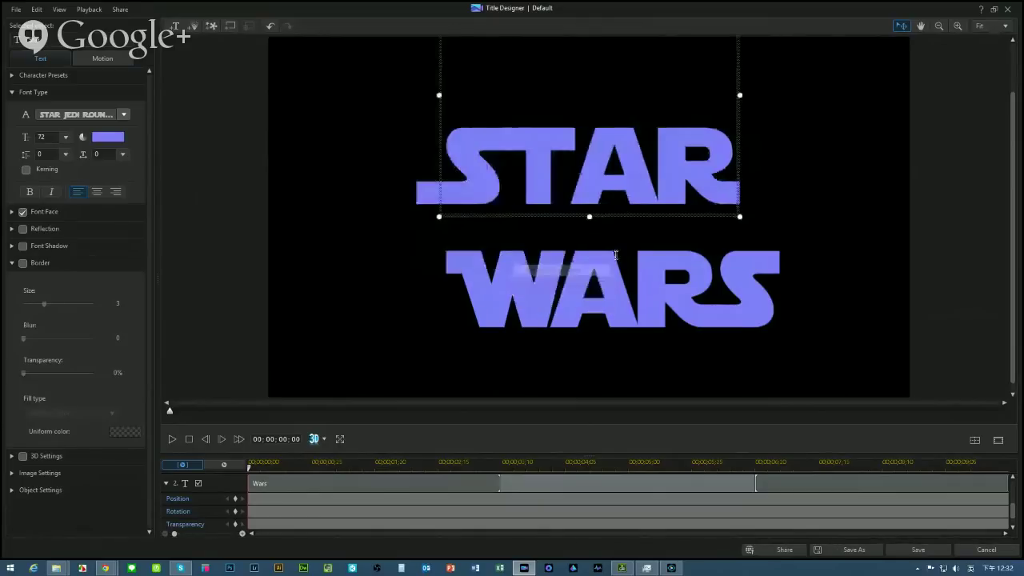
# Move the WARS text up directly beneath STAR so the two words line up as a stacked logo.
pyautogui.click(615, 255)
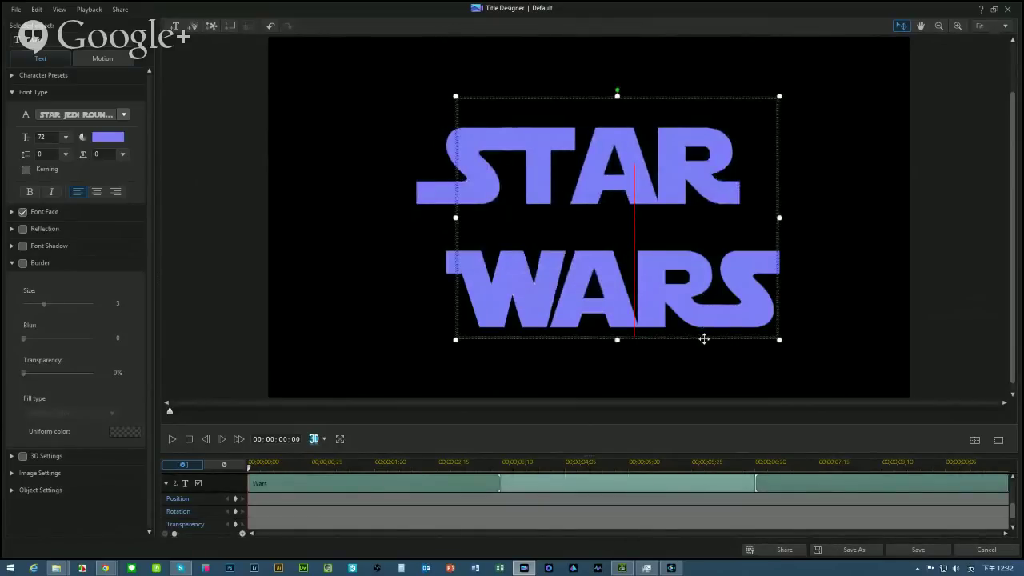
pyautogui.moveTo(704, 339); pyautogui.dragTo(671, 302)
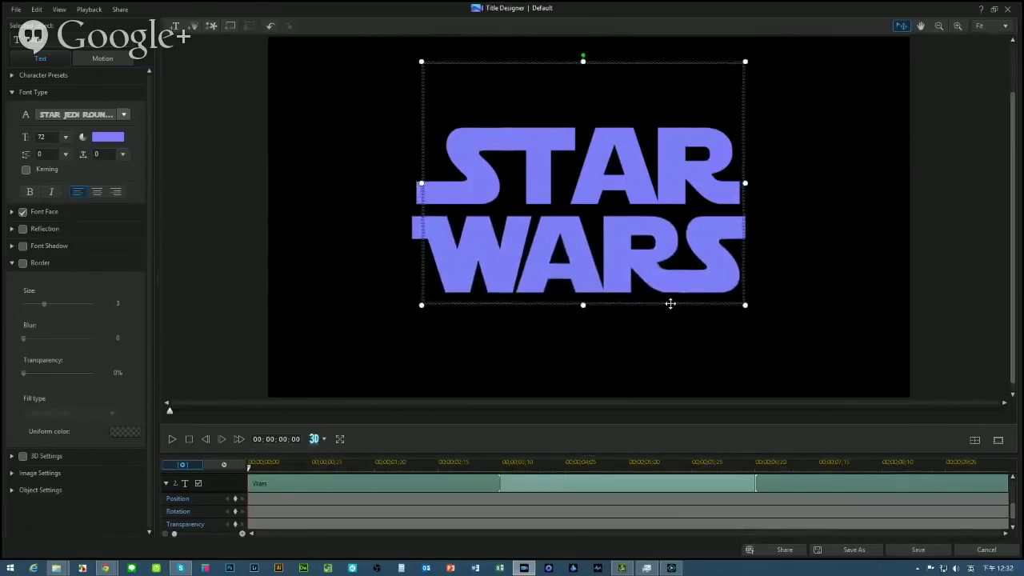
pyautogui.click(235, 192)
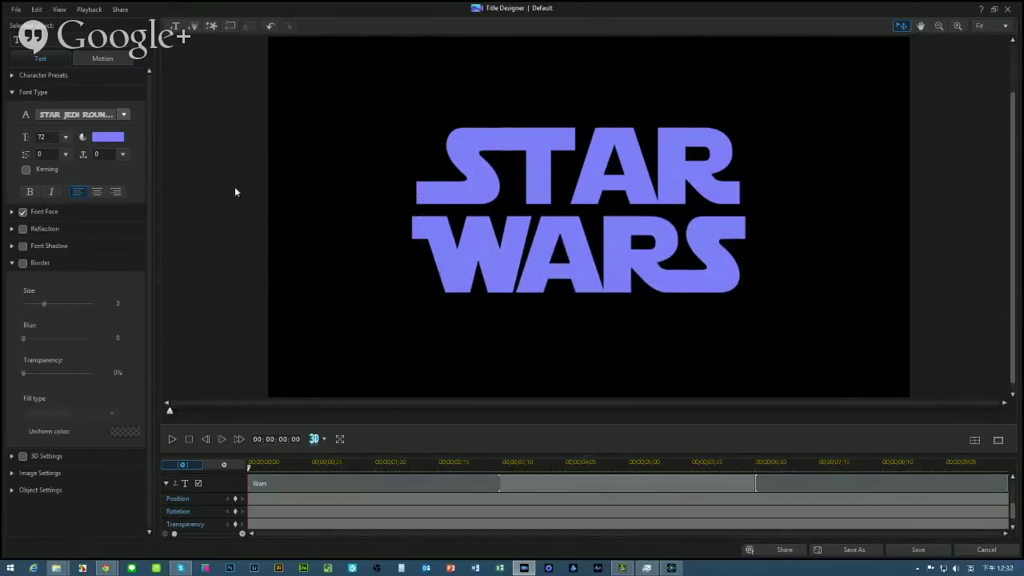
# Select all of the WARS text and turn on its border, undoing the accidental deletion of the text.
pyautogui.click(482, 189)
pyautogui.click(263, 190)
pyautogui.click(497, 148)
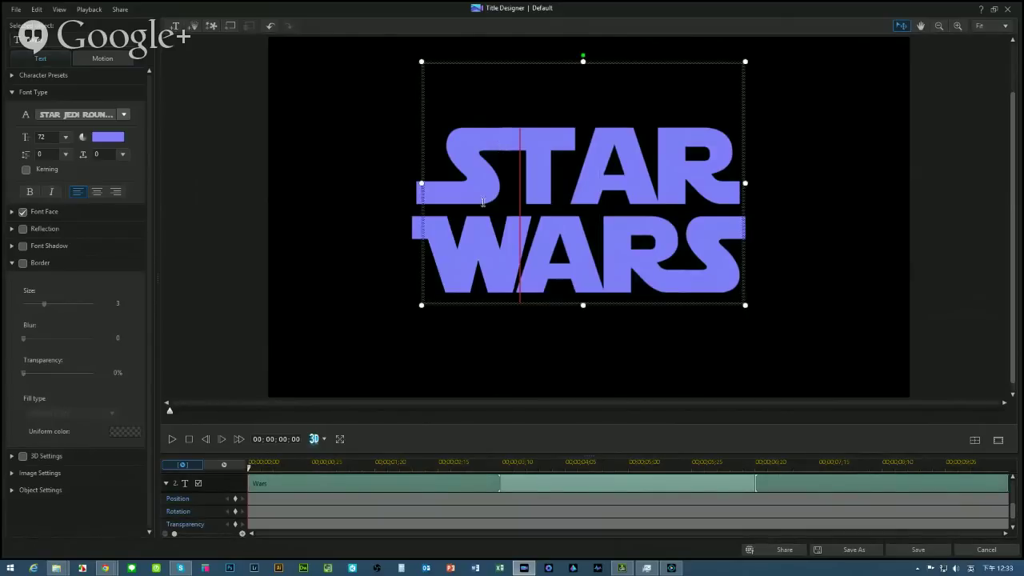
pyautogui.hotkey('ctrl', 'a')
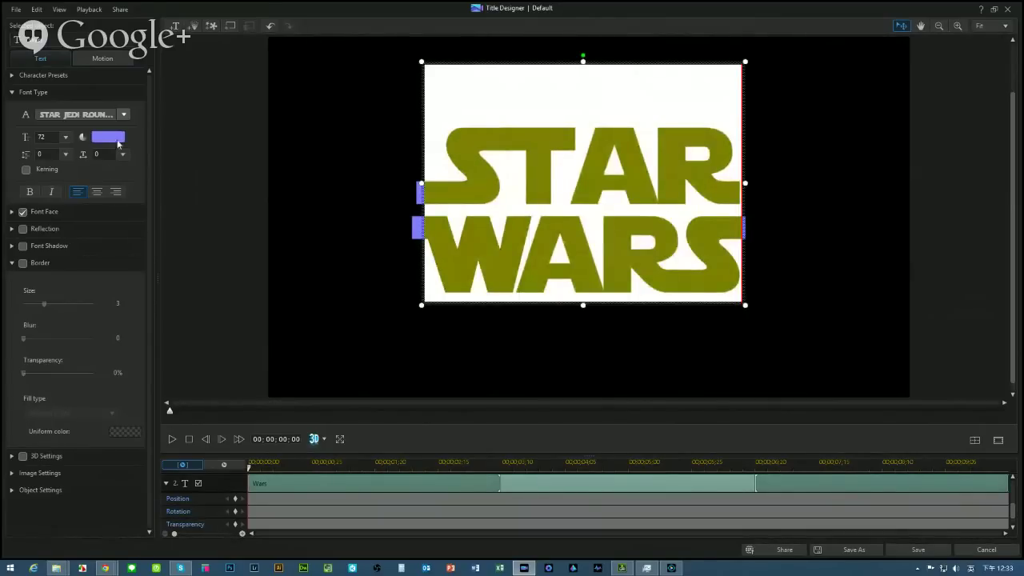
pyautogui.click(24, 265)
pyautogui.press('Delete')
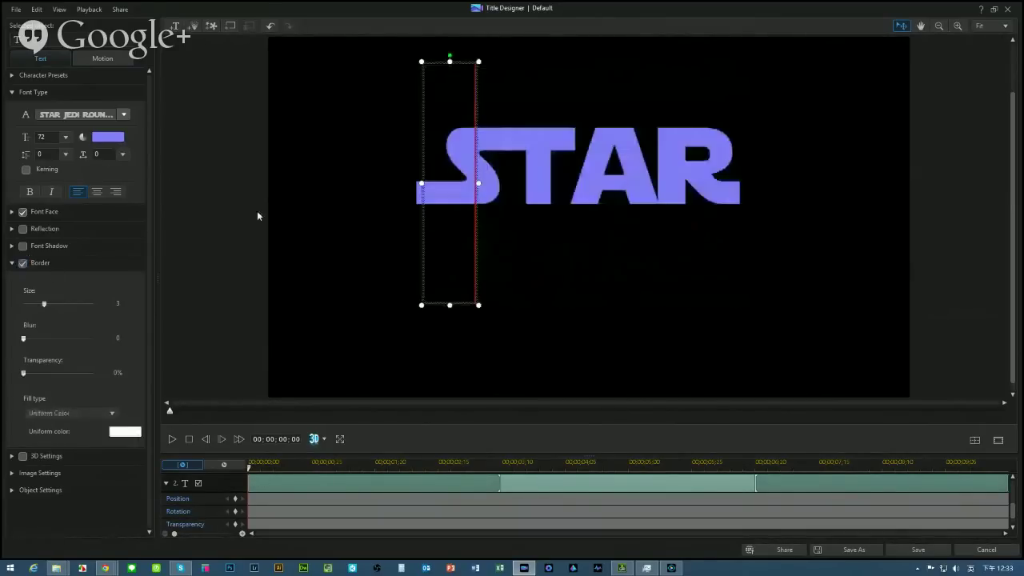
pyautogui.hotkey('ctrl', 'z')
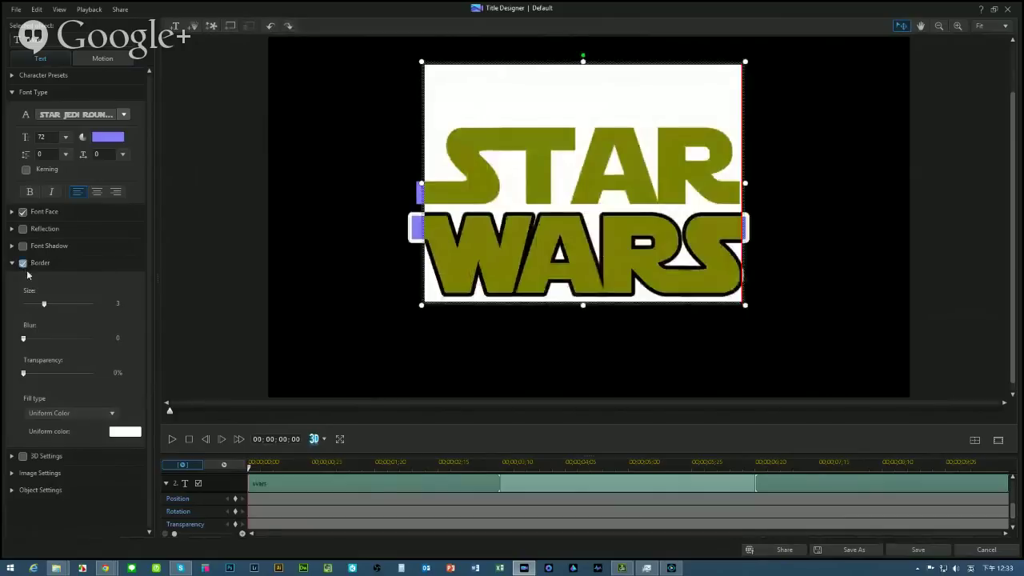
# Set the border of the WARS text to a uniform bright yellow.
pyautogui.click(128, 432)
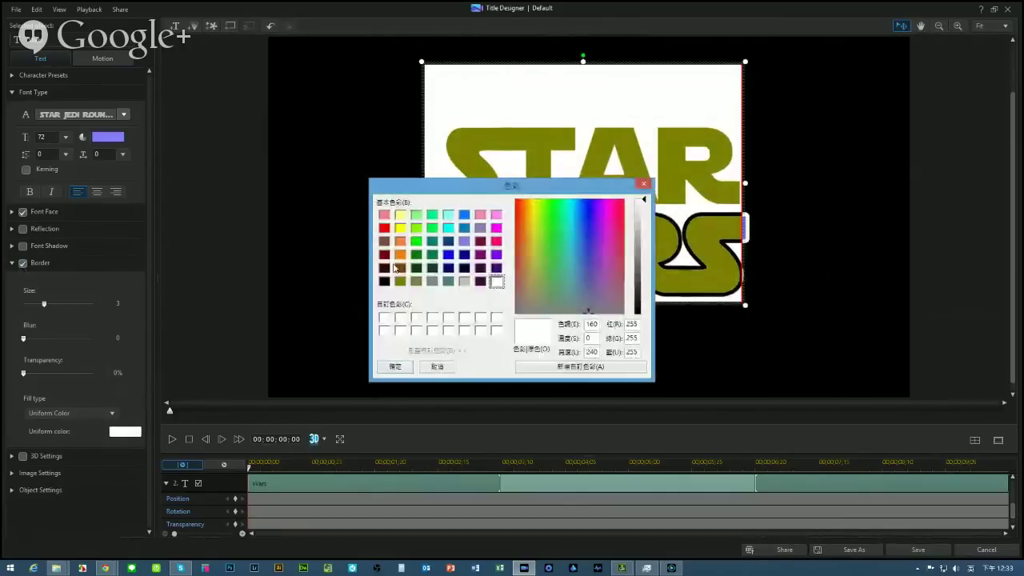
pyautogui.click(400, 229)
pyautogui.click(394, 366)
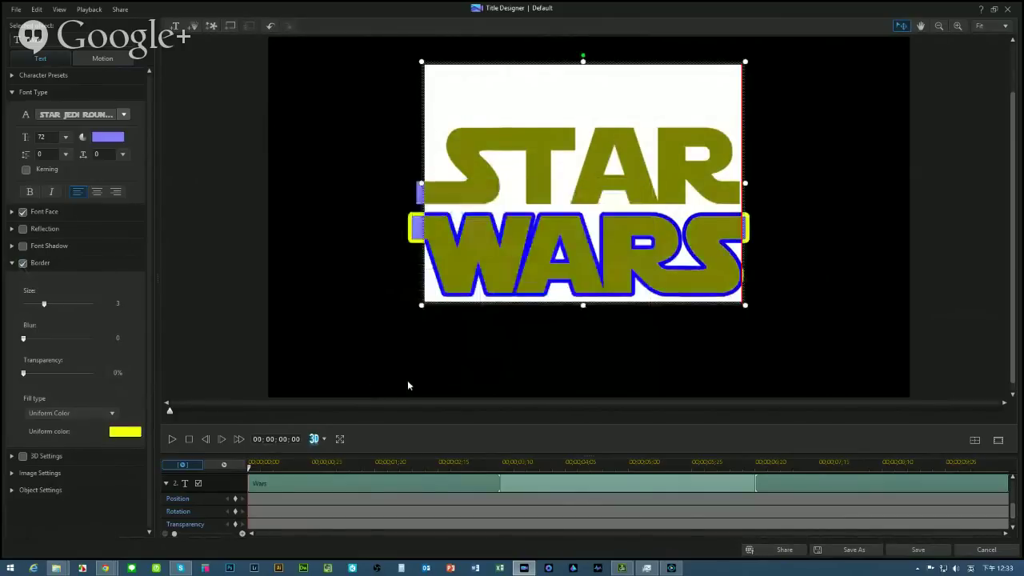
pyautogui.click(382, 289)
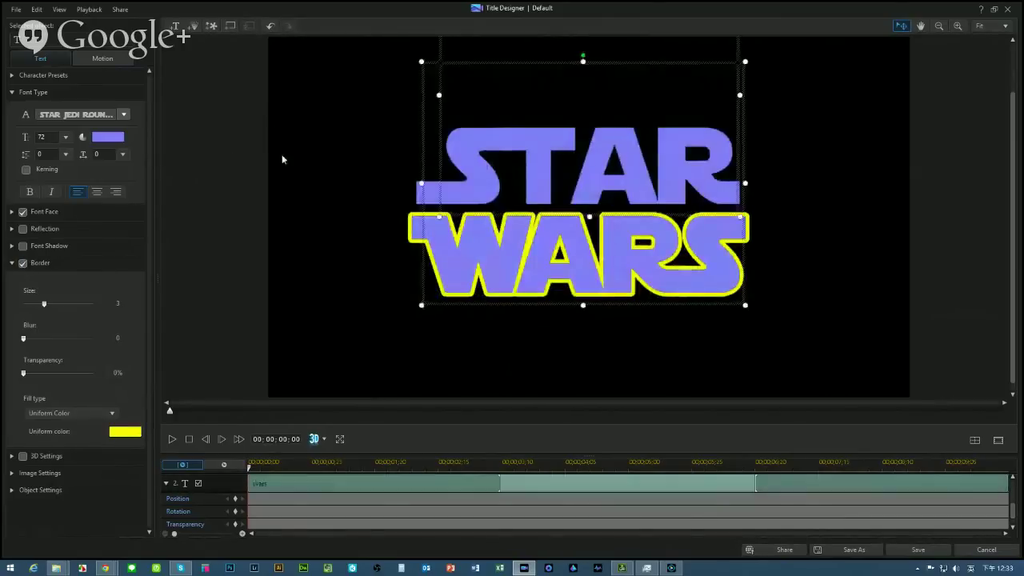
# Select all of the STAR text and give it the same uniform yellow border as WARS.
pyautogui.click(125, 432)
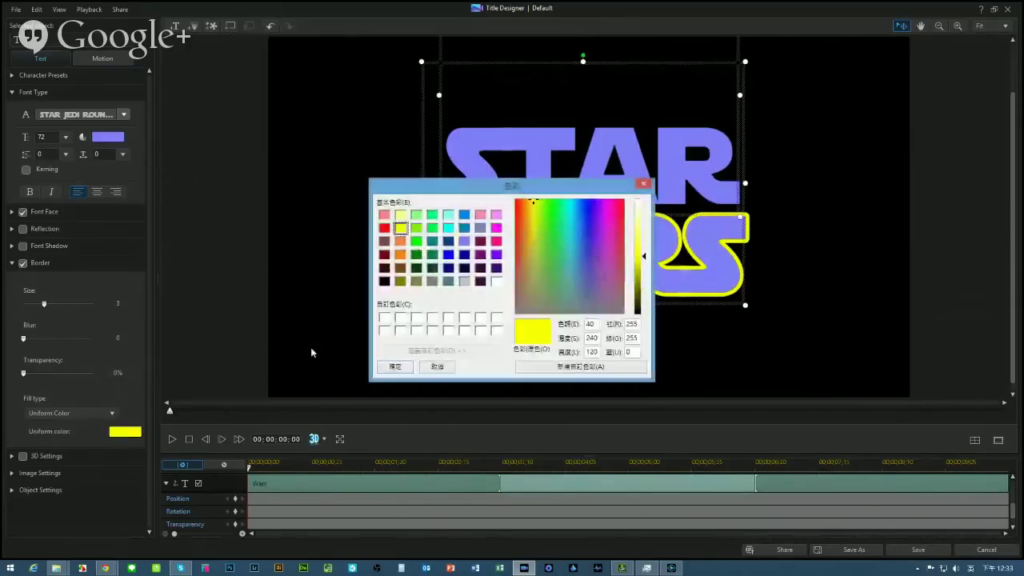
pyautogui.click(395, 366)
pyautogui.click(606, 156)
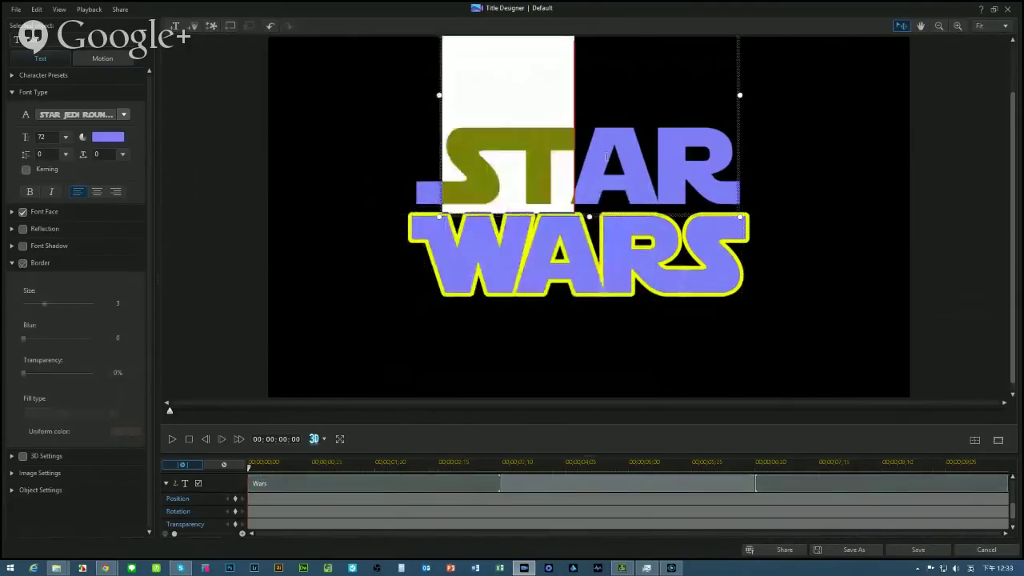
pyautogui.moveTo(606, 156); pyautogui.dragTo(715, 169)
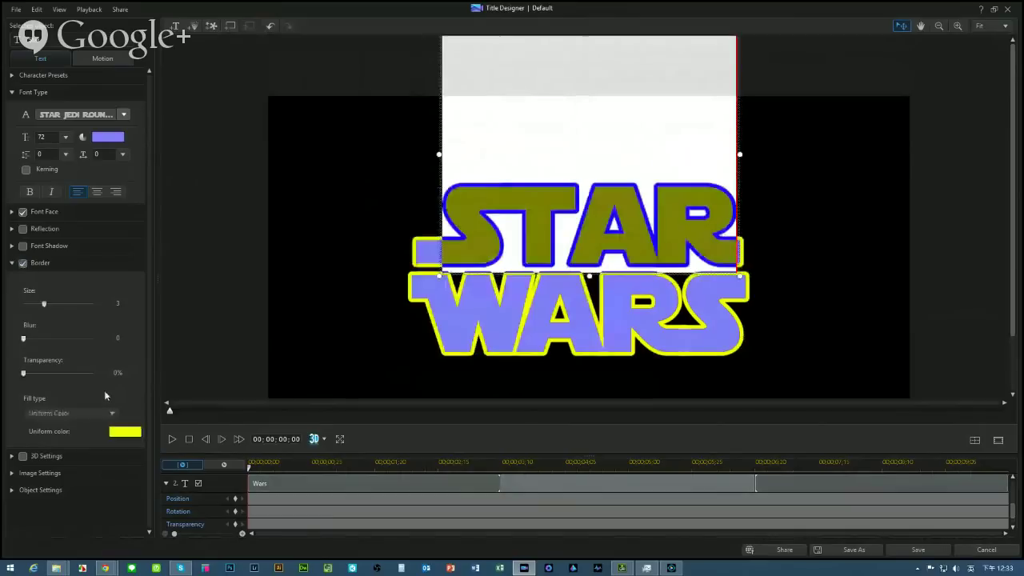
pyautogui.click(125, 432)
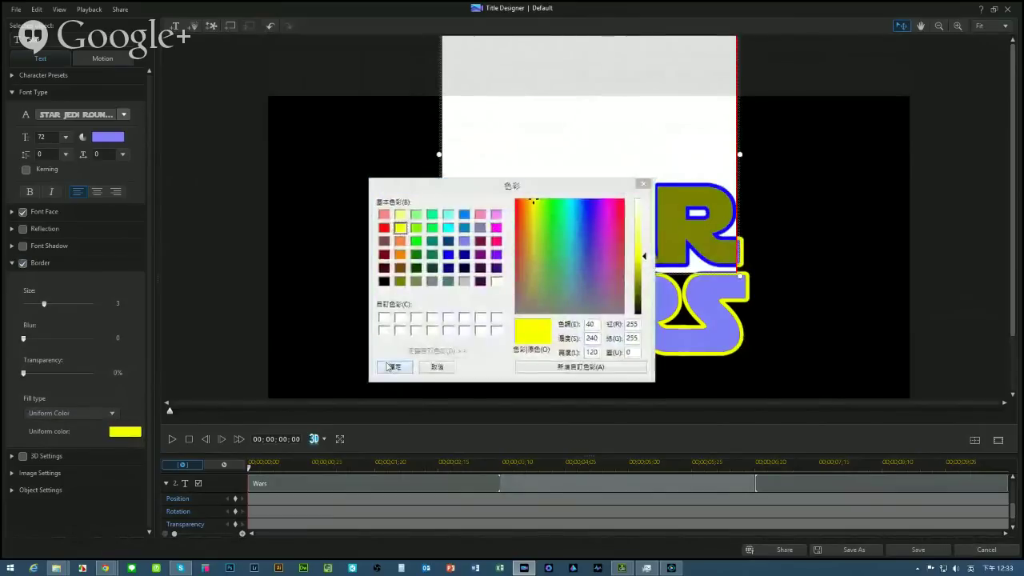
pyautogui.click(394, 365)
pyautogui.click(360, 208)
pyautogui.click(456, 199)
pyautogui.click(420, 171)
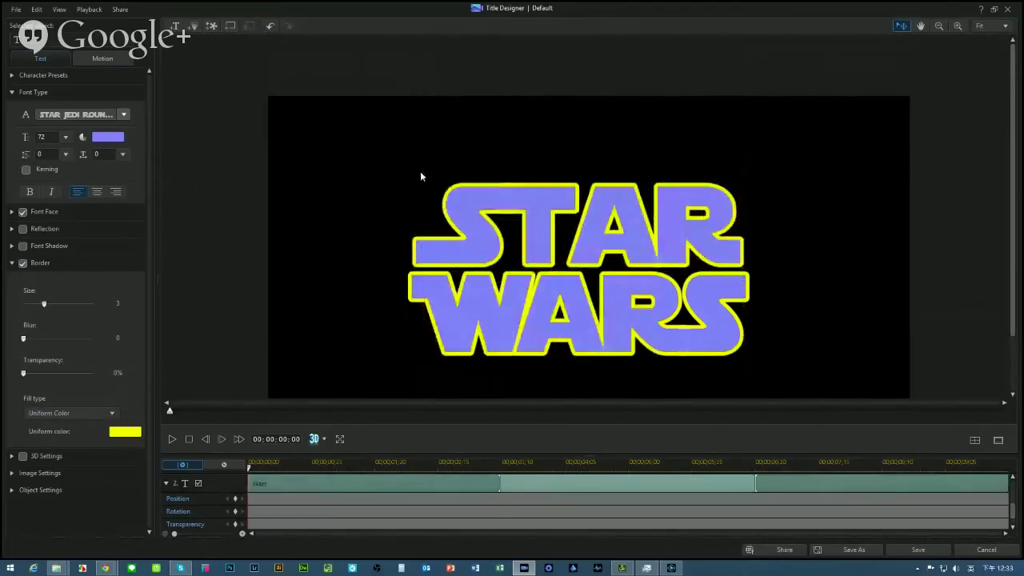
pyautogui.click(437, 293)
pyautogui.click(267, 147)
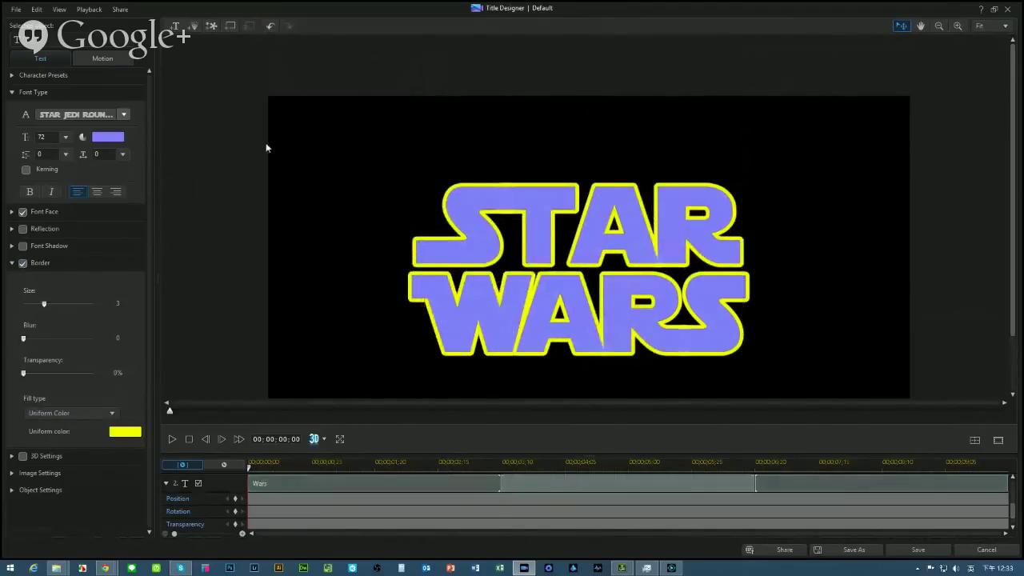
# Select both text objects and set their font color to black, leaving only the yellow outlines.
pyautogui.hotkey('ctrl', 'a')
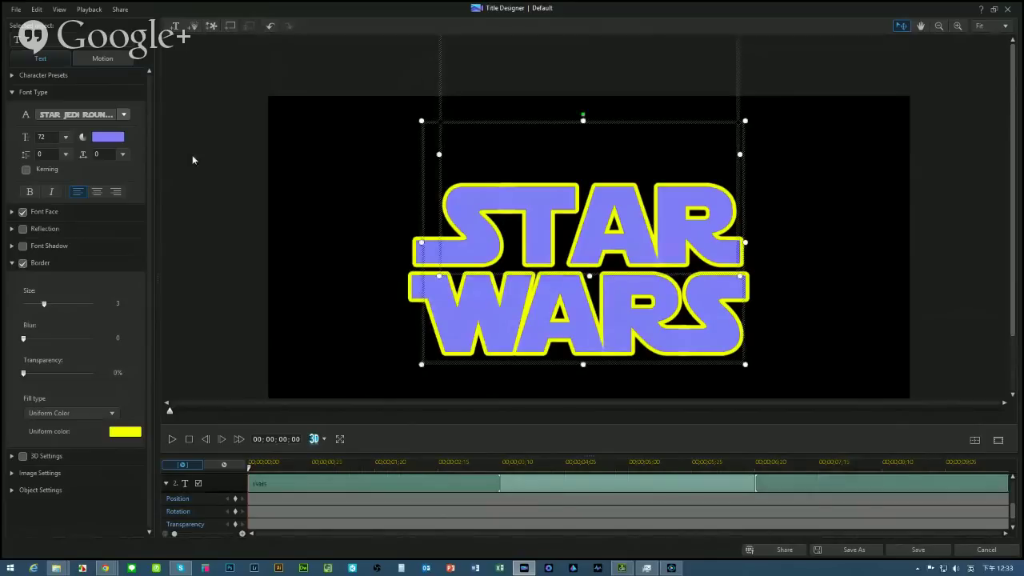
pyautogui.click(108, 137)
pyautogui.click(384, 281)
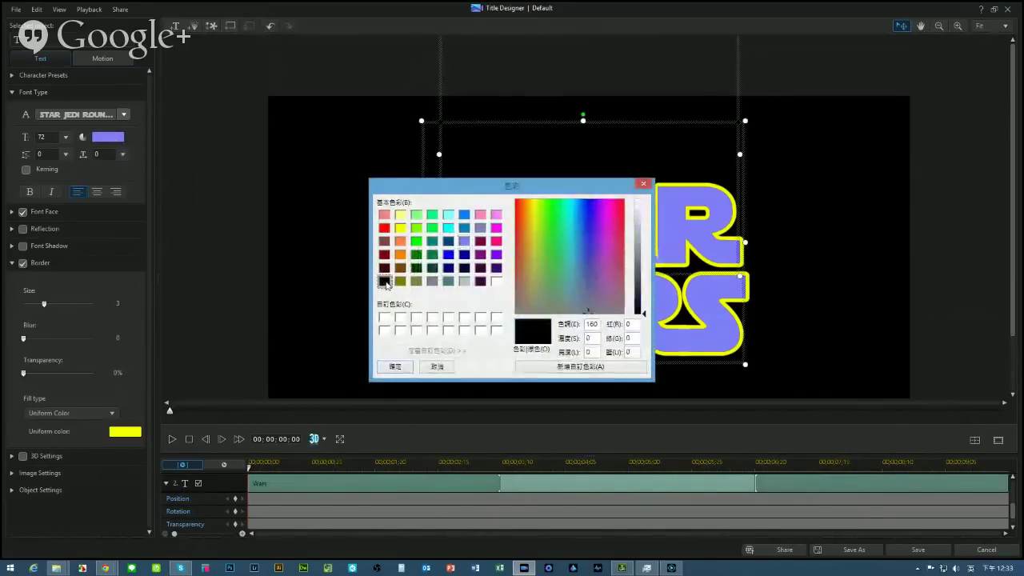
pyautogui.click(395, 367)
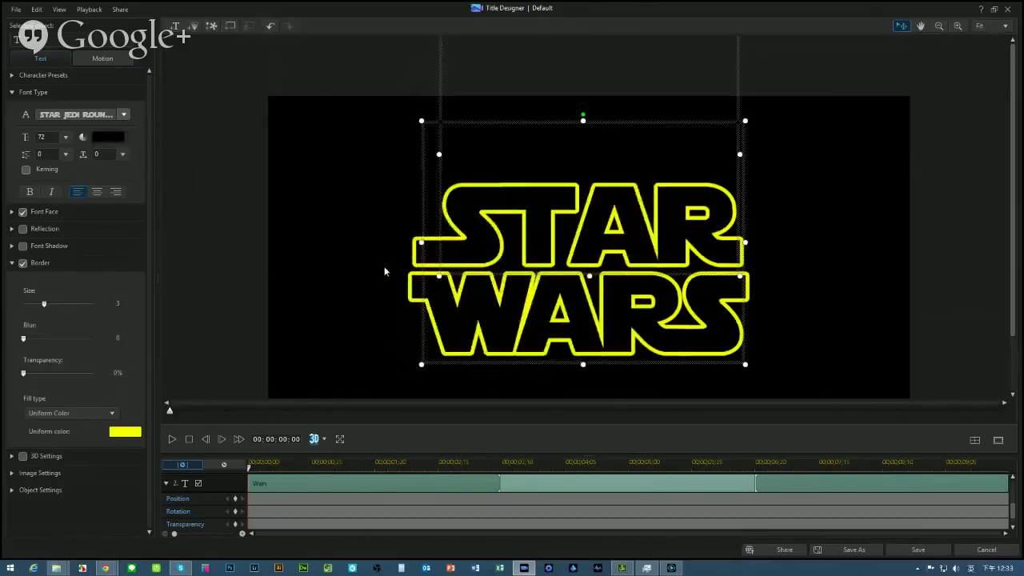
pyautogui.click(337, 183)
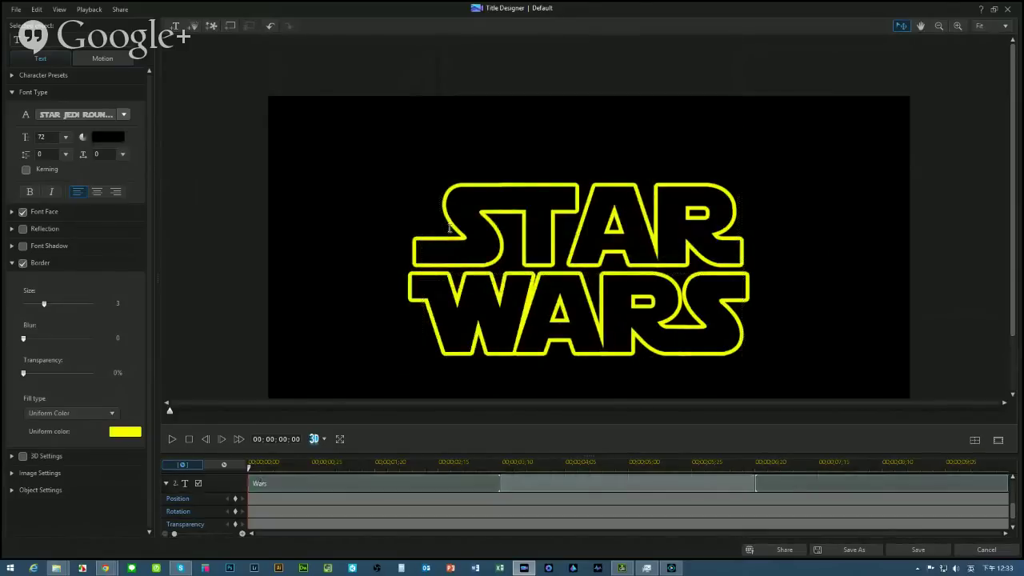
# Nudge the WARS text slightly down beneath STAR and save the finished title.
pyautogui.click(685, 352)
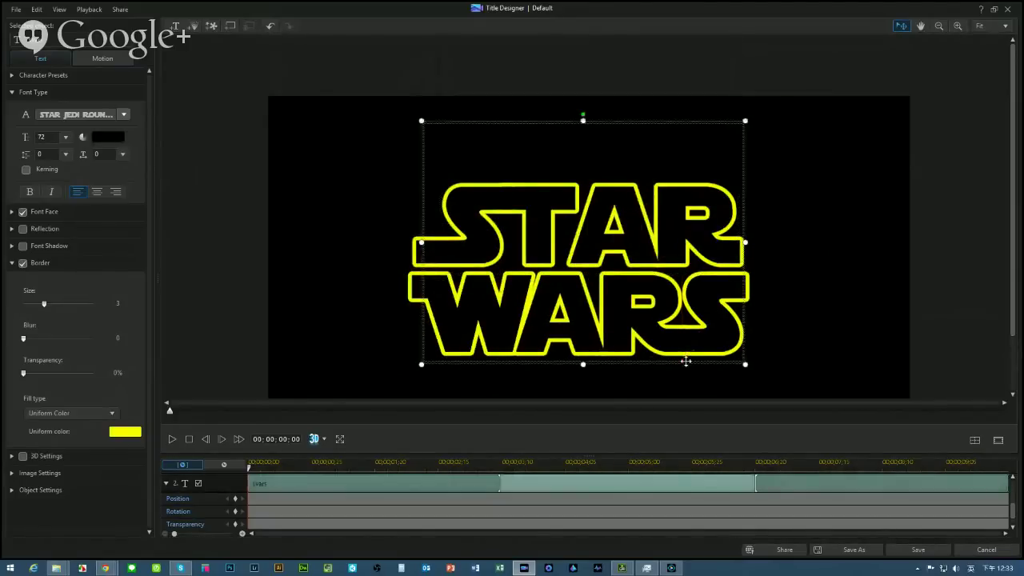
pyautogui.moveTo(686, 360); pyautogui.dragTo(685, 362)
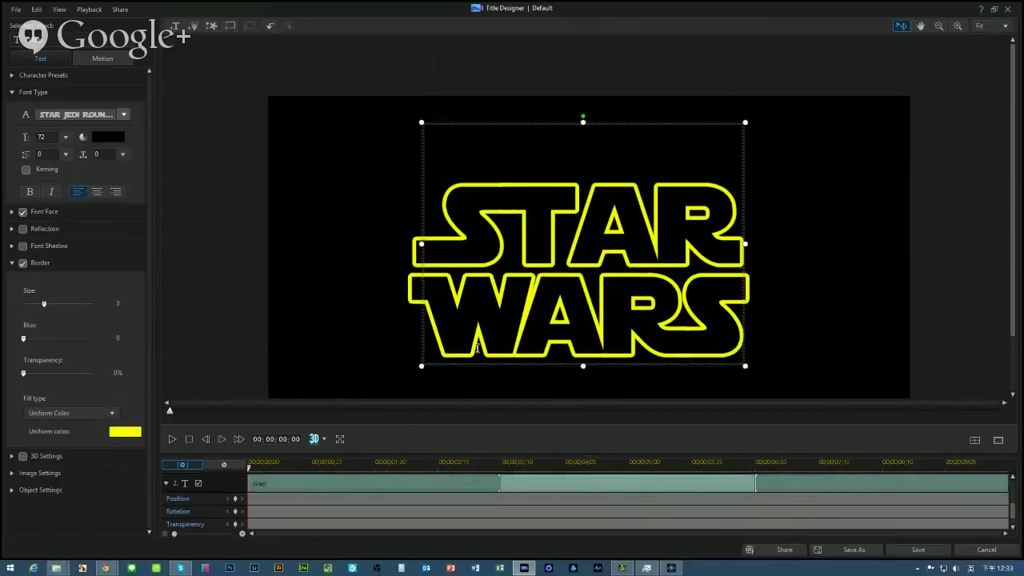
pyautogui.click(294, 235)
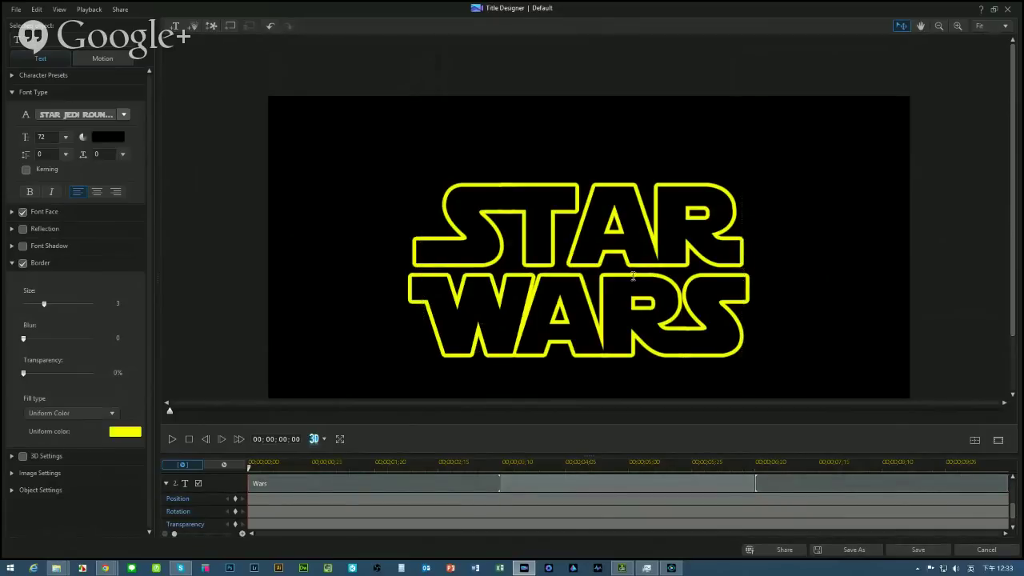
pyautogui.moveTo(1010, 237); pyautogui.dragTo(1010, 288)
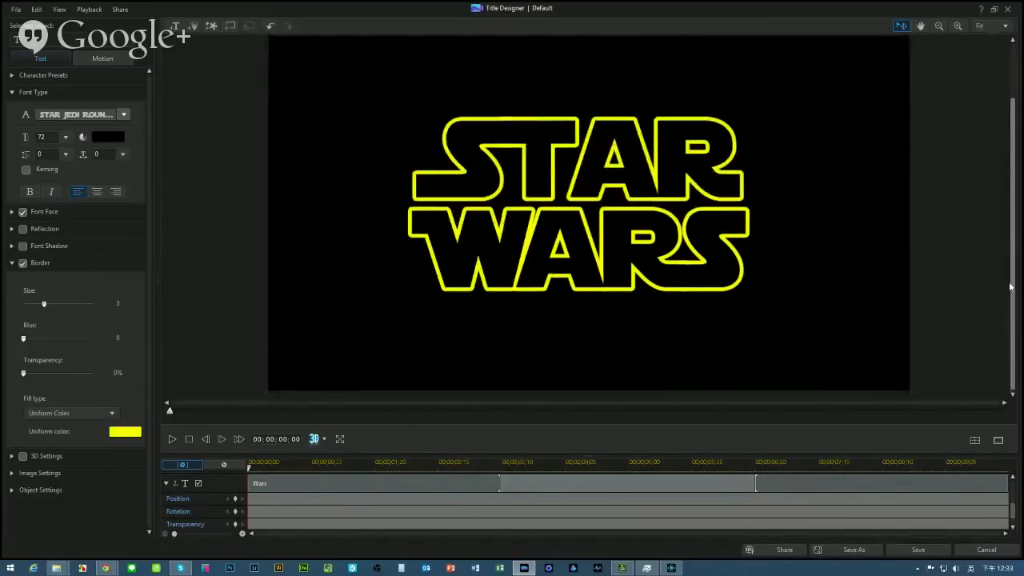
pyautogui.click(917, 550)
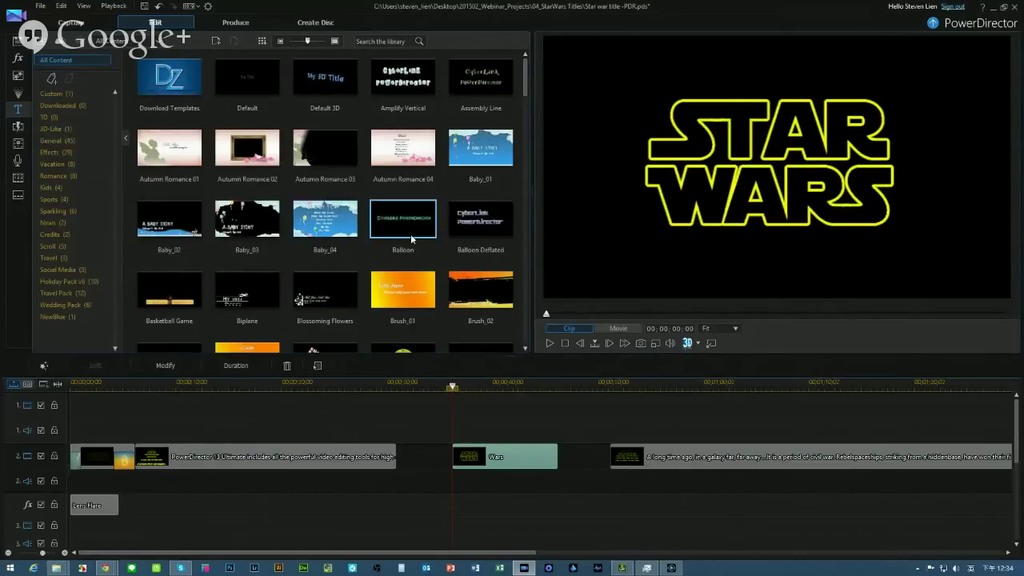
pyautogui.scroll(-1, 524, 112)
pyautogui.scroll(-3, 524, 112)
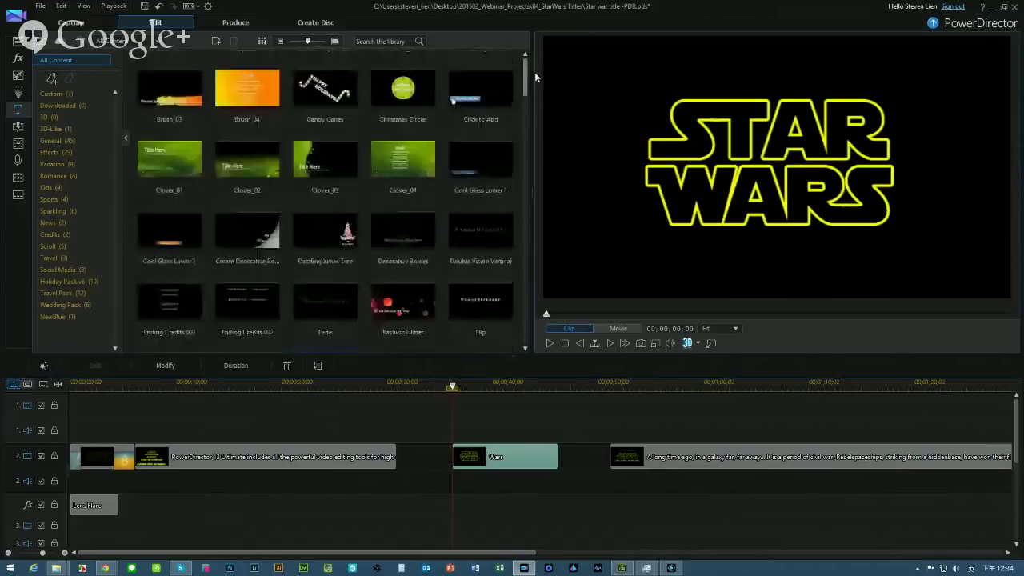
pyautogui.scroll(4, 528, 111)
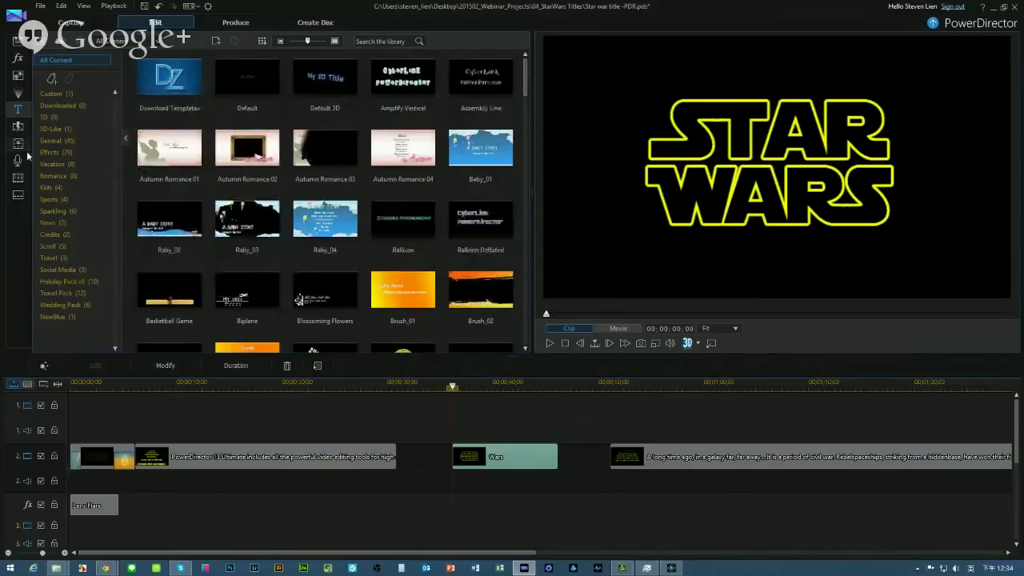
# Add the Cross transition to the start of the Wars title clip and extend the clip's end to the scrolling text clip.
pyautogui.click(17, 126)
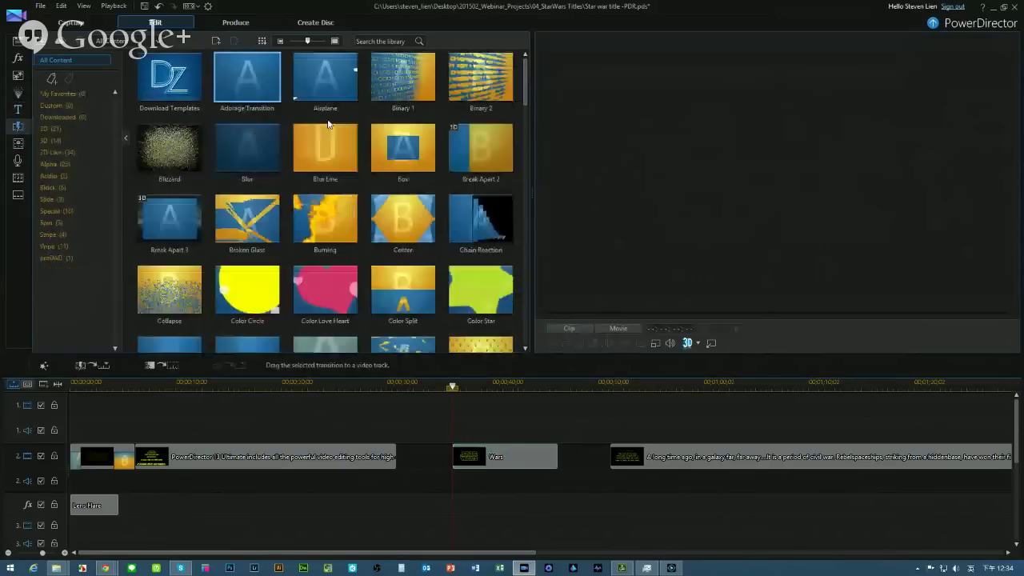
pyautogui.moveTo(526, 80); pyautogui.dragTo(526, 158)
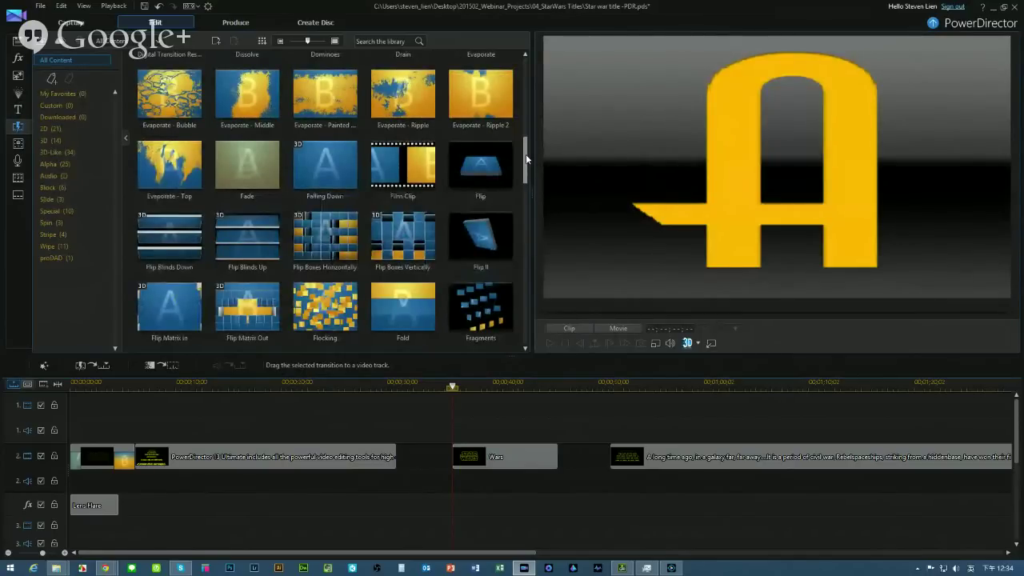
pyautogui.click(401, 41)
pyautogui.write('cros')
pyautogui.press('Return')
pyautogui.click(176, 72)
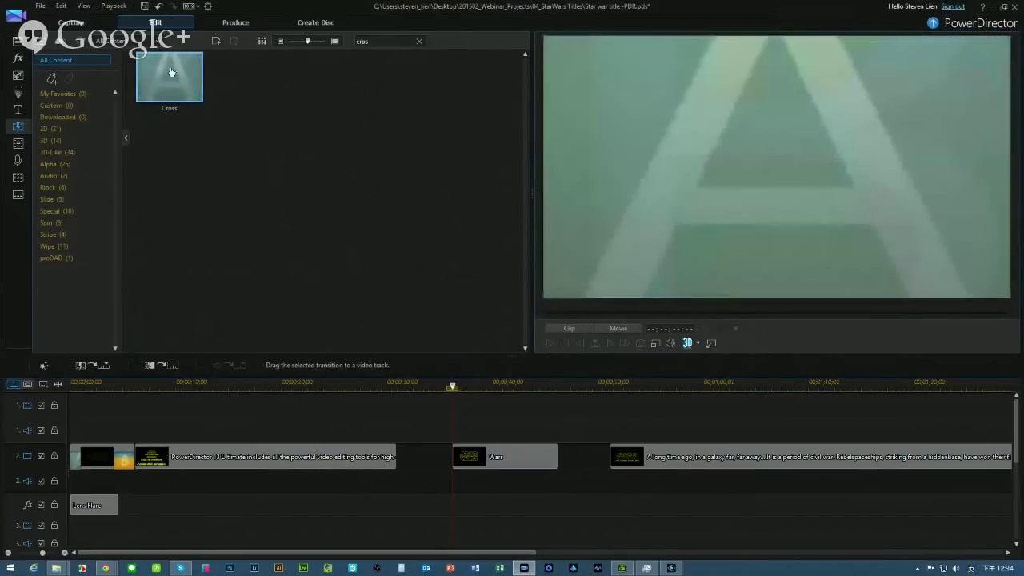
pyautogui.moveTo(467, 466); pyautogui.dragTo(459, 462)
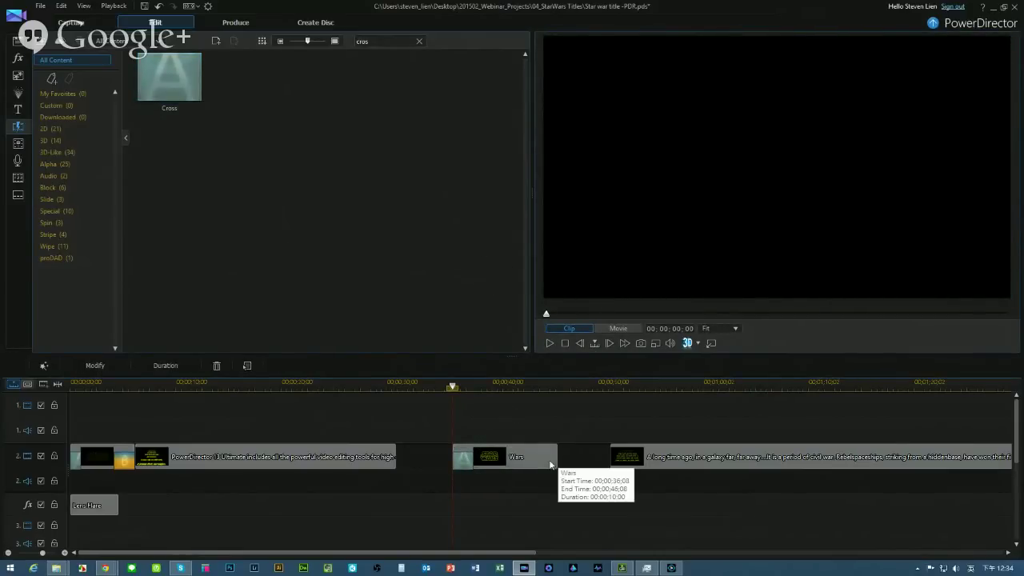
pyautogui.moveTo(557, 457); pyautogui.dragTo(610, 458)
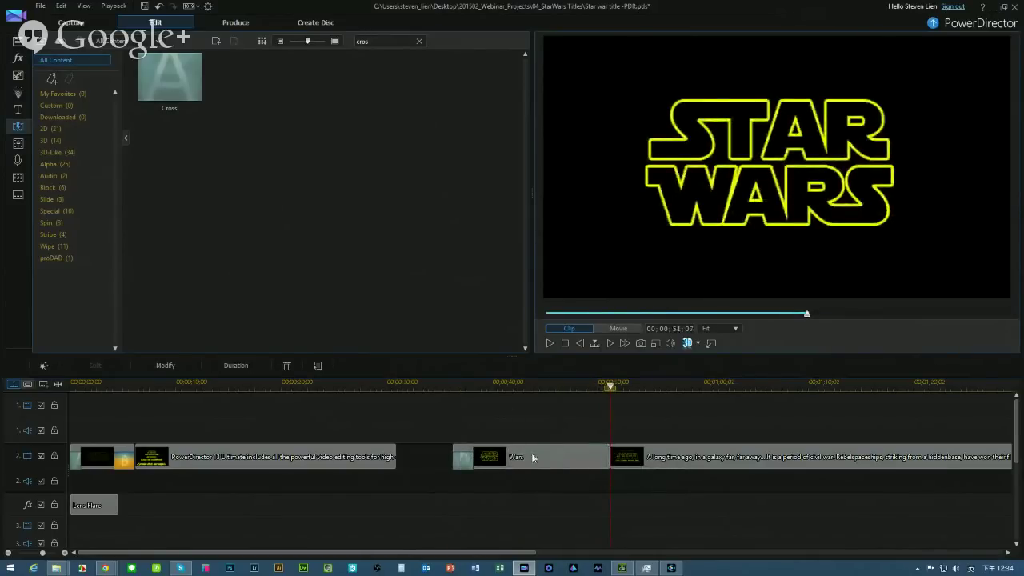
# Set the duration of the Wars clip's opening Cross transition to 10 seconds and play back the fade-in.
pyautogui.click(462, 457)
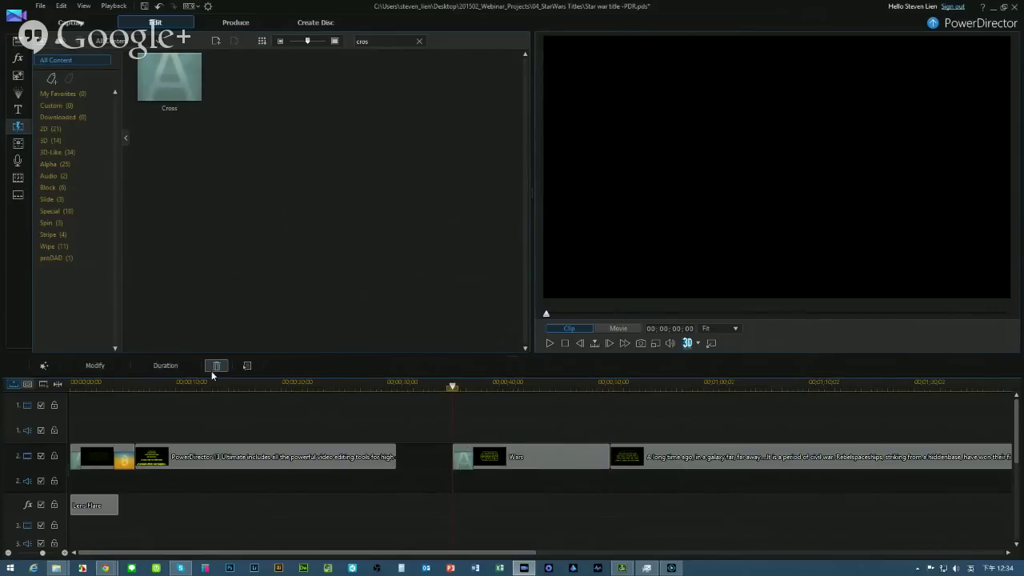
pyautogui.click(168, 365)
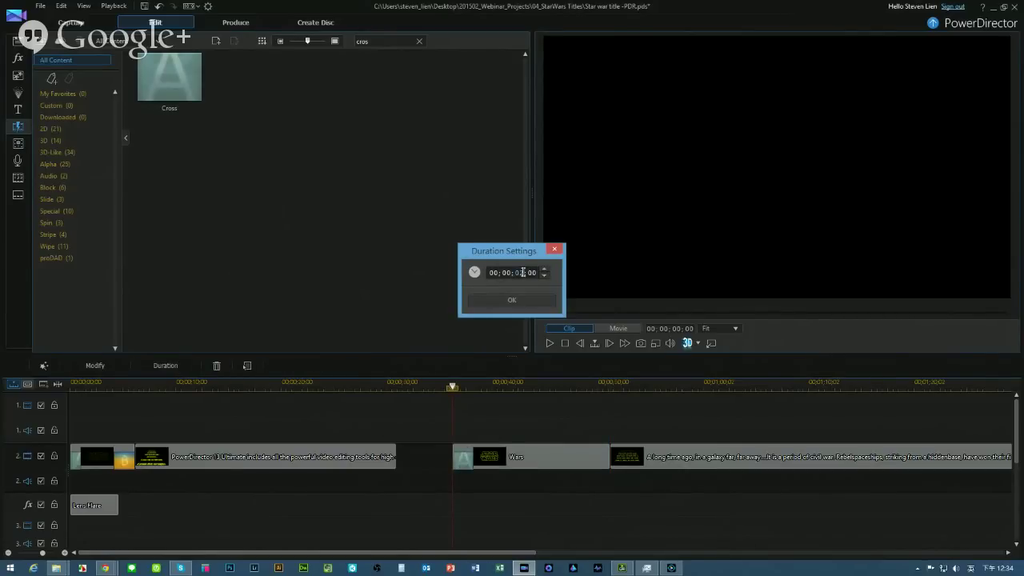
pyautogui.click(511, 300)
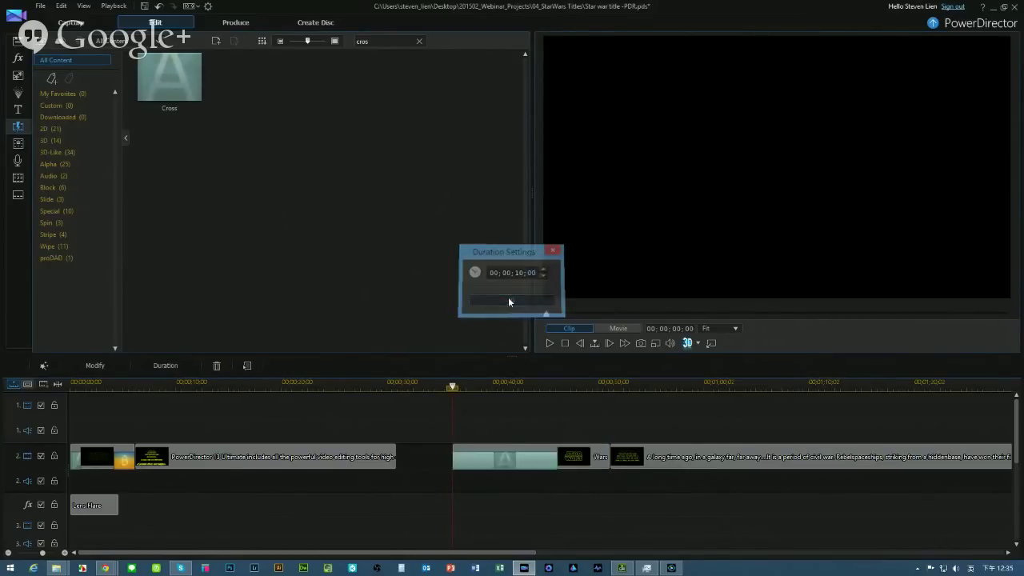
pyautogui.click(551, 344)
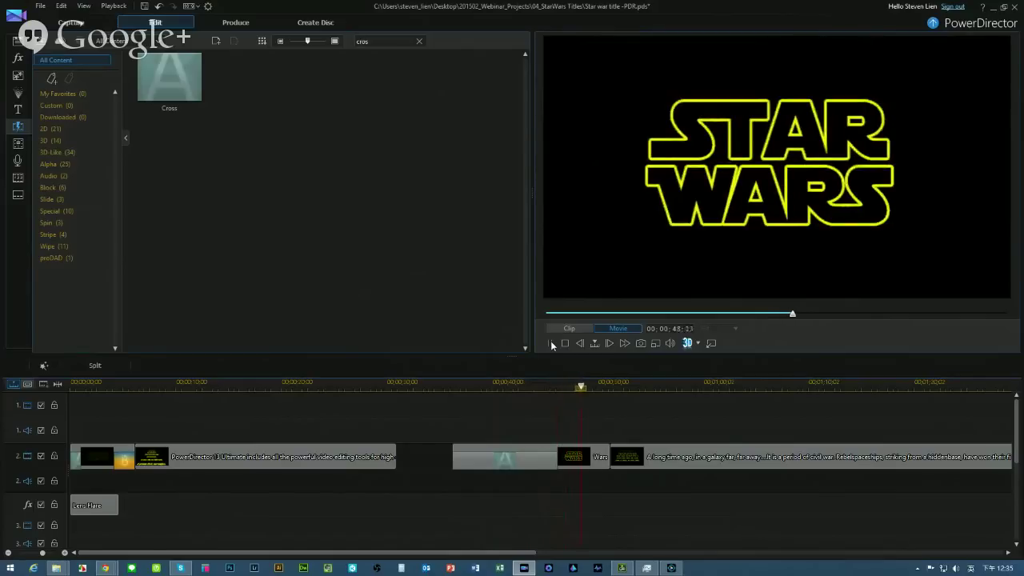
pyautogui.click(550, 342)
# Find the Fade transition, add it to the end of the Wars clip, and preview the fade-out.
pyautogui.click(419, 41)
pyautogui.click(398, 41)
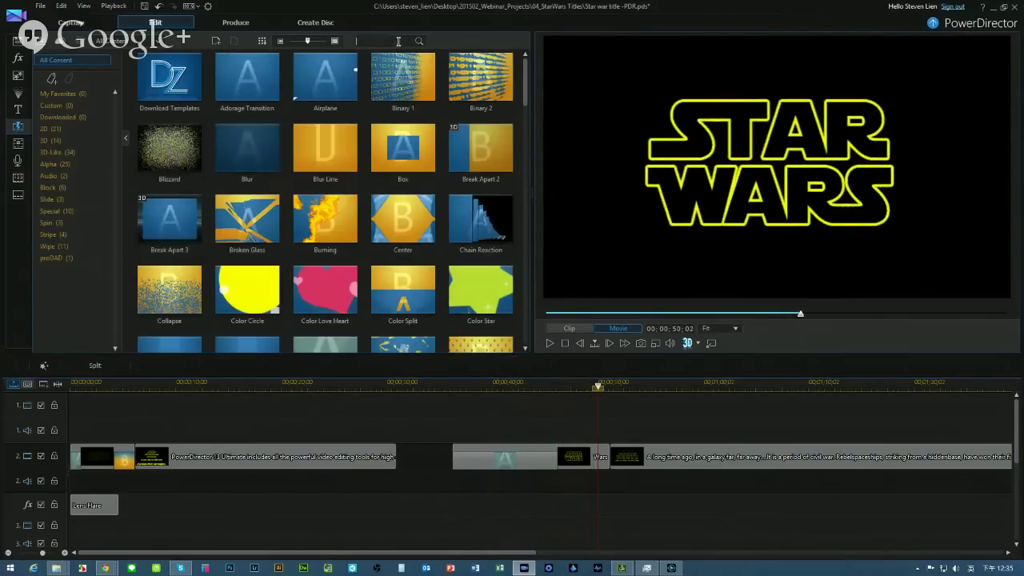
pyautogui.write('fade')
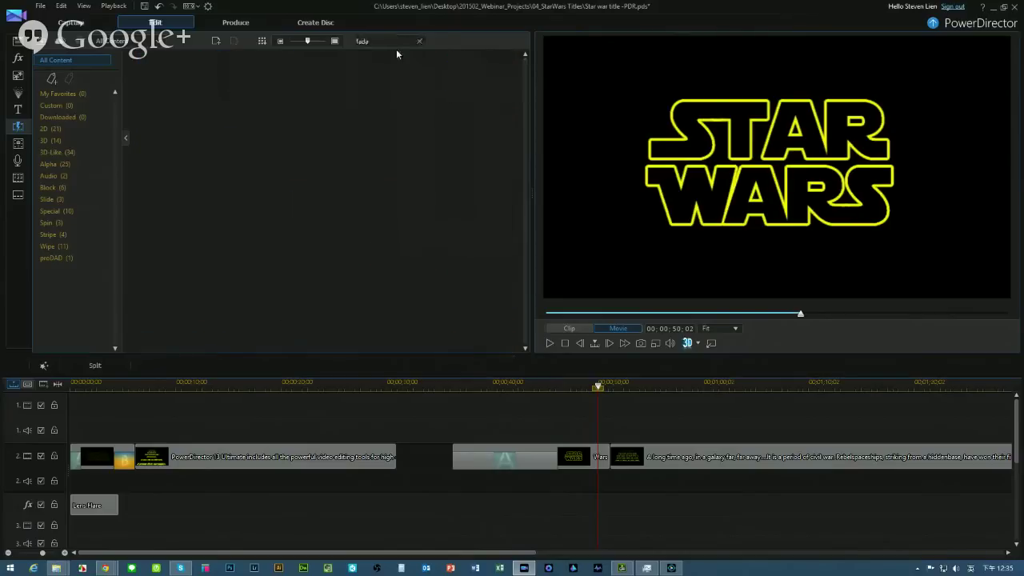
pyautogui.moveTo(169, 78); pyautogui.dragTo(599, 466)
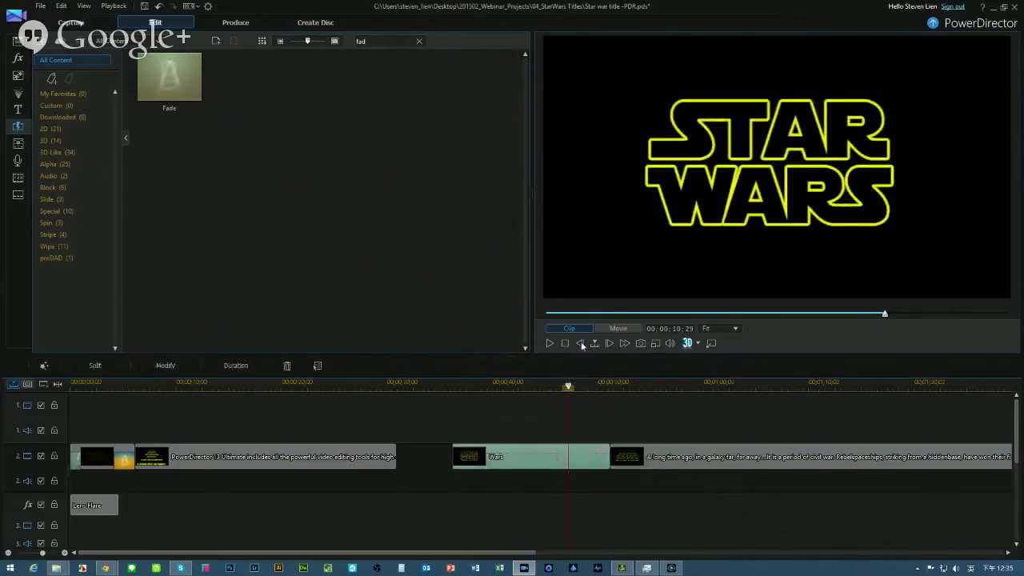
pyautogui.click(551, 342)
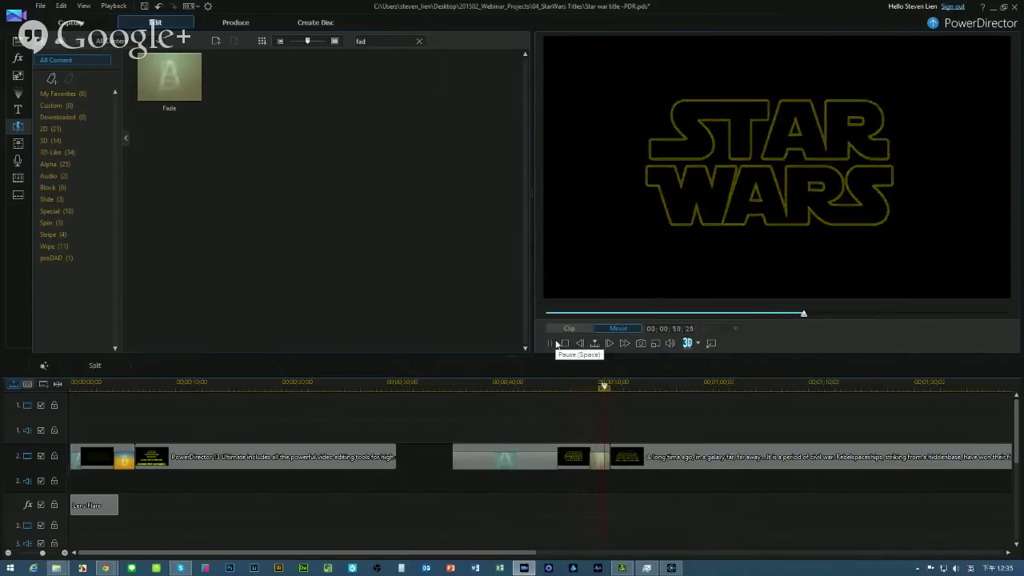
pyautogui.click(563, 343)
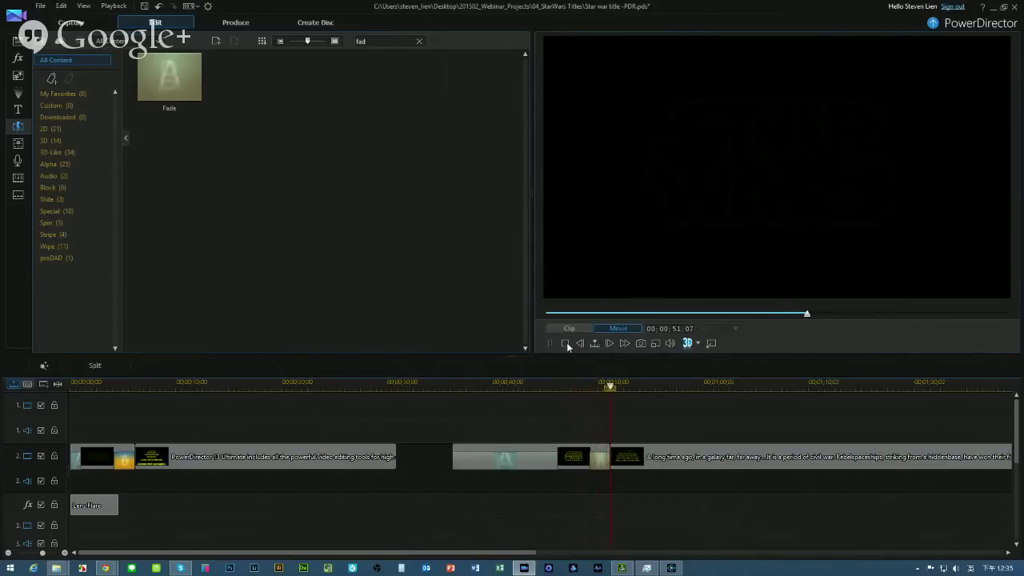
pyautogui.click(568, 453)
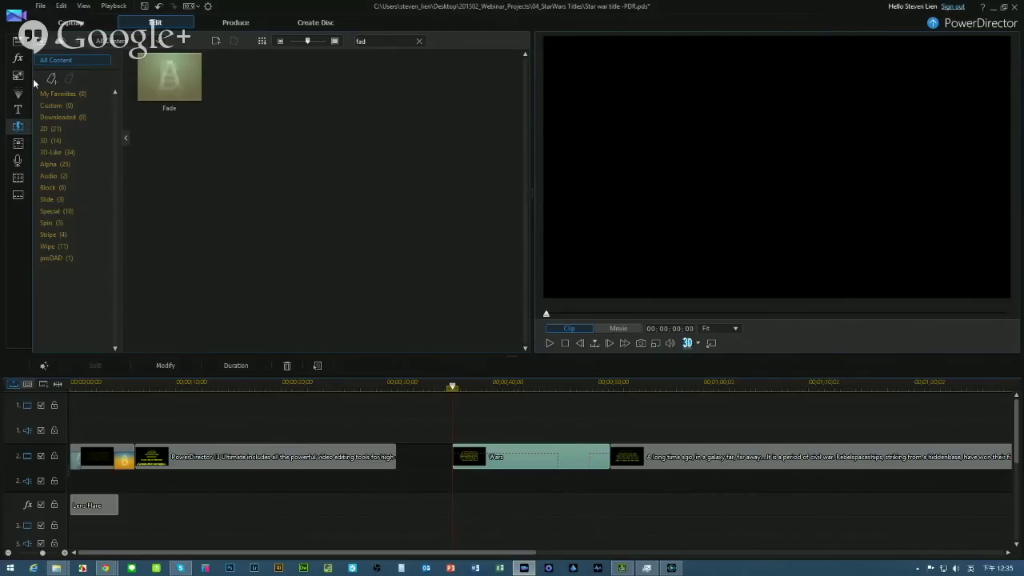
# Browse the video effects library, preview the Bump Map effect, and check the logo partway through the Wars clip.
pyautogui.click(16, 57)
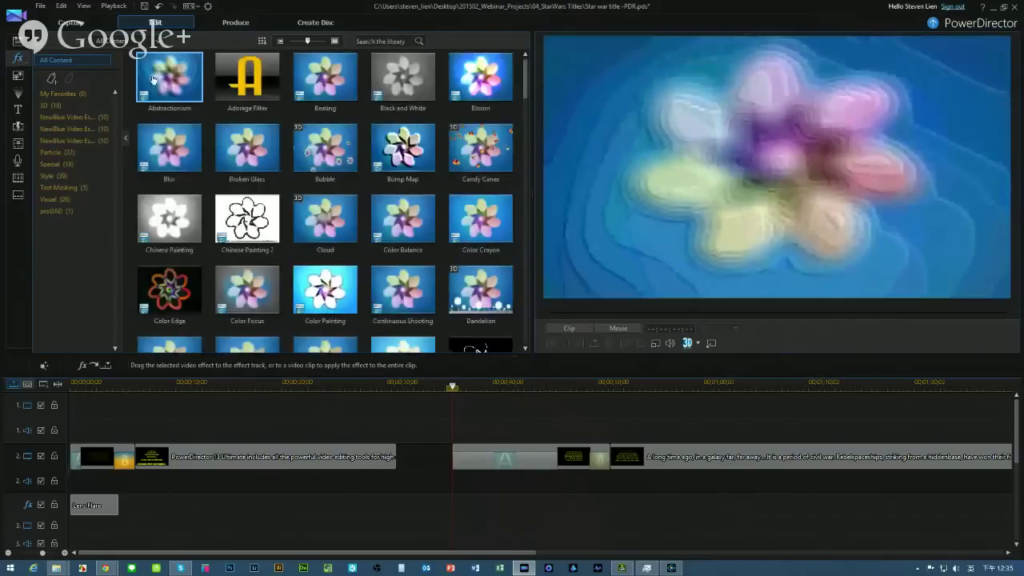
pyautogui.moveTo(525, 79); pyautogui.dragTo(524, 95)
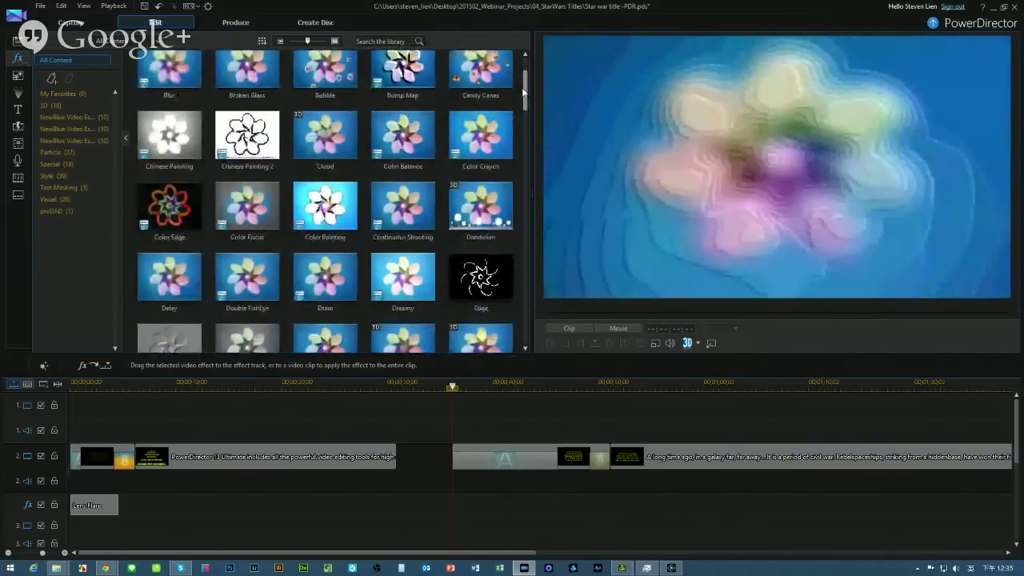
pyautogui.scroll(1, 525, 94)
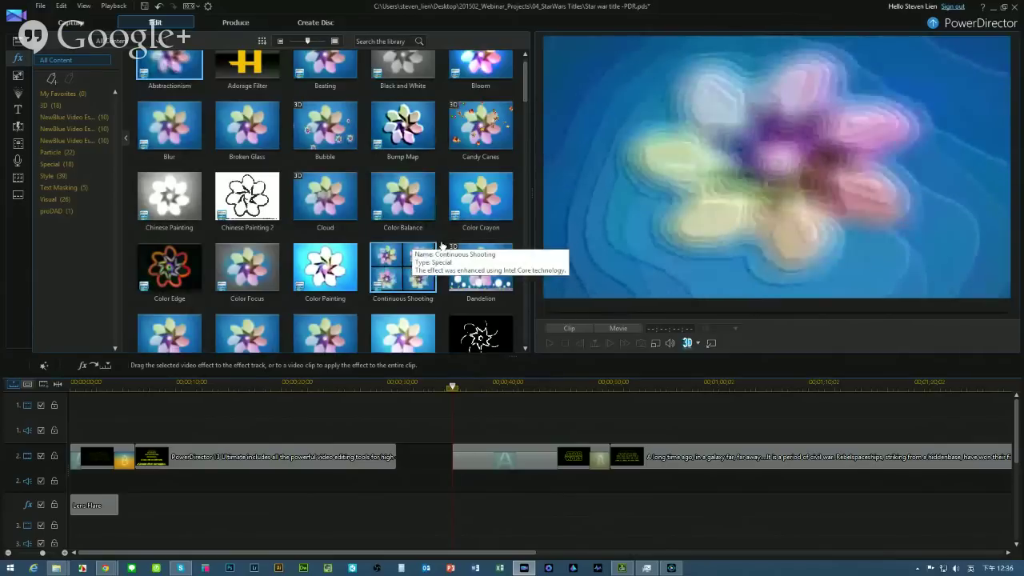
pyautogui.click(430, 145)
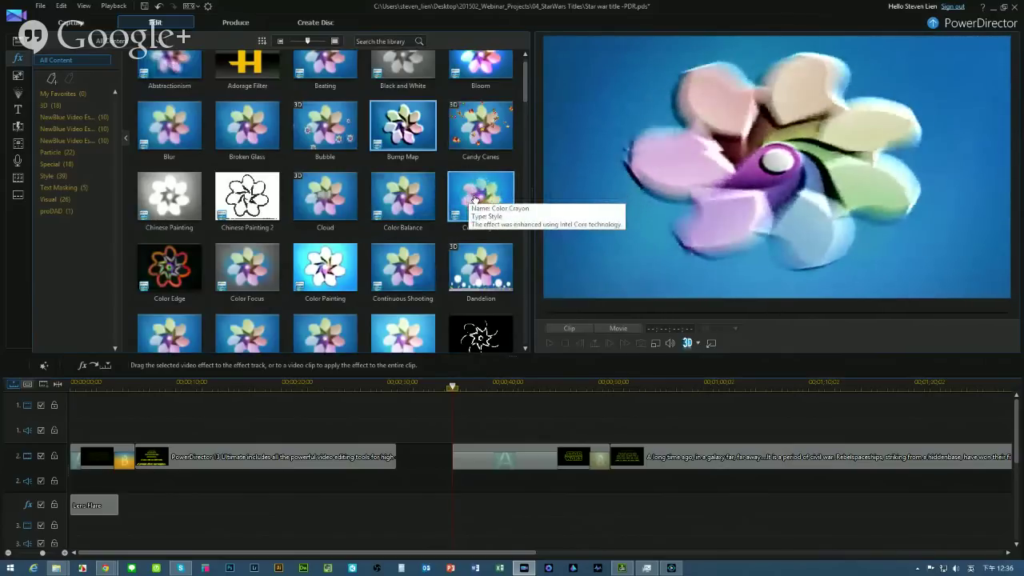
pyautogui.click(569, 457)
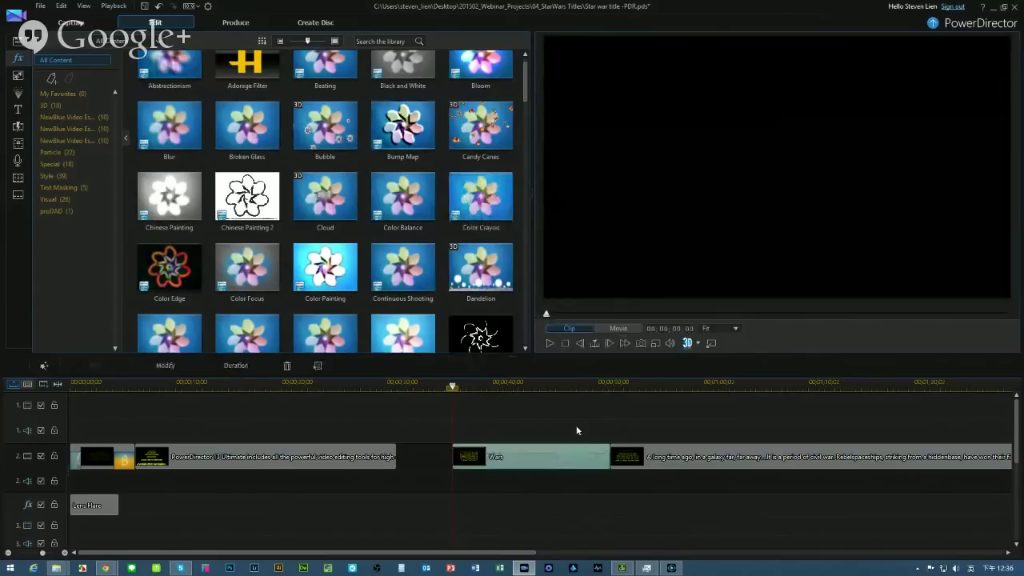
pyautogui.click(514, 388)
pyautogui.click(540, 391)
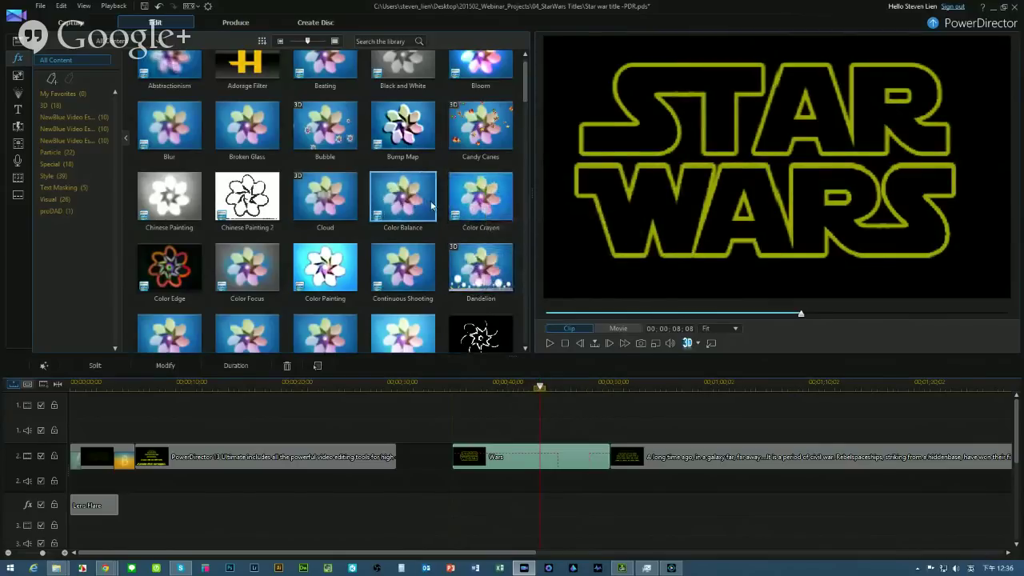
# Search the effects for "len", place Lens Flare on the effect track beneath the end part of the Wars clip, and play it back.
pyautogui.moveTo(528, 80); pyautogui.dragTo(528, 195)
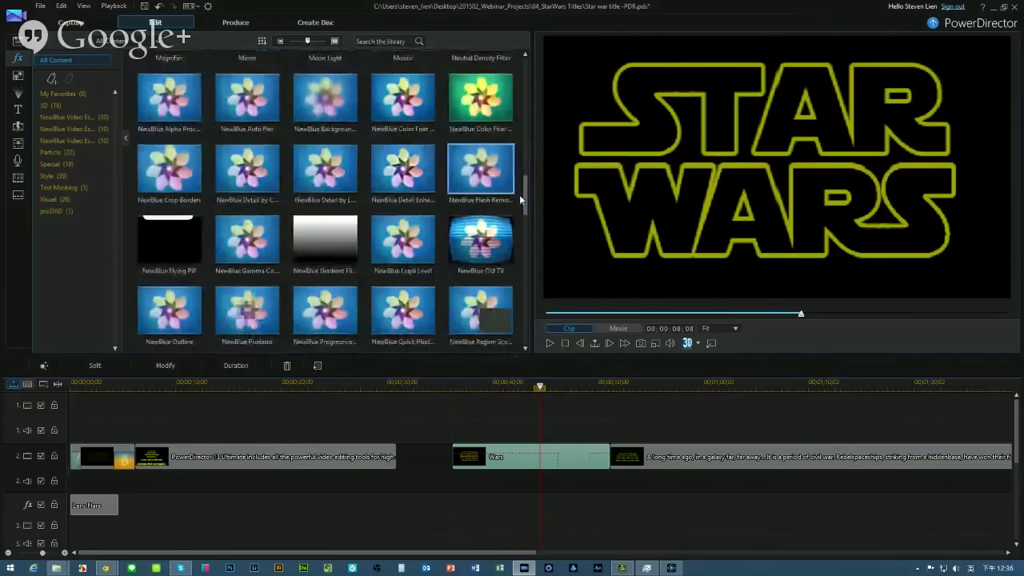
pyautogui.scroll(-2, 472, 180)
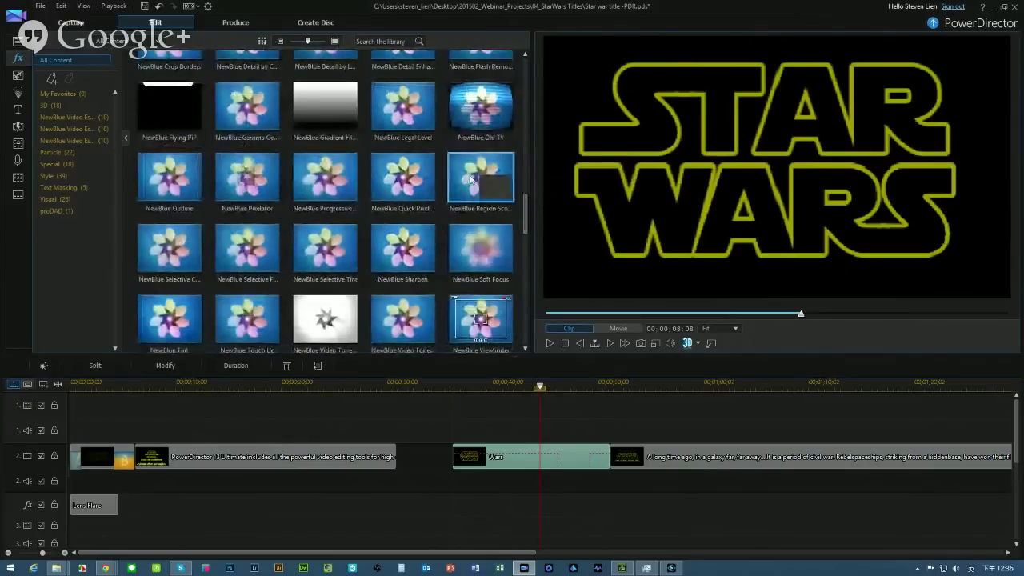
pyautogui.click(394, 40)
pyautogui.click(178, 79)
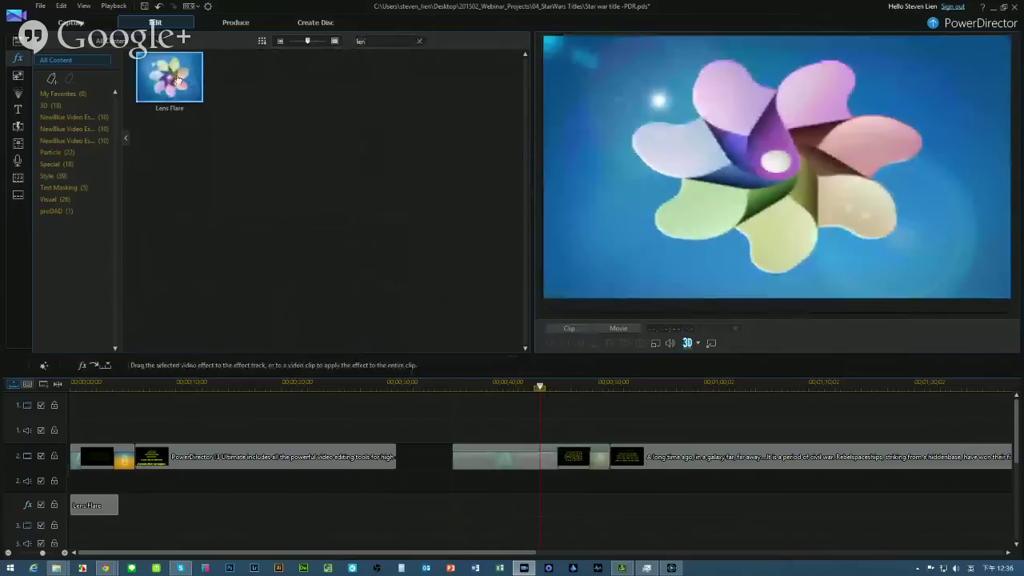
pyautogui.moveTo(169, 77); pyautogui.dragTo(558, 510)
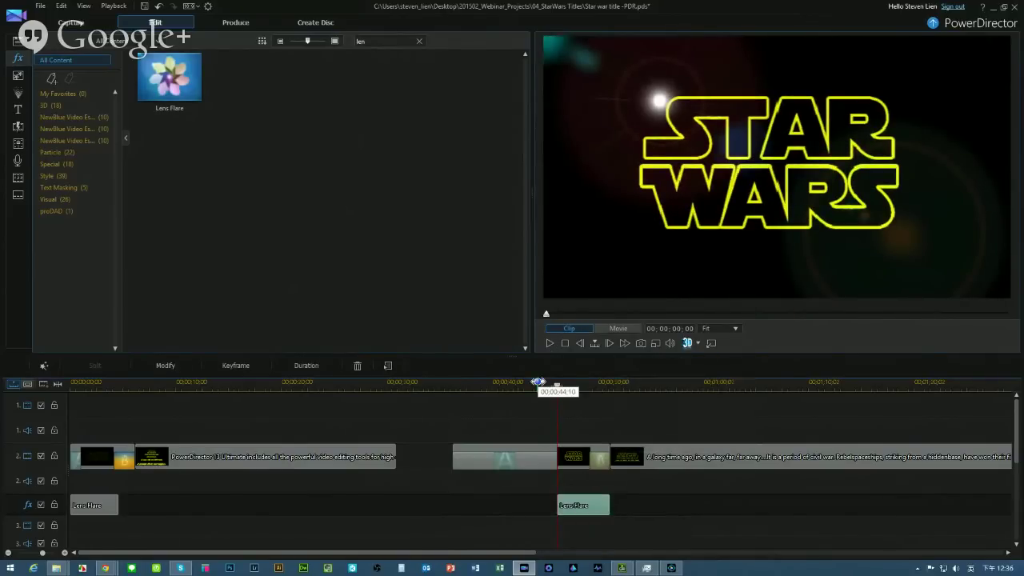
pyautogui.click(491, 385)
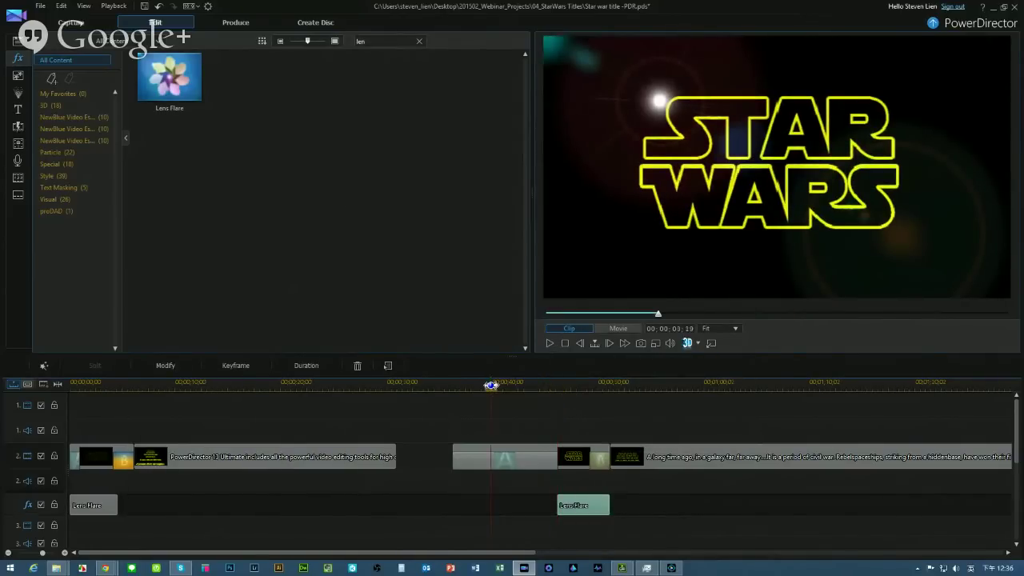
pyautogui.click(549, 343)
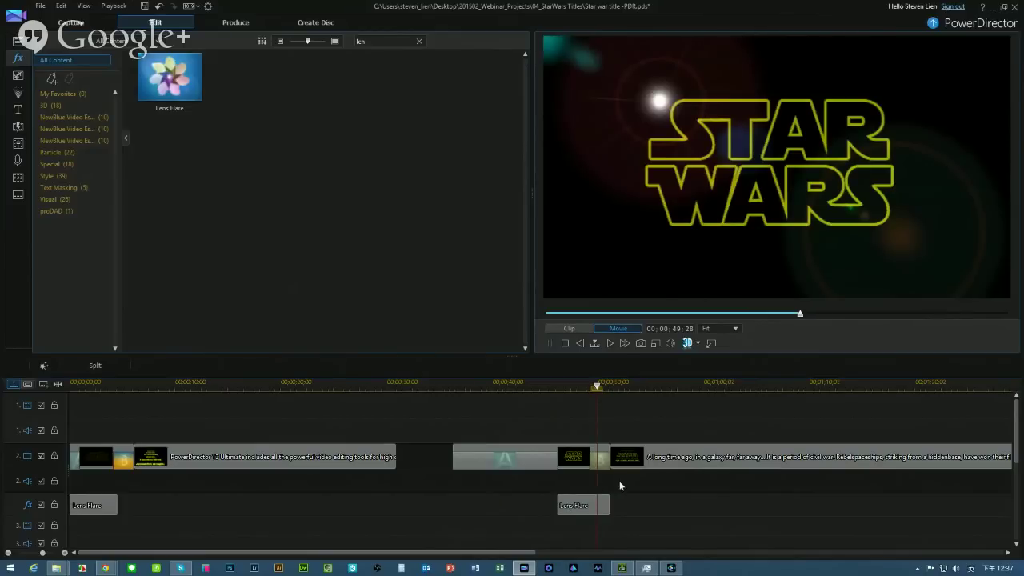
# Move the light position of the Lens Flare under the Wars clip slightly inward, to the upper-left corner of STAR.
pyautogui.click(601, 504)
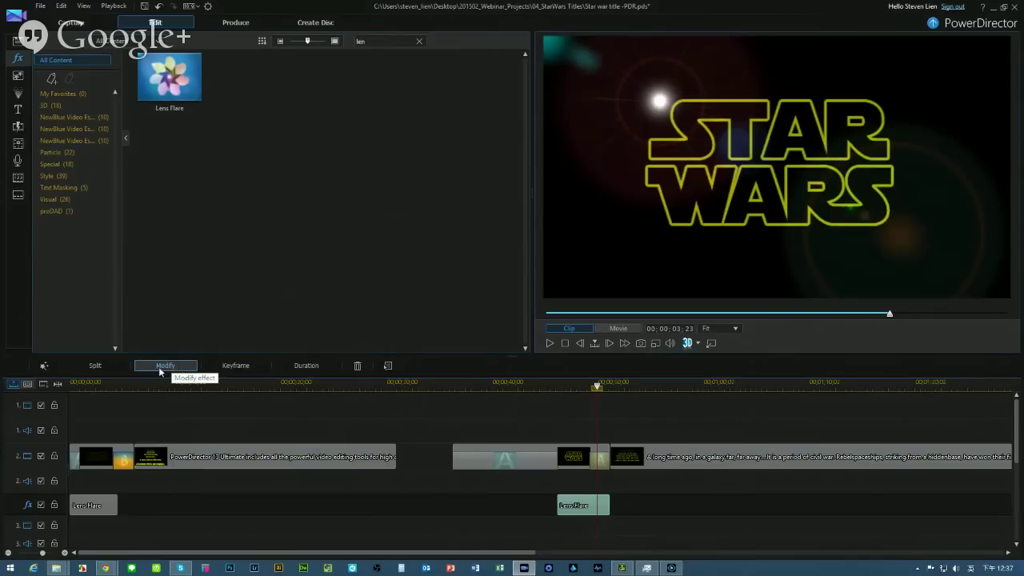
pyautogui.click(228, 368)
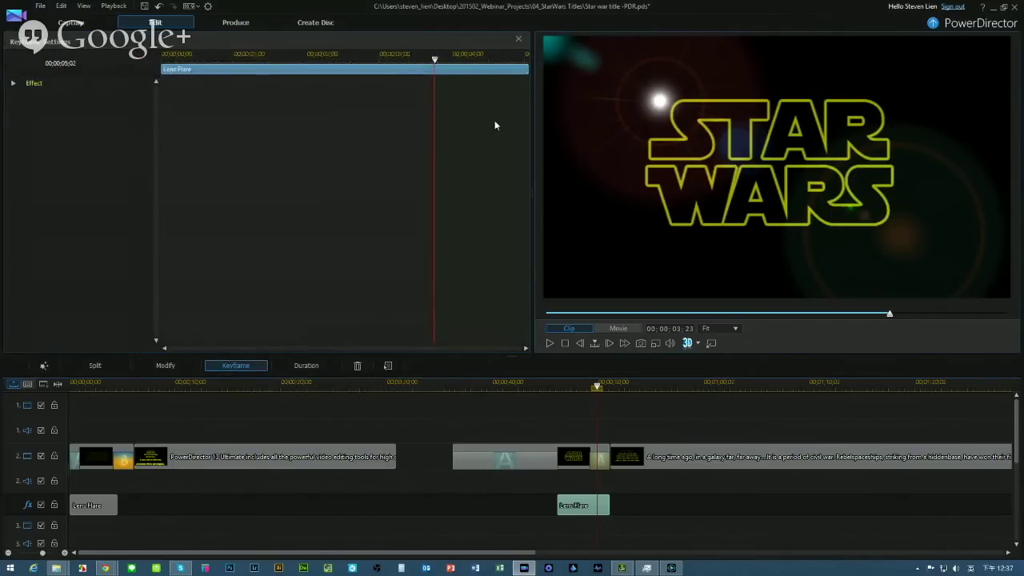
pyautogui.click(518, 38)
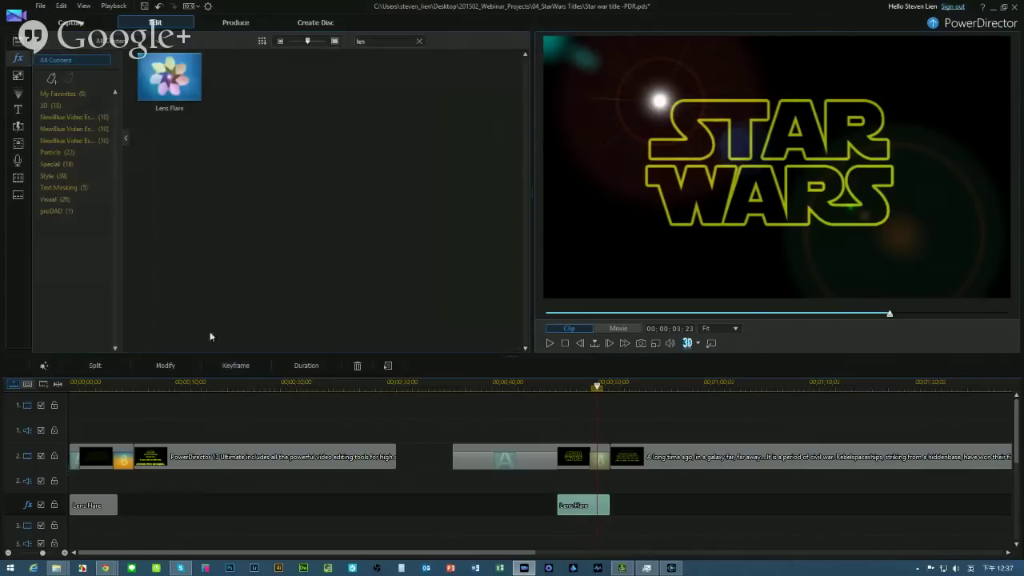
pyautogui.click(166, 366)
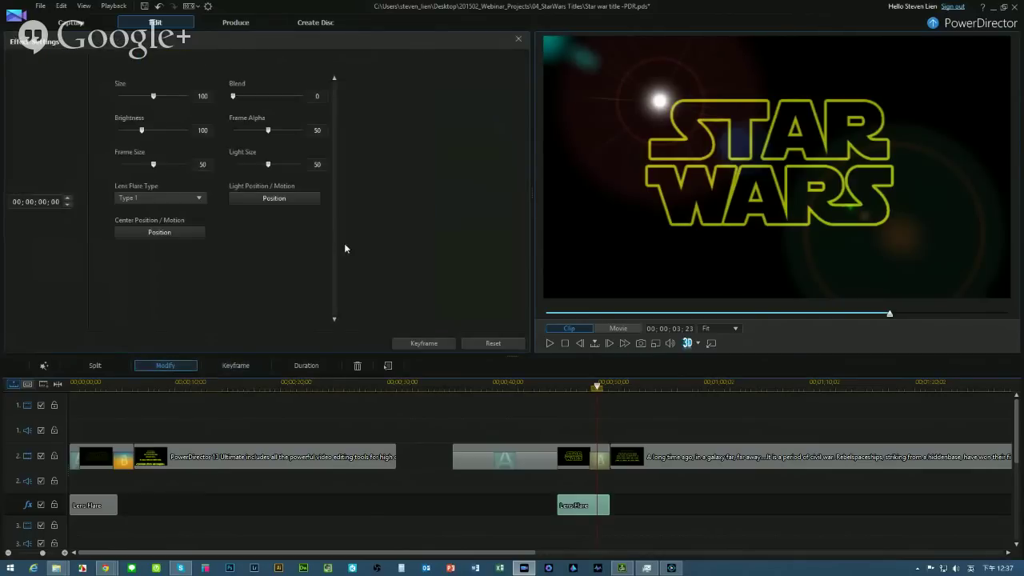
pyautogui.click(274, 198)
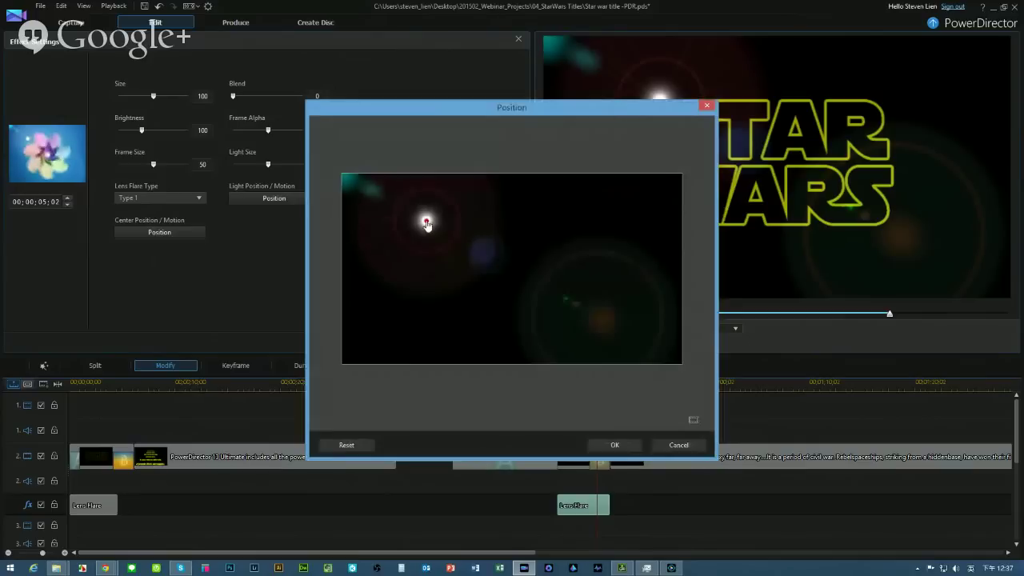
pyautogui.moveTo(427, 221); pyautogui.dragTo(435, 225)
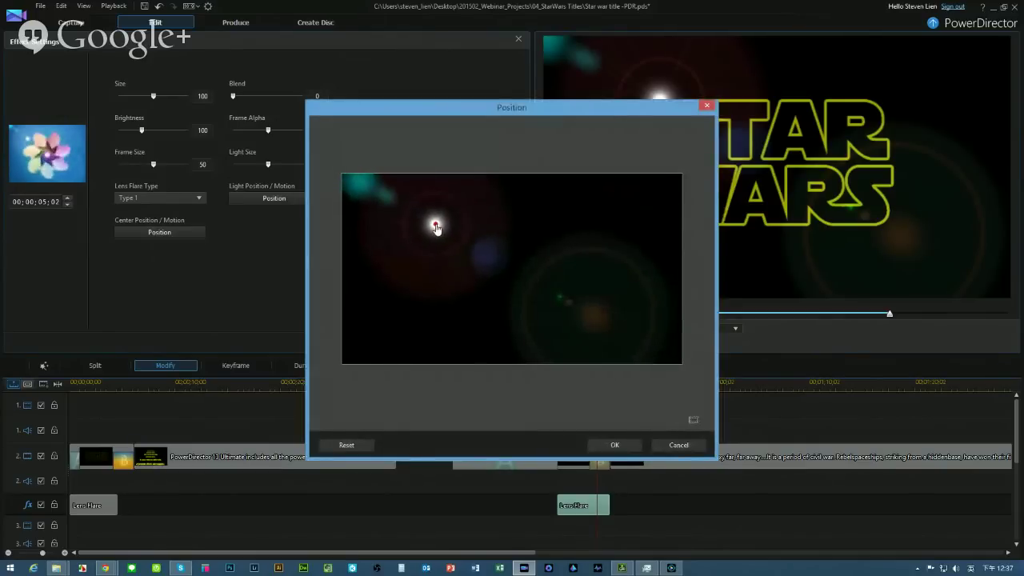
pyautogui.click(613, 444)
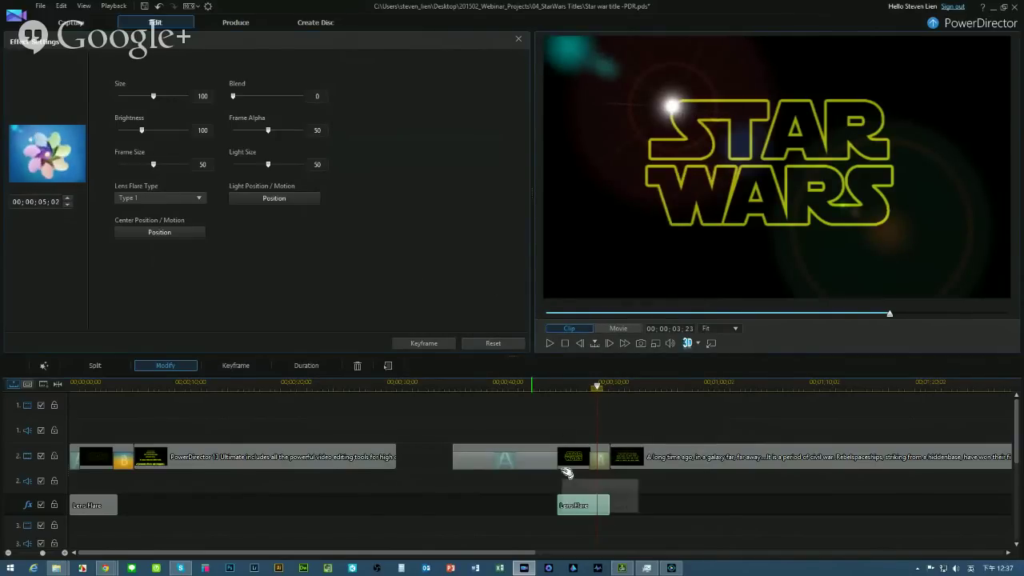
# Show the Lens Flare's keyframe settings and add a Center Position / Motion keyframe at the effect's start.
pyautogui.click(435, 343)
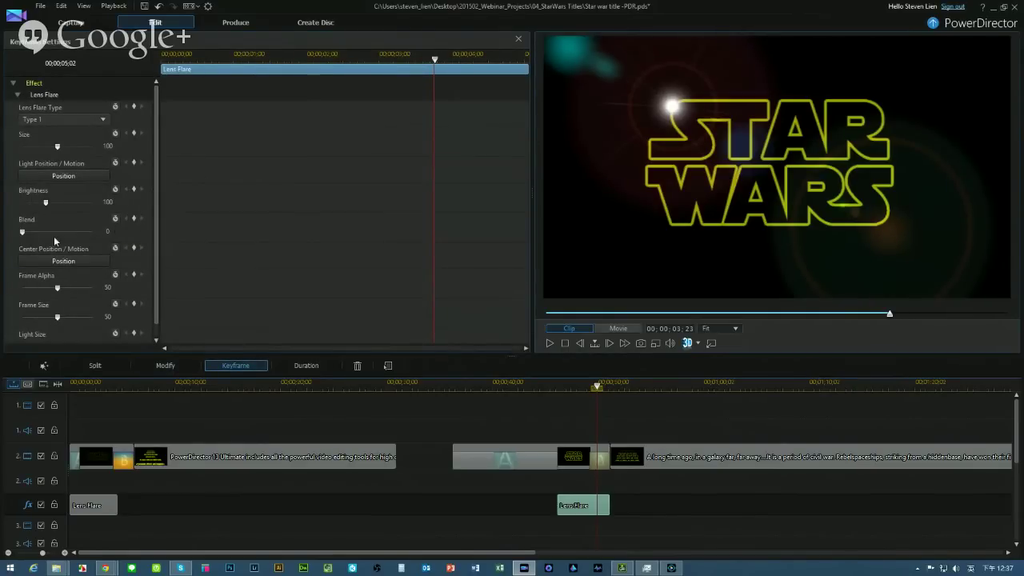
pyautogui.scroll(-1, 156, 204)
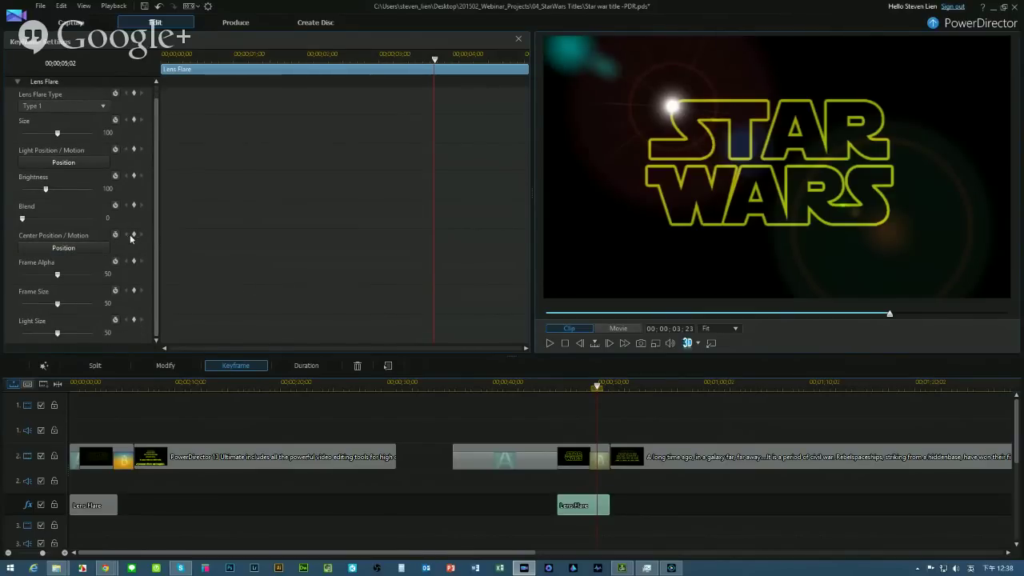
pyautogui.moveTo(164, 56); pyautogui.dragTo(171, 57)
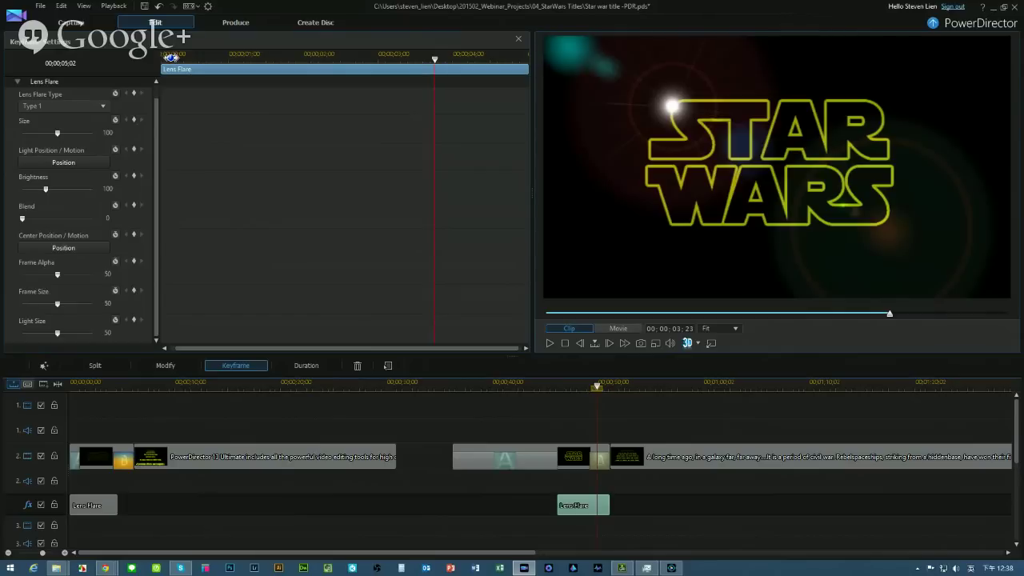
pyautogui.click(170, 57)
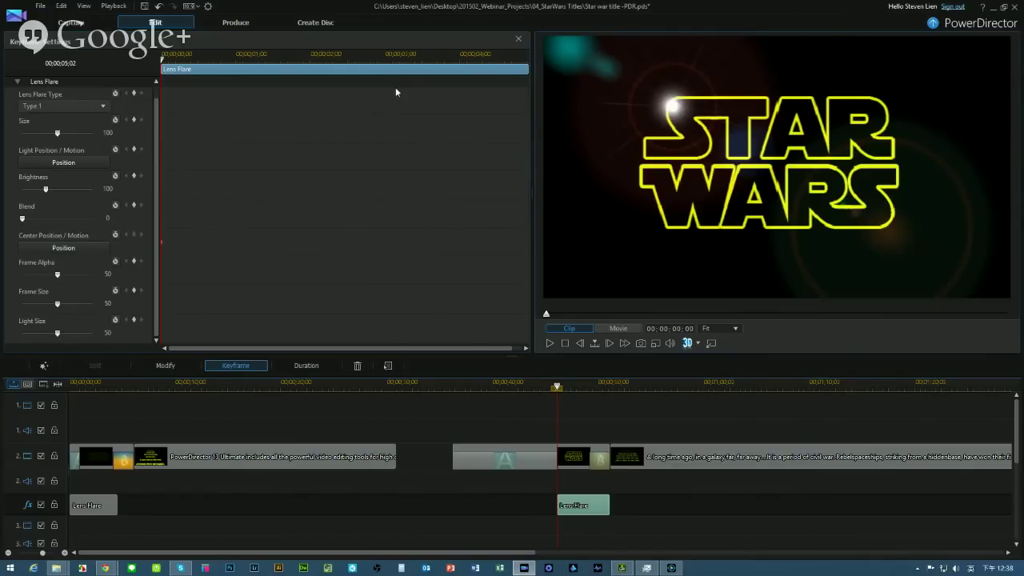
# Add a Center Position / Motion keyframe at 00;00;02;01 with the flare's center moved left and slightly down.
pyautogui.click(312, 58)
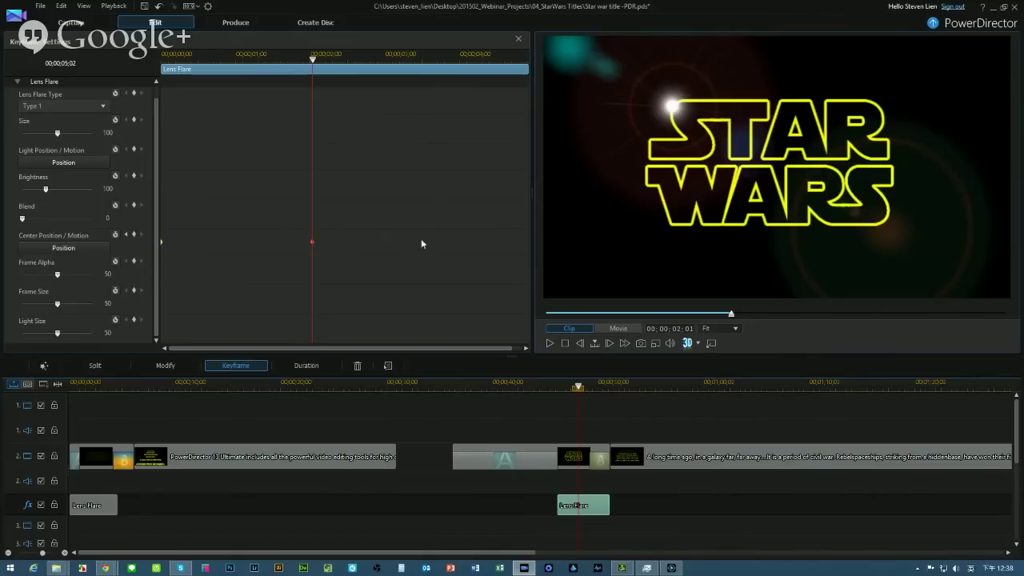
pyautogui.click(64, 247)
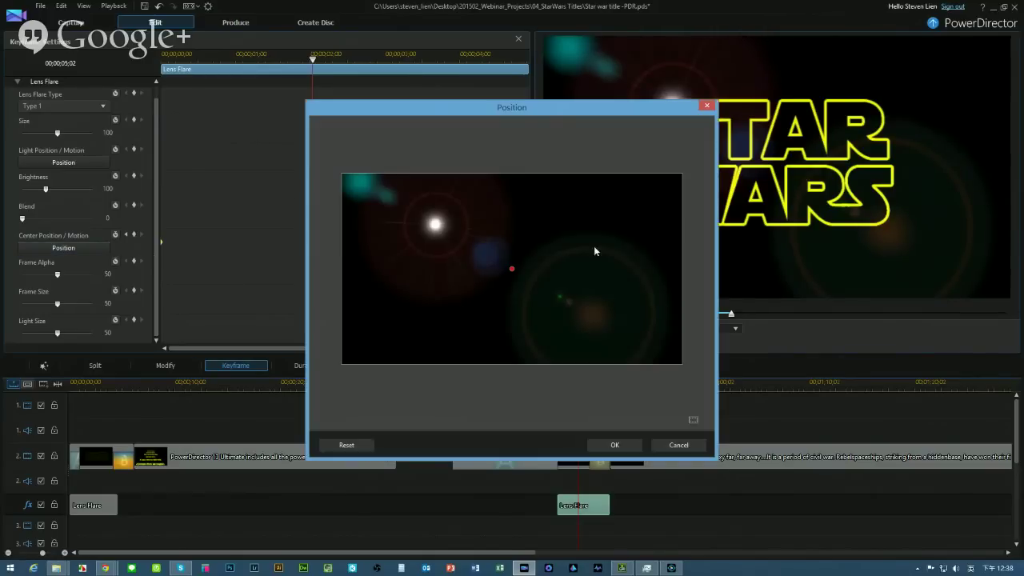
pyautogui.moveTo(513, 275)
pyautogui.mouseDown()
pyautogui.moveTo(453, 290)
pyautogui.moveTo(468, 280)
pyautogui.mouseUp()
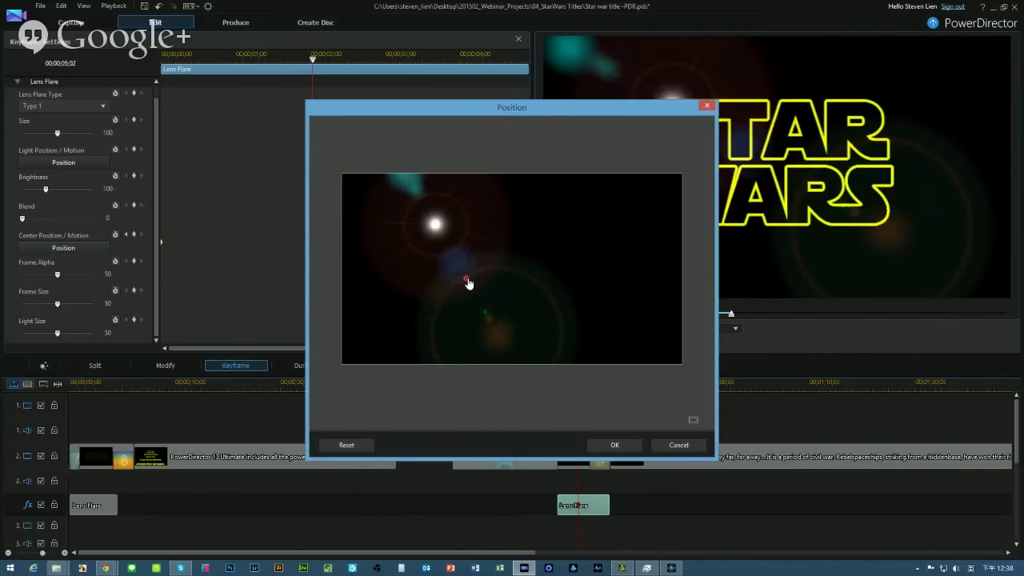
pyautogui.click(615, 446)
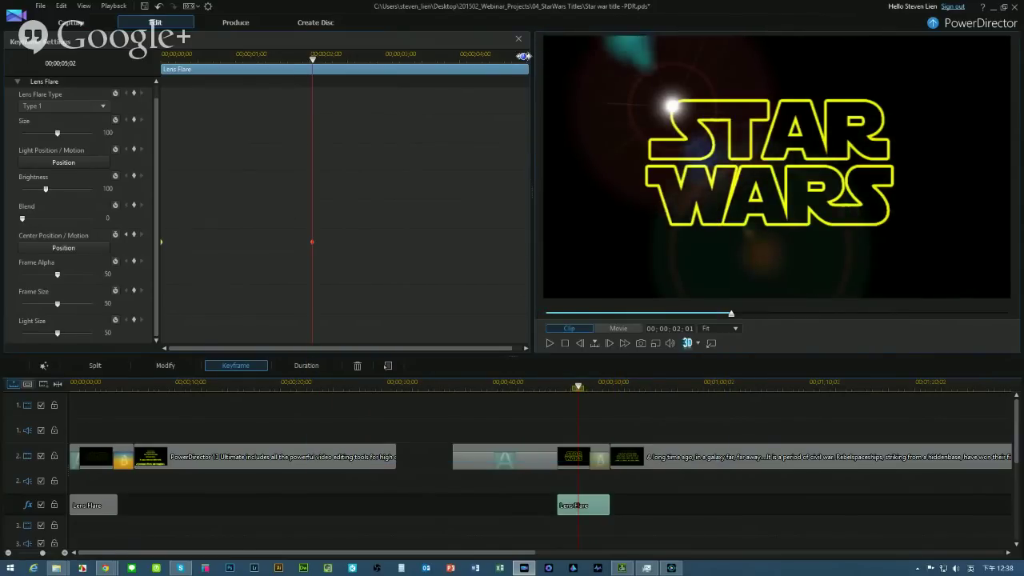
# Add a Center Position / Motion keyframe at the end of the Lens Flare with the center moved up almost onto the light.
pyautogui.click(524, 56)
pyautogui.moveTo(528, 64); pyautogui.dragTo(534, 64)
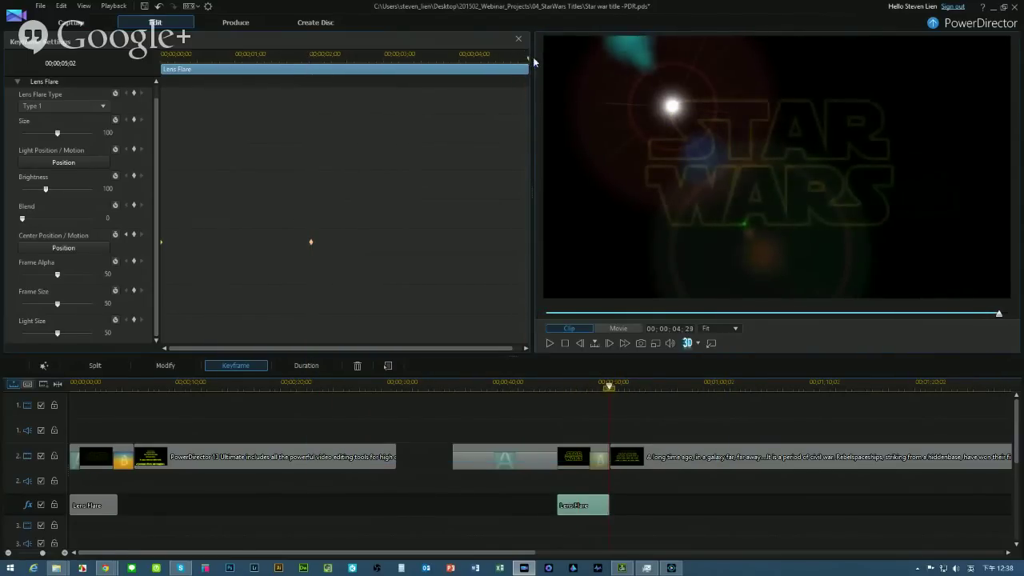
pyautogui.click(134, 235)
pyautogui.click(90, 252)
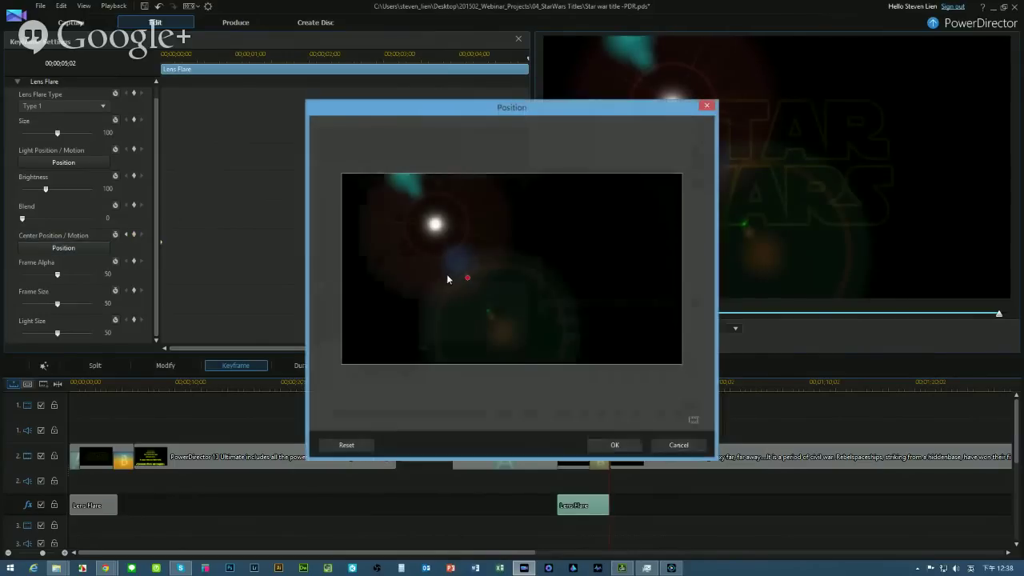
pyautogui.moveTo(469, 282); pyautogui.dragTo(436, 250)
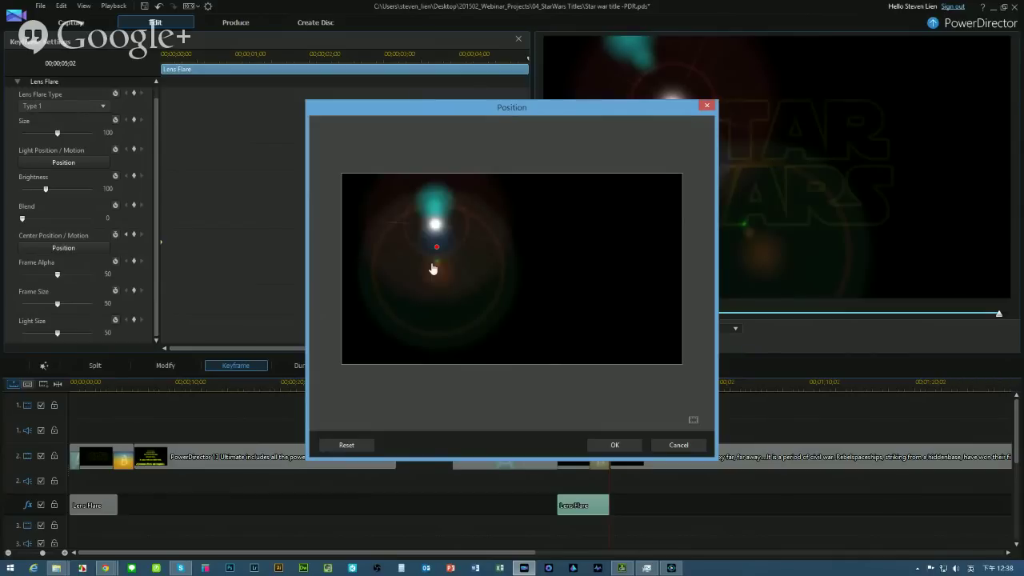
pyautogui.moveTo(436, 248)
pyautogui.mouseDown()
pyautogui.moveTo(461, 248)
pyautogui.moveTo(430, 221)
pyautogui.mouseUp()
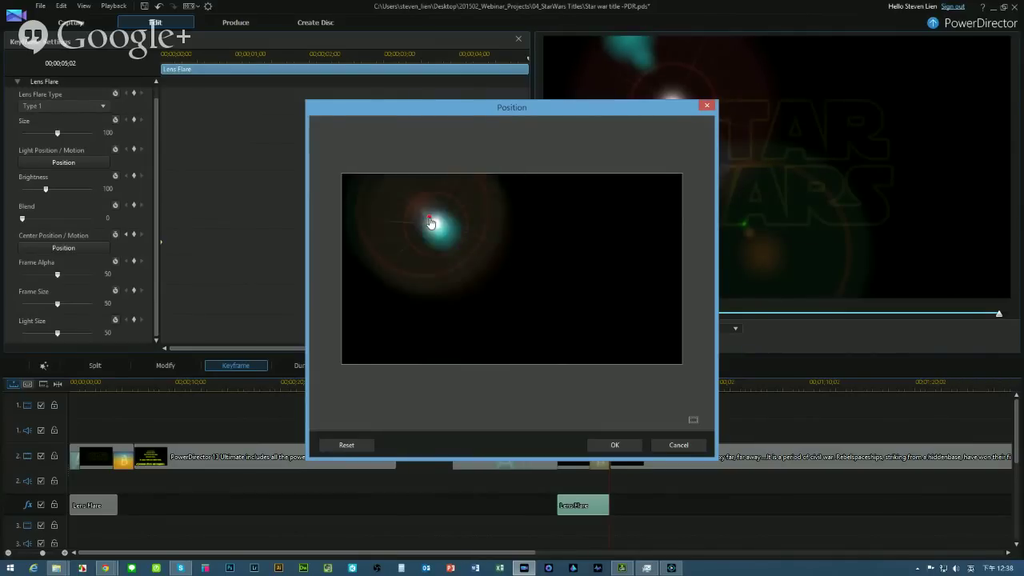
pyautogui.click(607, 445)
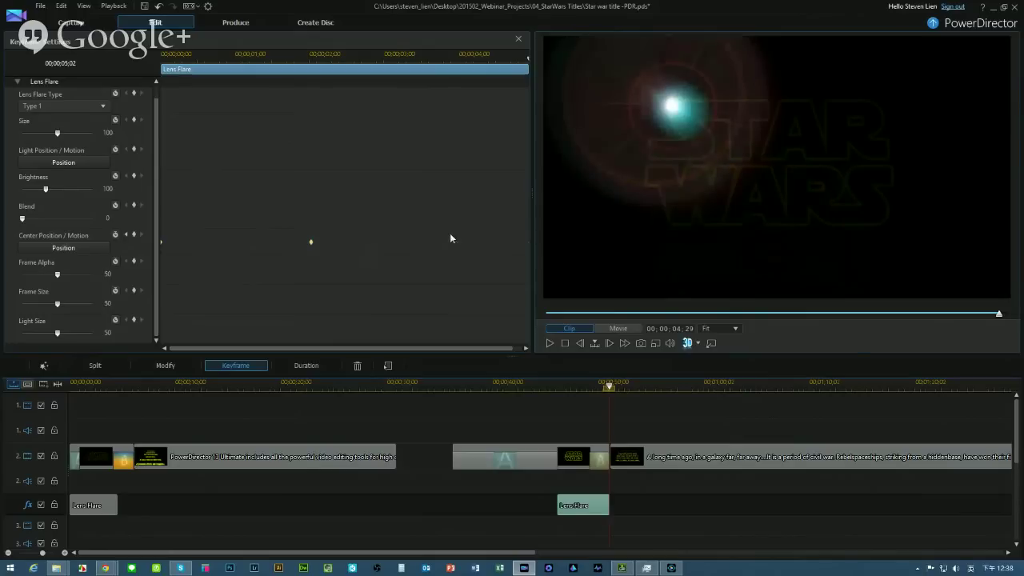
# Play back the Lens Flare's center motion from the start of the effect.
pyautogui.click(166, 58)
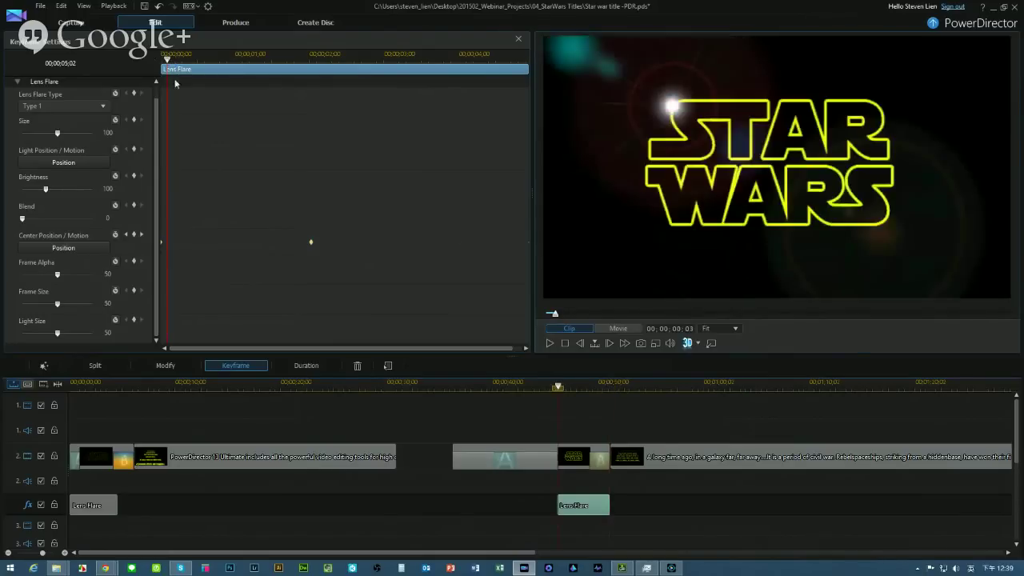
pyautogui.moveTo(168, 59); pyautogui.dragTo(162, 60)
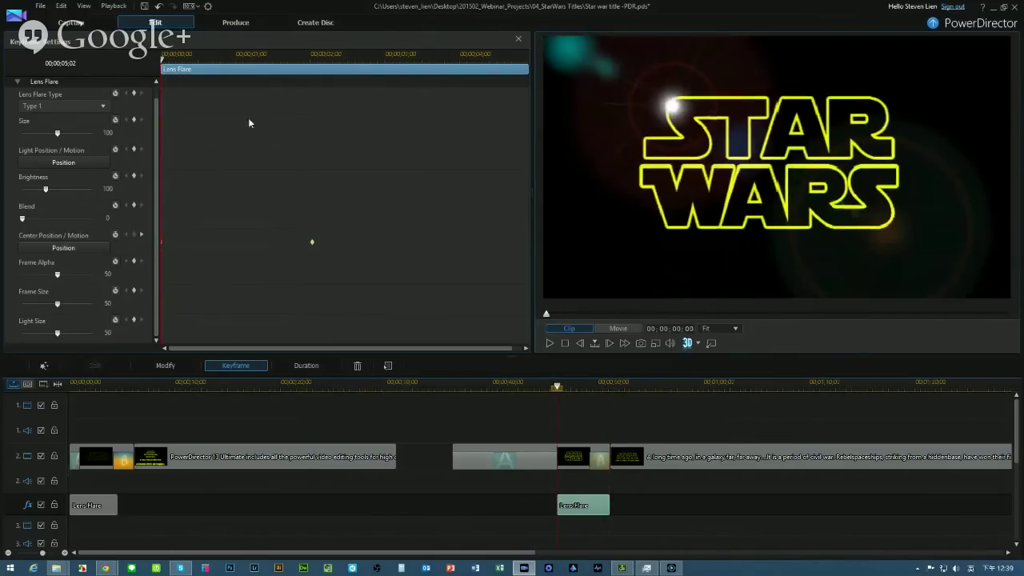
pyautogui.click(552, 344)
# Add a Brightness keyframe at the Lens Flare's start and another at 00;00;02;17 with brightness 151.
pyautogui.click(134, 177)
pyautogui.click(352, 58)
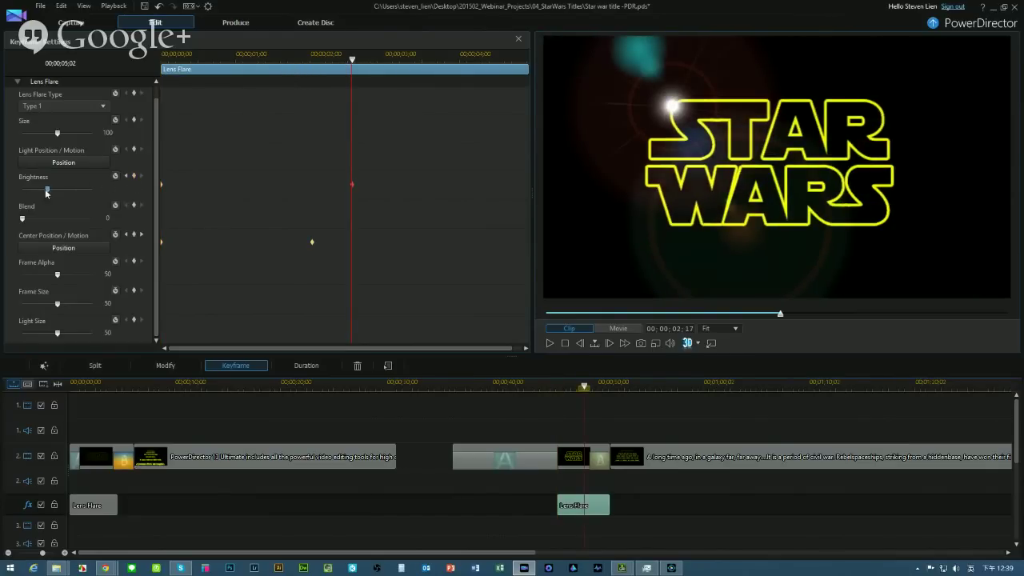
pyautogui.moveTo(46, 189); pyautogui.dragTo(57, 189)
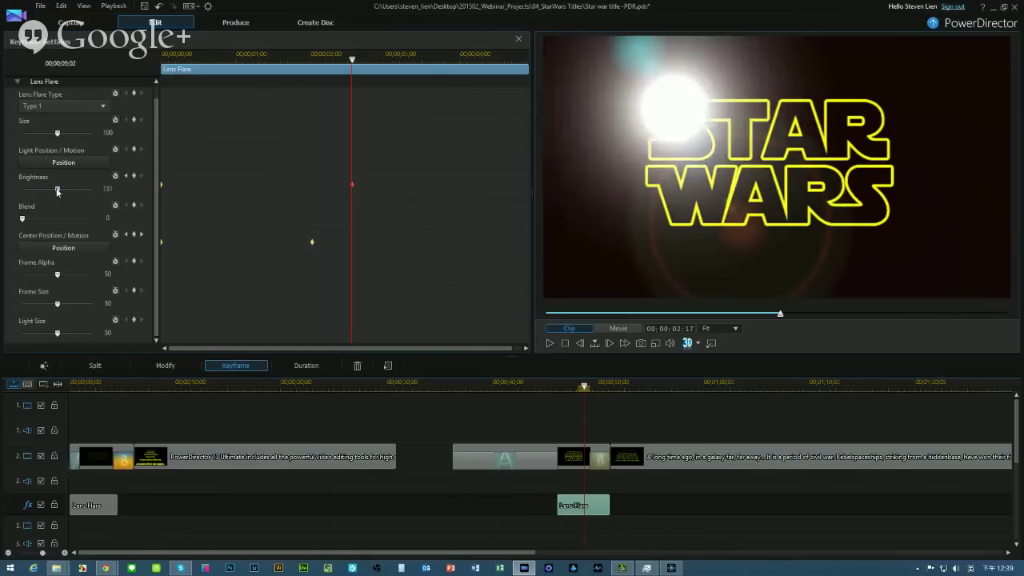
# Add Brightness keyframes of 76 at 00;00;04;05 and 5 at the end of the Lens Flare.
pyautogui.click(472, 58)
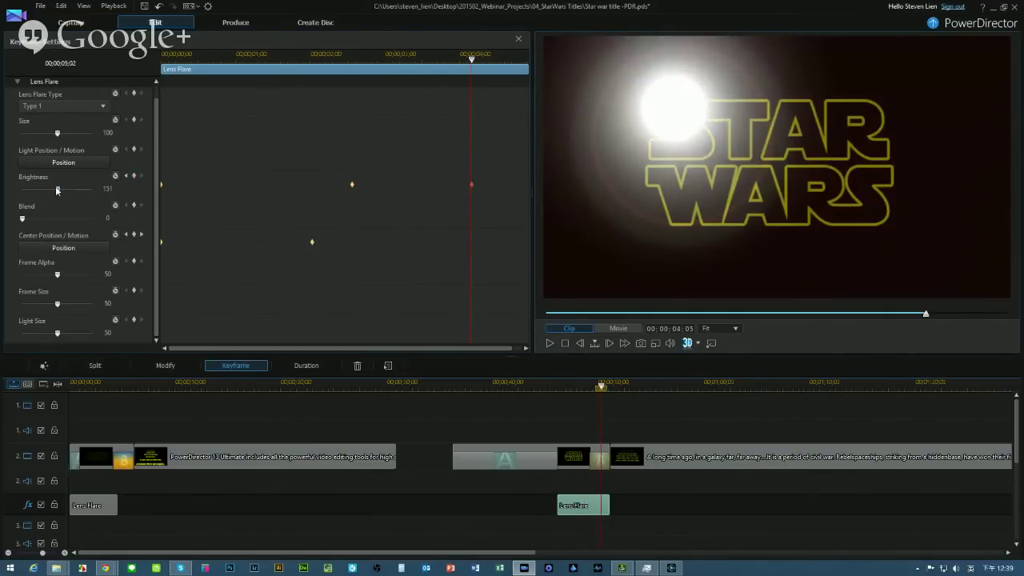
pyautogui.moveTo(56, 190); pyautogui.dragTo(39, 190)
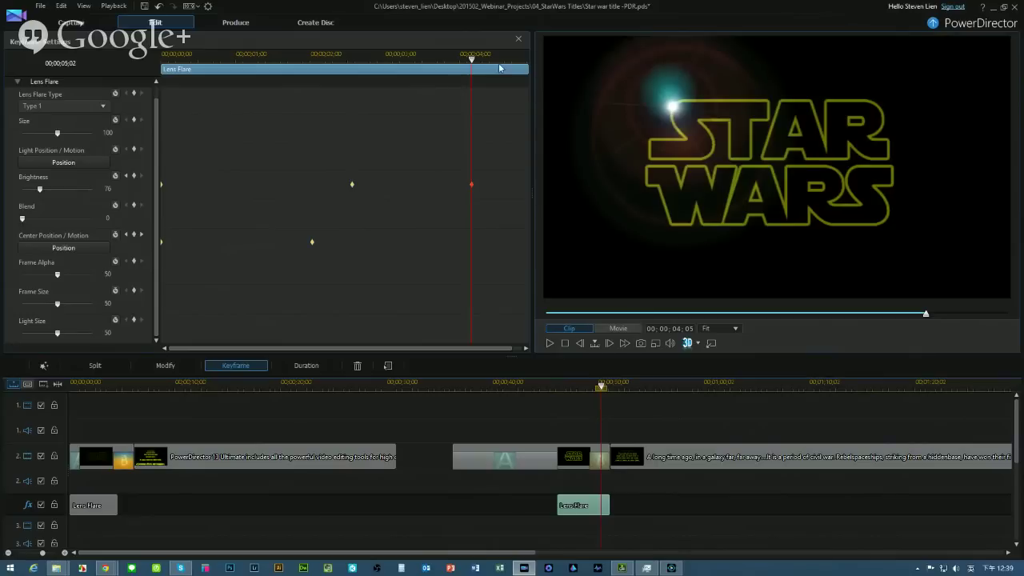
pyautogui.click(525, 58)
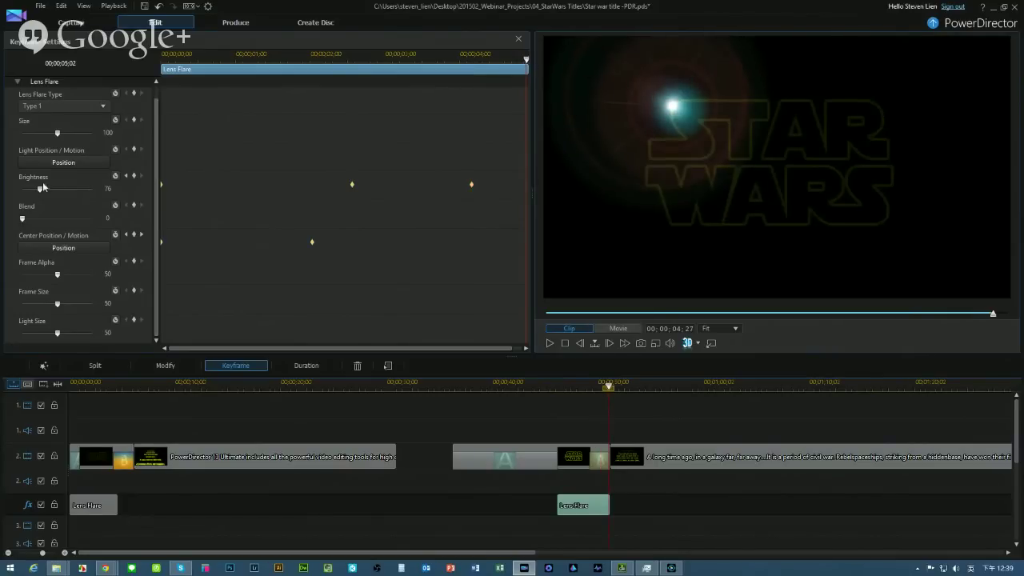
pyautogui.moveTo(40, 189); pyautogui.dragTo(24, 189)
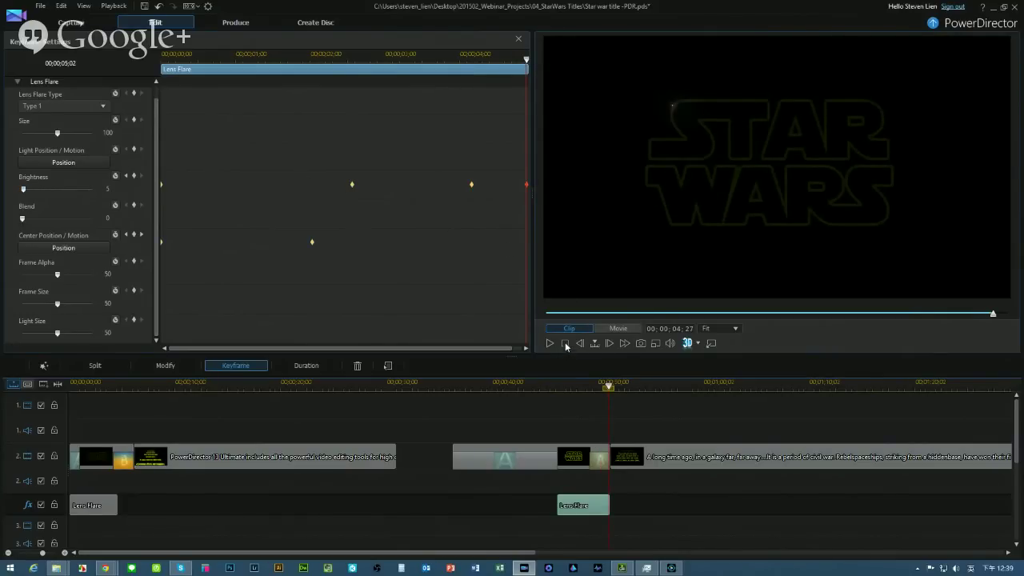
# Play back the Lens Flare effect from its start, and play the movie from the beginning of the Wars title.
pyautogui.click(163, 58)
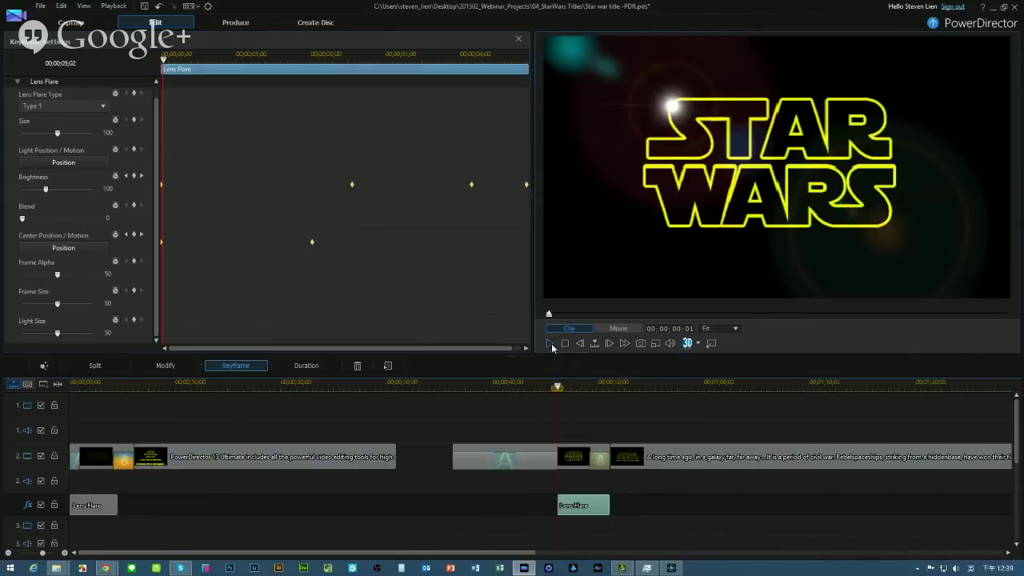
pyautogui.click(551, 344)
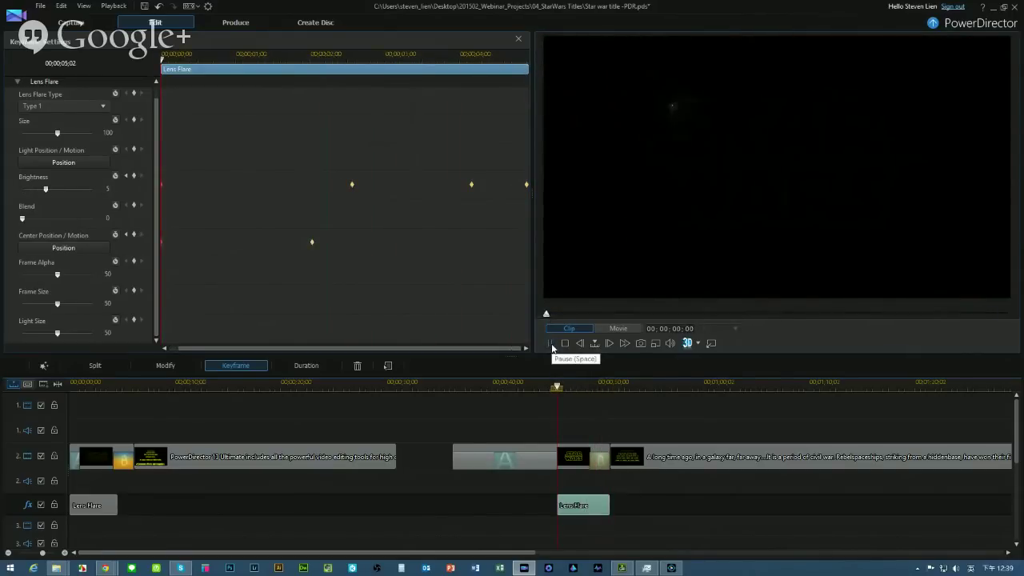
pyautogui.click(564, 457)
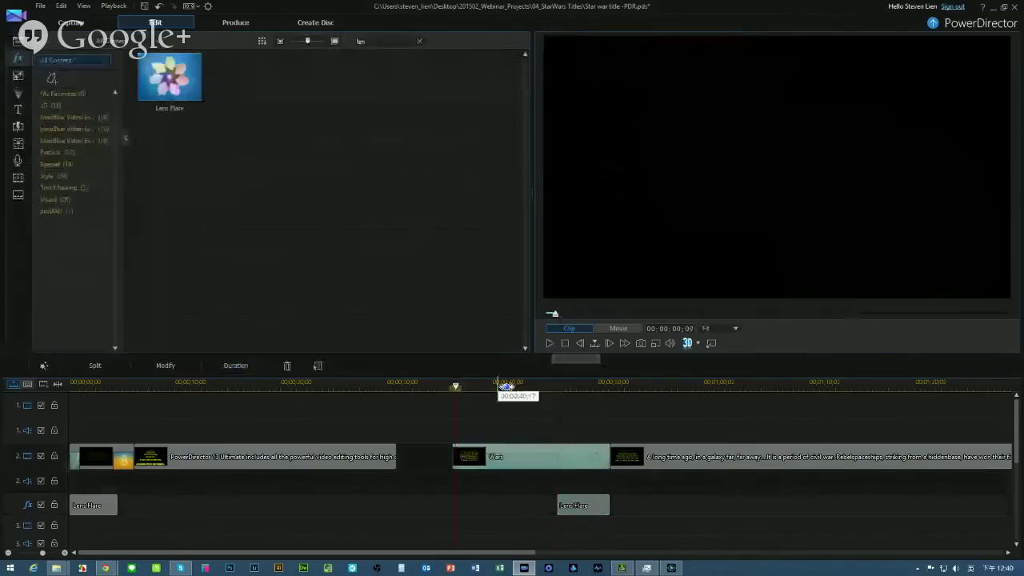
pyautogui.click(616, 329)
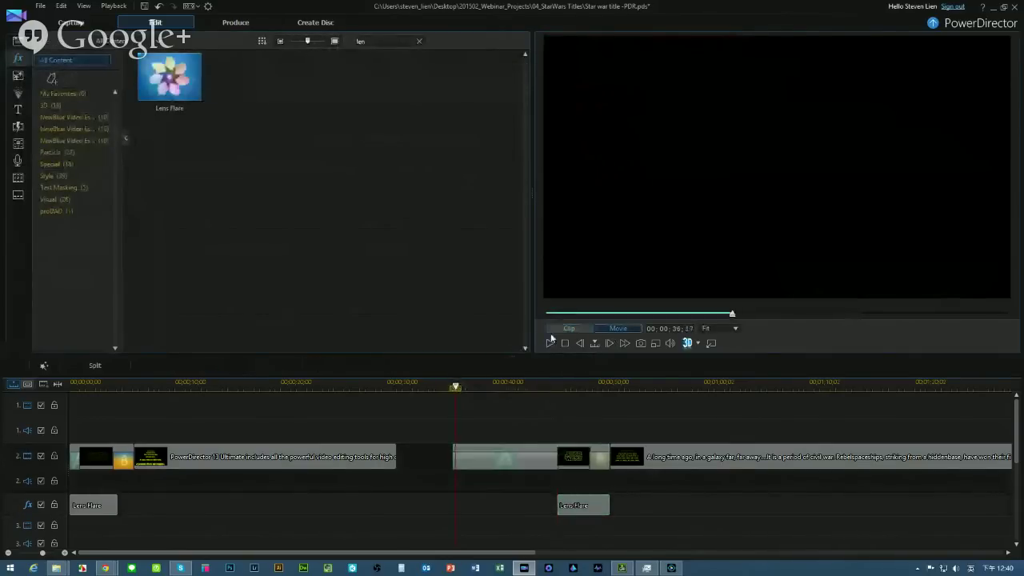
pyautogui.click(550, 343)
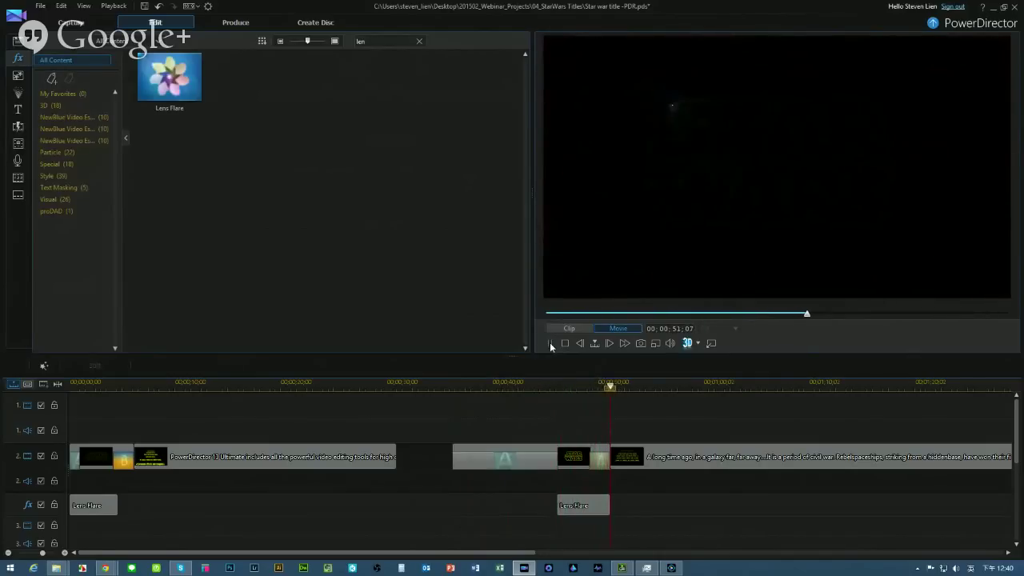
# Delete the existing "A long time ago" scrolling text clip that follows the STAR WARS logo on track 2.
pyautogui.click(701, 466)
pyautogui.moveTo(702, 467); pyautogui.dragTo(896, 464)
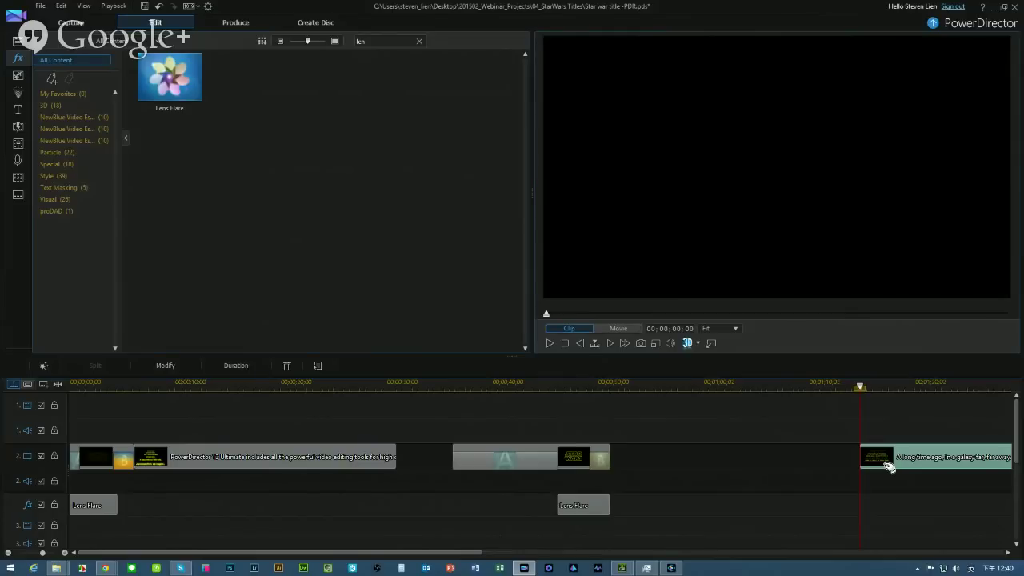
pyautogui.press('Delete')
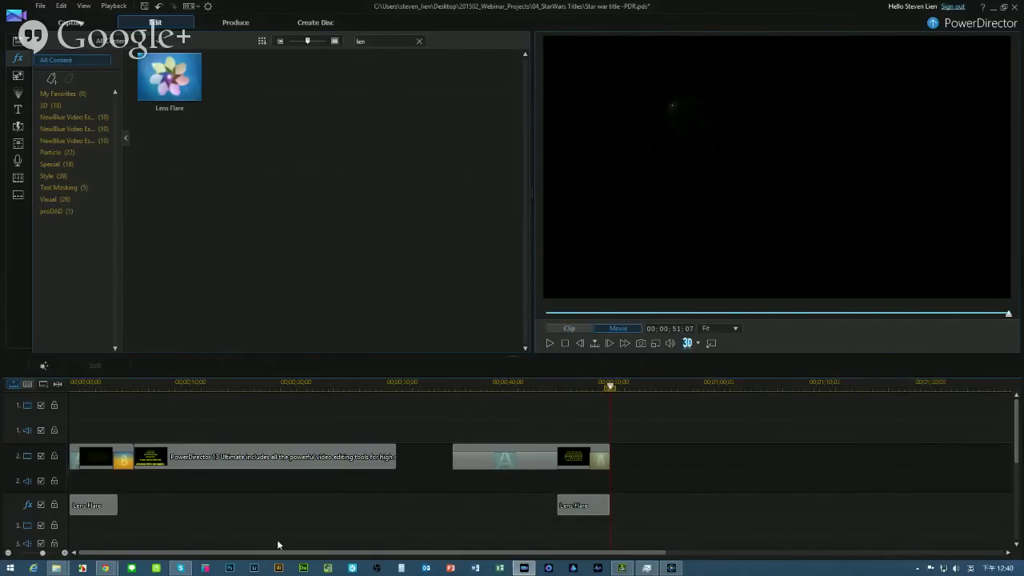
# Copy the full crawl text from the Original Text file in the 04_StarWars Titles folder, and put the file windows away.
pyautogui.moveTo(56, 568)
pyautogui.click(168, 518)
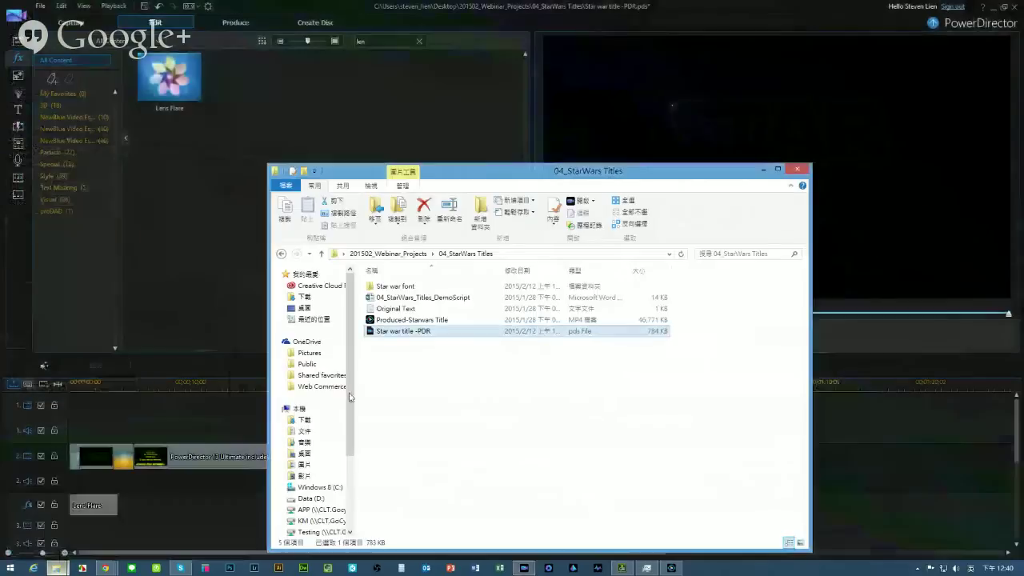
pyautogui.doubleClick(396, 309)
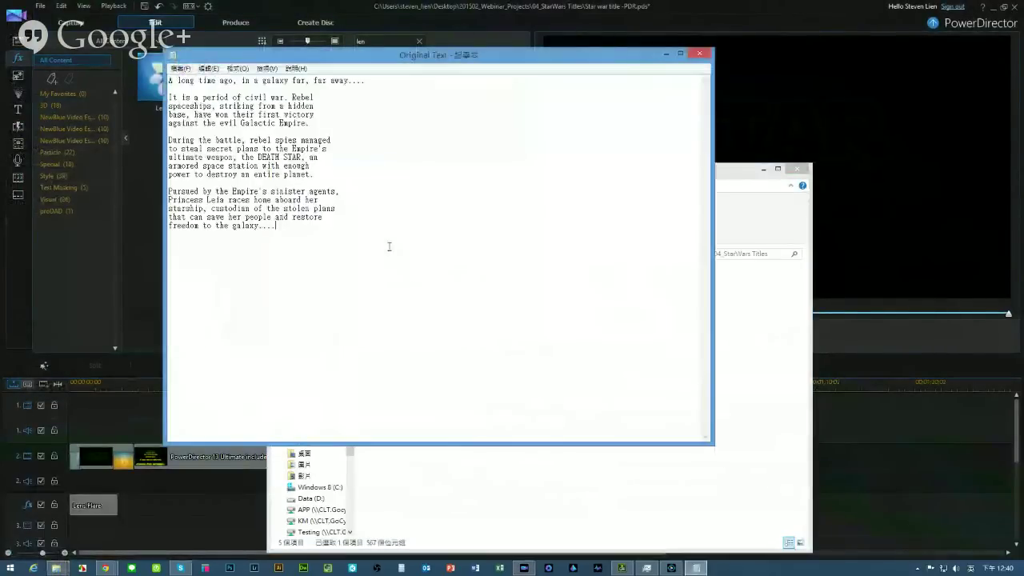
pyautogui.moveTo(303, 230); pyautogui.dragTo(149, 72)
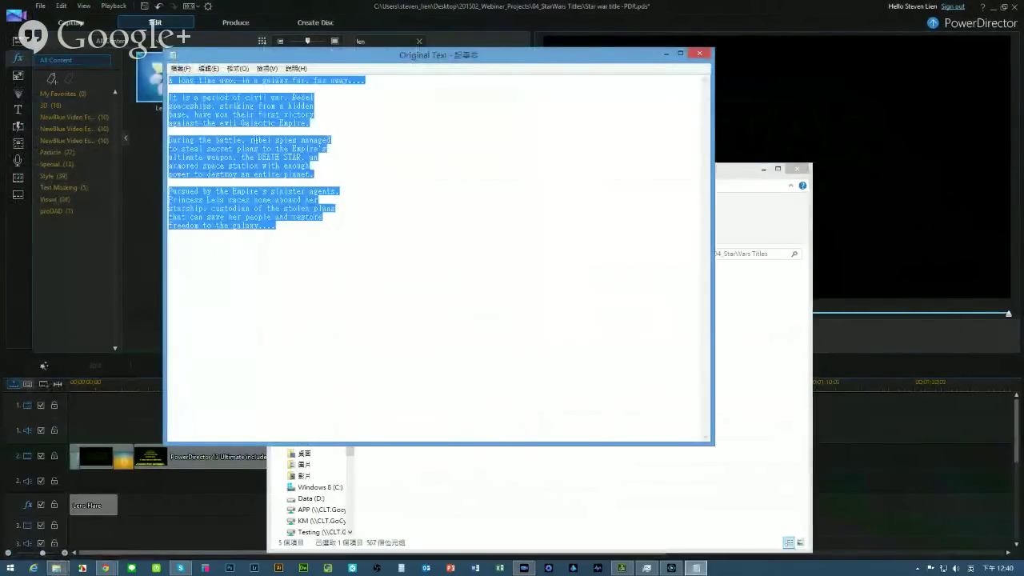
pyautogui.click(504, 158)
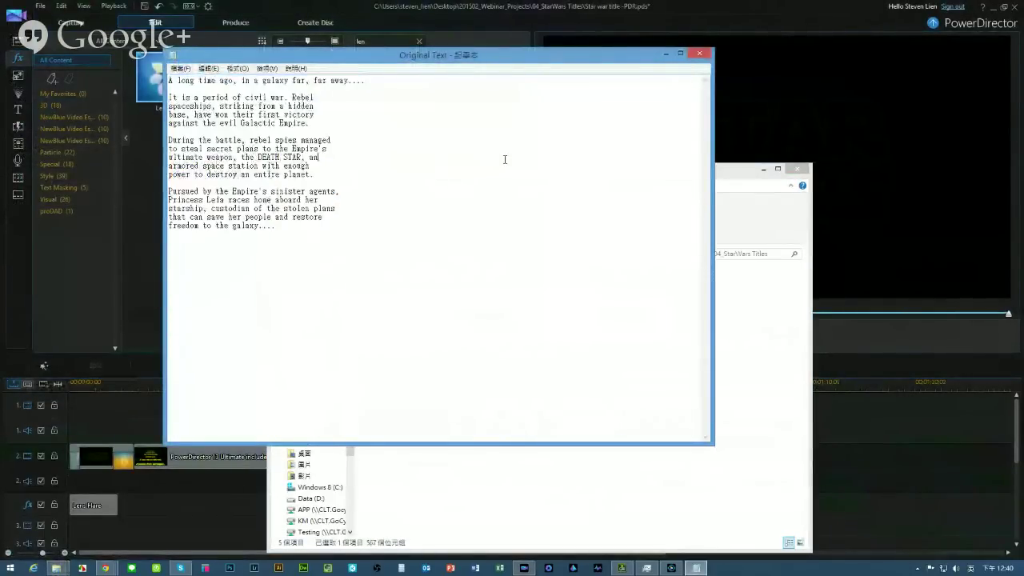
pyautogui.click(700, 54)
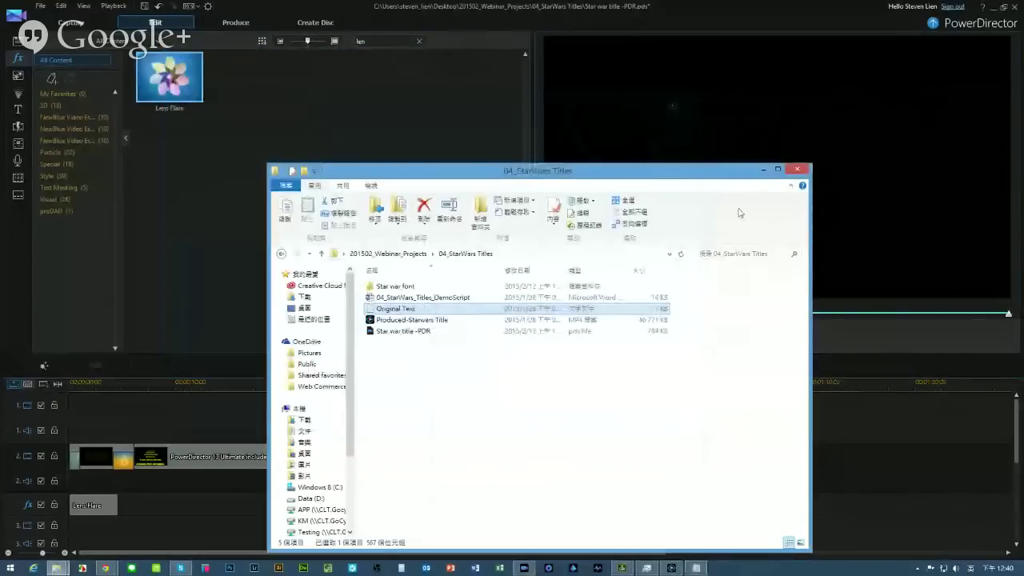
pyautogui.click(764, 169)
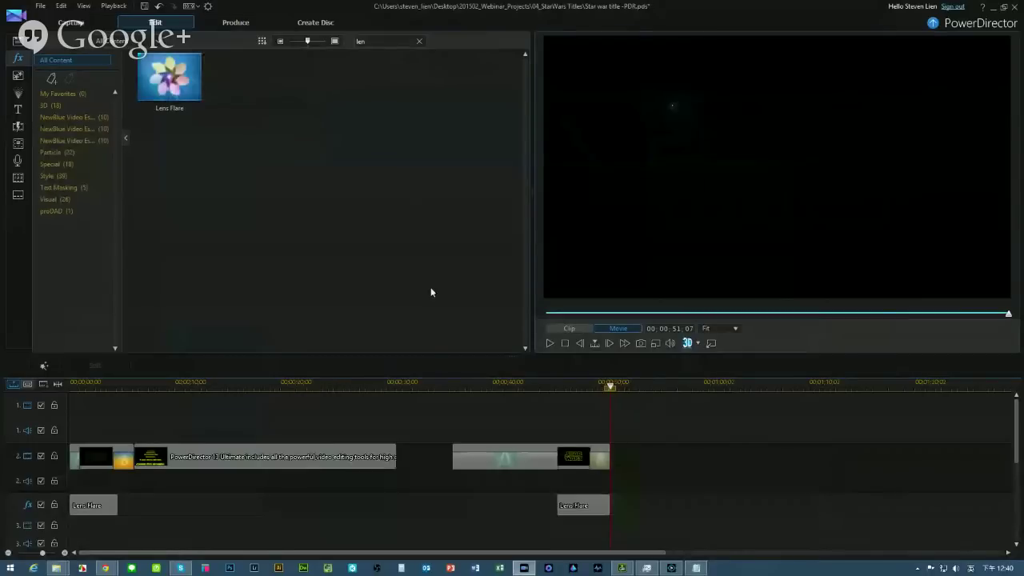
# Search the title templates for "pers" and place Perspective Scroll on track 2 directly after the Wars title at 00;00;51;07.
pyautogui.click(17, 106)
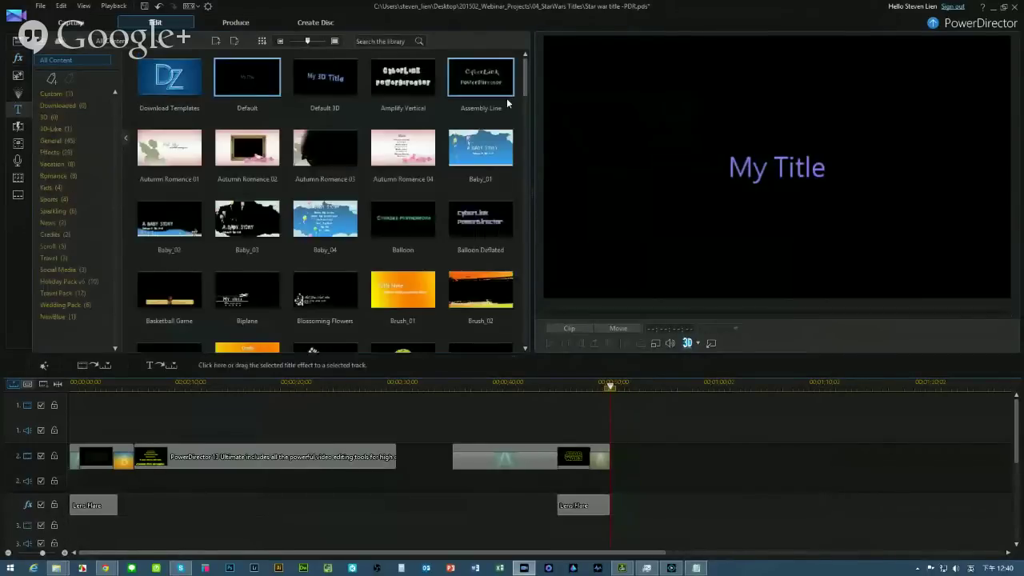
pyautogui.click(395, 40)
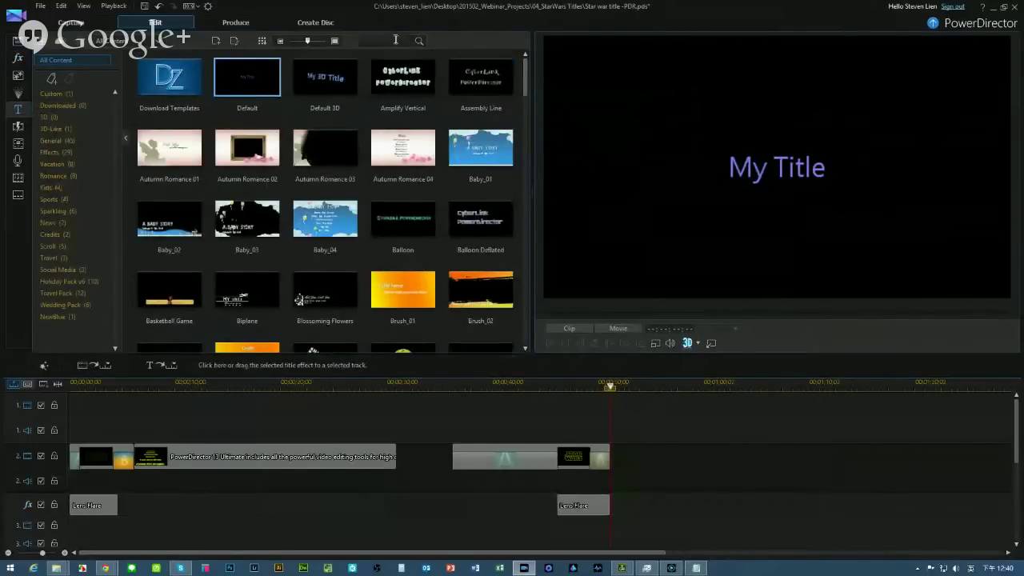
pyautogui.write('p')
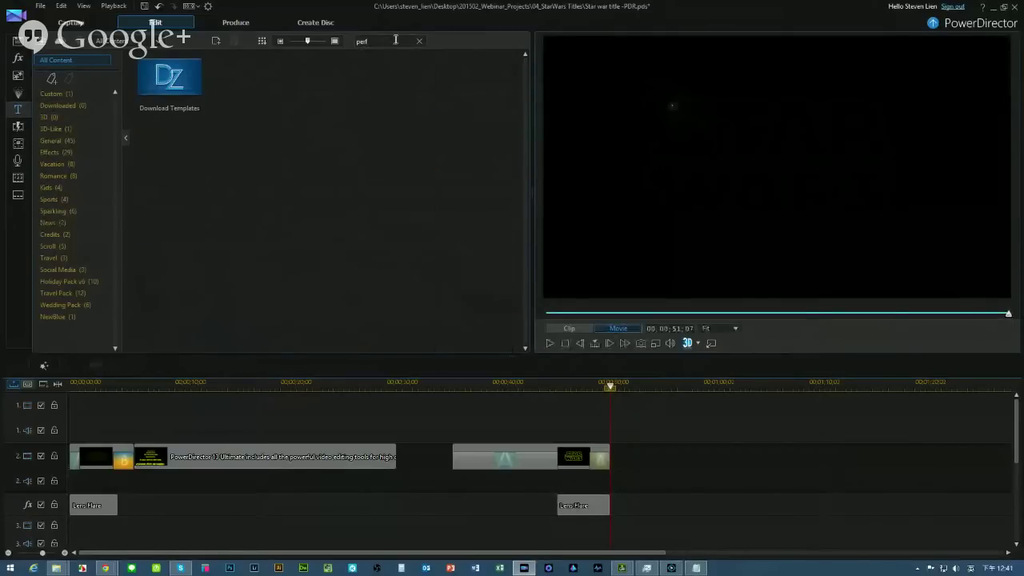
pyautogui.write('ers')
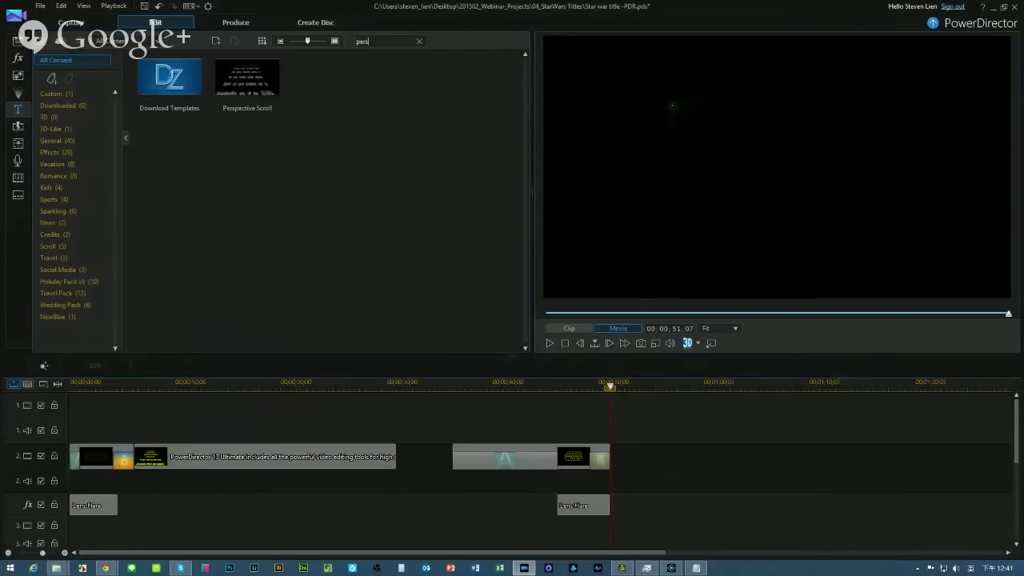
pyautogui.click(250, 82)
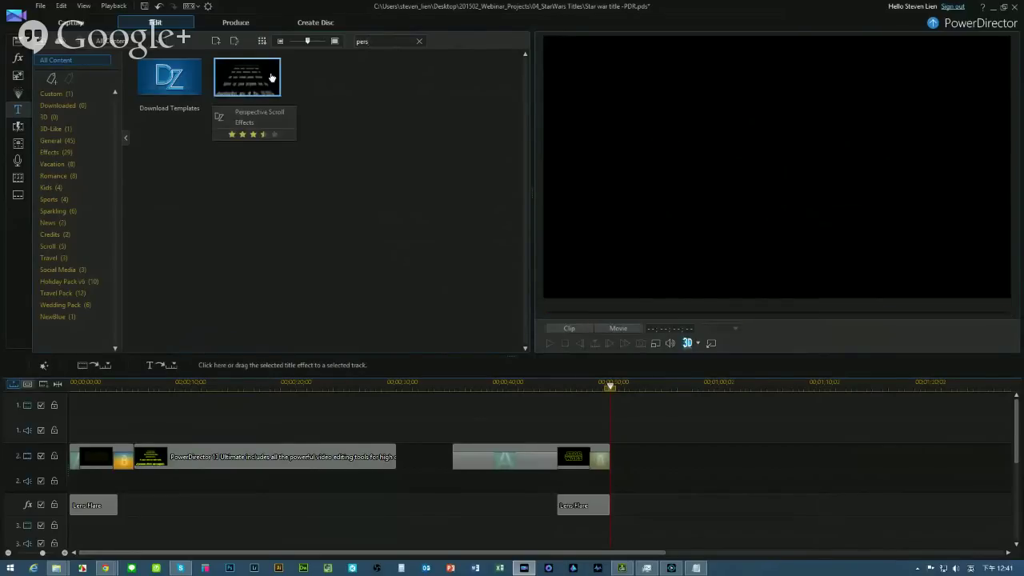
pyautogui.moveTo(250, 82); pyautogui.dragTo(616, 476)
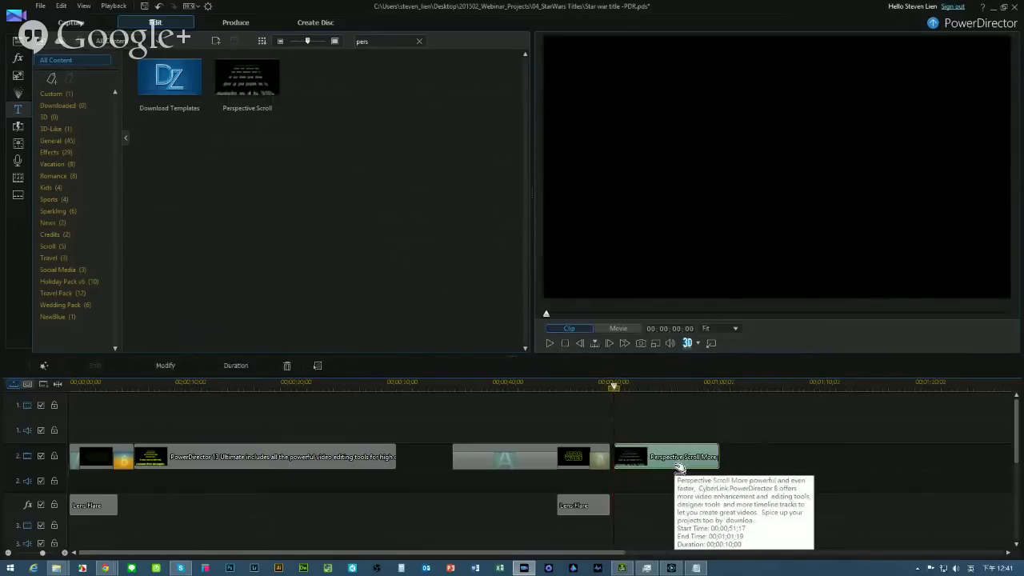
pyautogui.moveTo(679, 466); pyautogui.dragTo(675, 467)
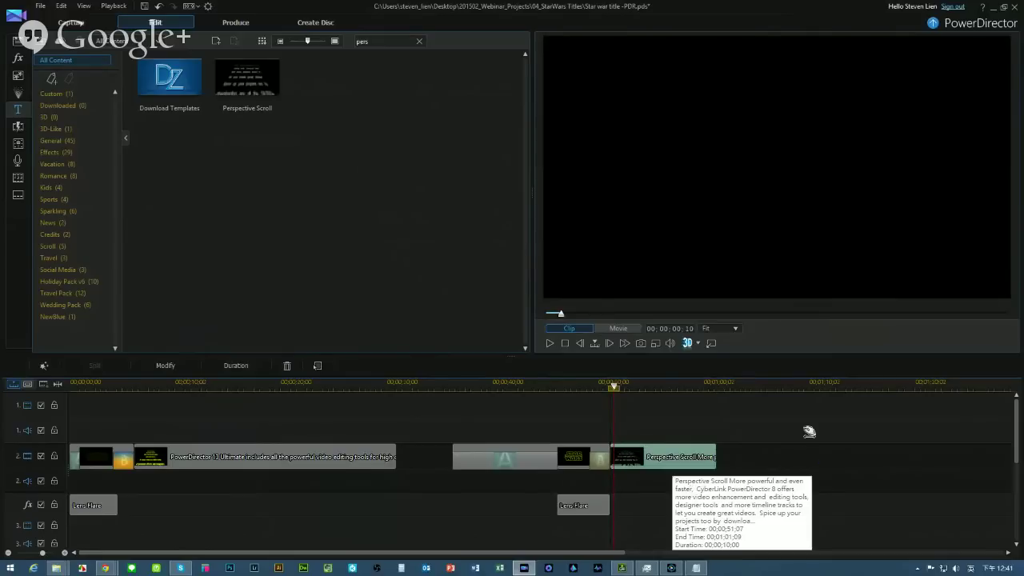
# Set the Perspective Scroll title's duration to 40 seconds and open the title in the Title Designer.
pyautogui.click(614, 554)
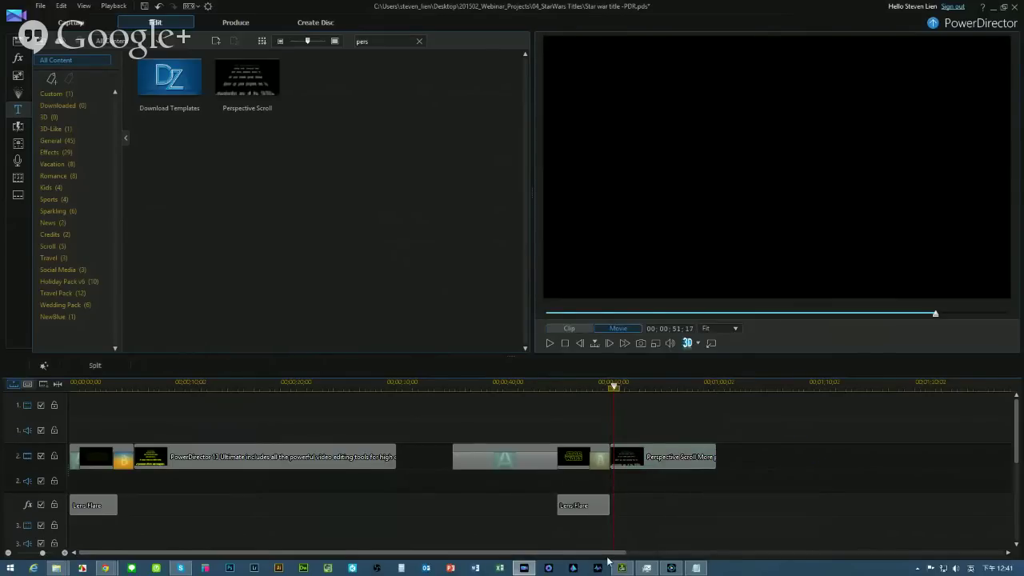
pyautogui.moveTo(608, 552); pyautogui.dragTo(685, 553)
pyautogui.click(578, 464)
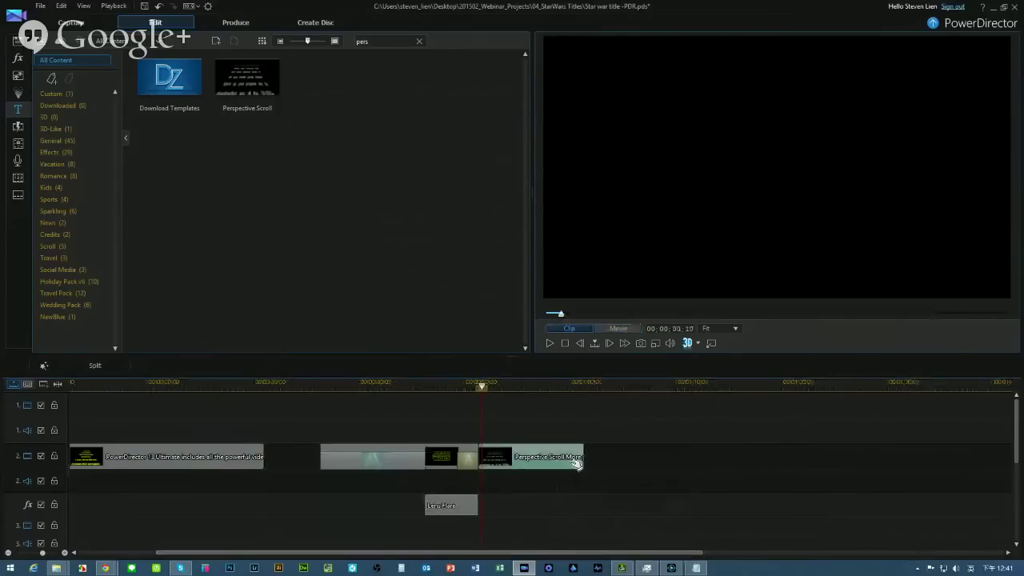
pyautogui.click(236, 366)
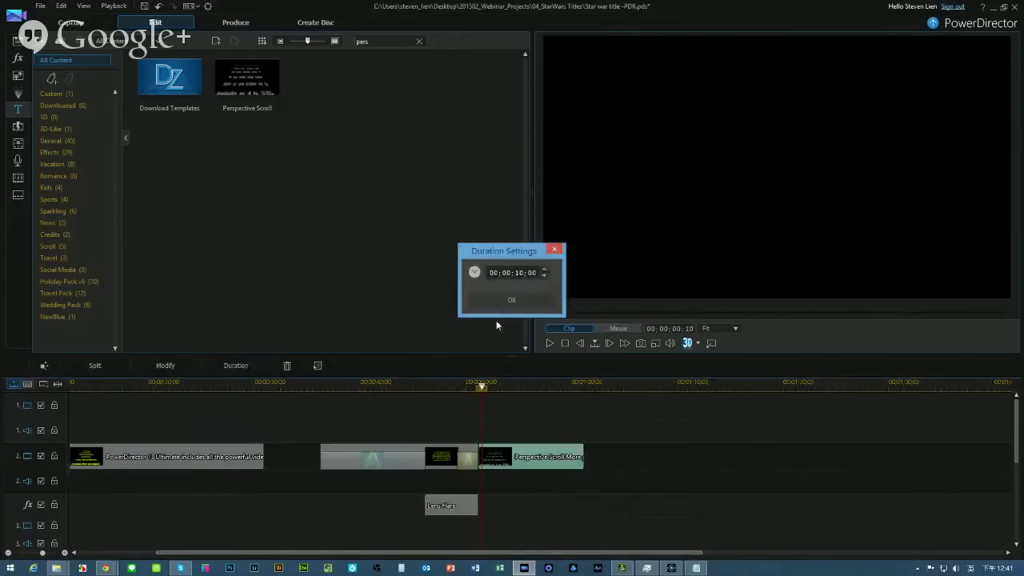
pyautogui.click(517, 272)
pyautogui.write('40')
pyautogui.click(511, 300)
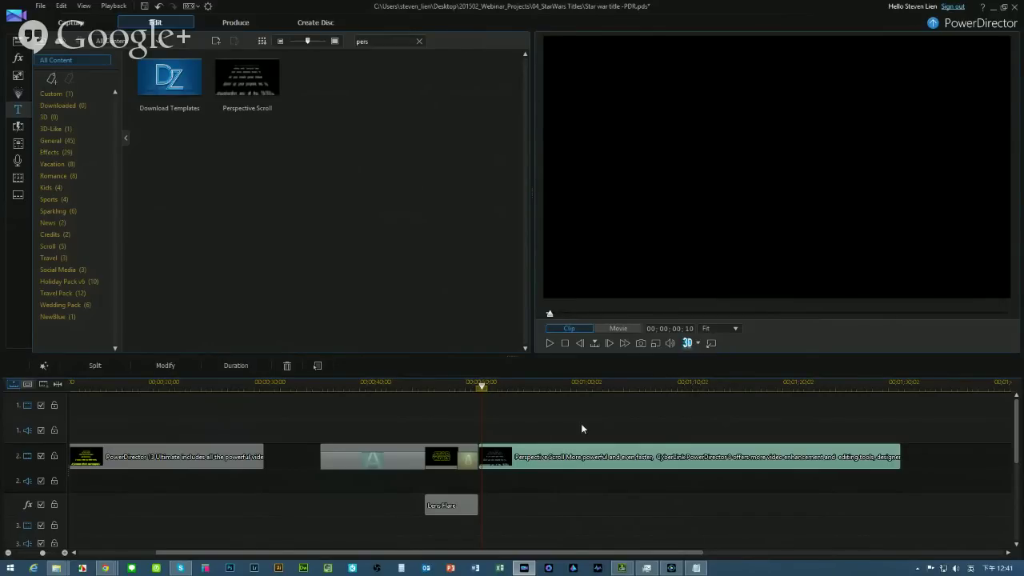
pyautogui.doubleClick(581, 457)
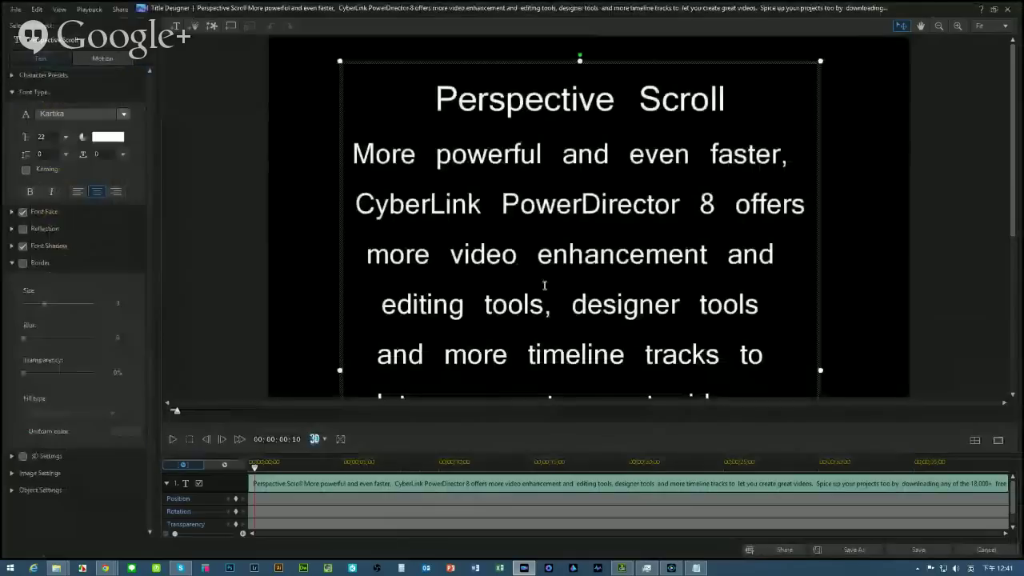
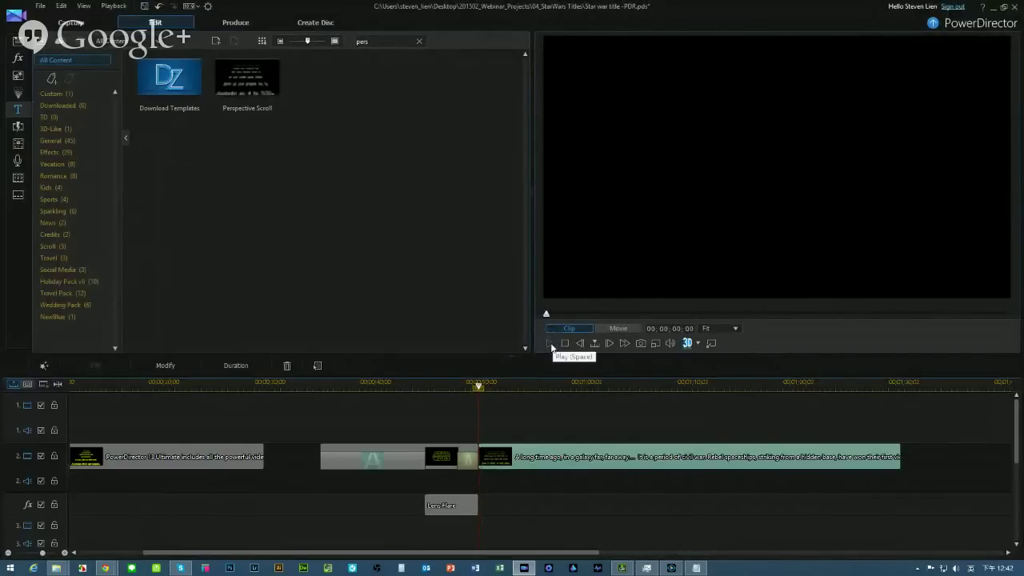
# Play back the crawl title in the movie and extend its end on the timeline to a duration of about 00;00;48;23.
pyautogui.click(550, 342)
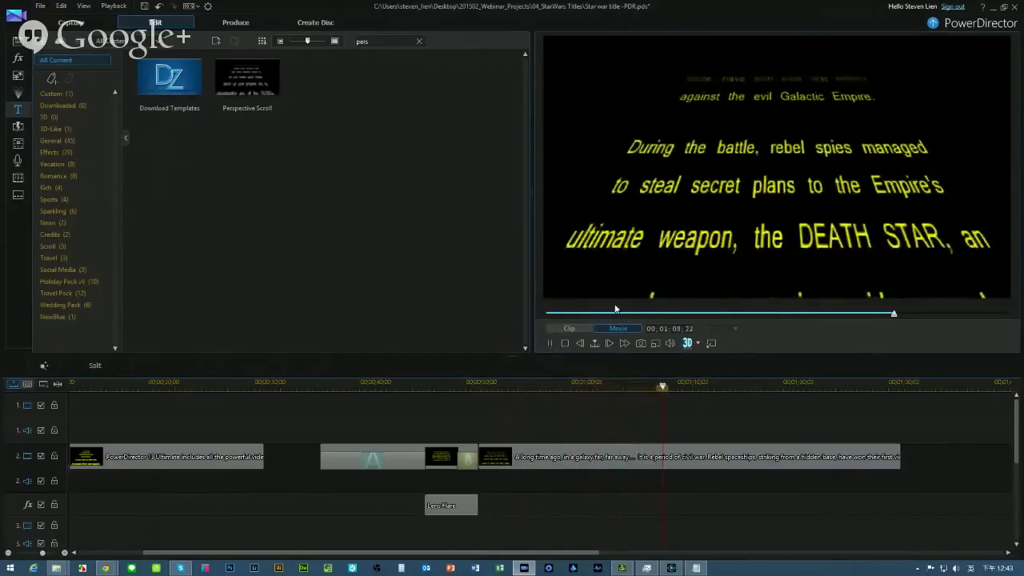
pyautogui.click(550, 343)
pyautogui.click(816, 470)
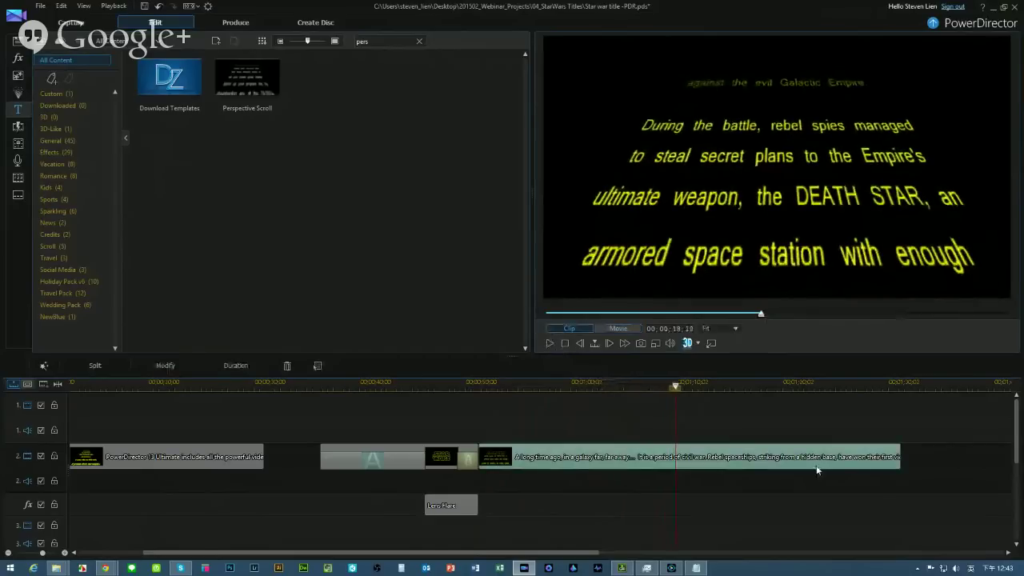
pyautogui.moveTo(902, 460); pyautogui.dragTo(993, 462)
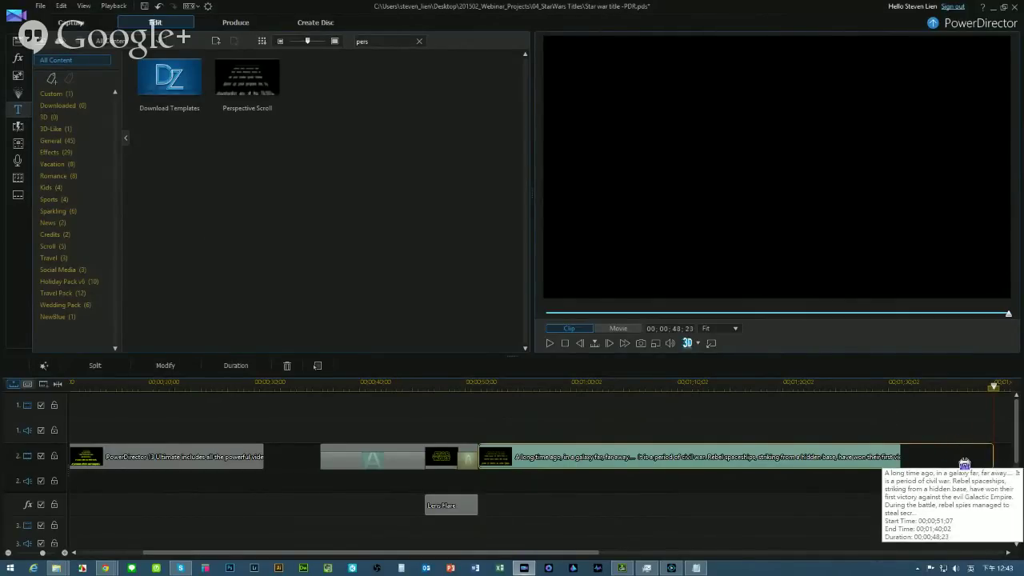
# Move the crawl text block lower in the frame in the Title Designer, save the title, and play back the crawl in the movie.
pyautogui.click(957, 448)
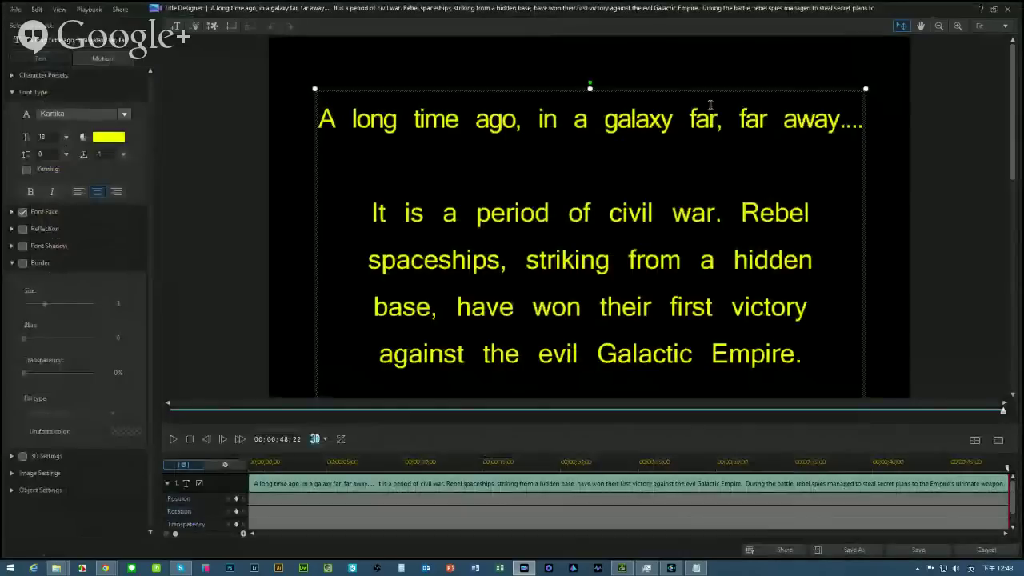
pyautogui.click(657, 193)
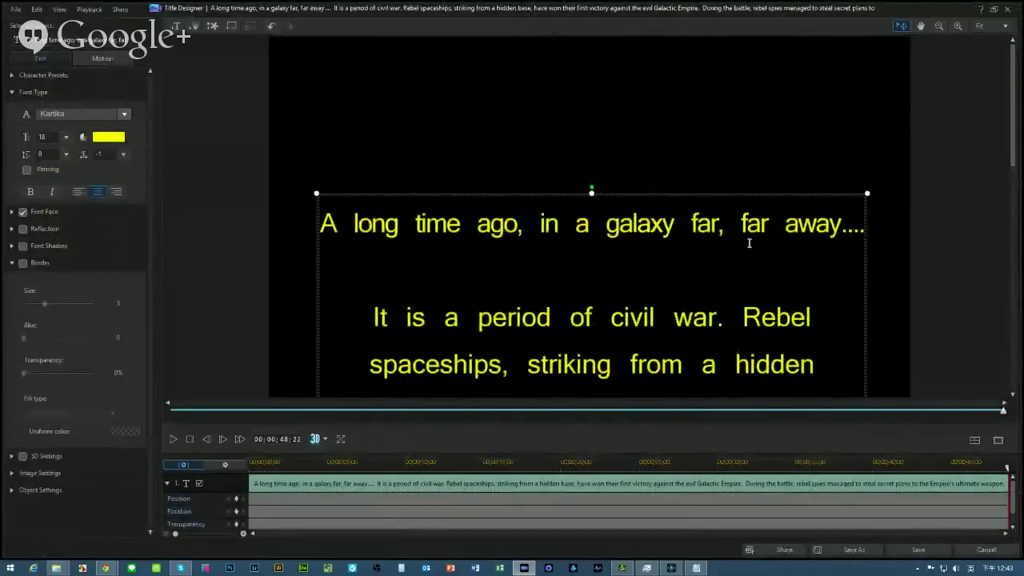
pyautogui.click(900, 548)
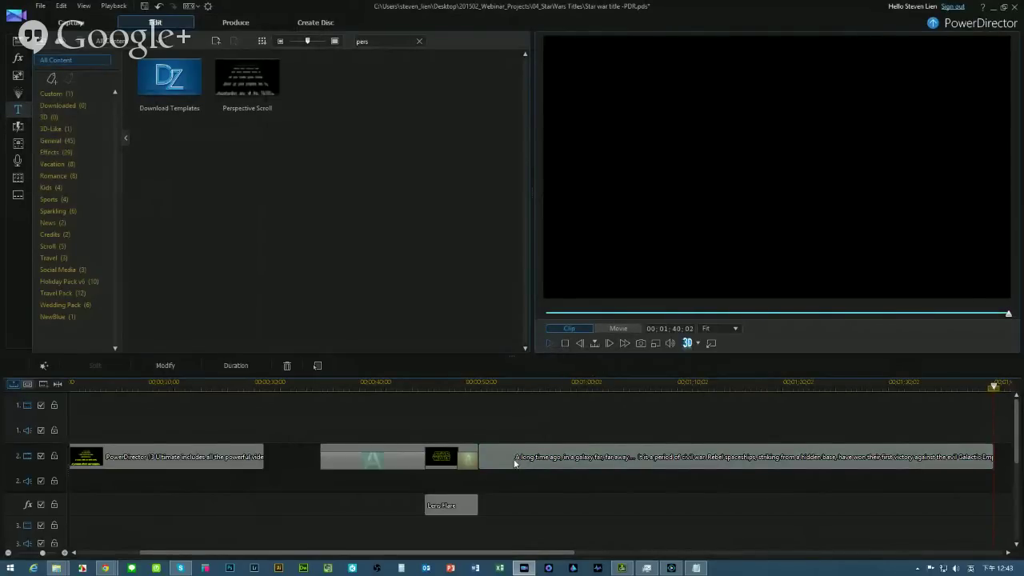
pyautogui.click(548, 345)
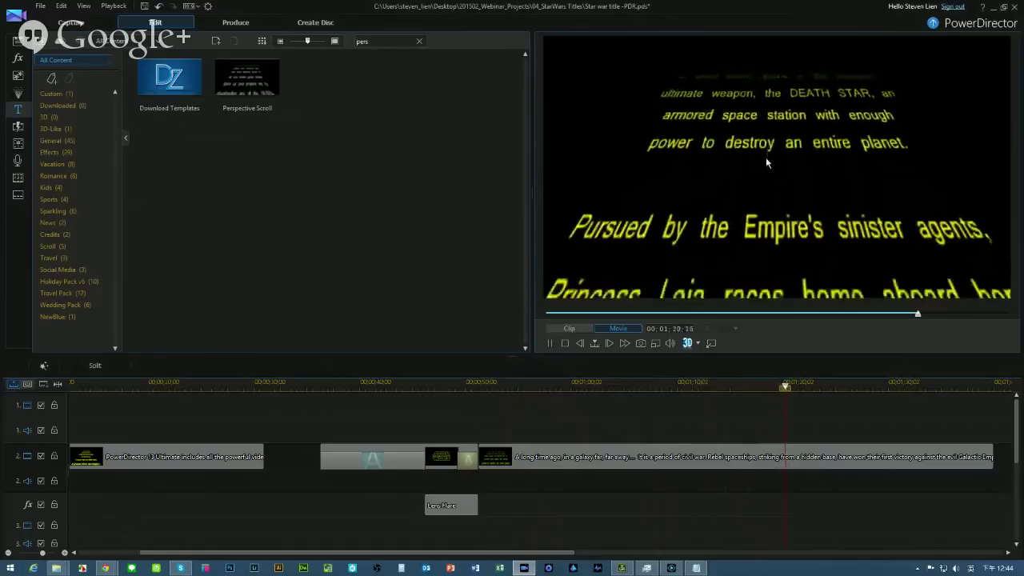
pyautogui.click(565, 342)
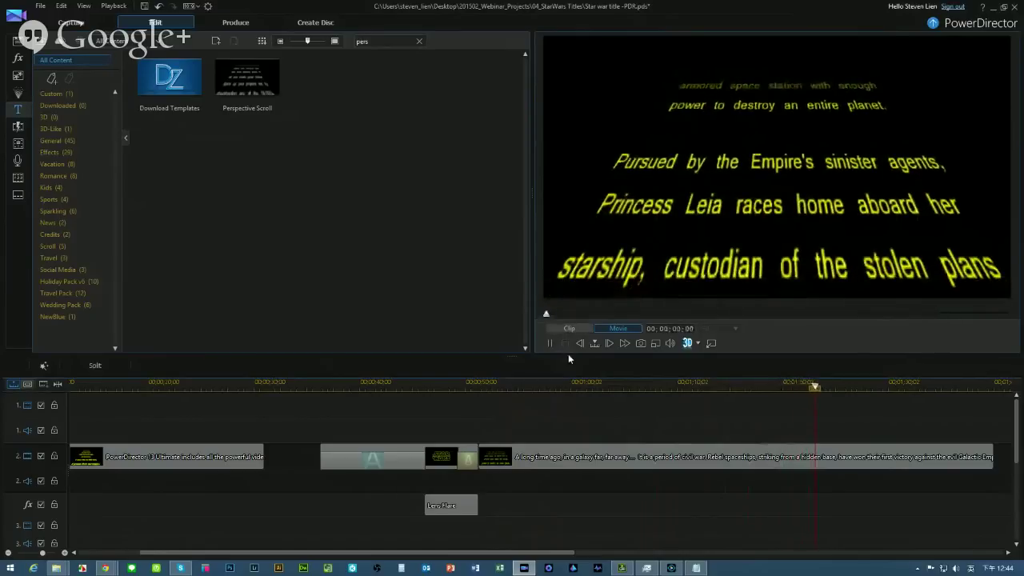
# Close the Star Wars title project and open the Starshipv2 project file from the 05_Starship folder.
pyautogui.click(1014, 8)
pyautogui.click(535, 311)
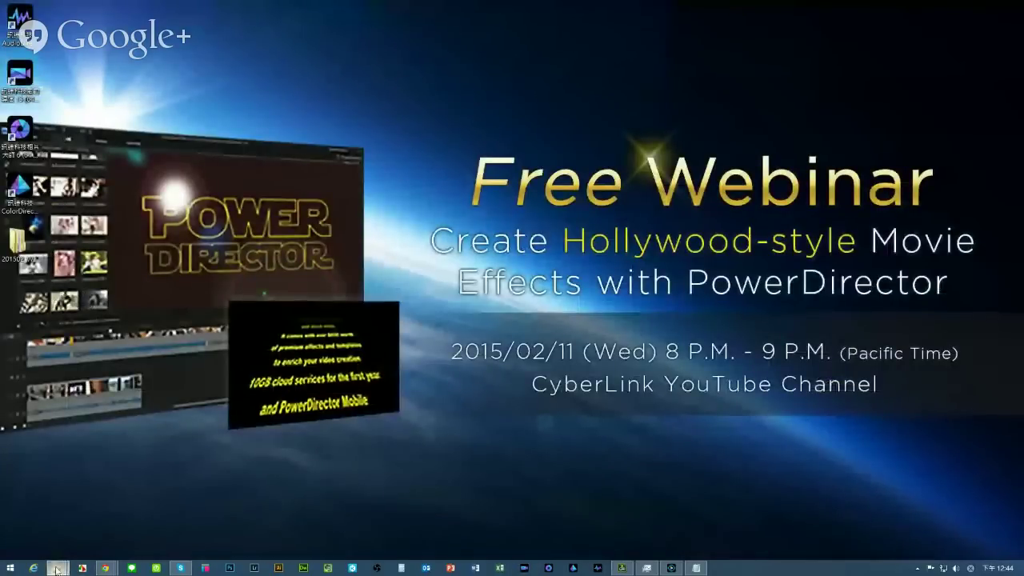
pyautogui.moveTo(56, 568)
pyautogui.click(188, 512)
pyautogui.press('BackSpace')
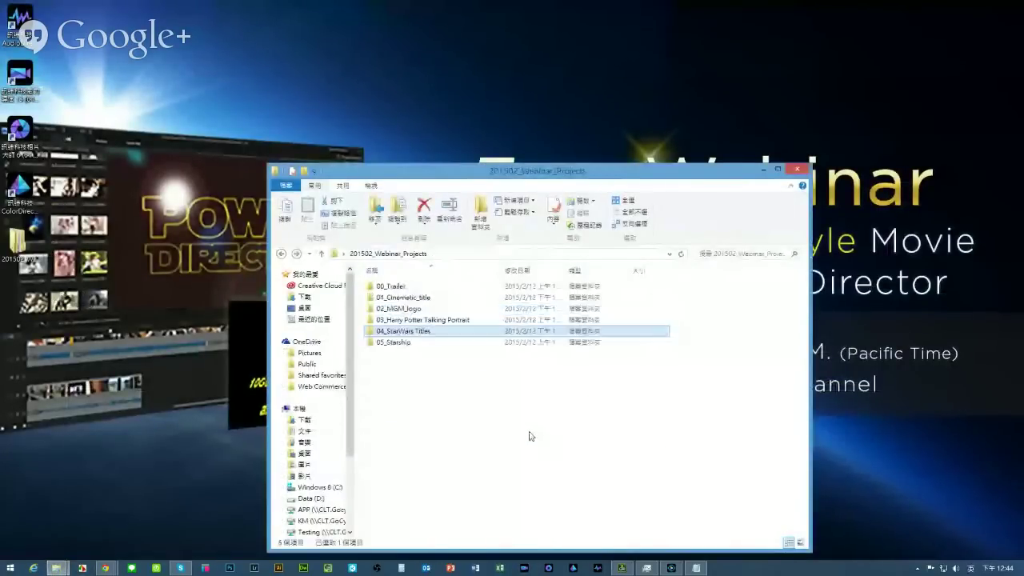
pyautogui.doubleClick(394, 341)
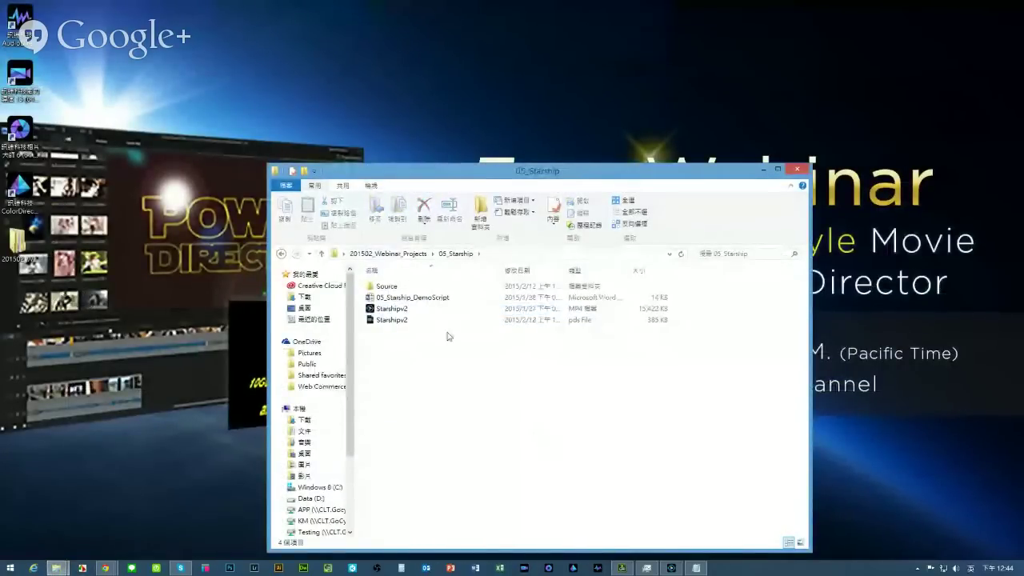
pyautogui.doubleClick(399, 320)
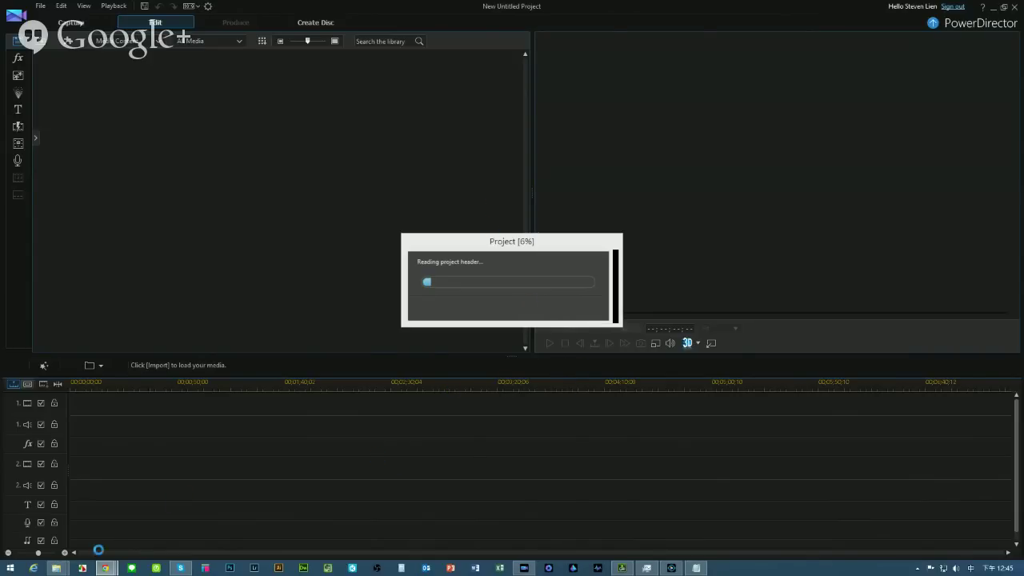
# Return to the 05_Starship folder window and force the unresponsive PowerDirector 13 to close.
pyautogui.moveTo(58, 568)
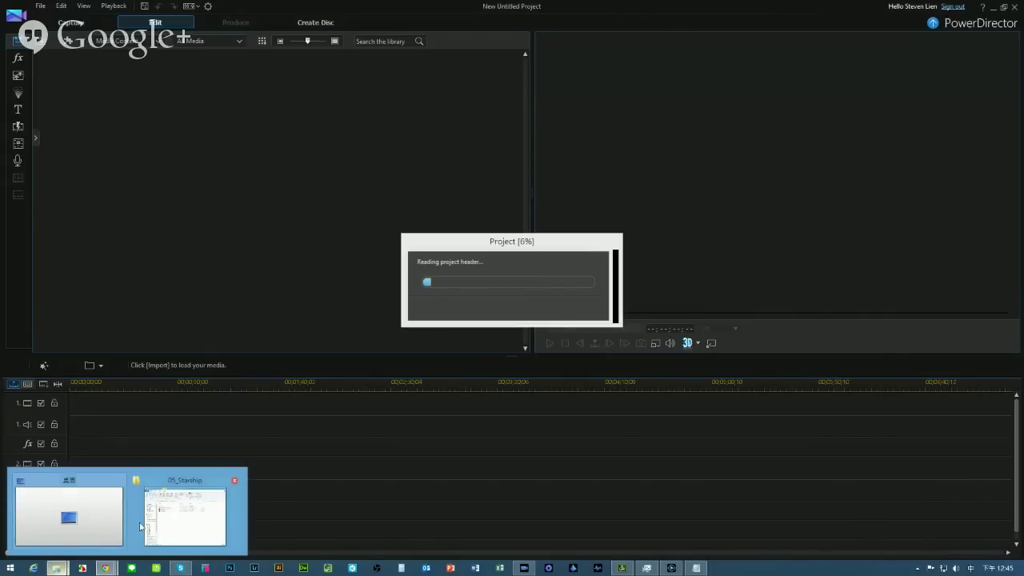
pyautogui.click(139, 526)
pyautogui.click(425, 402)
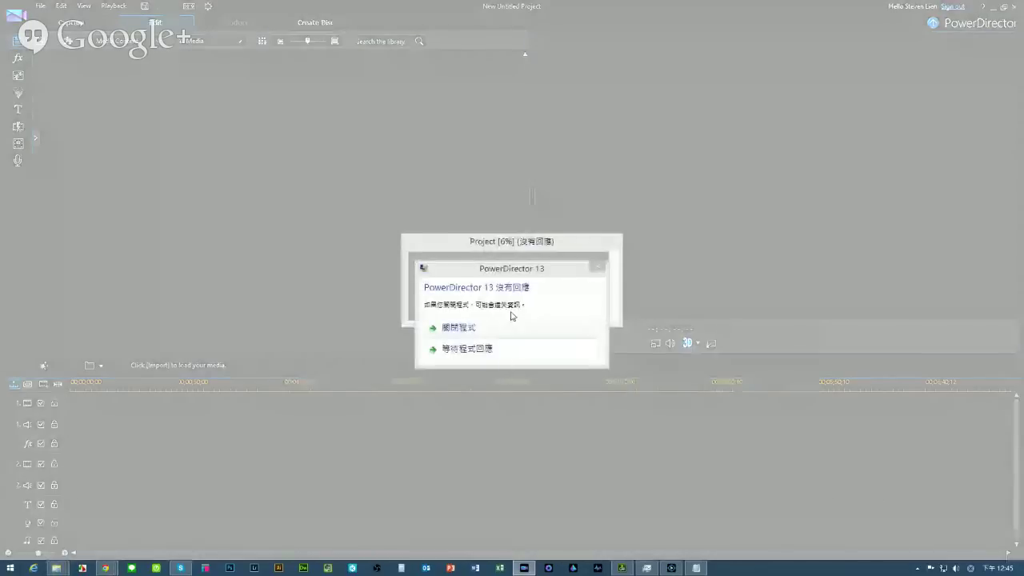
pyautogui.click(484, 327)
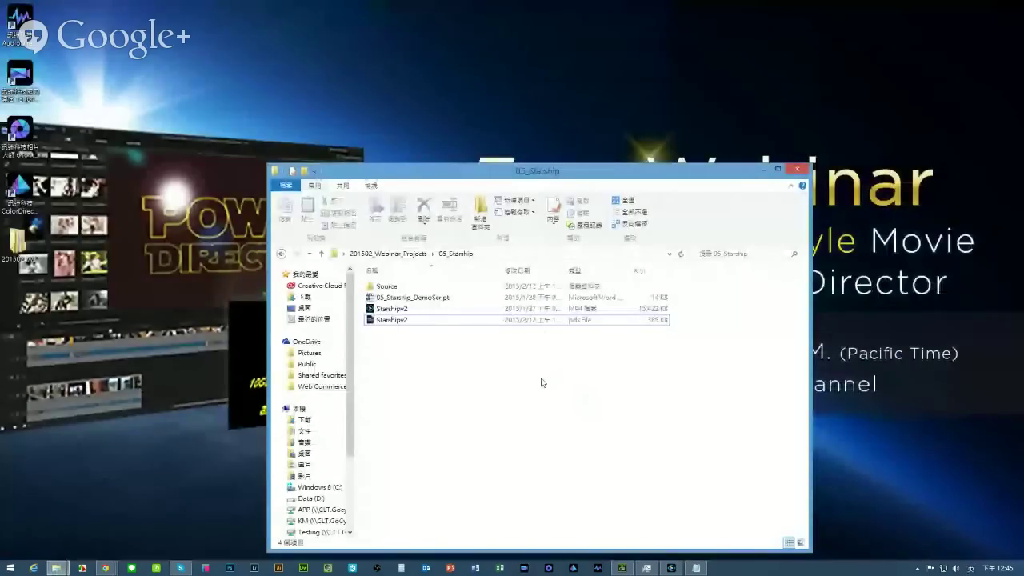
# Close the PowerDVD window and open the Starshipv2 project file again.
pyautogui.rightClick(675, 570)
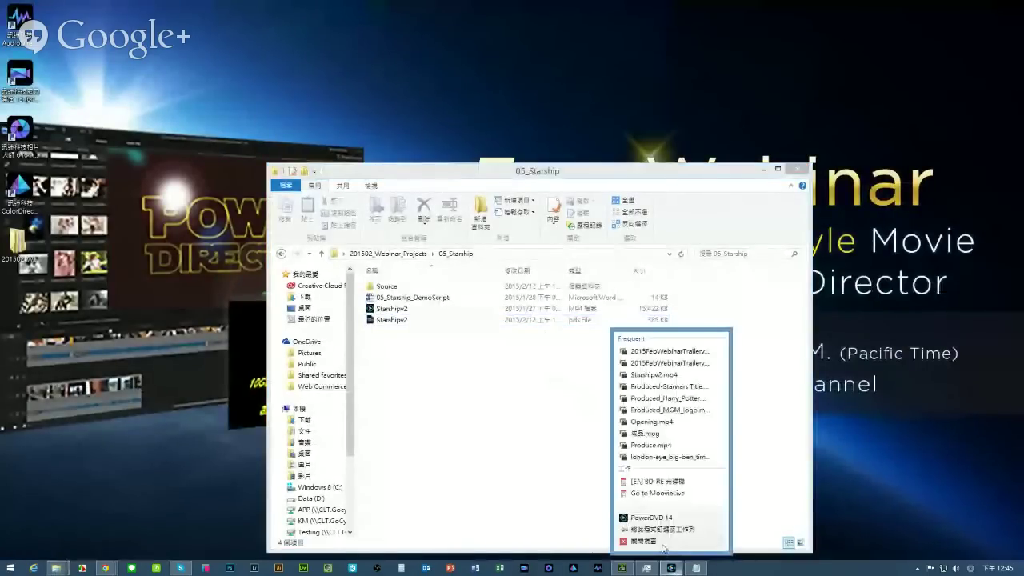
pyautogui.click(662, 542)
pyautogui.click(407, 320)
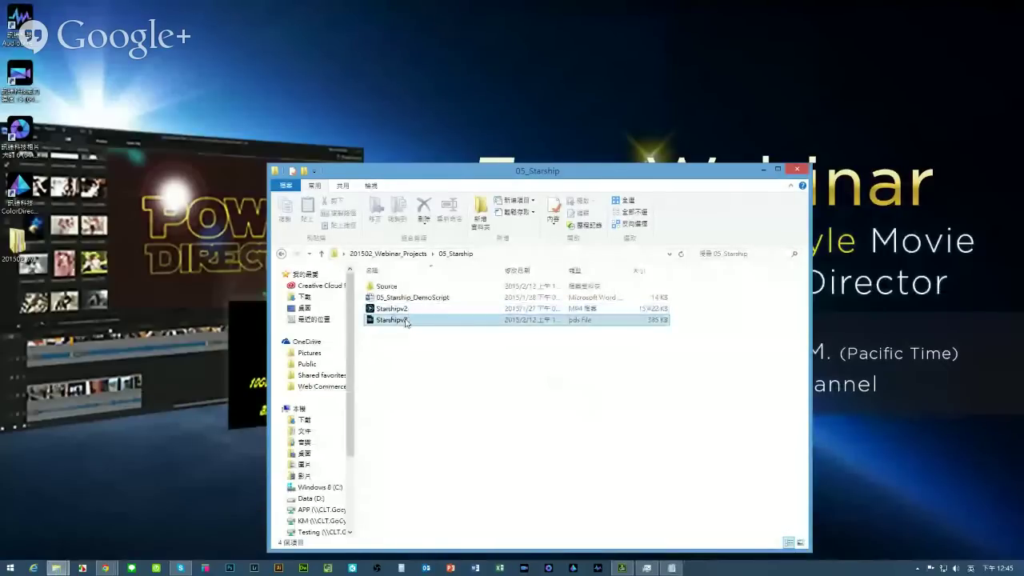
pyautogui.doubleClick(406, 321)
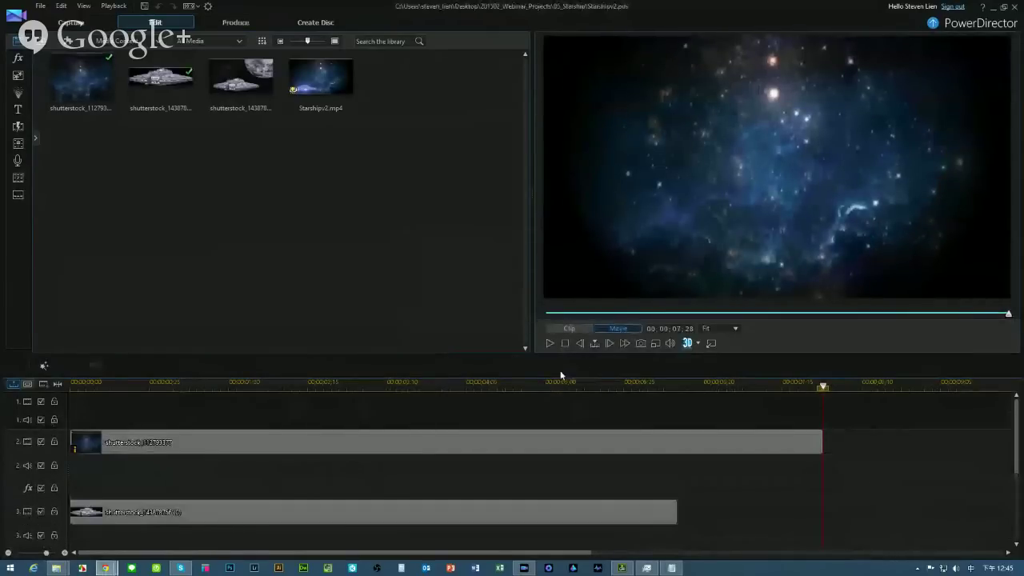
# Reset the movie preview to the start and hide video tracks 3, 4 and 5, leaving the space background on track 2.
pyautogui.click(565, 342)
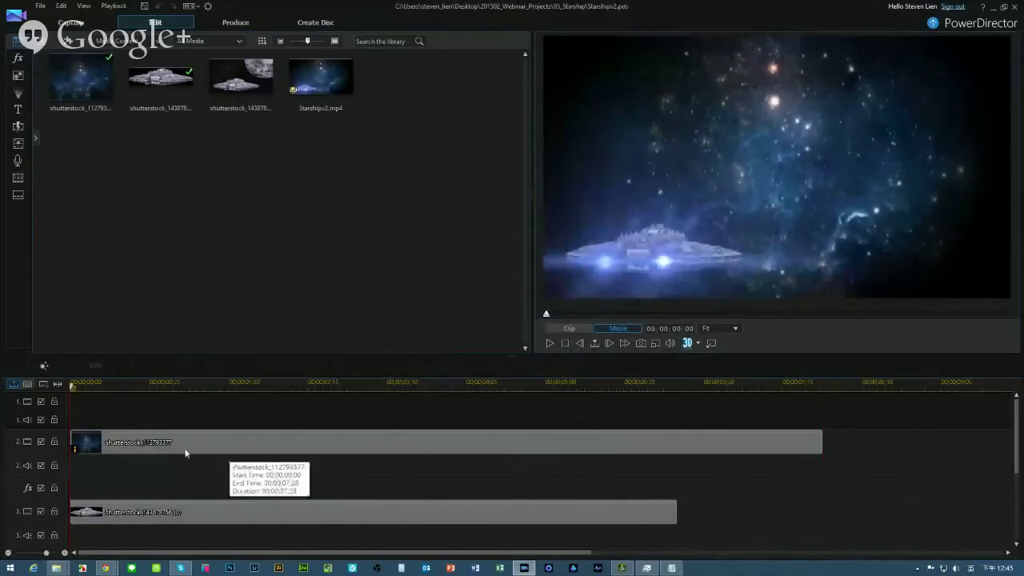
pyautogui.click(41, 512)
pyautogui.scroll(-3, 39, 464)
pyautogui.click(42, 483)
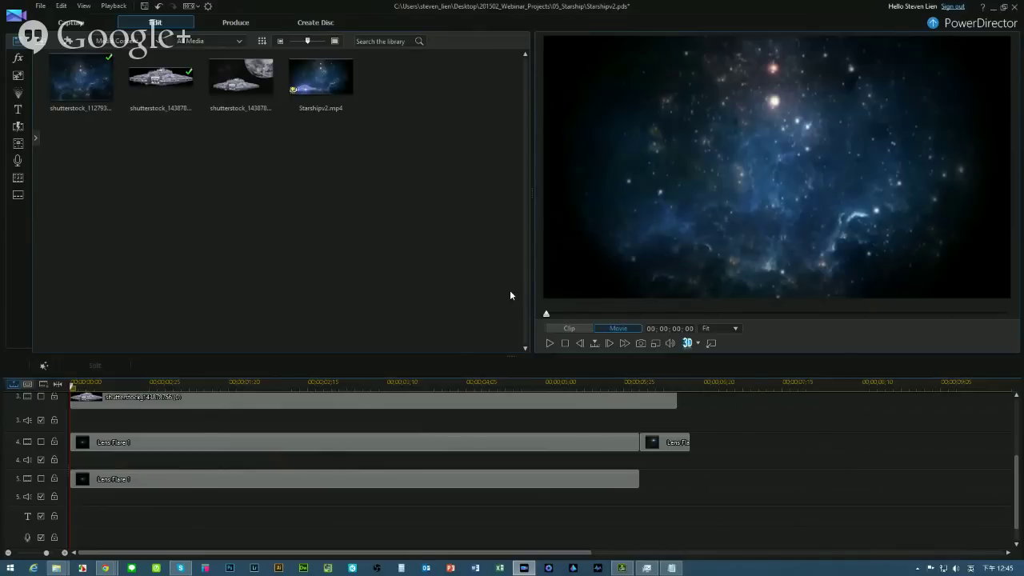
pyautogui.scroll(3, 114, 468)
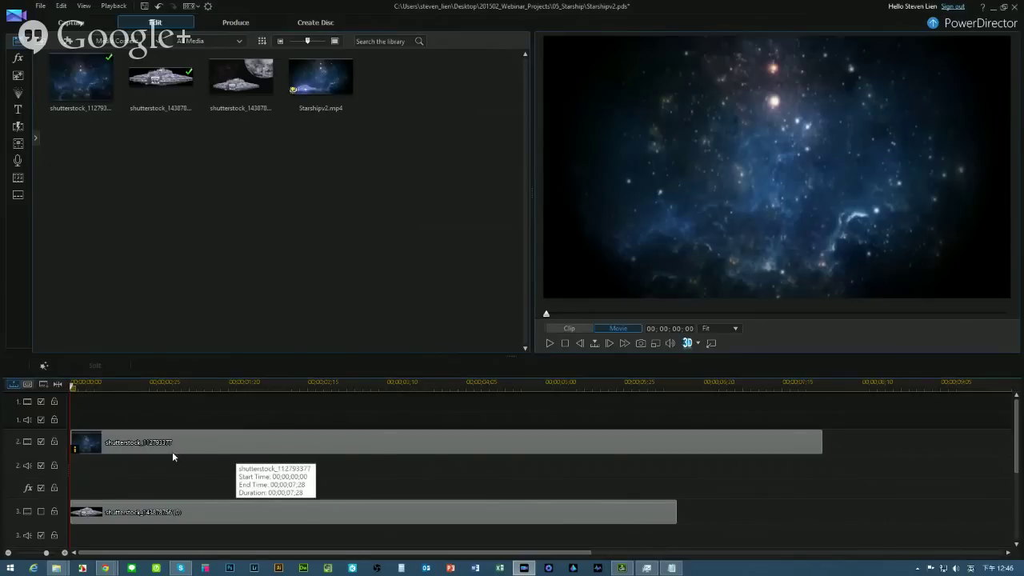
pyautogui.scroll(-3, 85, 490)
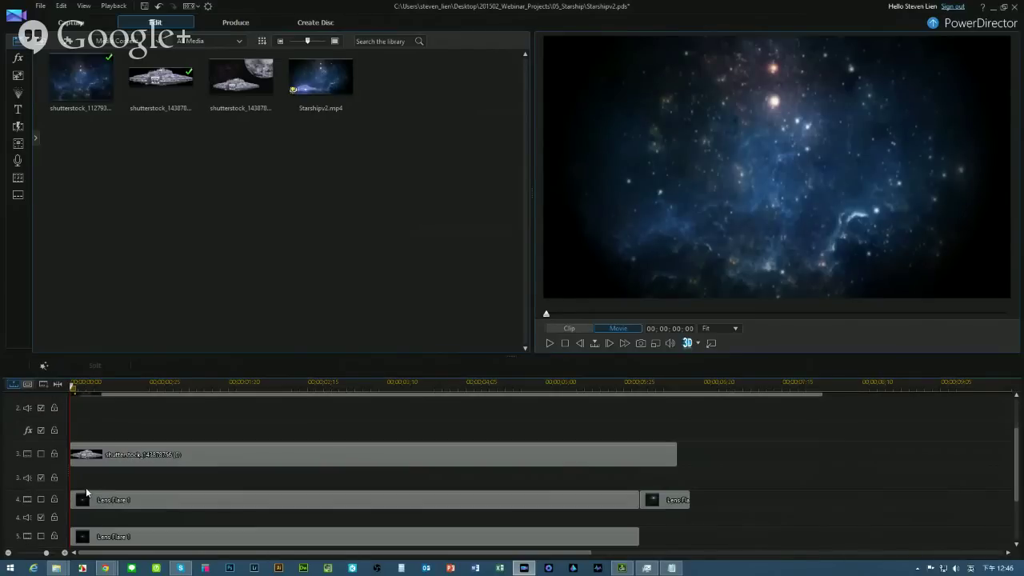
# Show video track 3 again, and compare the original starship photo with the cut-out starship image used on that track.
pyautogui.click(41, 452)
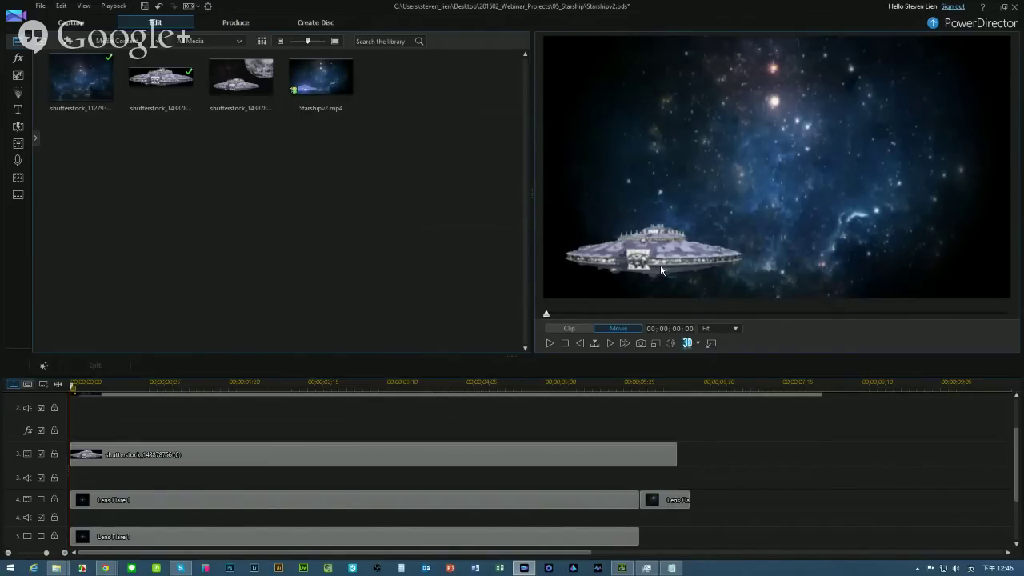
pyautogui.click(247, 76)
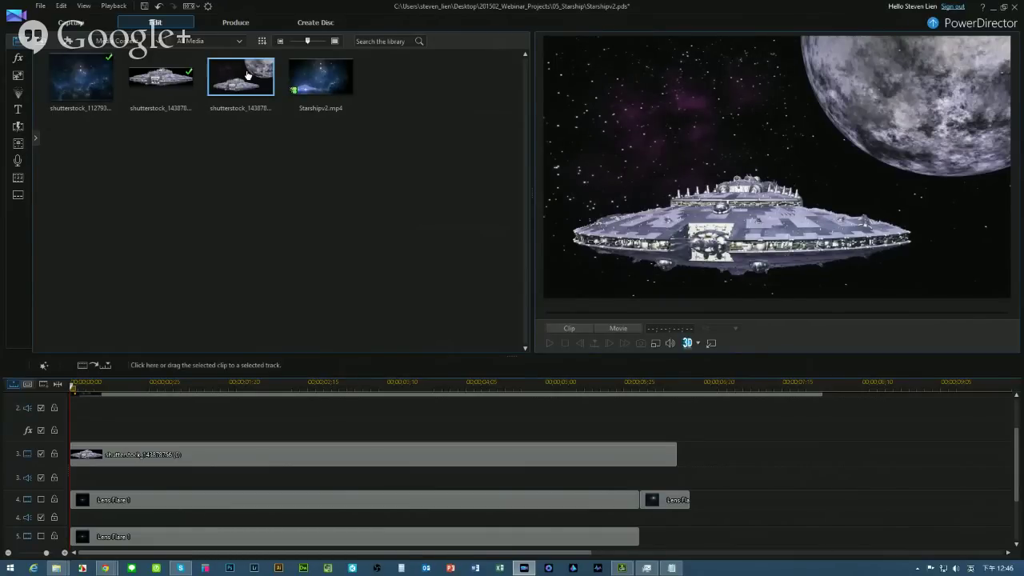
pyautogui.click(164, 84)
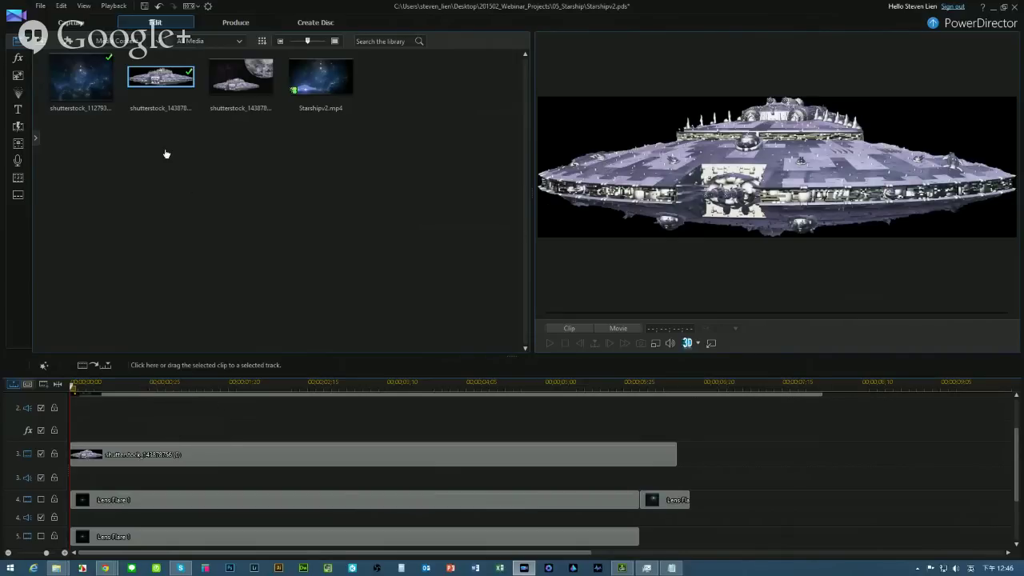
pyautogui.click(85, 456)
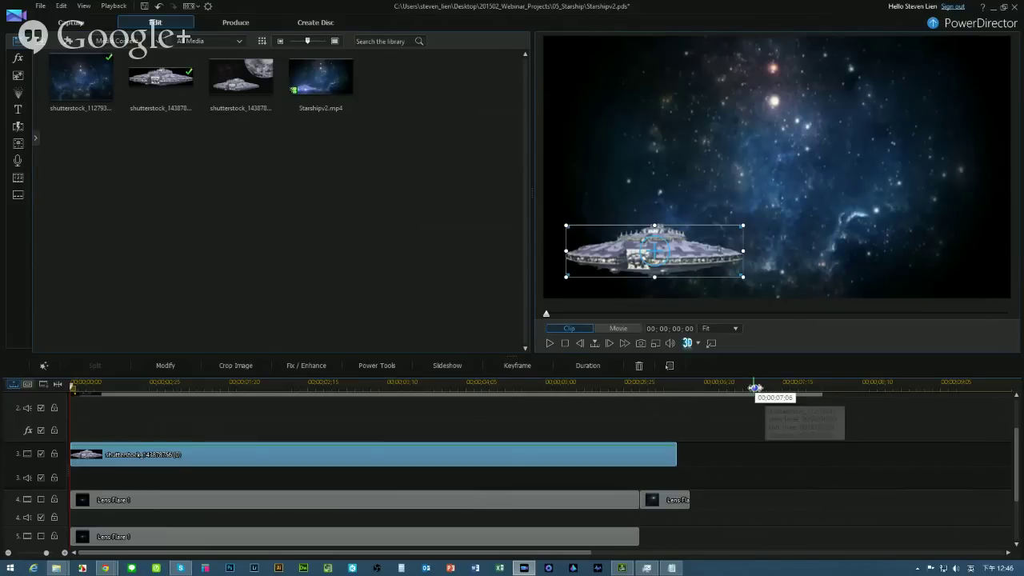
# Extend the end of the space background clip on track 2 to about 00;00;15;05.
pyautogui.moveTo(749, 384); pyautogui.dragTo(512, 385)
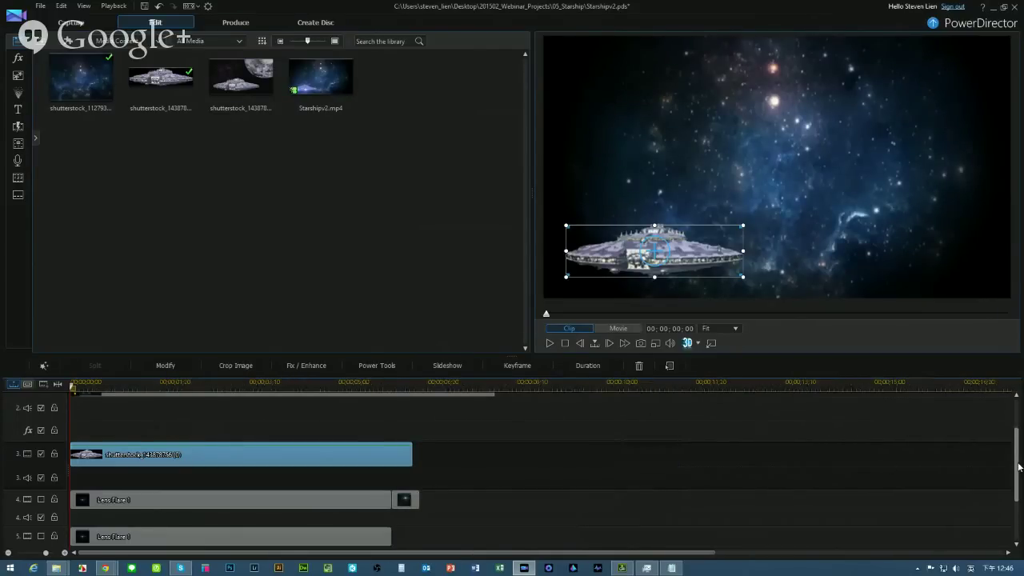
pyautogui.moveTo(1019, 467); pyautogui.dragTo(1019, 436)
pyautogui.moveTo(494, 442); pyautogui.dragTo(882, 456)
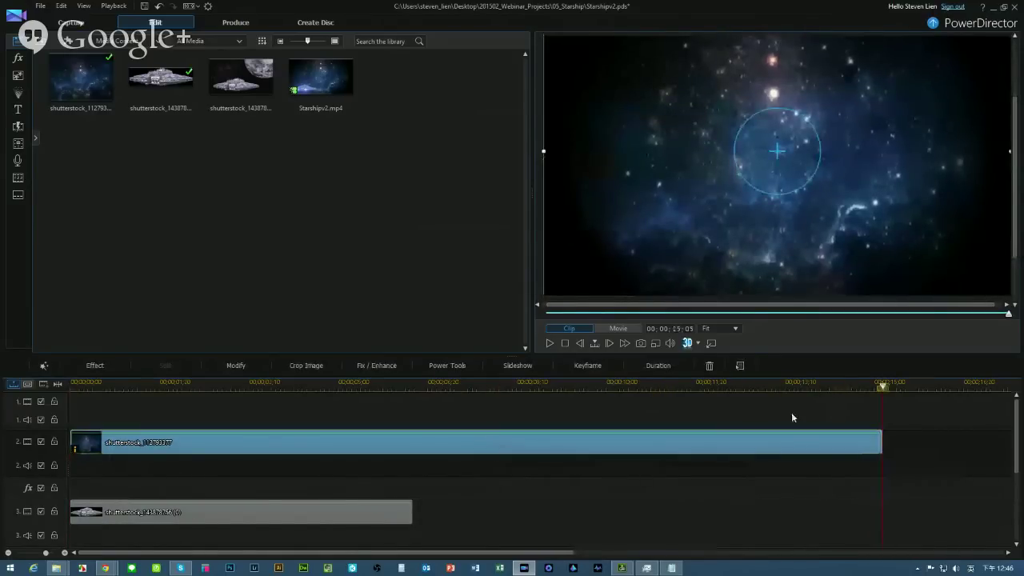
# Place another cut-out starship image after the first on track 3, shrink it to about half size, and move it to the frame's lower-left corner.
pyautogui.moveTo(166, 85); pyautogui.dragTo(470, 511)
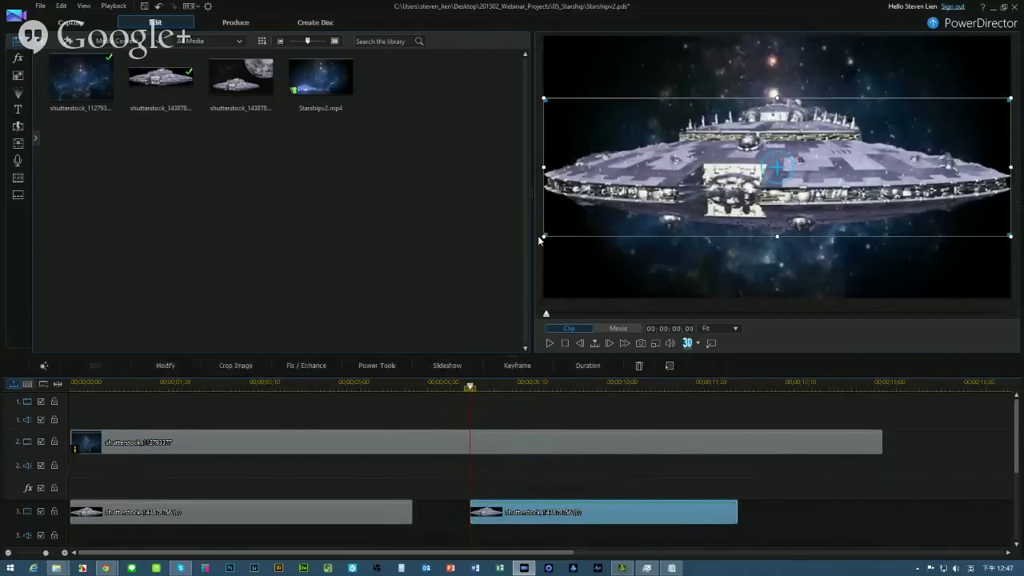
pyautogui.moveTo(542, 238); pyautogui.dragTo(773, 168)
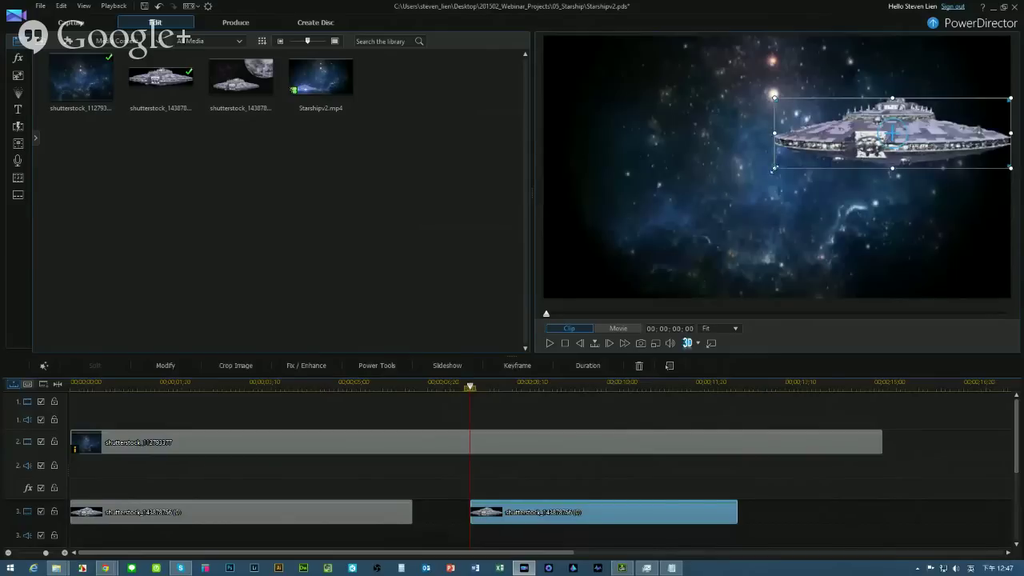
pyautogui.moveTo(895, 132); pyautogui.dragTo(632, 258)
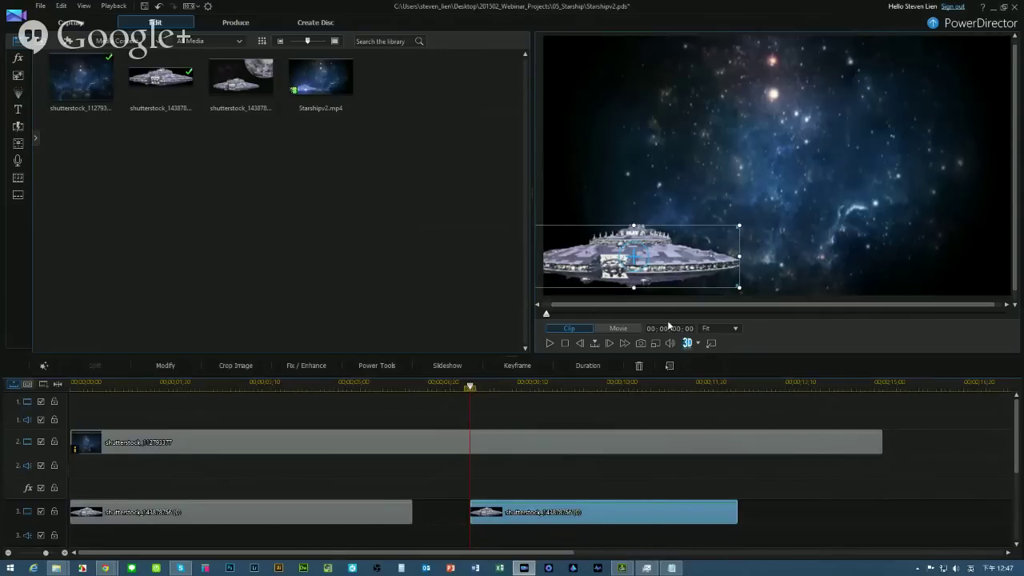
# Extend the second starship clip to a duration of 00;00;07;04 and open its object properties in the PiP Designer.
pyautogui.moveTo(736, 510); pyautogui.dragTo(858, 512)
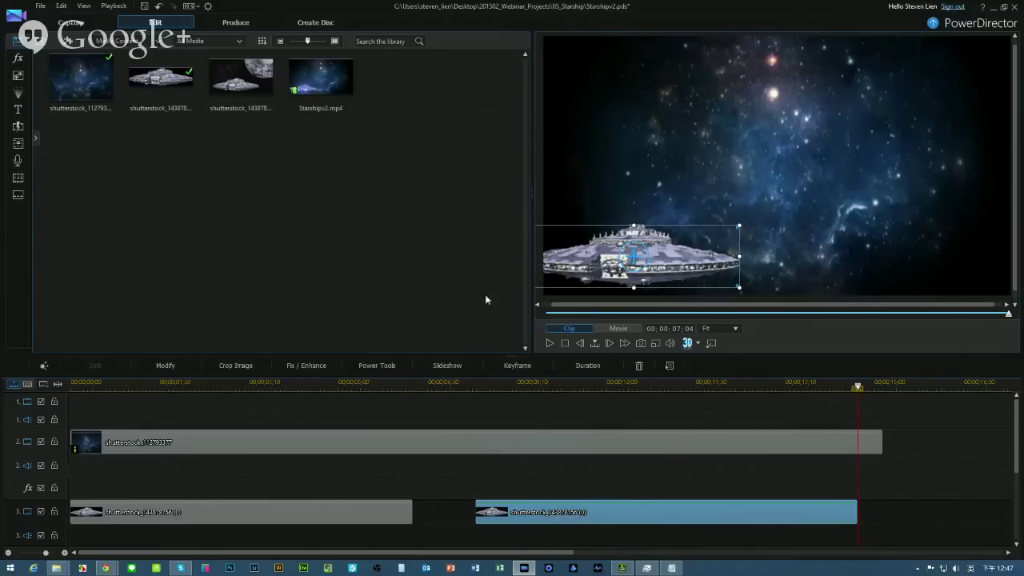
pyautogui.doubleClick(555, 514)
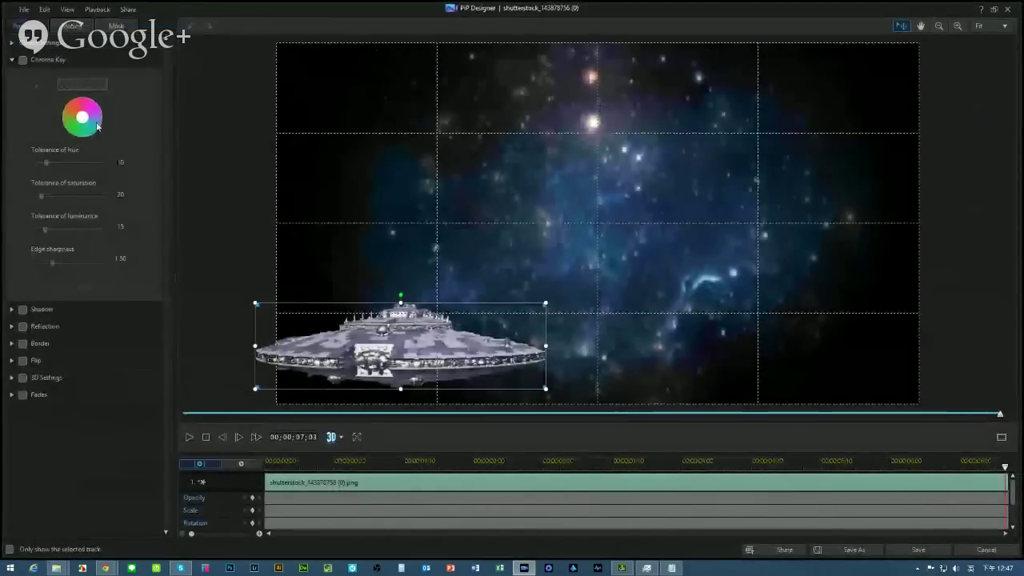
pyautogui.click(76, 28)
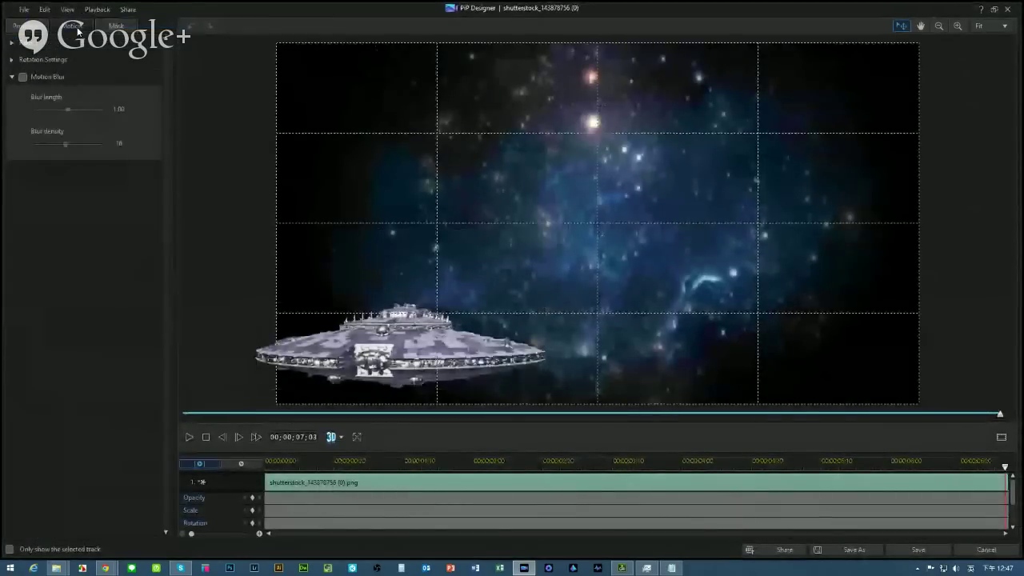
pyautogui.click(23, 25)
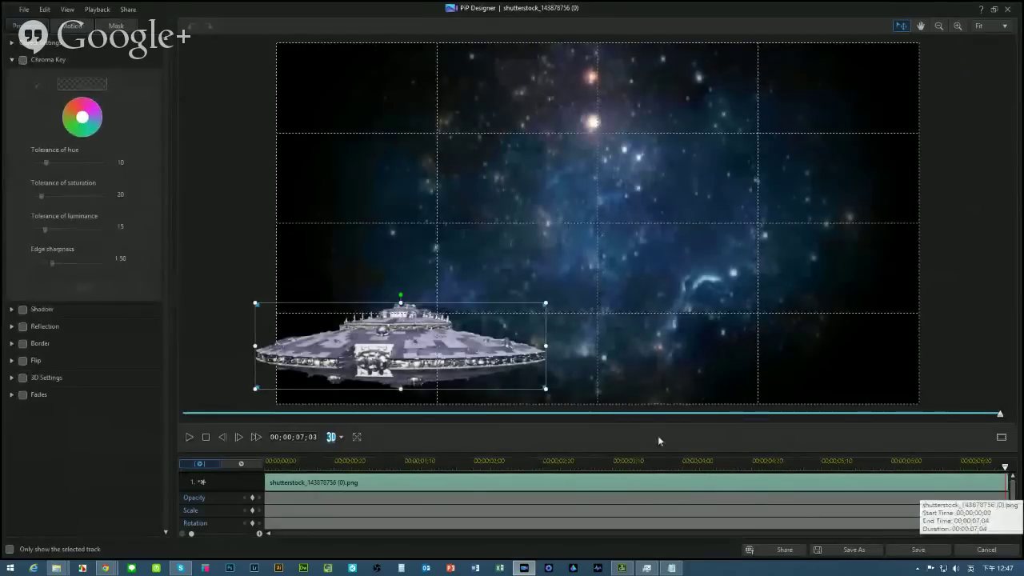
# Try adding a Position keyframe at the end of the starship clip, and undo it.
pyautogui.moveTo(1019, 495); pyautogui.dragTo(1019, 520)
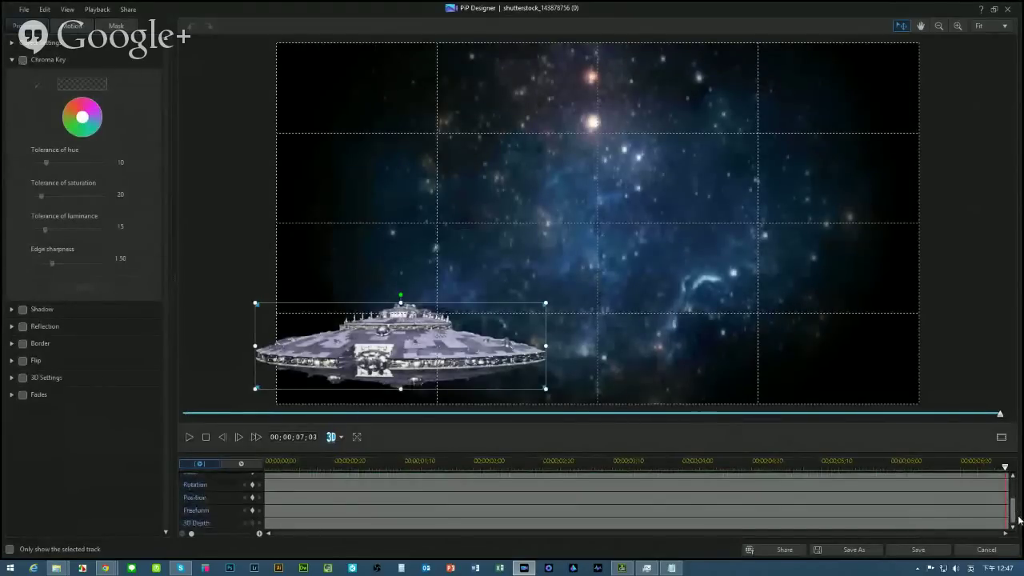
pyautogui.click(251, 499)
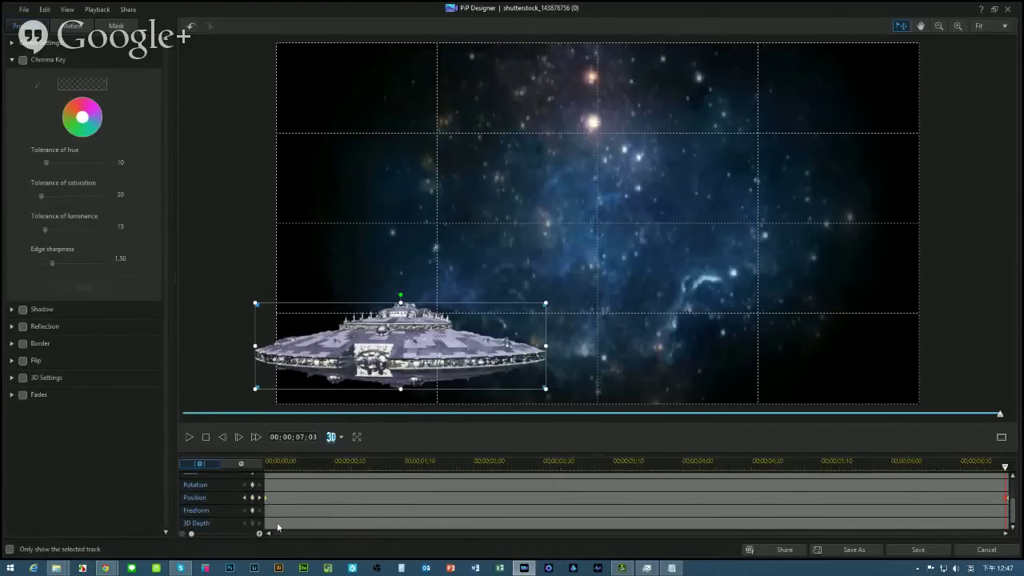
pyautogui.hotkey('ctrl', 'z')
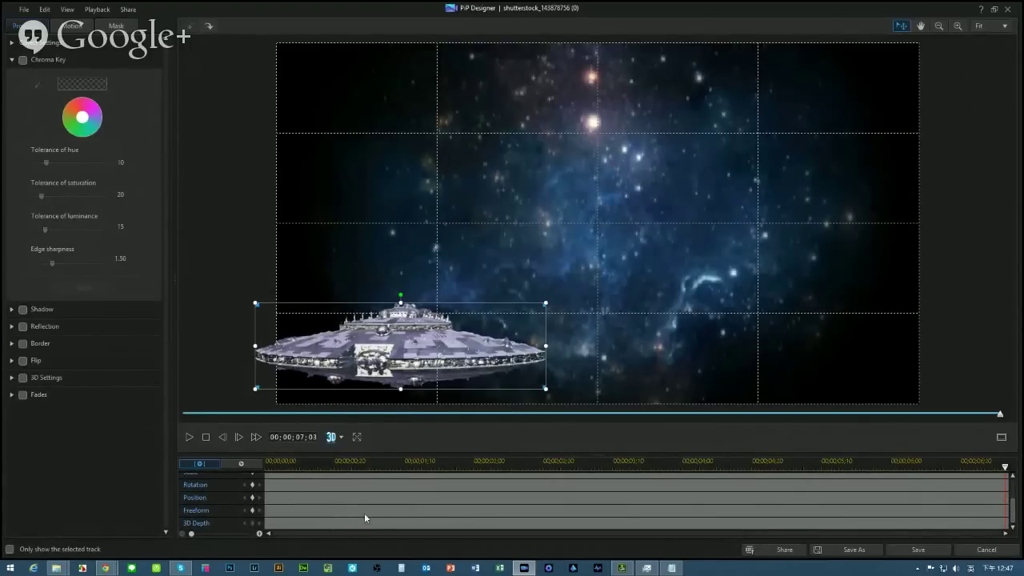
# Add a Position keyframe at the clip's start, and at 00;00;07;04 shrink the ship and move it just past the frame's centre.
pyautogui.click(205, 437)
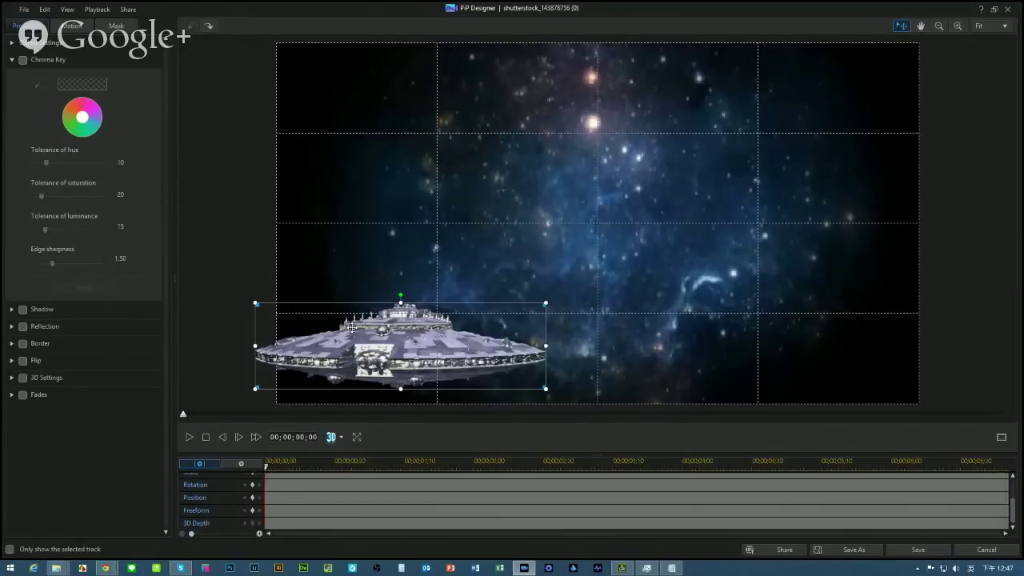
pyautogui.click(251, 499)
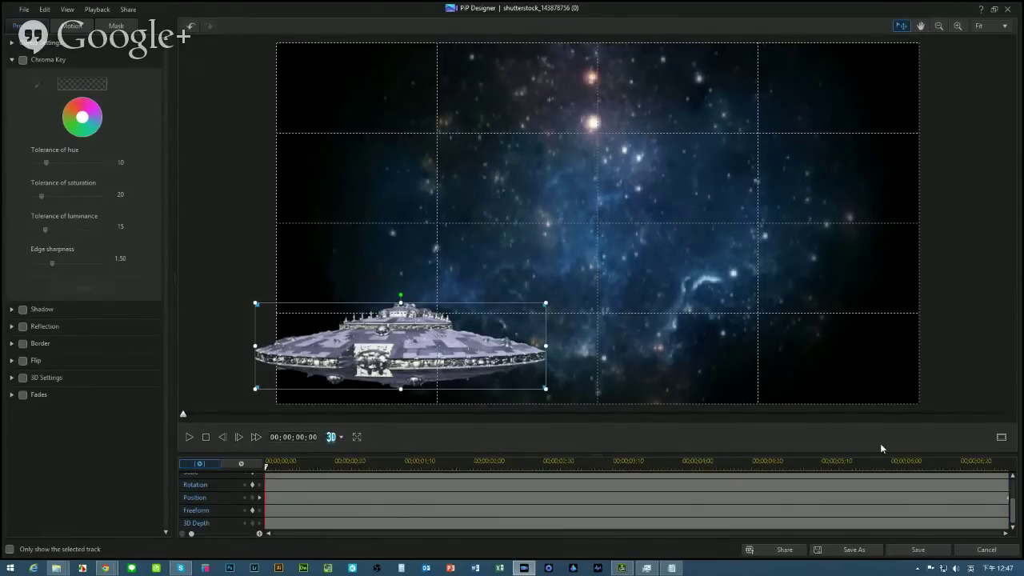
pyautogui.moveTo(193, 416); pyautogui.dragTo(1019, 413)
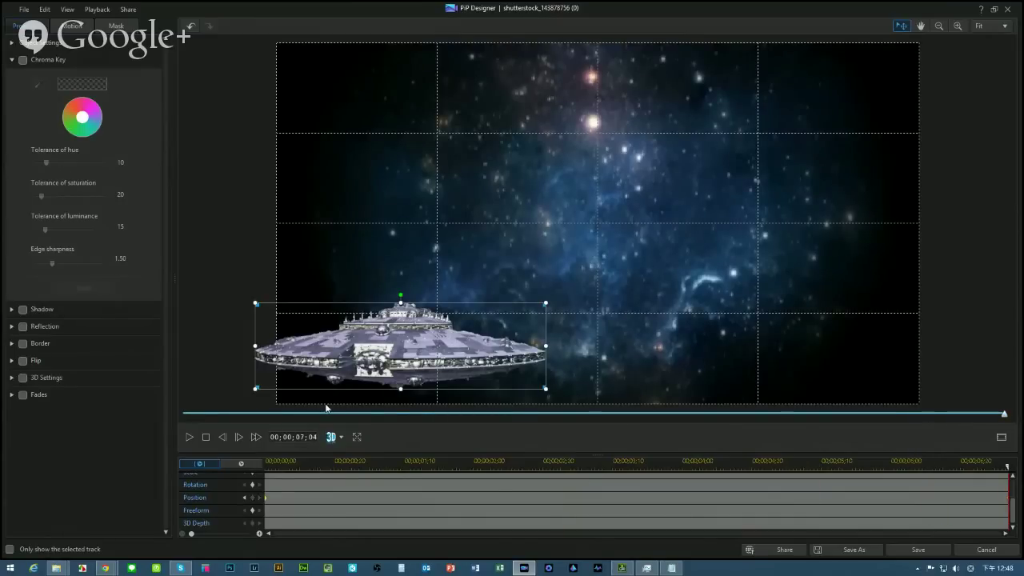
pyautogui.moveTo(400, 344); pyautogui.dragTo(653, 219)
pyautogui.moveTo(799, 263); pyautogui.dragTo(631, 214)
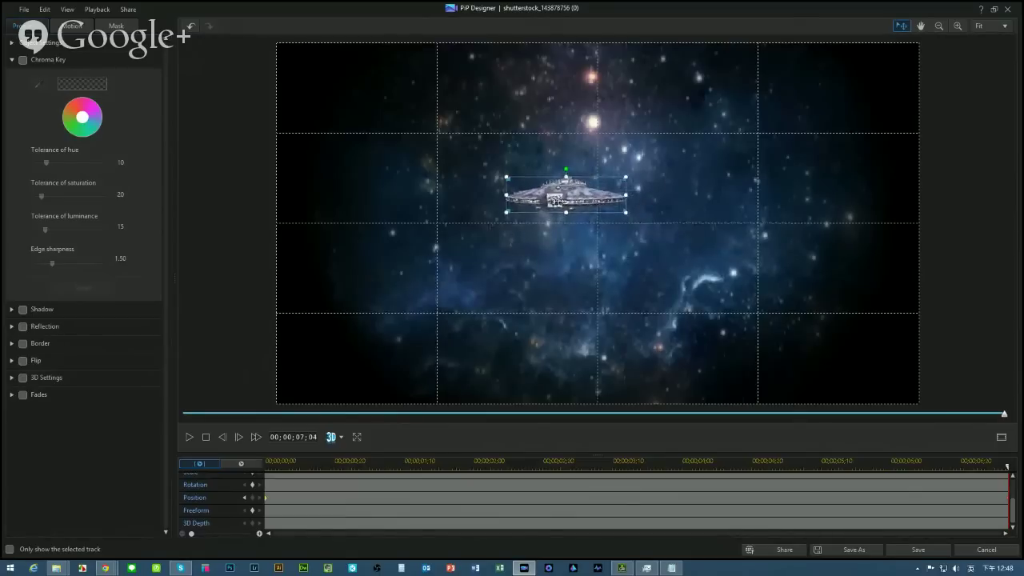
pyautogui.moveTo(551, 200); pyautogui.dragTo(620, 227)
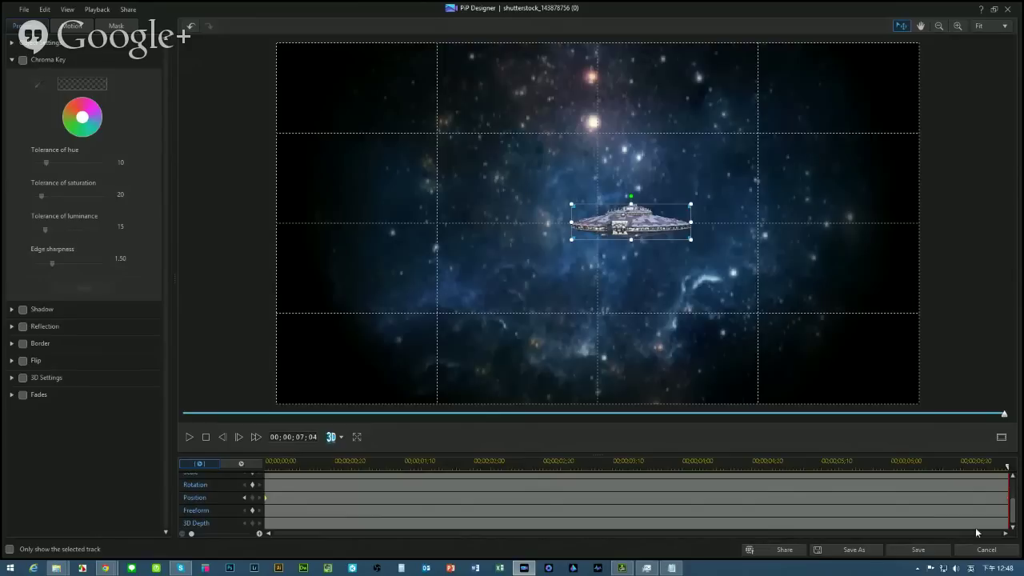
# Keyframe the ship's Scale at the clip's end, and at its start enlarge the ship and place it in the frame's lower-left corner.
pyautogui.moveTo(1014, 512)
pyautogui.mouseDown()
pyautogui.moveTo(1013, 484)
pyautogui.moveTo(1016, 508)
pyautogui.mouseUp()
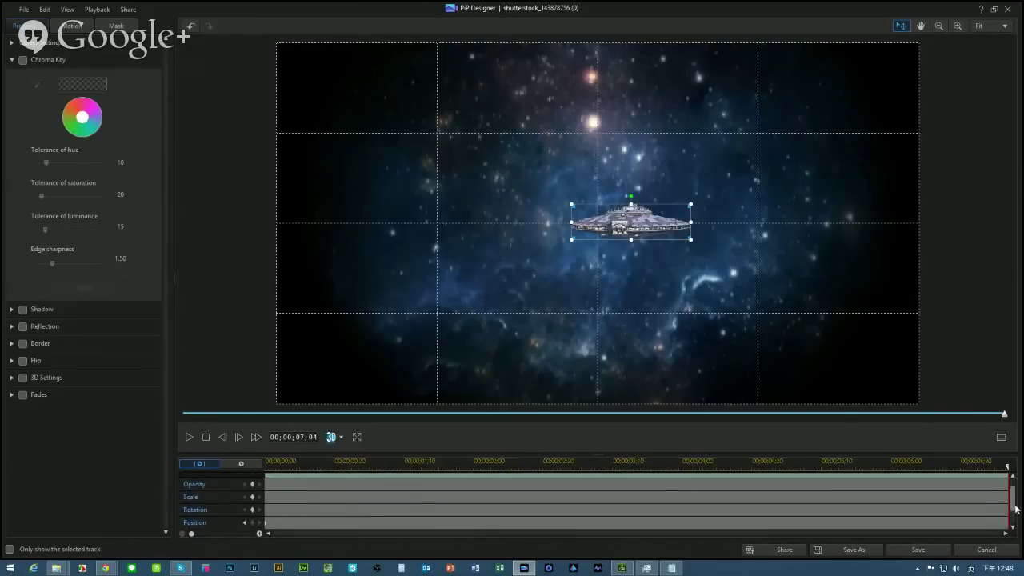
pyautogui.click(244, 496)
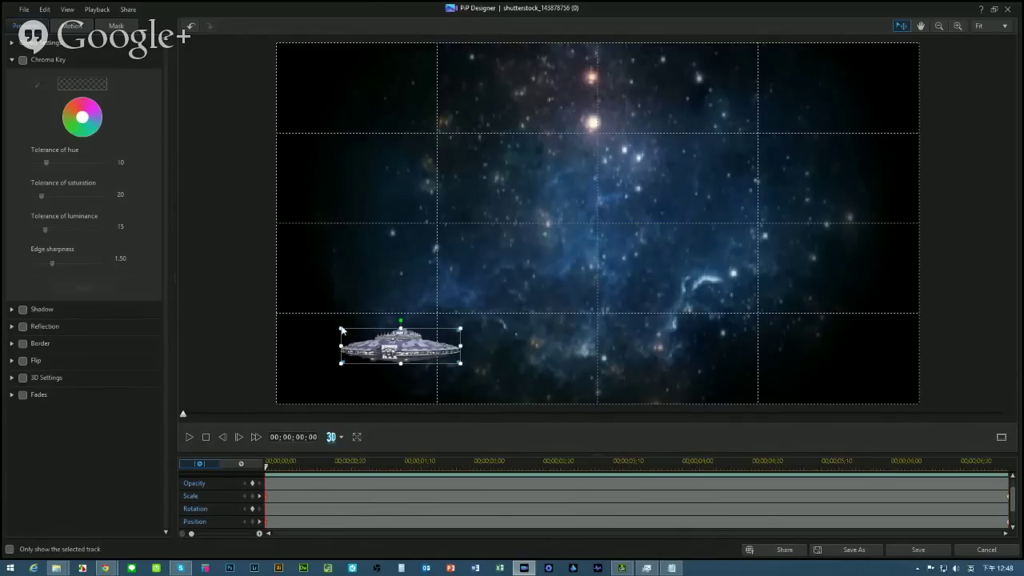
pyautogui.moveTo(341, 328); pyautogui.dragTo(249, 285)
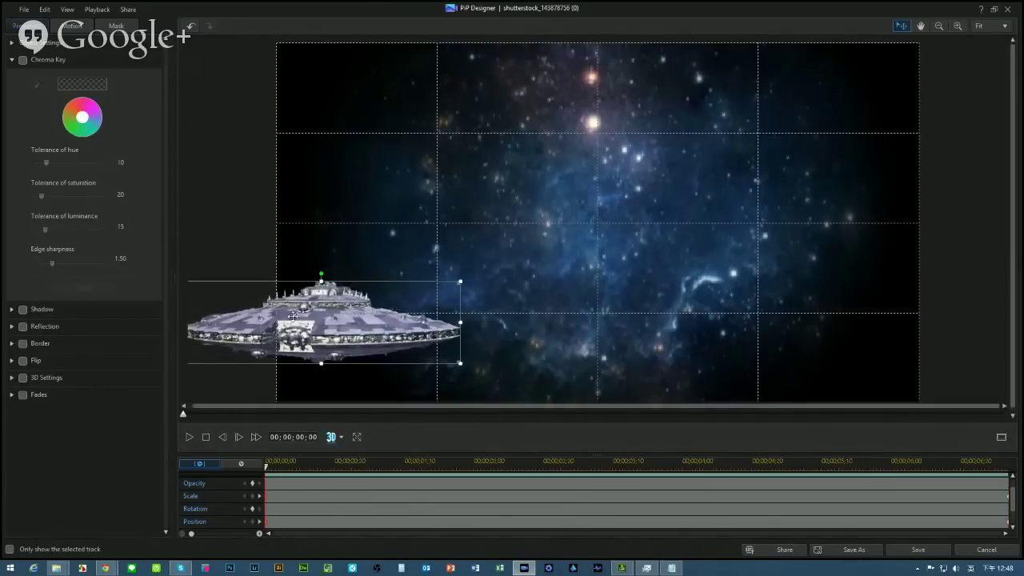
pyautogui.moveTo(336, 324); pyautogui.dragTo(399, 341)
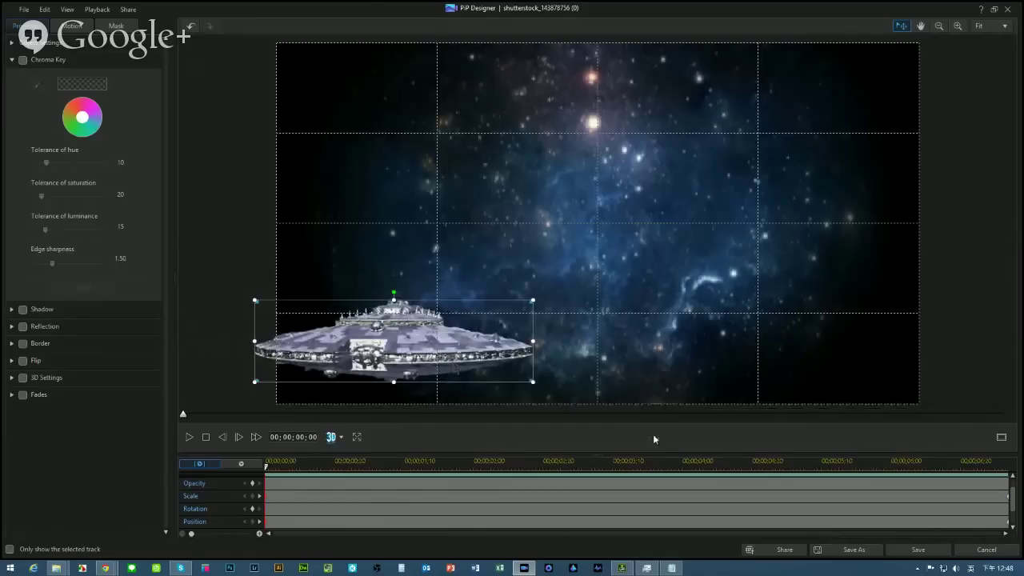
# Shrink the ship further at the end keyframe, to about a tenth of the frame's width, and save the PiP Designer changes.
pyautogui.click(190, 438)
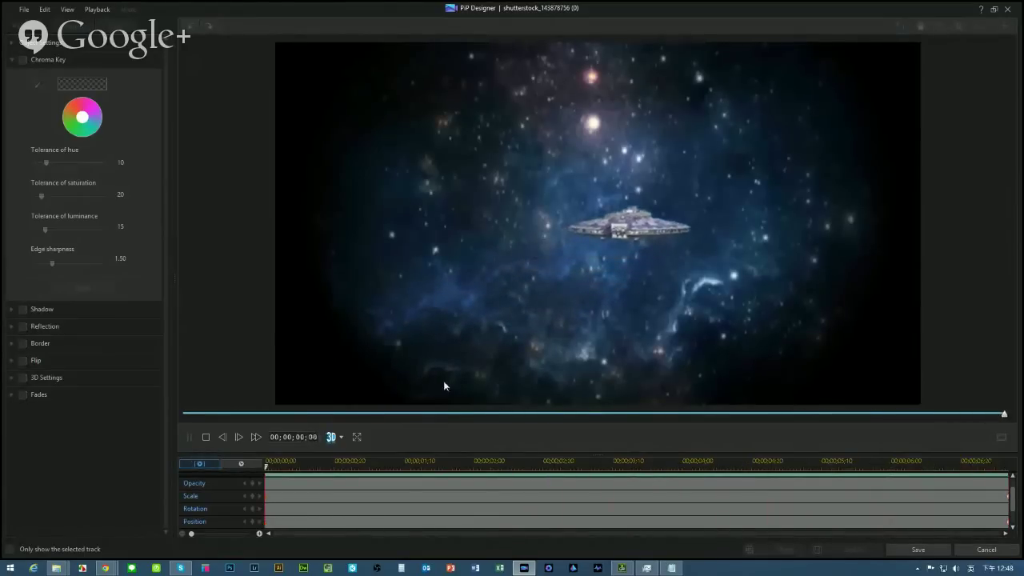
pyautogui.click(258, 497)
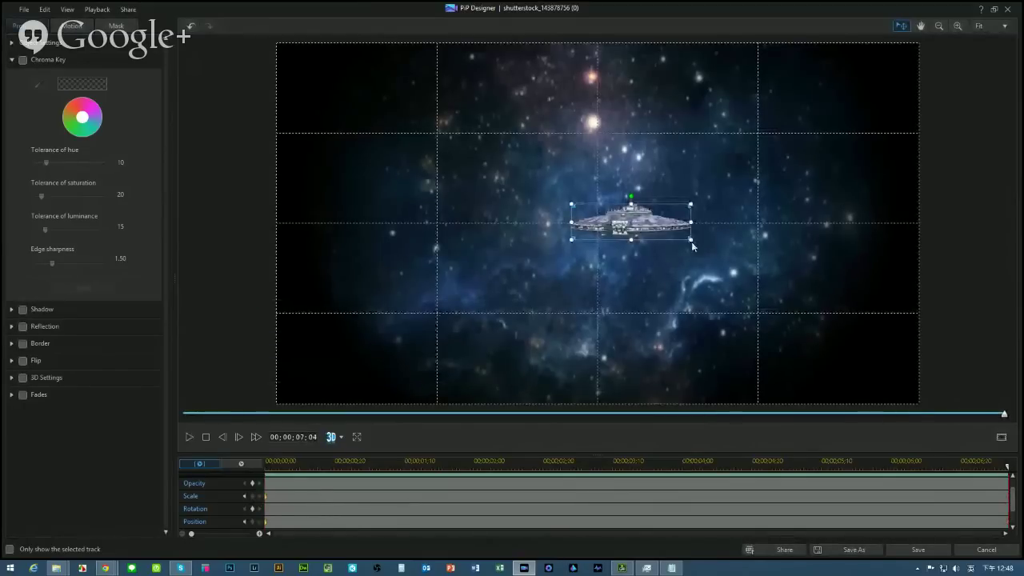
pyautogui.moveTo(605, 214); pyautogui.dragTo(626, 208)
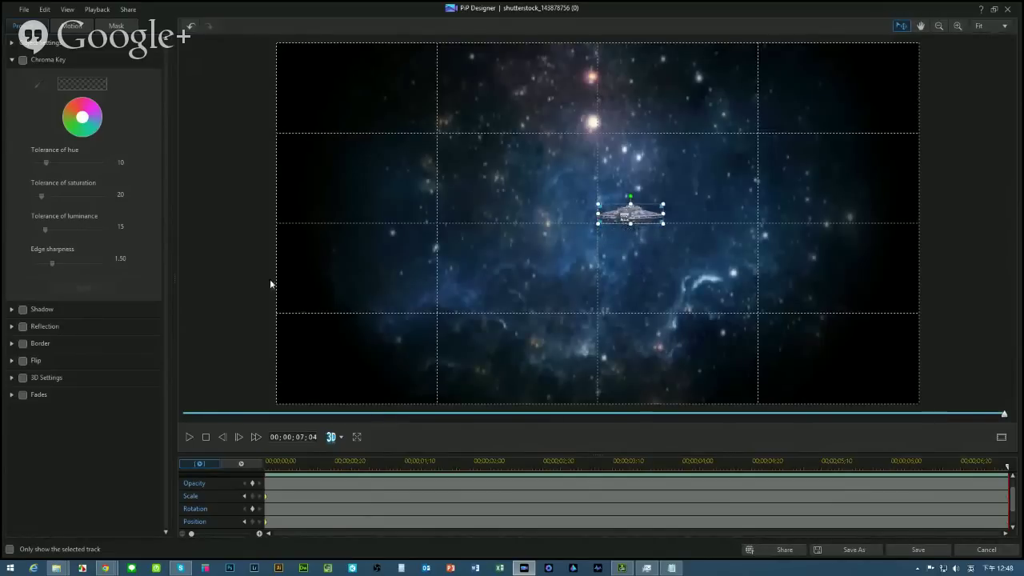
pyautogui.click(917, 550)
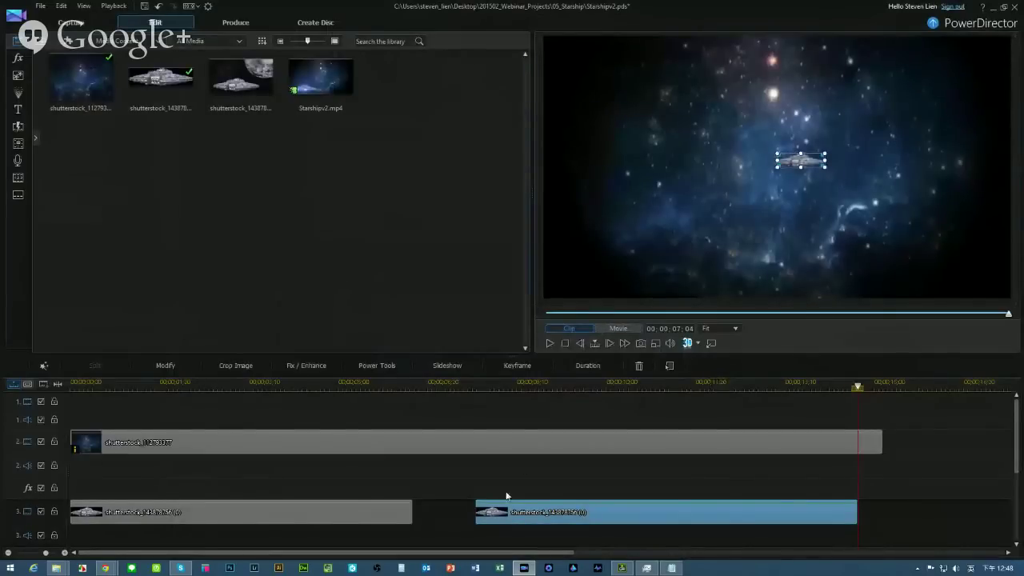
# Play the second starship clip from its start to check the keyframed motion, and stop the playback.
pyautogui.click(564, 343)
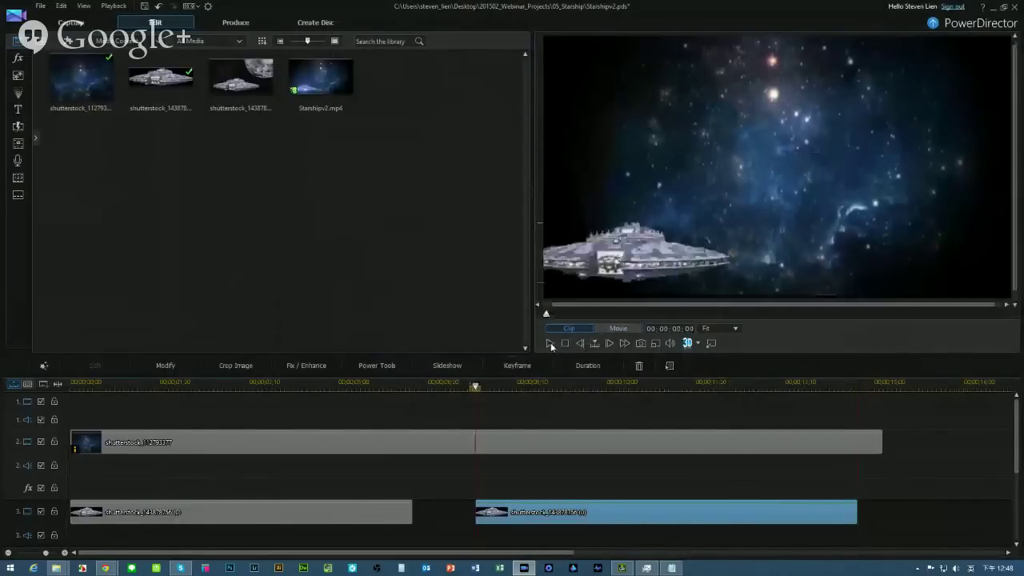
pyautogui.click(550, 342)
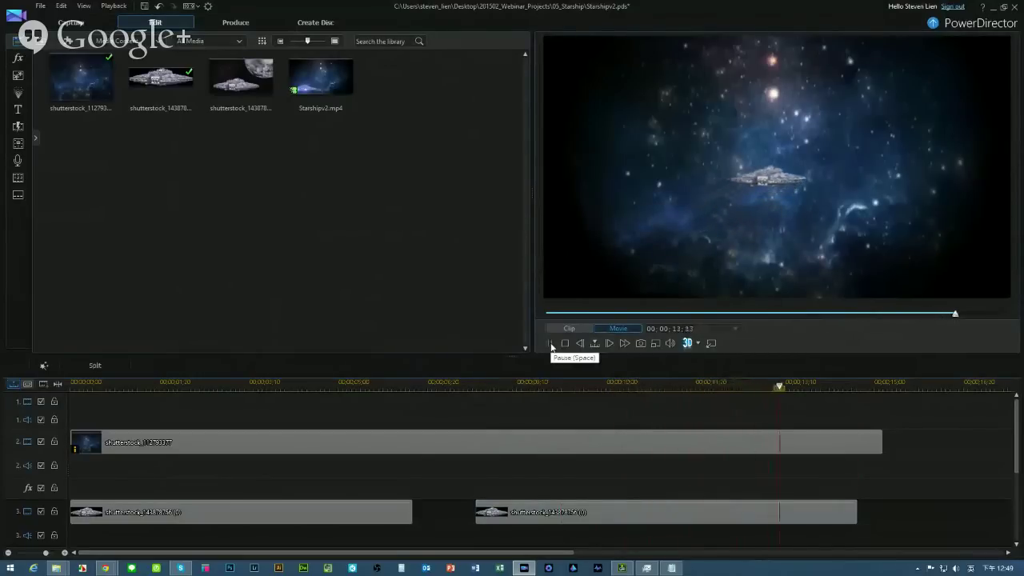
pyautogui.click(564, 343)
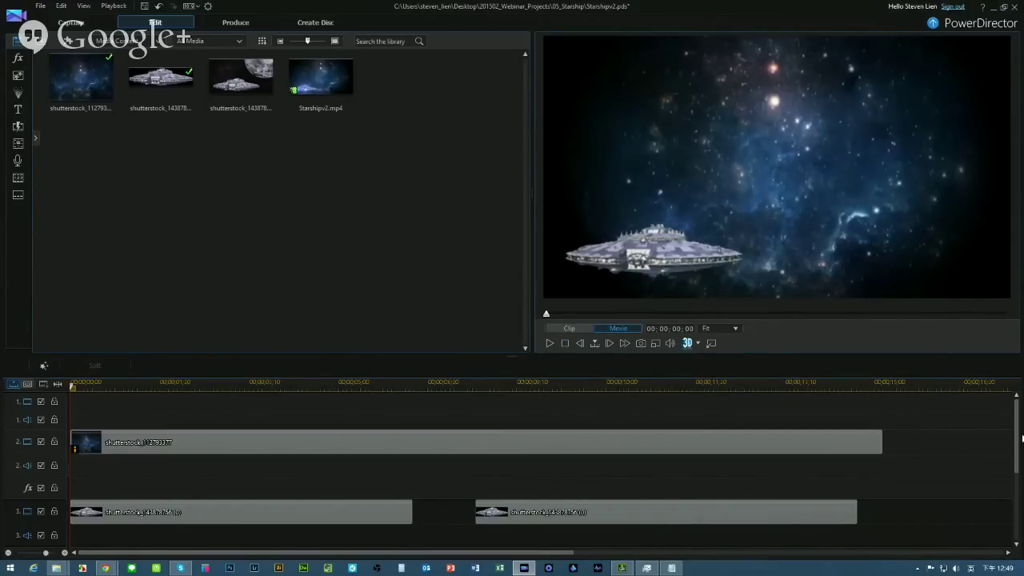
# Search the PiP objects for "len" and preview Lens Flare 6 and Lens Flare 1.
pyautogui.scroll(-1, 1013, 459)
pyautogui.scroll(-1, 1014, 459)
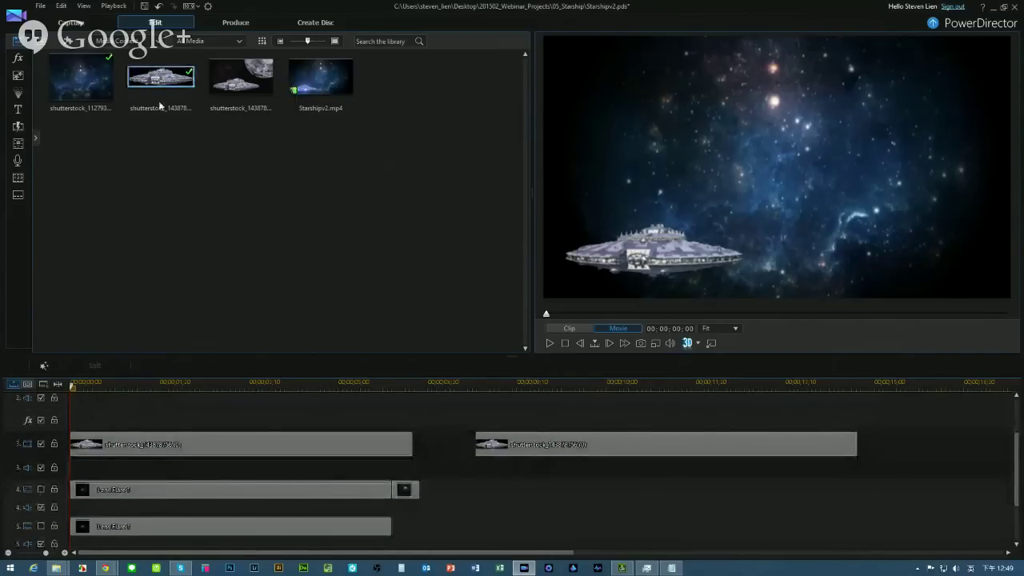
pyautogui.click(17, 58)
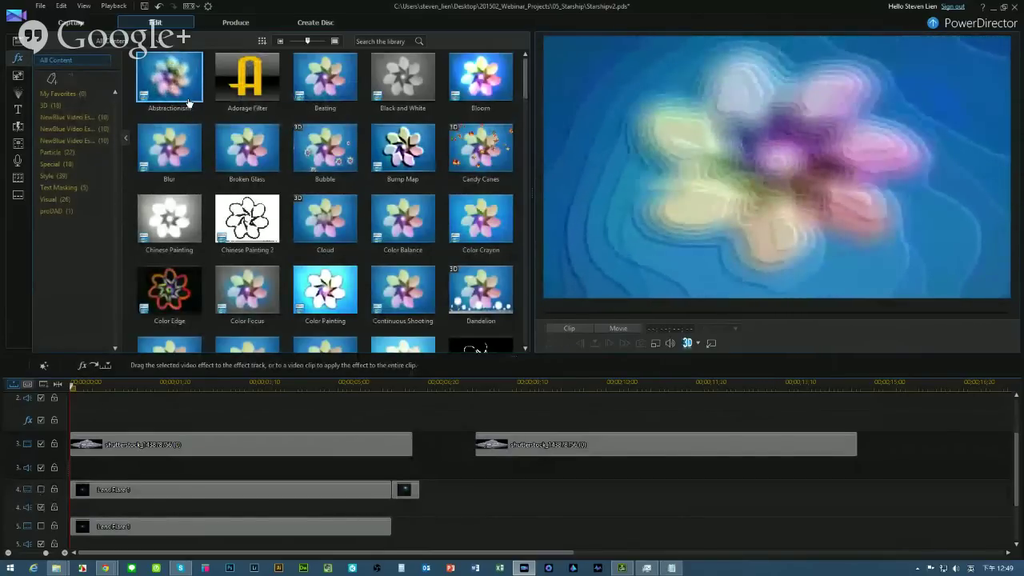
pyautogui.click(17, 75)
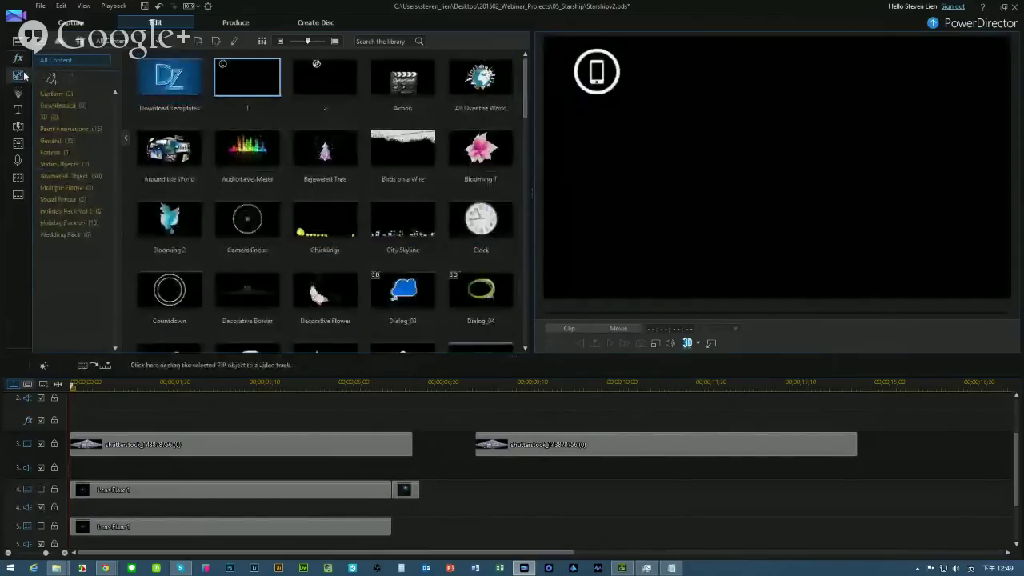
pyautogui.click(359, 40)
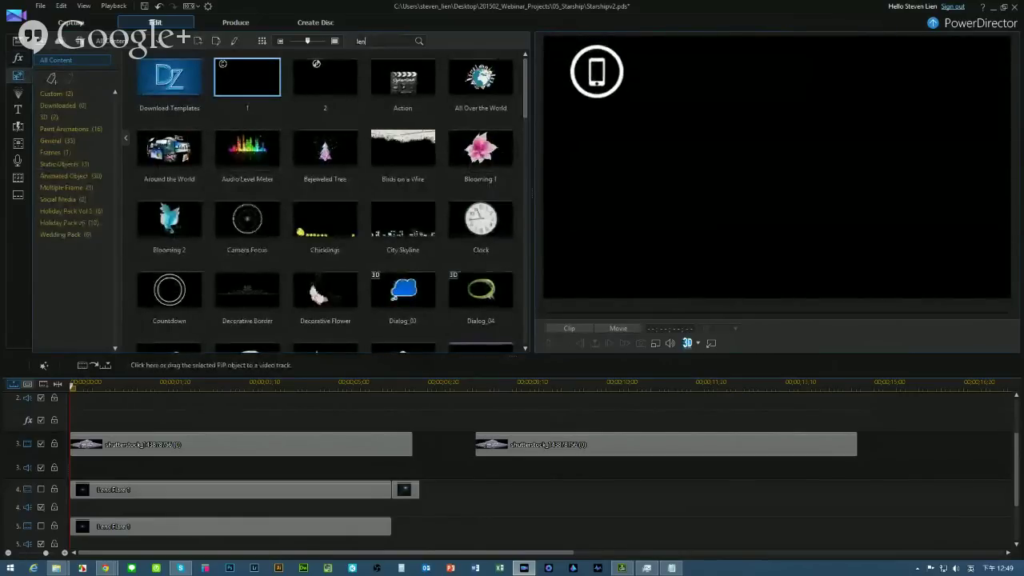
pyautogui.write('len')
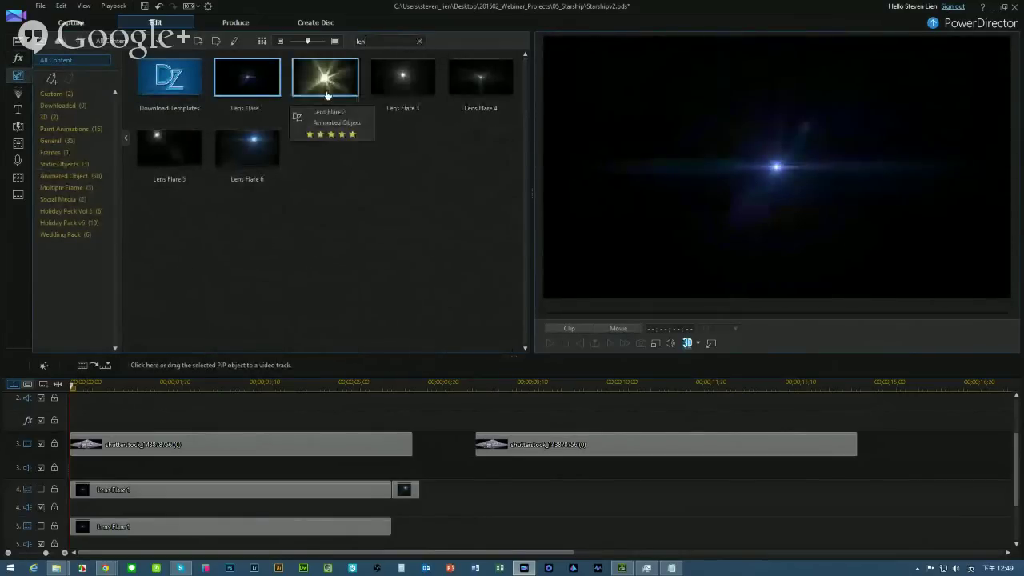
pyautogui.click(250, 147)
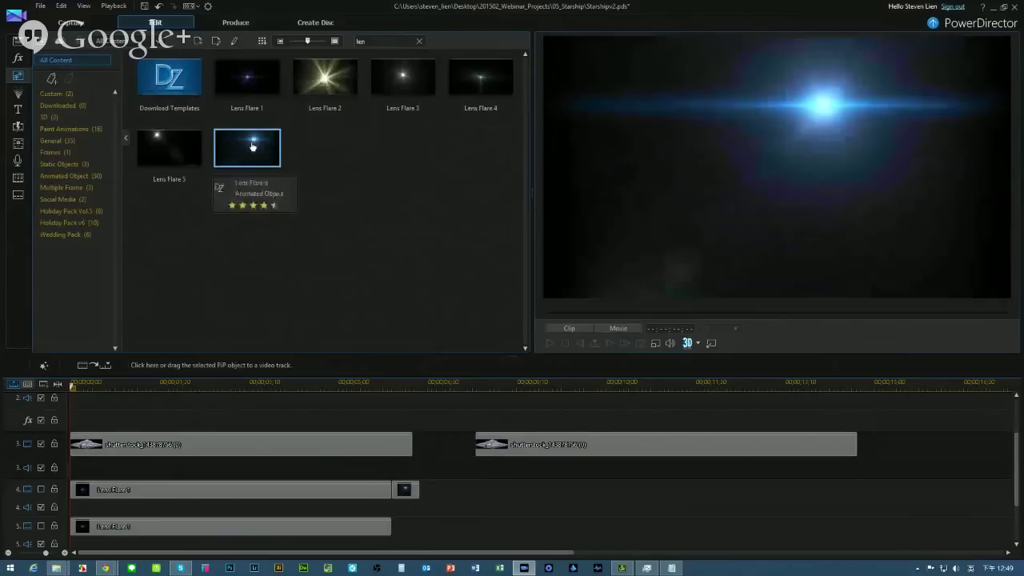
pyautogui.click(247, 86)
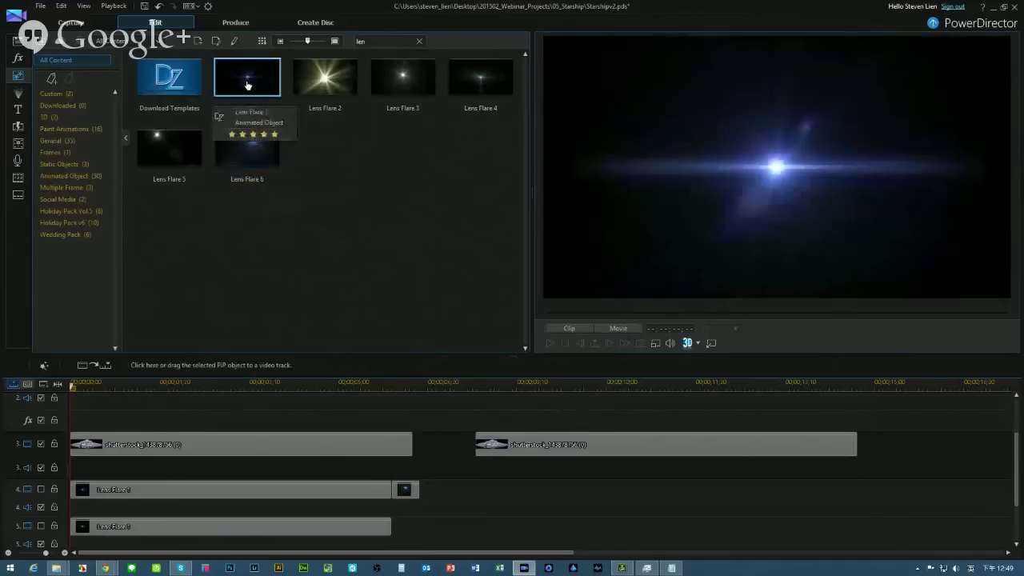
pyautogui.click(261, 154)
# Try placing Lens Flare 6 on track 4 below the second starship clip, shortened and shrunk near the ship, and delete it.
pyautogui.moveTo(263, 156); pyautogui.dragTo(473, 518)
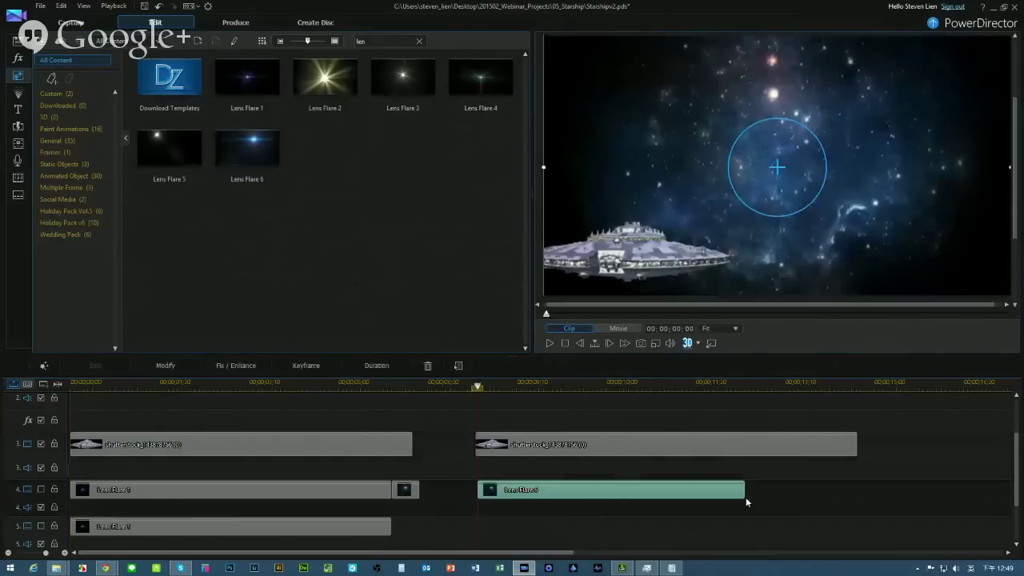
pyautogui.moveTo(746, 494); pyautogui.dragTo(606, 495)
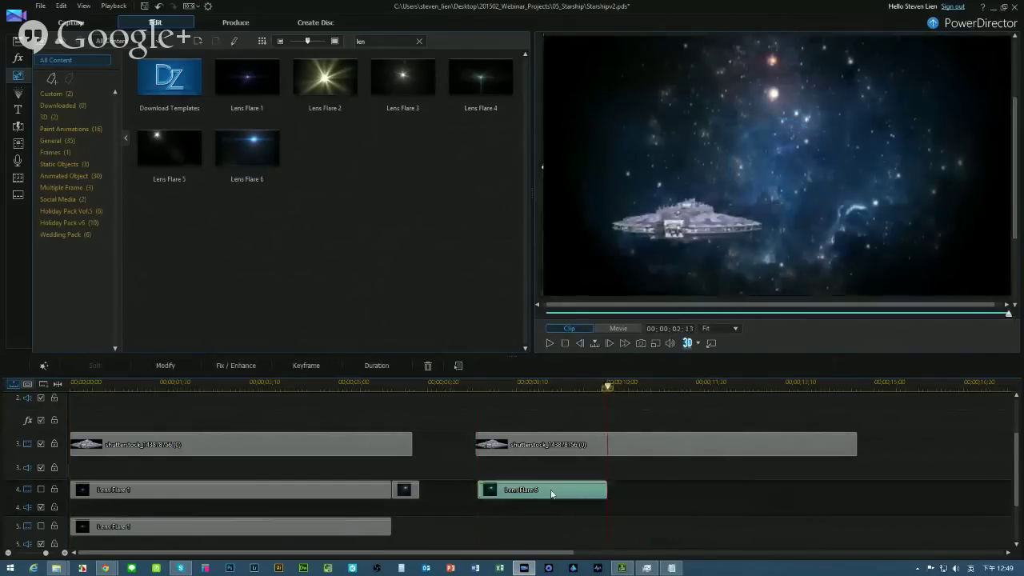
pyautogui.click(498, 389)
pyautogui.moveTo(770, 173); pyautogui.dragTo(702, 221)
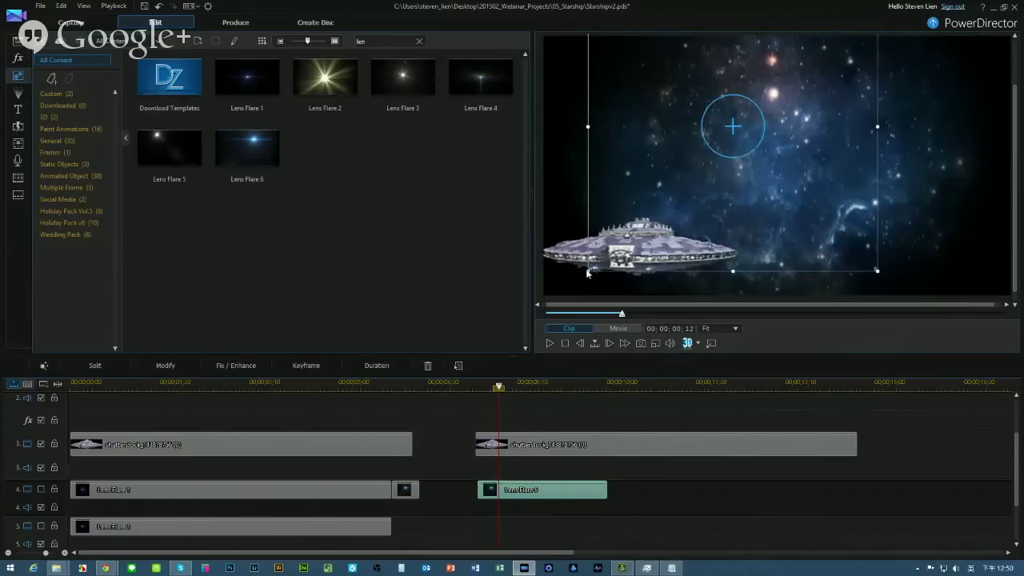
pyautogui.moveTo(733, 126); pyautogui.dragTo(662, 189)
pyautogui.click(521, 380)
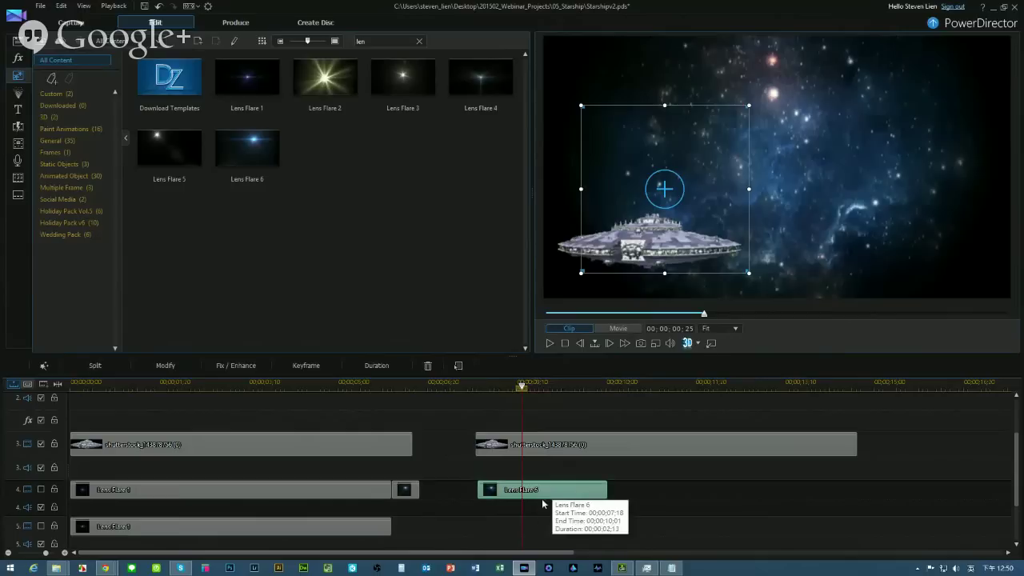
pyautogui.press('Delete')
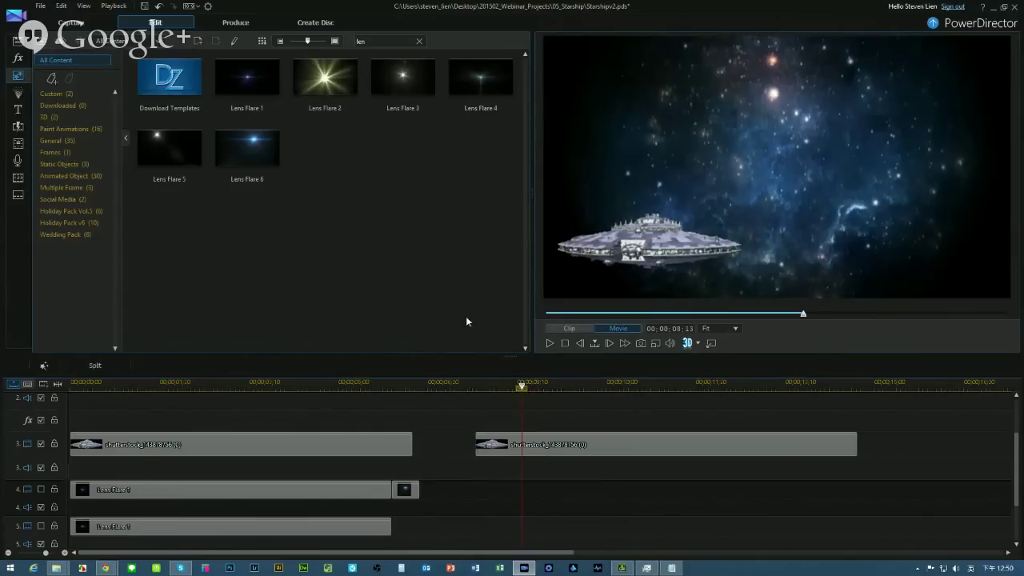
# Place Lens Flare 6 on track 4 at the second starship clip's start, enable the track, and move the flare beside the ship's lower edge.
pyautogui.moveTo(254, 149); pyautogui.dragTo(478, 513)
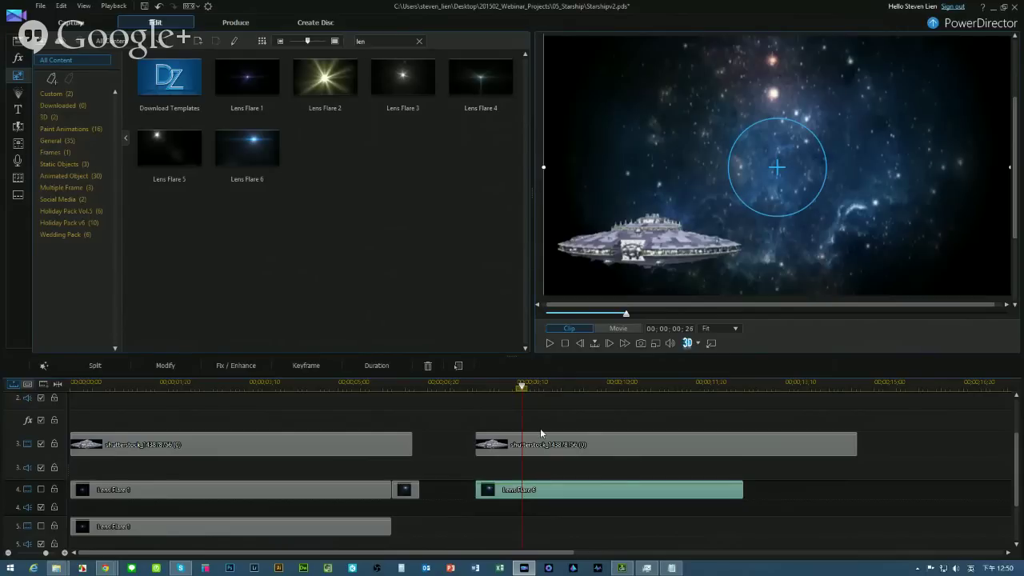
pyautogui.moveTo(748, 169); pyautogui.dragTo(904, 99)
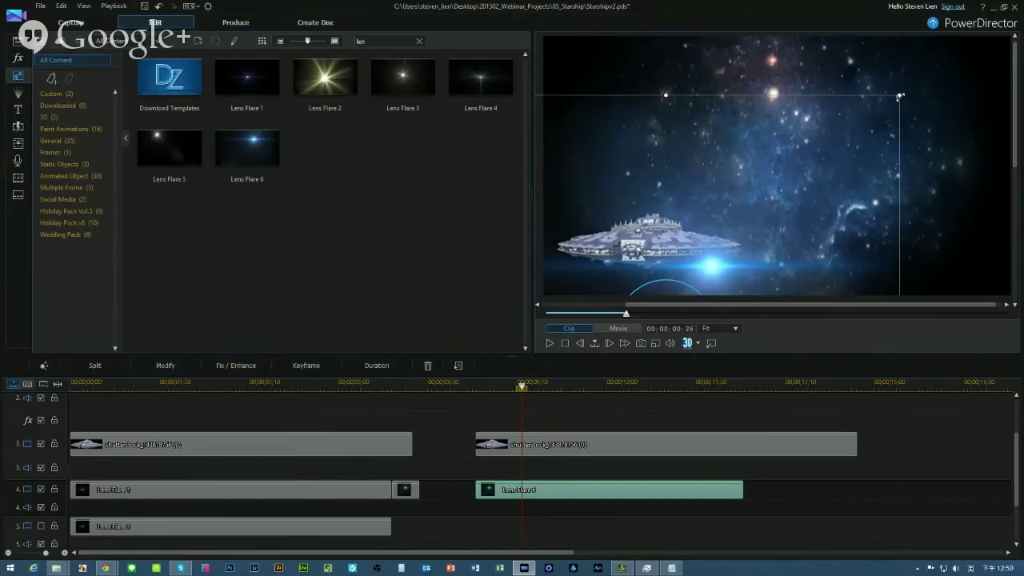
pyautogui.click(699, 204)
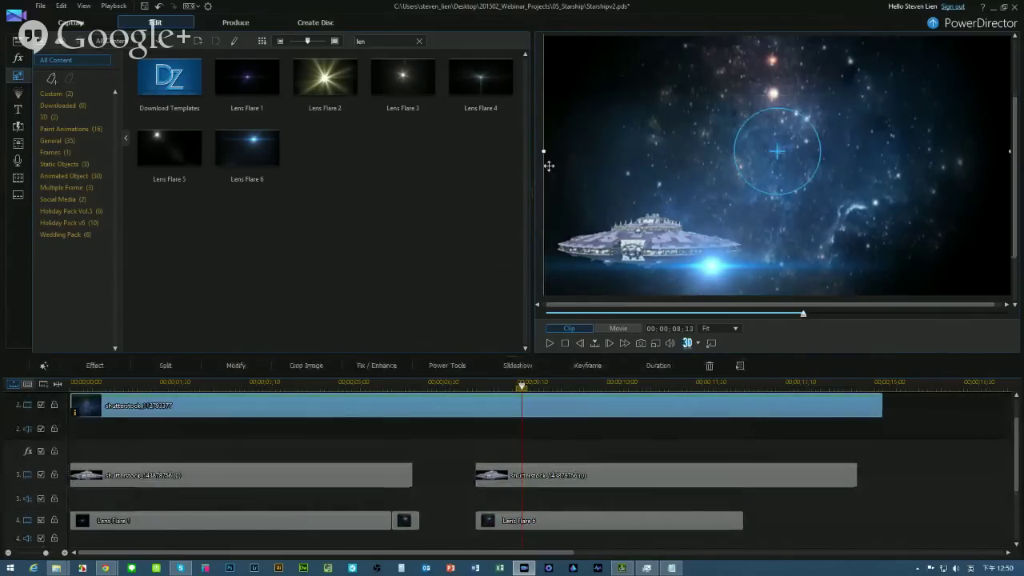
pyautogui.moveTo(568, 168); pyautogui.dragTo(658, 107)
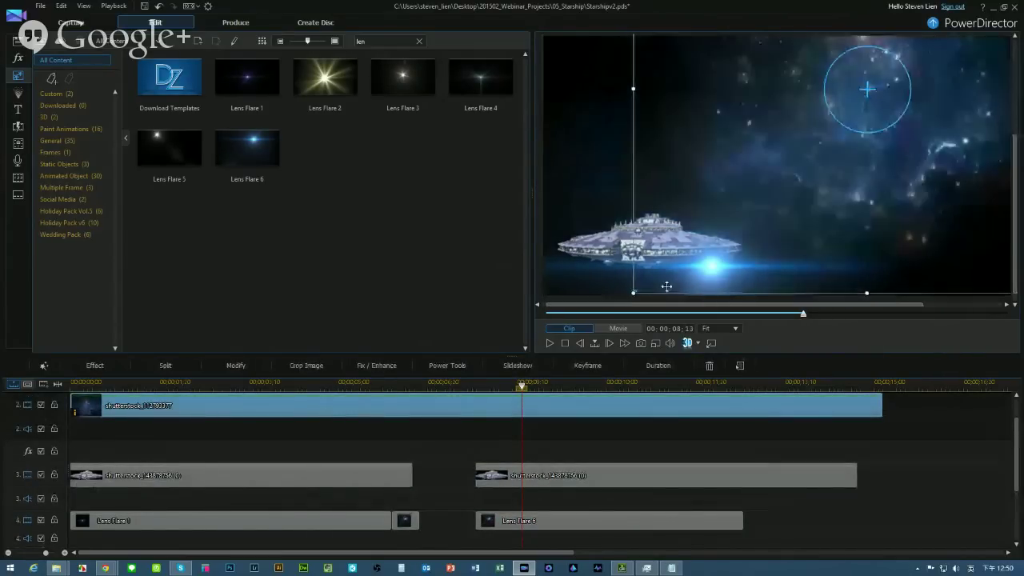
pyautogui.moveTo(640, 298); pyautogui.dragTo(819, 157)
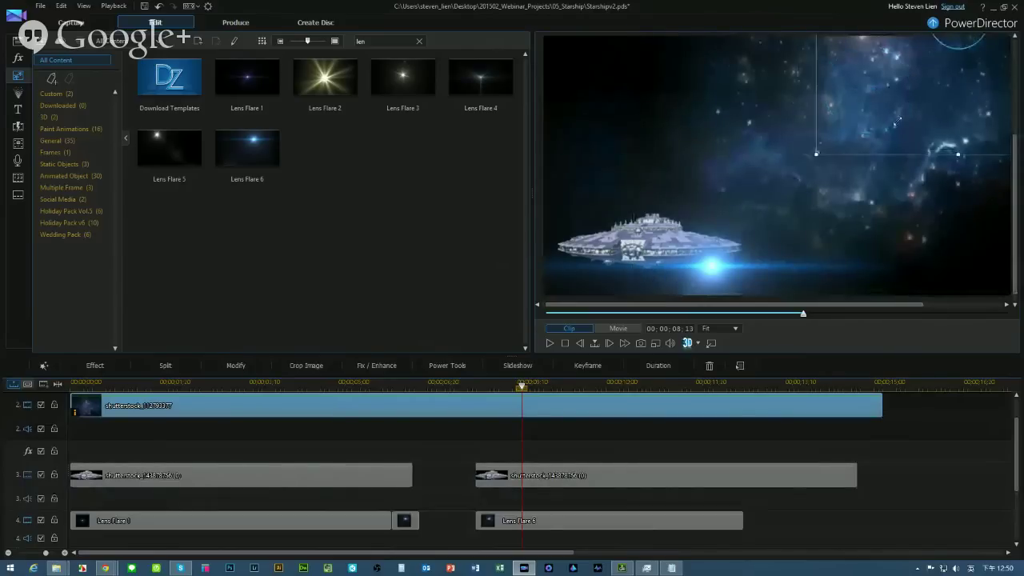
pyautogui.moveTo(970, 76); pyautogui.dragTo(665, 184)
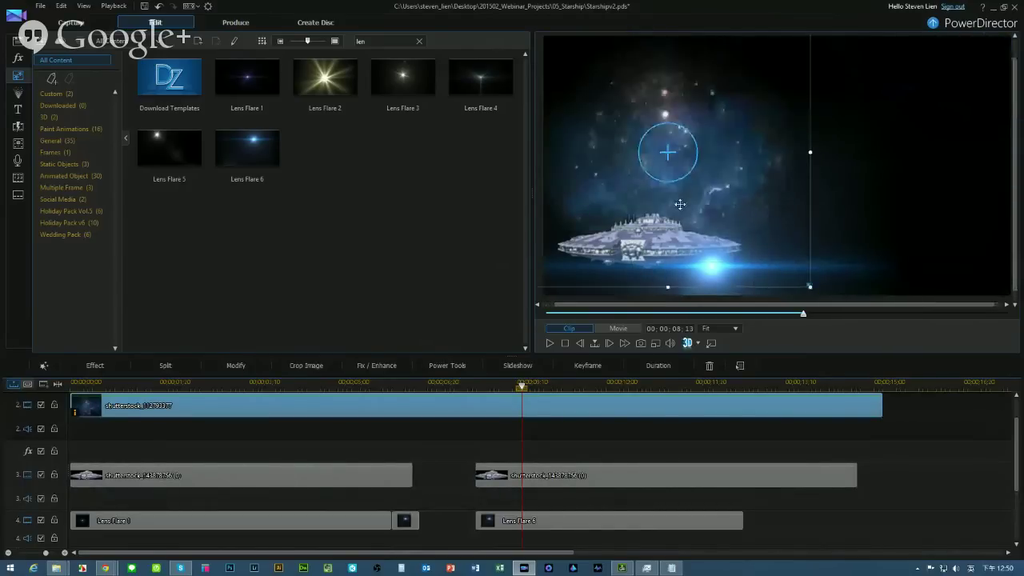
pyautogui.hotkey('ctrl', 'z')
pyautogui.hotkey('ctrl', 'z')
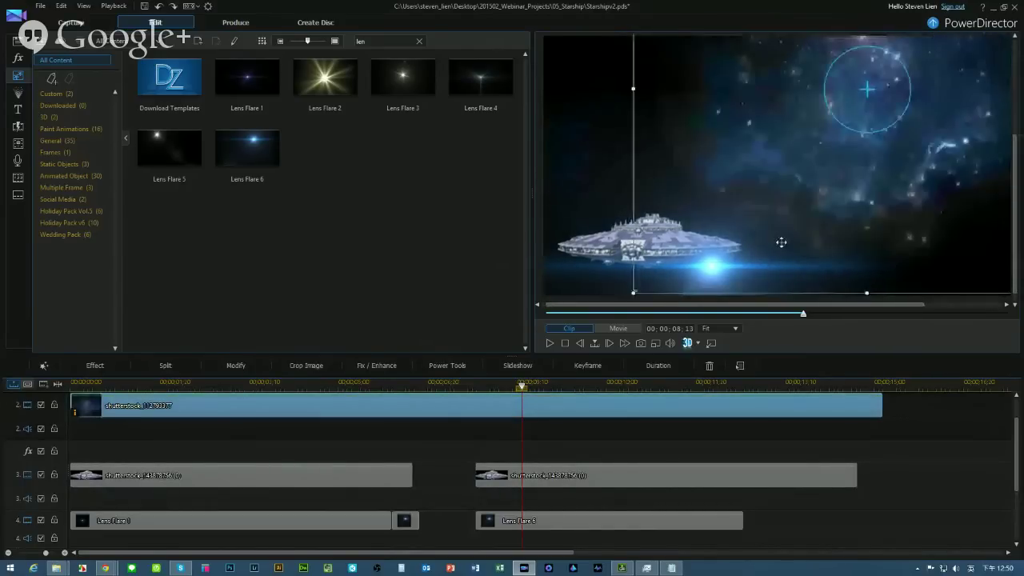
pyautogui.hotkey('ctrl', 'z')
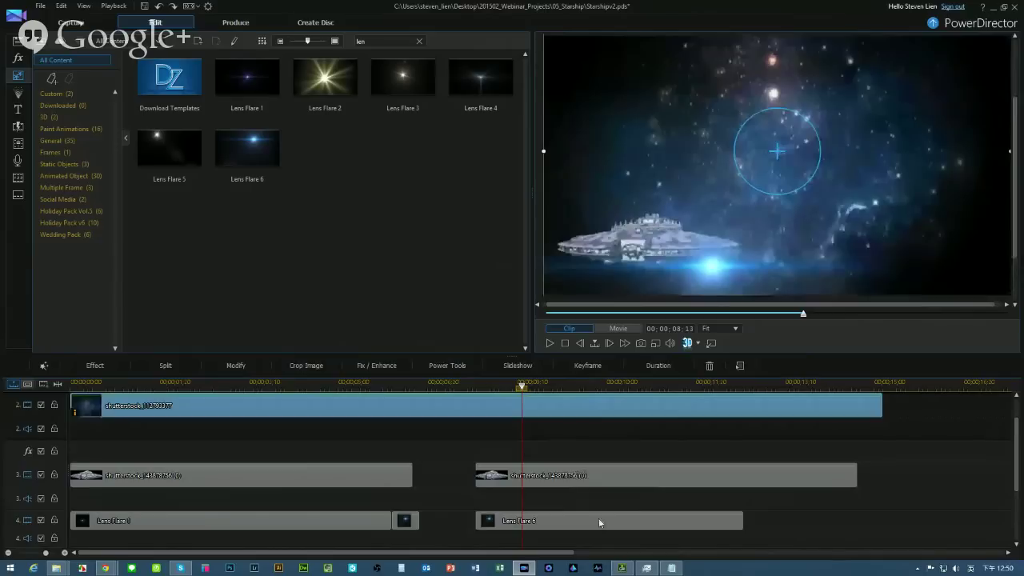
# Move Lens Flare 6 onto the left end of the second starship's hull and slightly lower the flare clip's opacity.
pyautogui.click(598, 519)
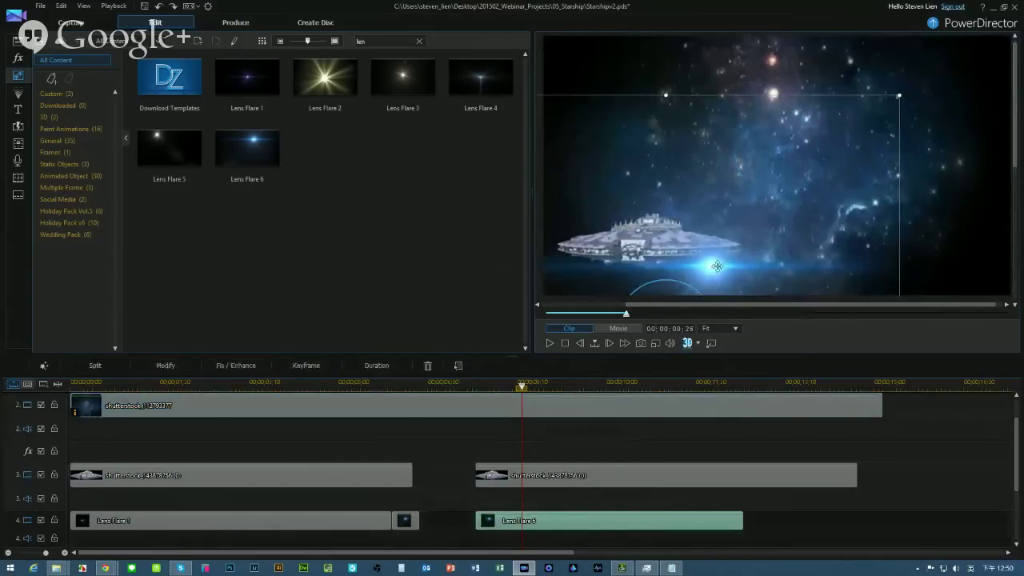
pyautogui.moveTo(716, 265); pyautogui.dragTo(598, 262)
pyautogui.moveTo(772, 95)
pyautogui.mouseDown()
pyautogui.moveTo(731, 137)
pyautogui.moveTo(771, 93)
pyautogui.moveTo(765, 97)
pyautogui.mouseUp()
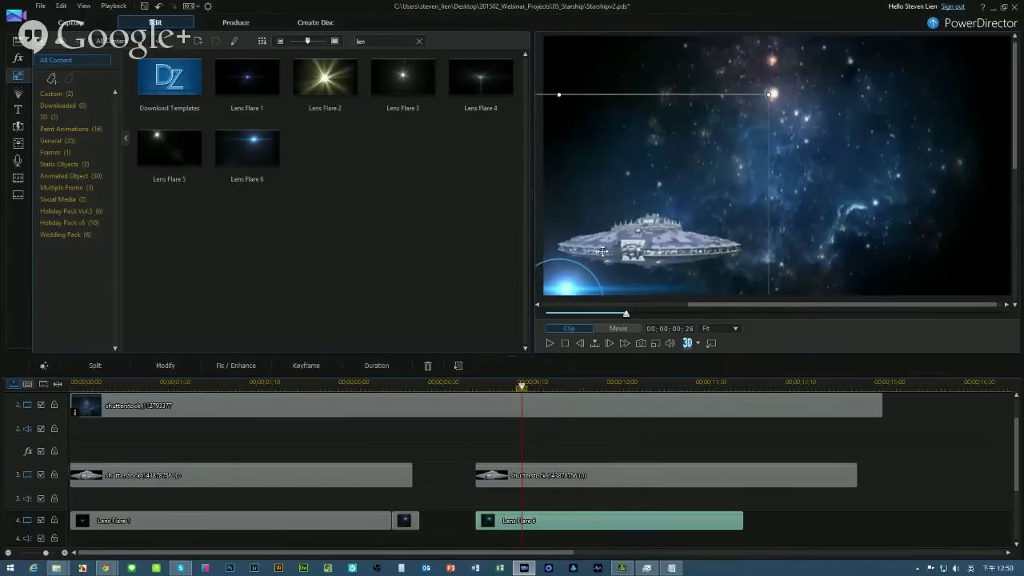
pyautogui.moveTo(598, 249); pyautogui.dragTo(601, 255)
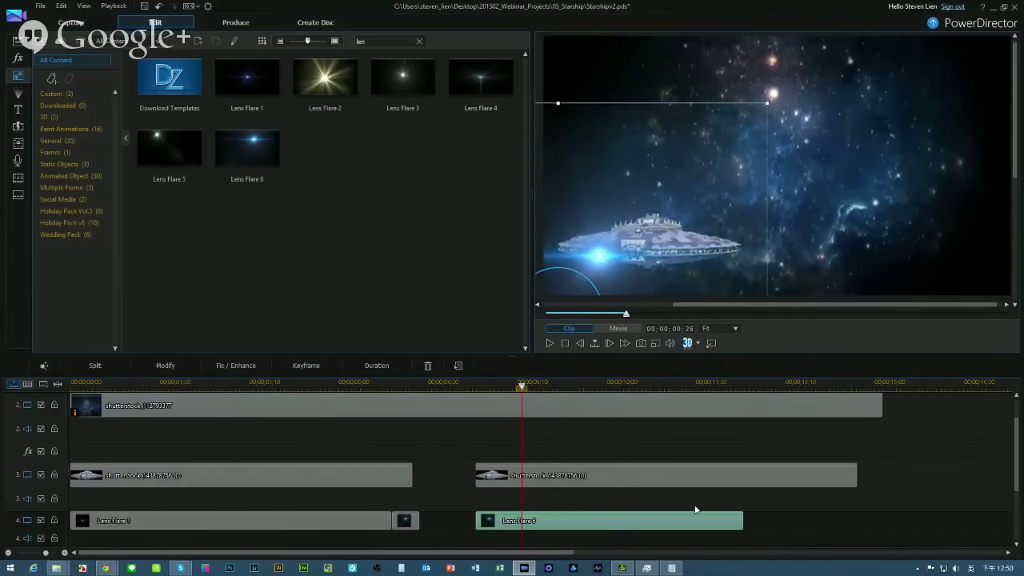
pyautogui.moveTo(690, 520); pyautogui.dragTo(670, 517)
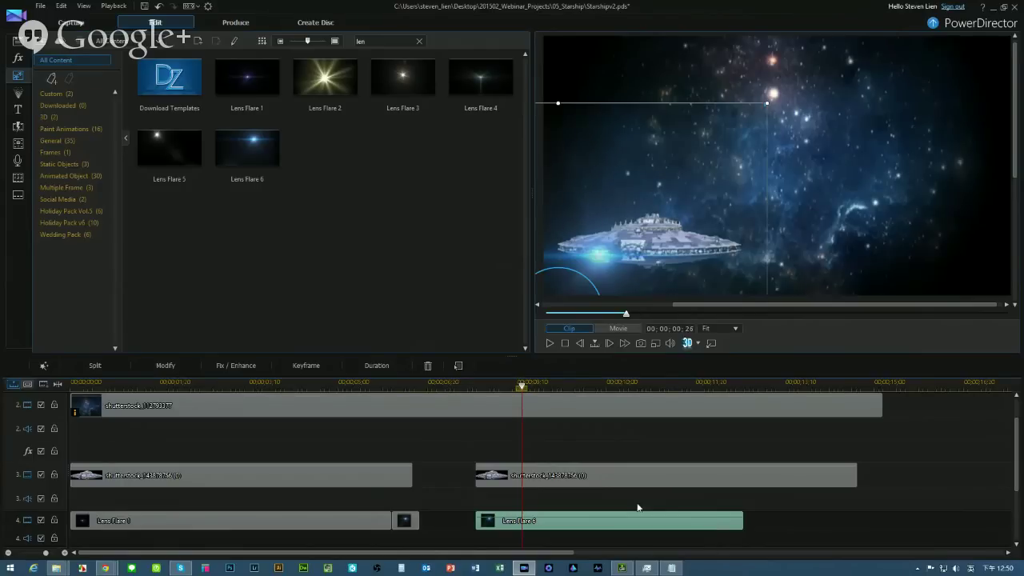
# Play the scene to check the flare against the moving ship, and extend the Lens Flare 6 clip to a duration of 00;00;06;27.
pyautogui.click(550, 344)
pyautogui.click(551, 343)
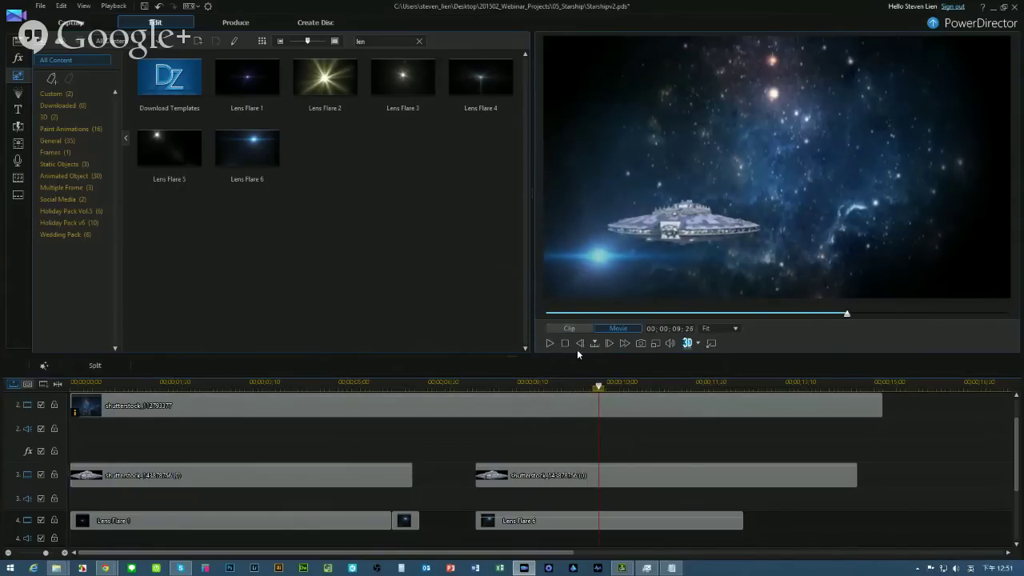
pyautogui.click(564, 343)
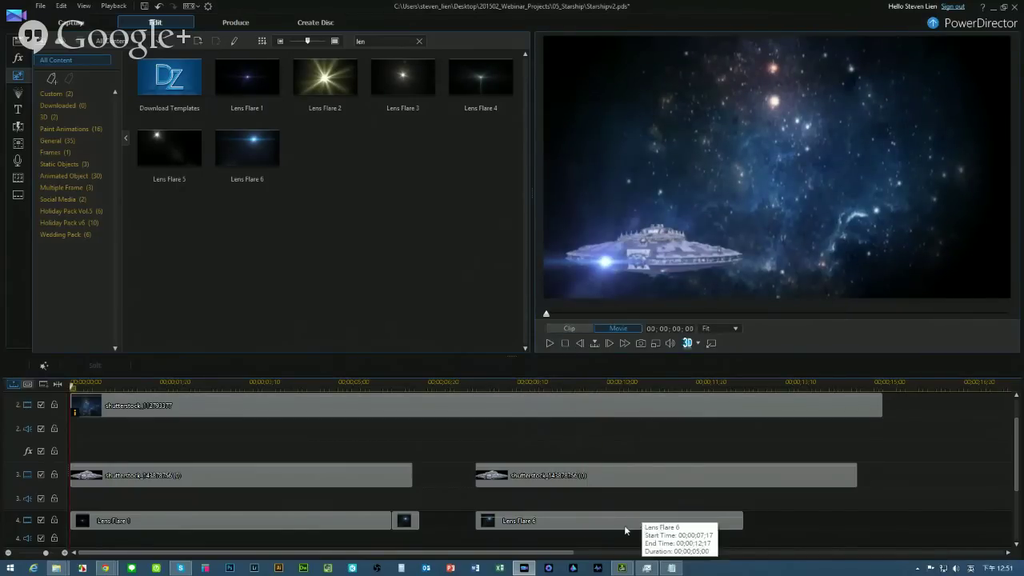
pyautogui.click(738, 528)
pyautogui.moveTo(737, 529); pyautogui.dragTo(846, 531)
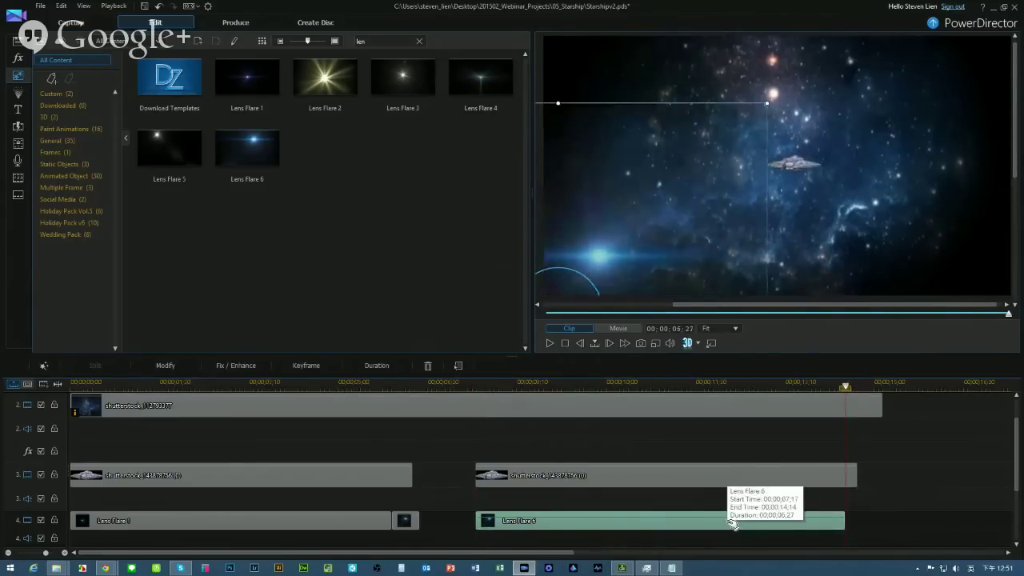
# Open Lens Flare 6 in the PiP Designer and position the flare at the ship's left end at the clip's start.
pyautogui.doubleClick(724, 528)
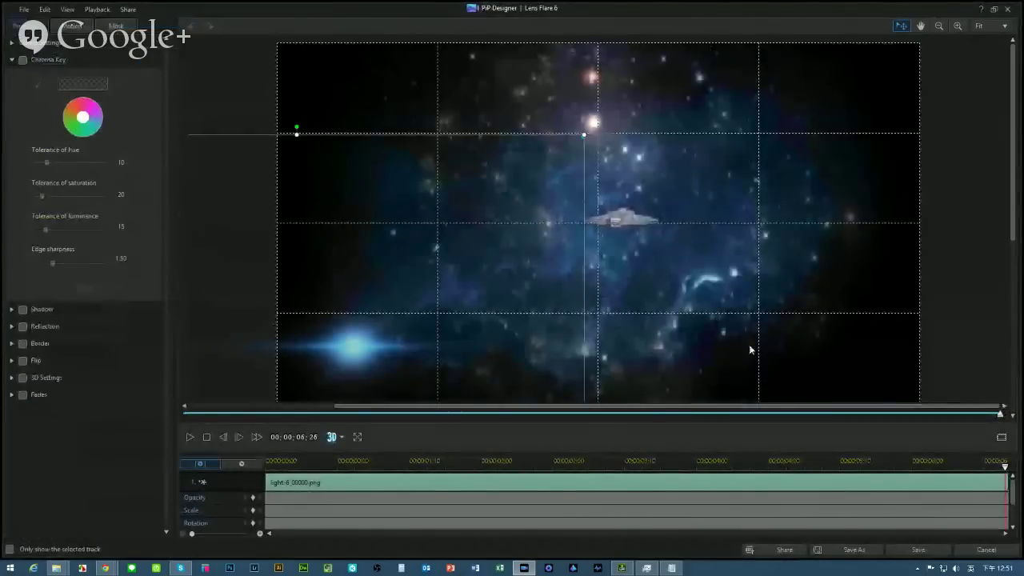
pyautogui.click(207, 436)
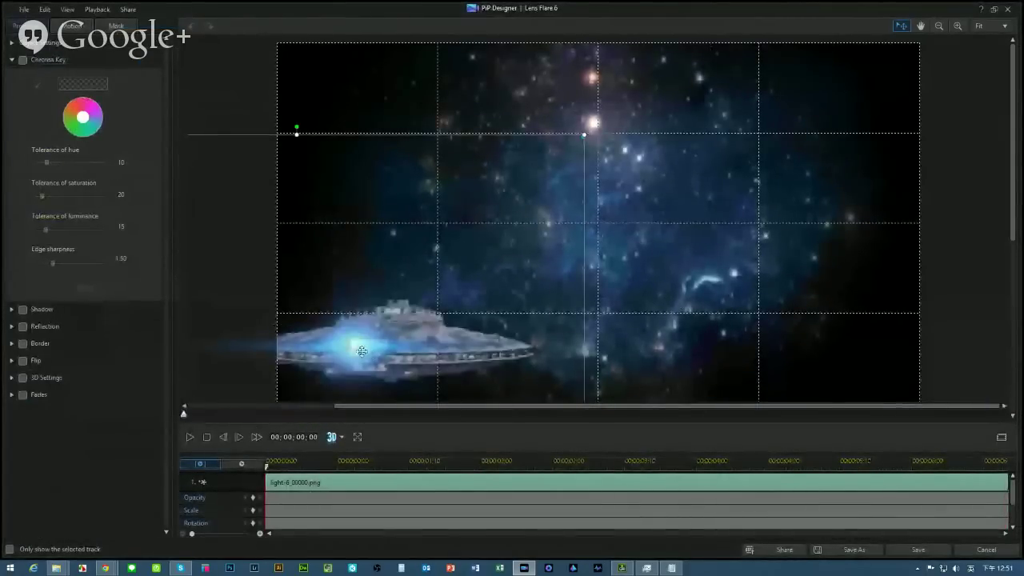
pyautogui.moveTo(357, 352); pyautogui.dragTo(319, 354)
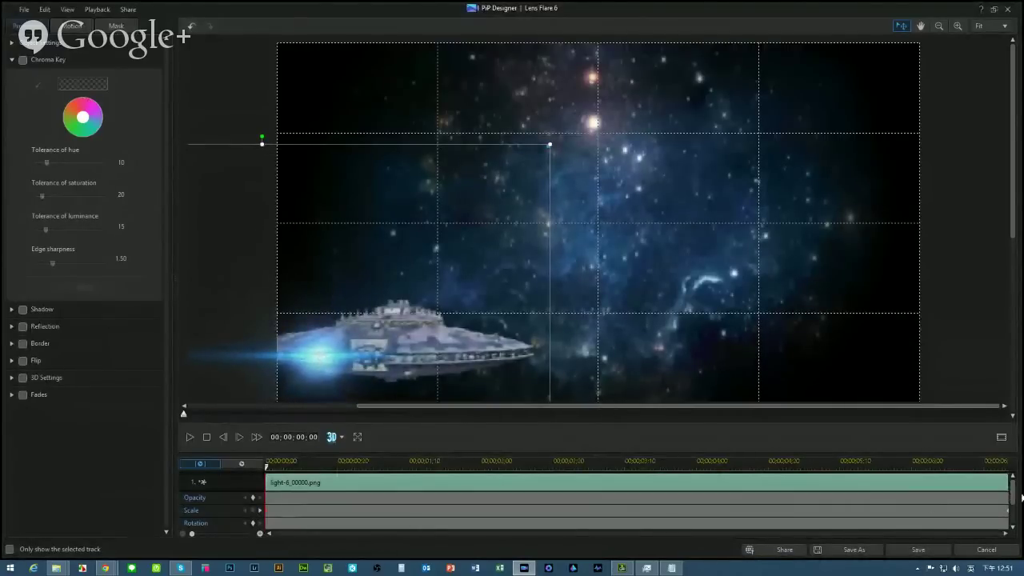
pyautogui.scroll(-2, 1012, 497)
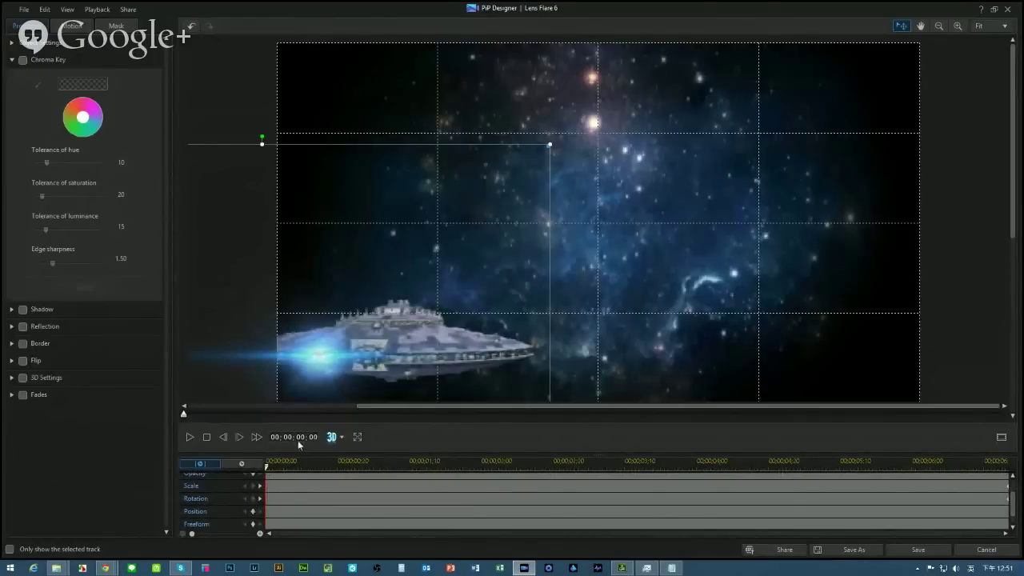
# At the clip's end, shrink the flare and move it onto the left end of the distant ship.
pyautogui.moveTo(185, 413); pyautogui.dragTo(1005, 415)
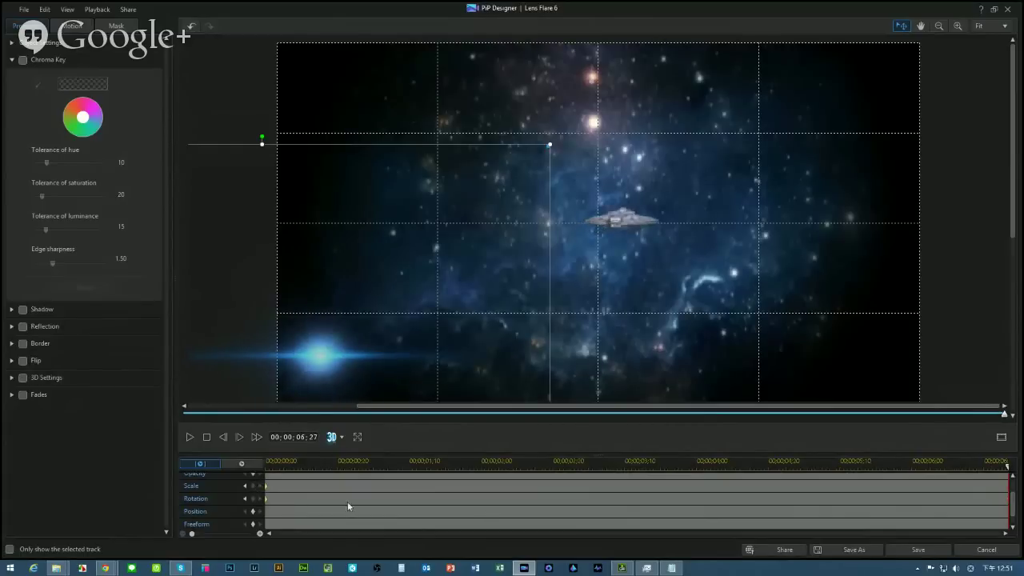
pyautogui.moveTo(329, 342); pyautogui.dragTo(629, 270)
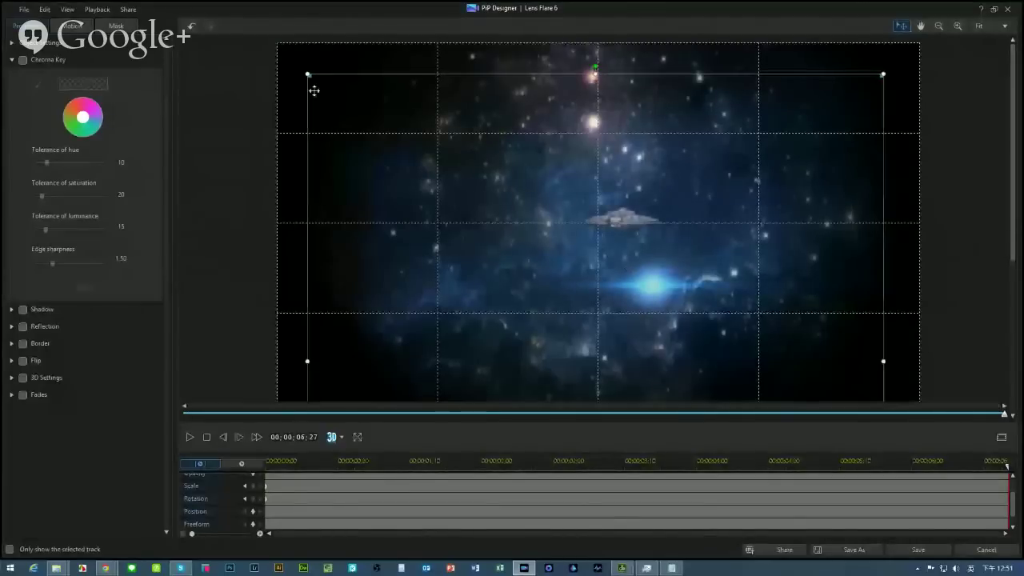
pyautogui.moveTo(309, 75); pyautogui.dragTo(649, 316)
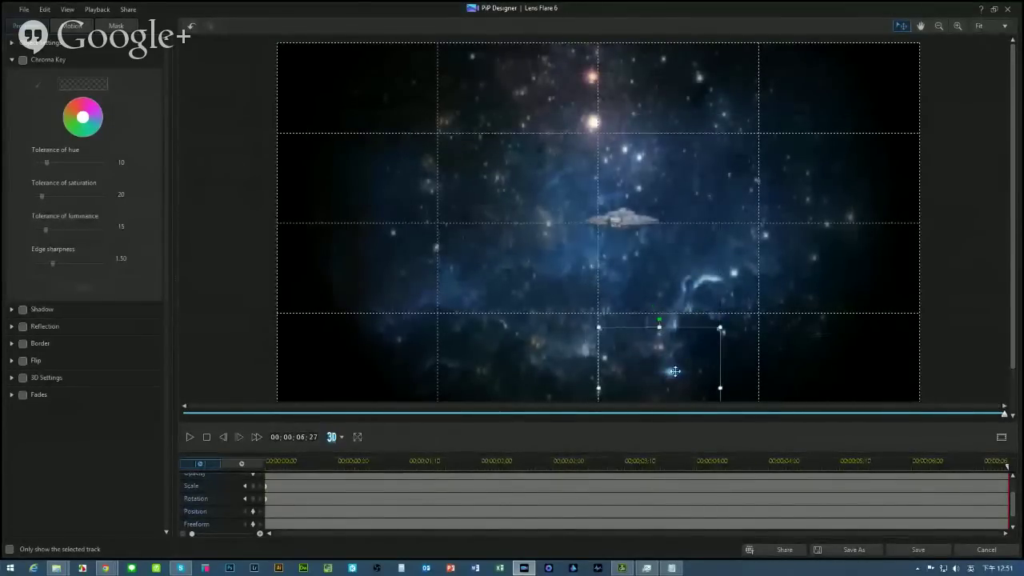
pyautogui.moveTo(672, 370); pyautogui.dragTo(606, 224)
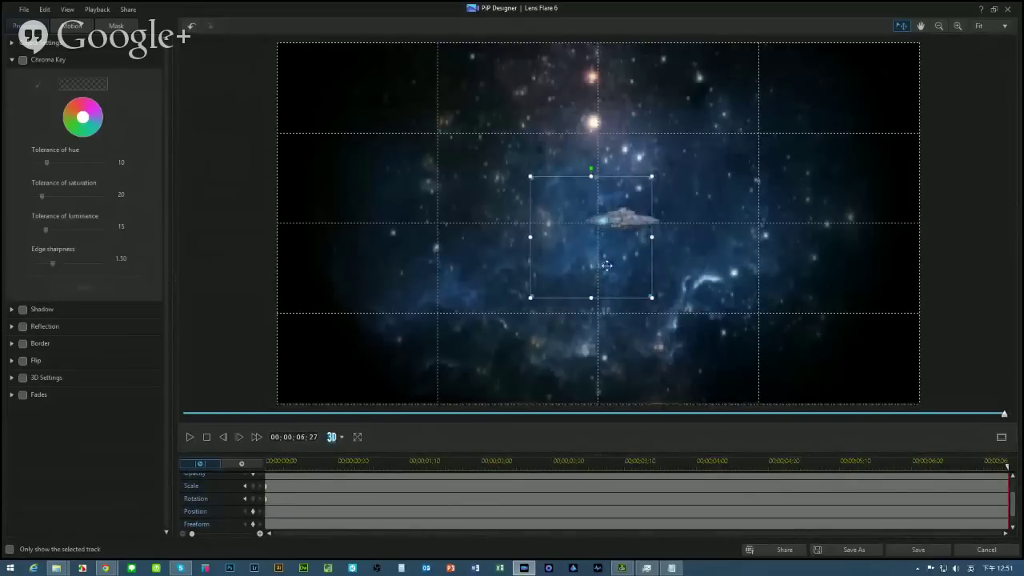
# Try to realign the flare with the ship at the clip's start and end, and leave the PiP Designer without saving the changes.
pyautogui.click(189, 438)
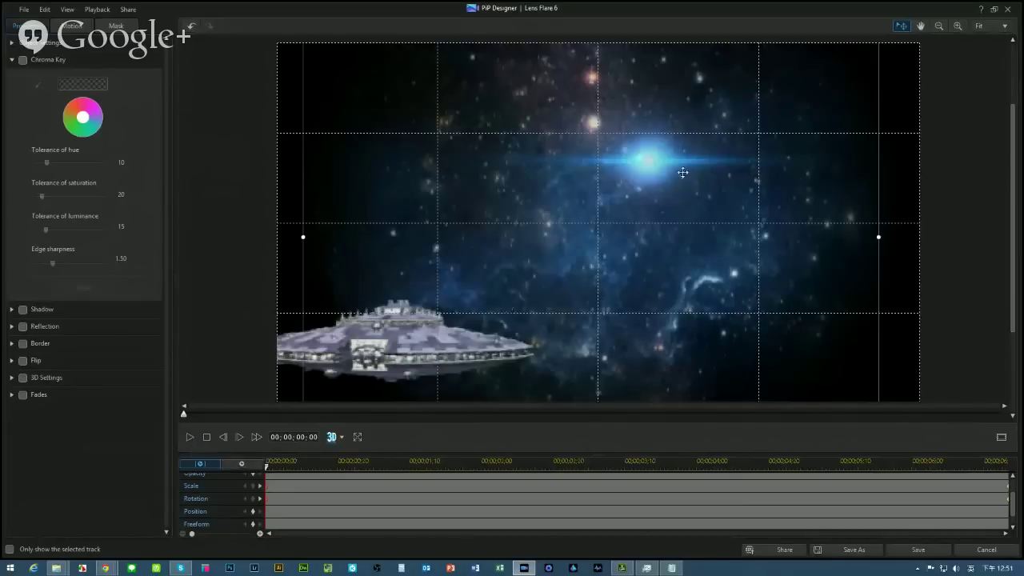
pyautogui.moveTo(646, 160); pyautogui.dragTo(313, 364)
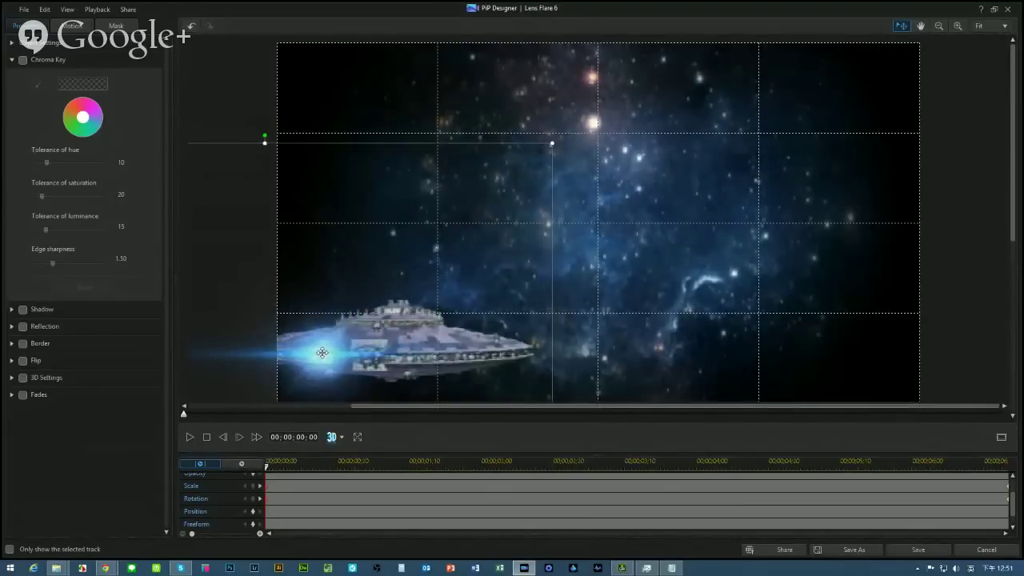
pyautogui.click(189, 438)
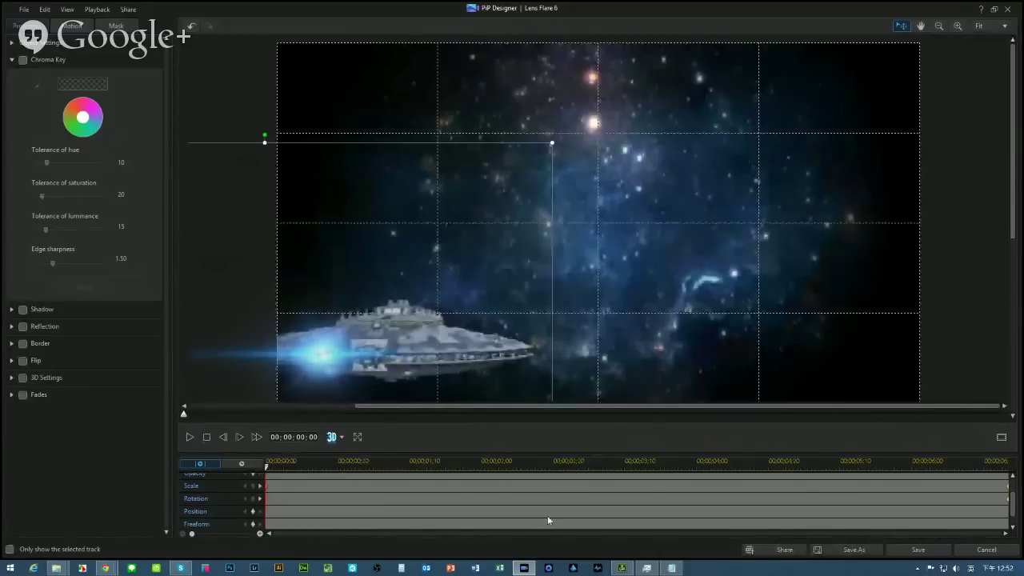
pyautogui.click(260, 485)
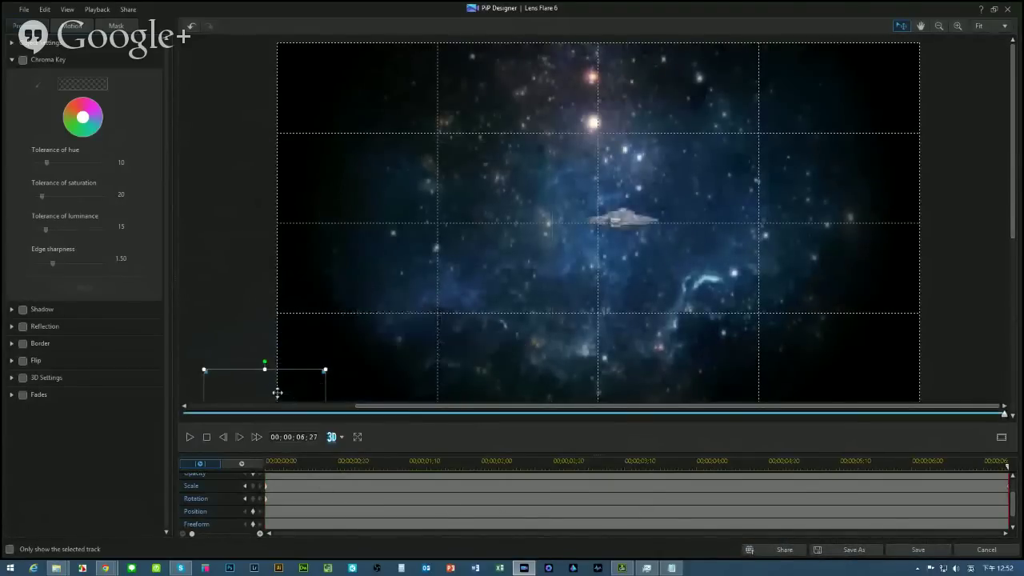
pyautogui.moveTo(276, 393); pyautogui.dragTo(599, 232)
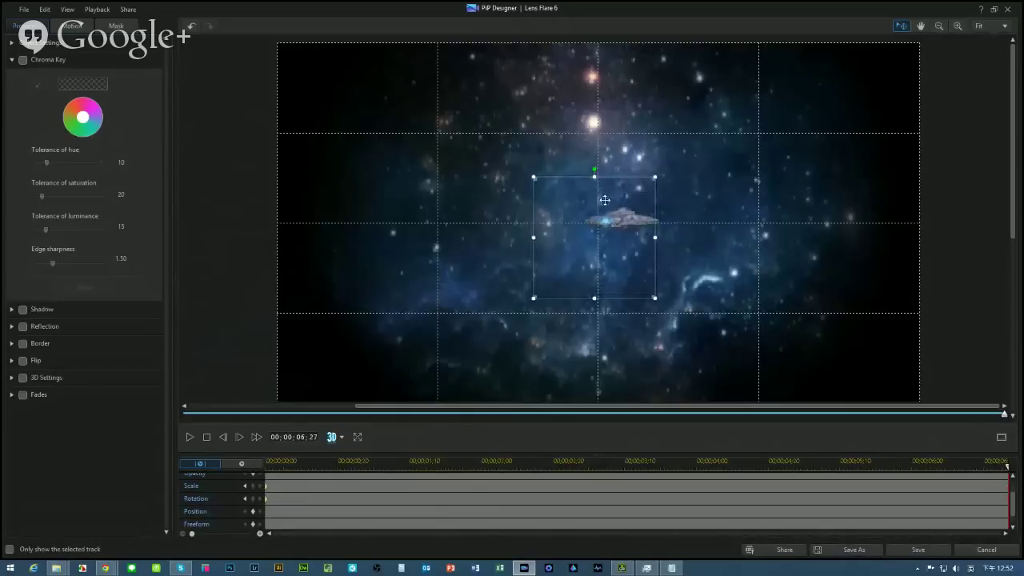
pyautogui.click(246, 487)
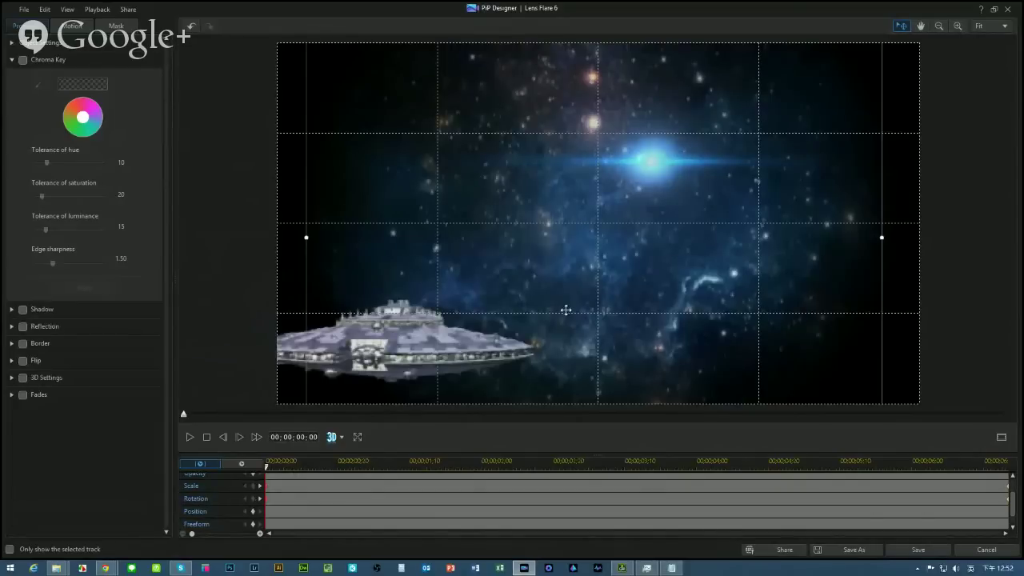
pyautogui.moveTo(565, 309); pyautogui.dragTo(280, 461)
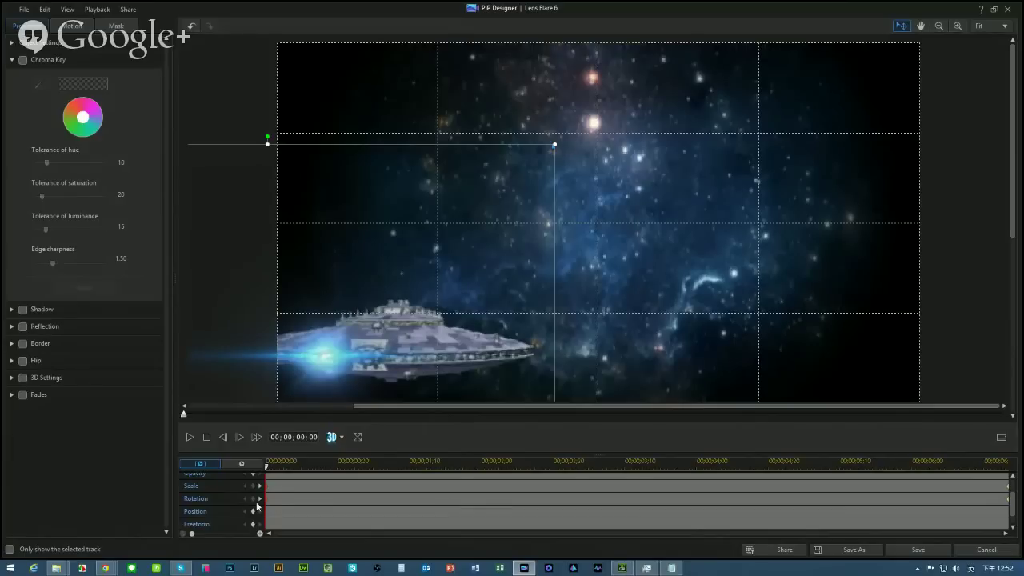
pyautogui.click(986, 550)
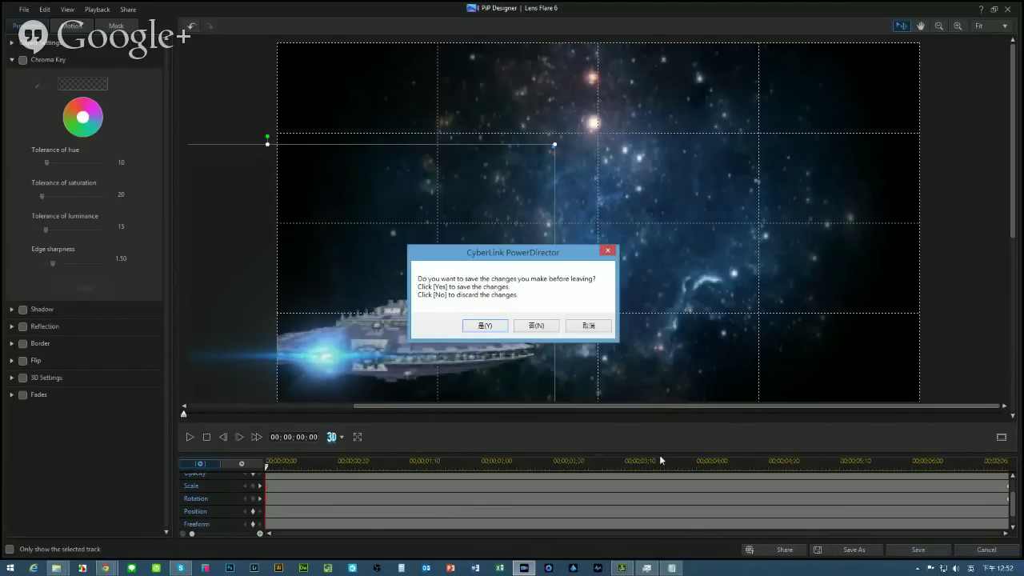
pyautogui.click(537, 327)
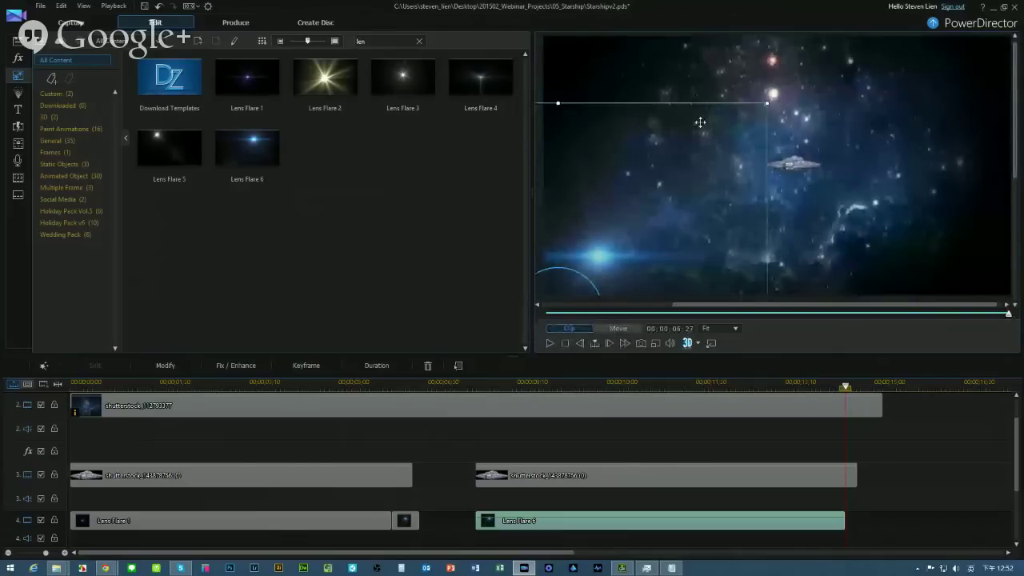
# Open the second-scene Lens Flare 6 in the PiP Designer and move the flare down toward the ship's left end at the clip's start.
pyautogui.doubleClick(571, 523)
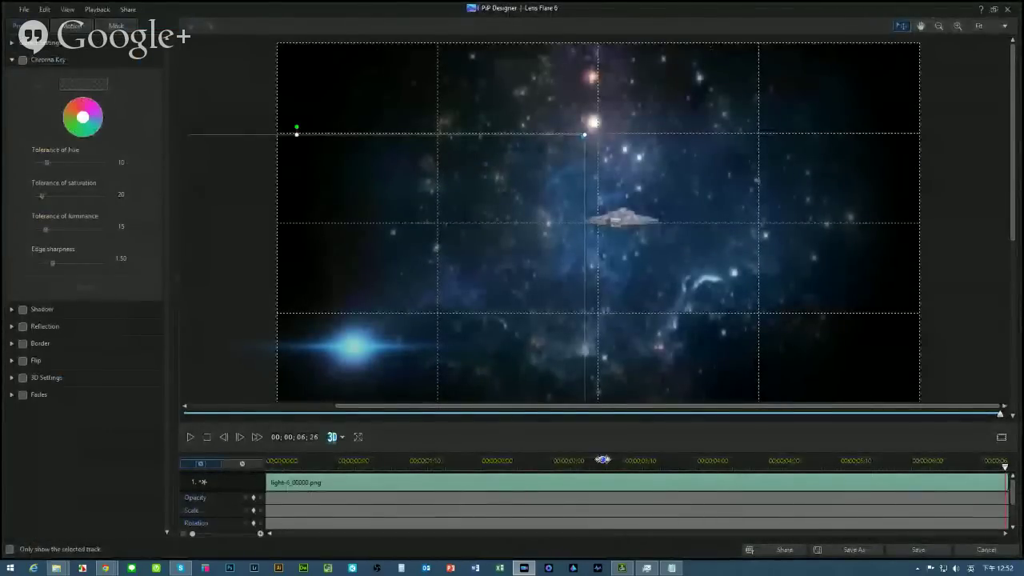
pyautogui.moveTo(605, 452); pyautogui.dragTo(517, 418)
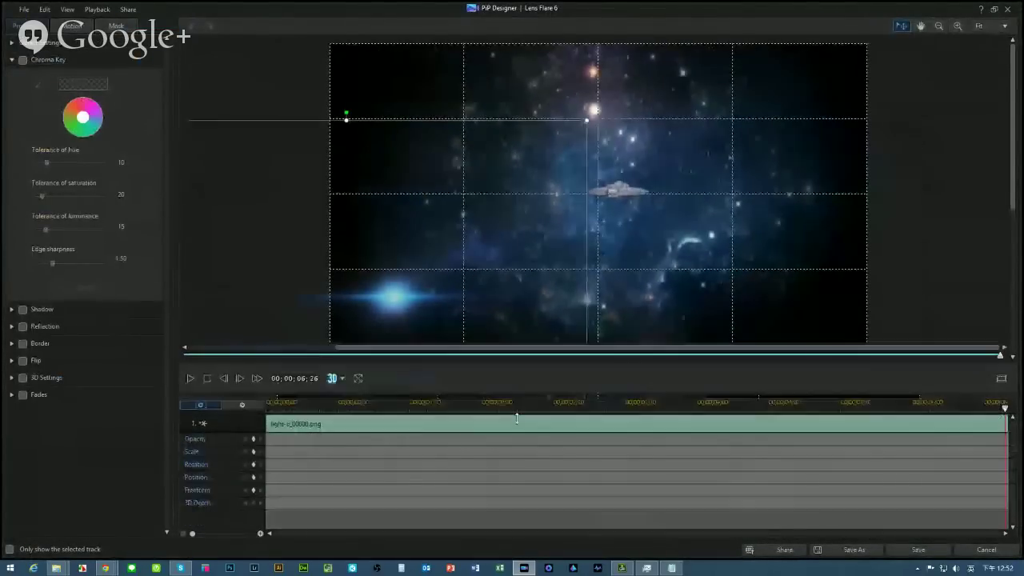
pyautogui.click(206, 379)
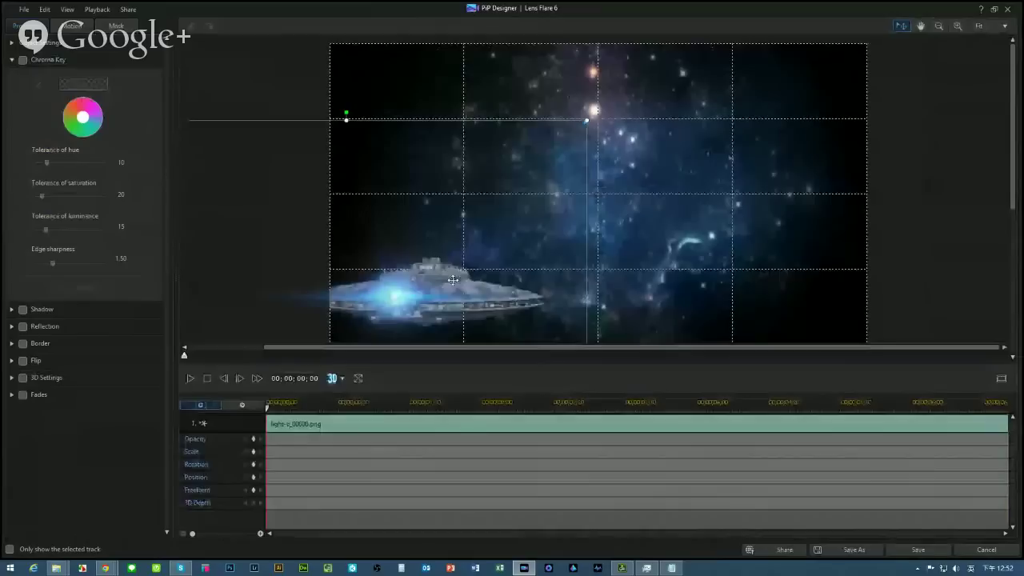
pyautogui.moveTo(394, 293); pyautogui.dragTo(377, 305)
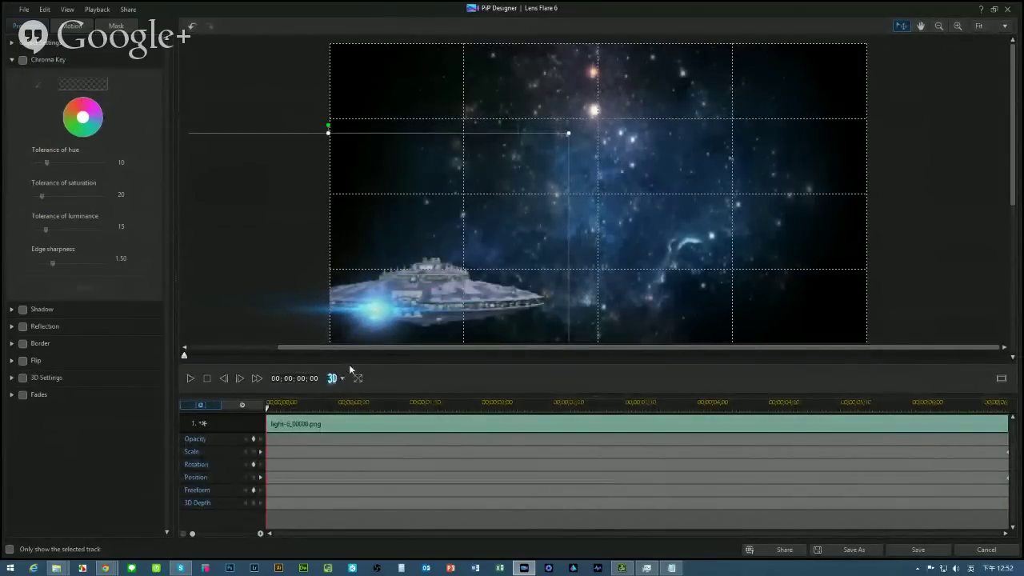
pyautogui.moveTo(370, 319)
pyautogui.mouseDown()
pyautogui.moveTo(368, 305)
pyautogui.moveTo(370, 319)
pyautogui.mouseUp()
# At the clip's end, 00;00;06;27, shrink the flare and place it on the left part of the distant ship.
pyautogui.moveTo(185, 357); pyautogui.dragTo(1018, 377)
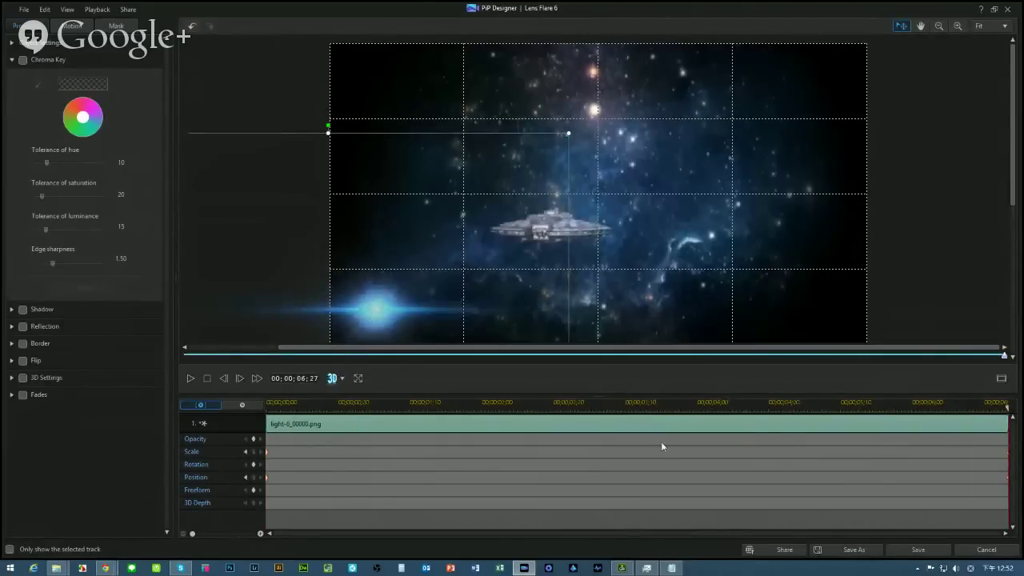
pyautogui.moveTo(362, 305); pyautogui.dragTo(583, 188)
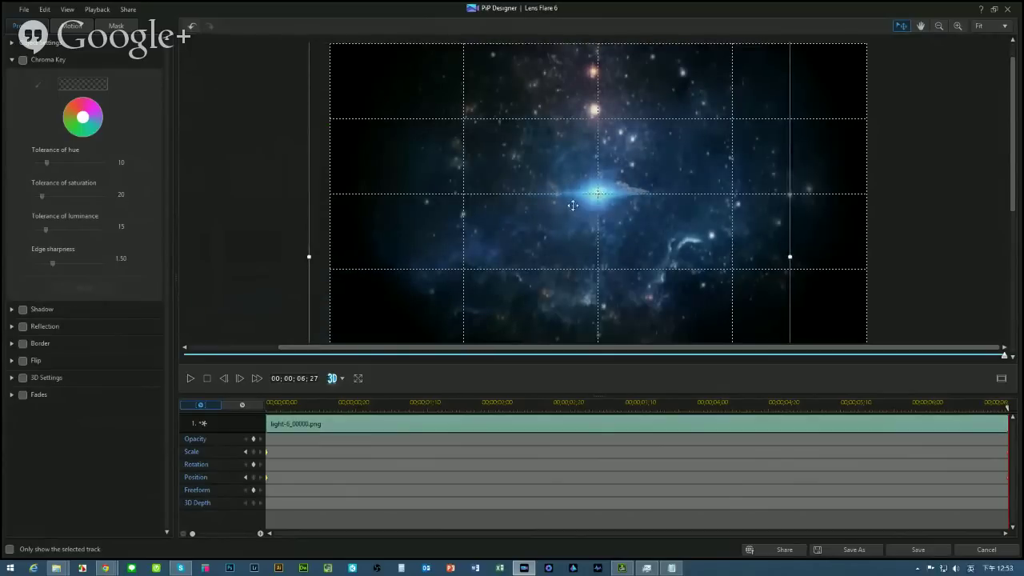
pyautogui.moveTo(369, 77); pyautogui.dragTo(443, 118)
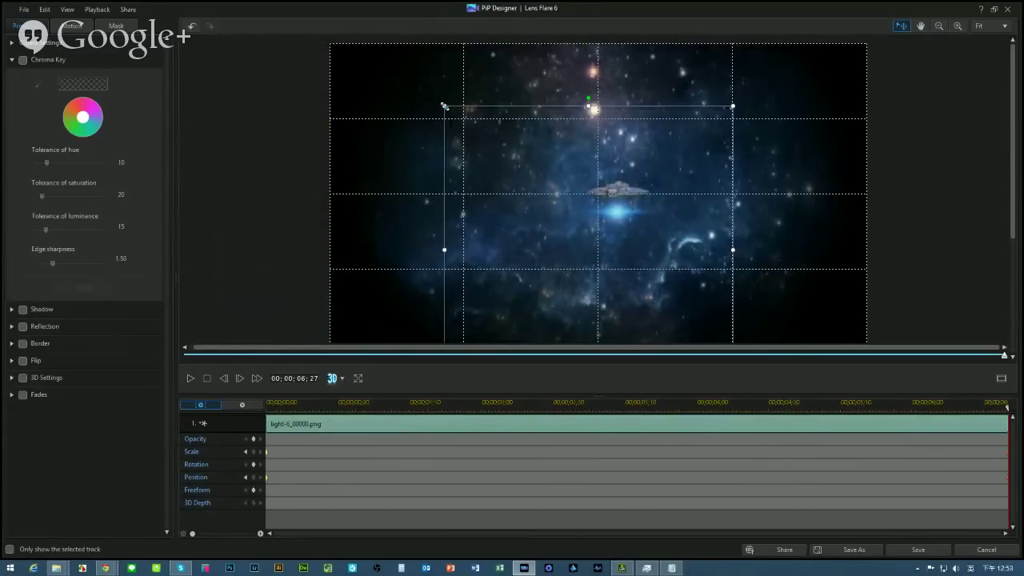
pyautogui.moveTo(732, 250); pyautogui.dragTo(663, 290)
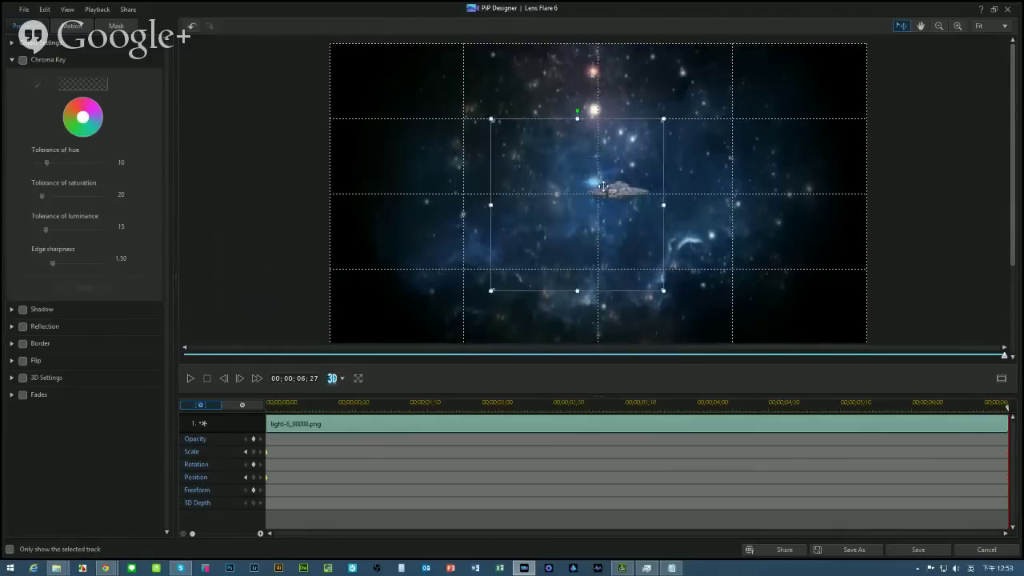
pyautogui.moveTo(602, 186); pyautogui.dragTo(612, 199)
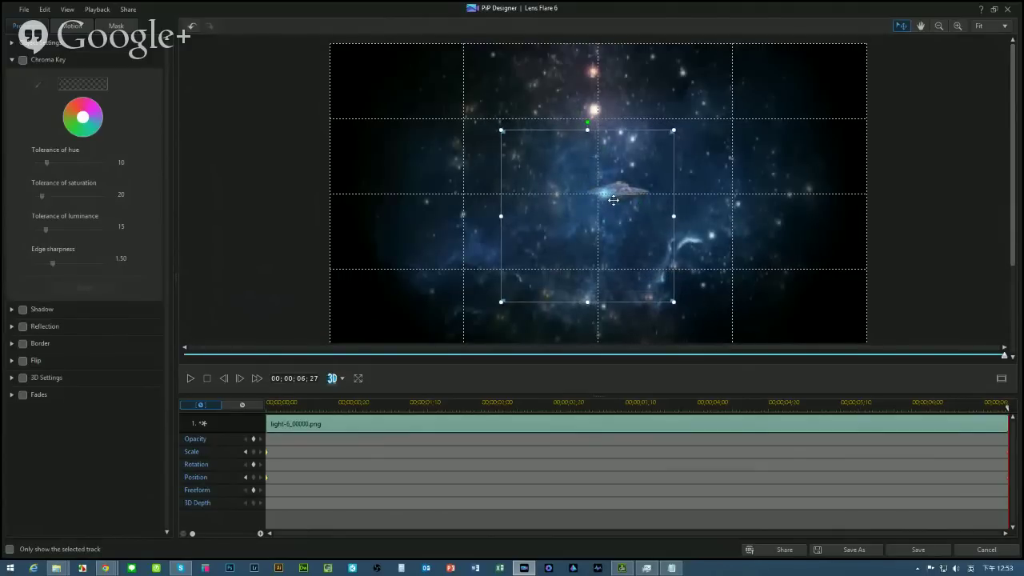
# Play the flare animation from its first keyframe to check it against the ship, and save the changes to the clip.
pyautogui.click(247, 453)
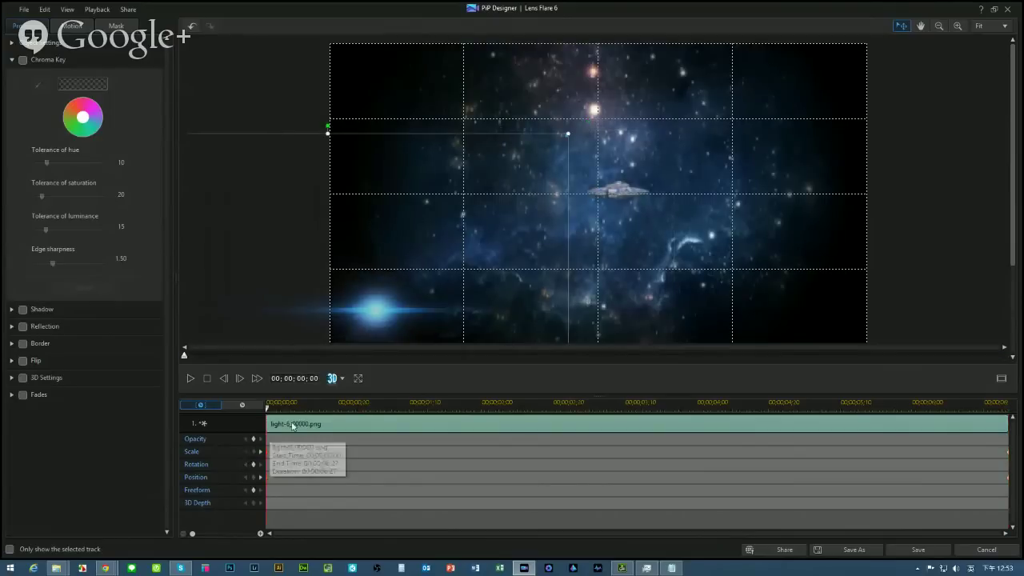
pyautogui.click(191, 379)
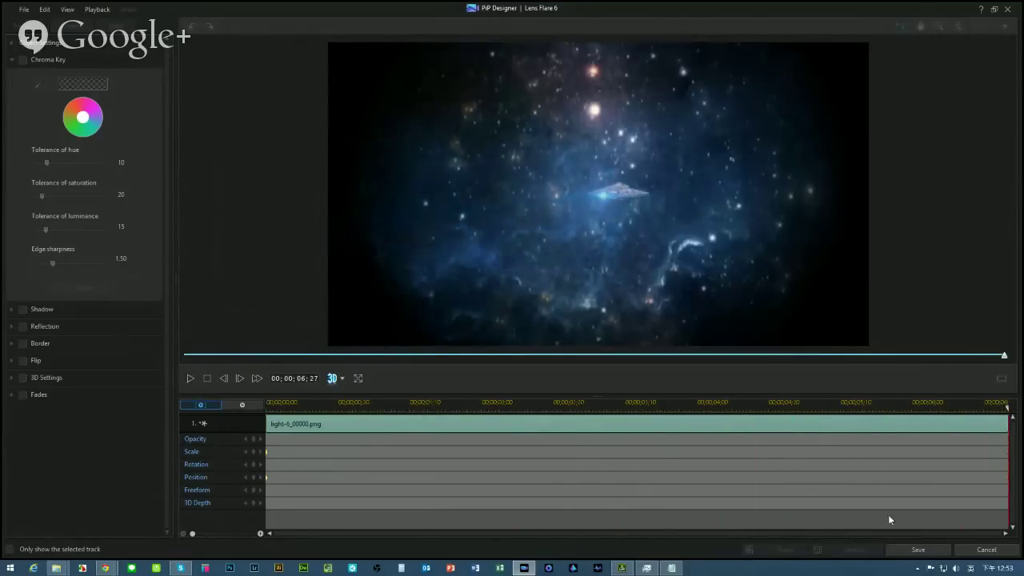
pyautogui.click(918, 549)
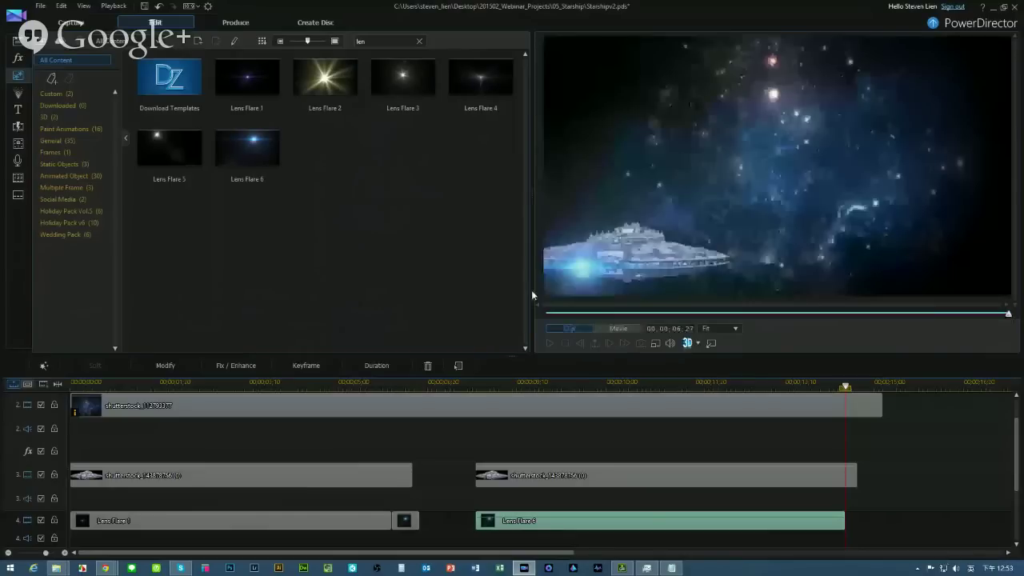
# Copy the second-scene Lens Flare 6 clip onto track 5 at the same start time and enable that track.
pyautogui.scroll(-3, 769, 466)
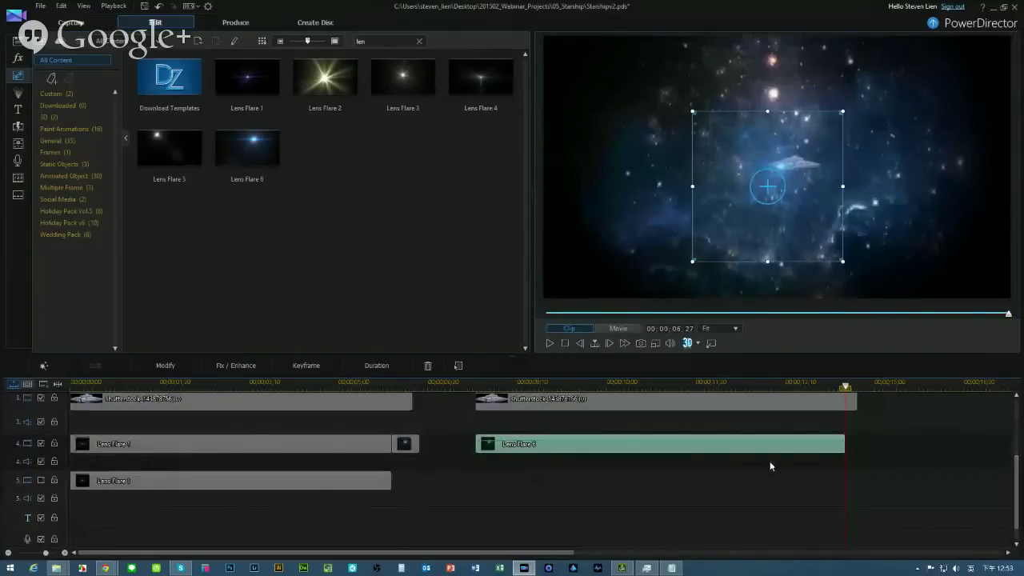
pyautogui.click(536, 474)
pyautogui.click(485, 447)
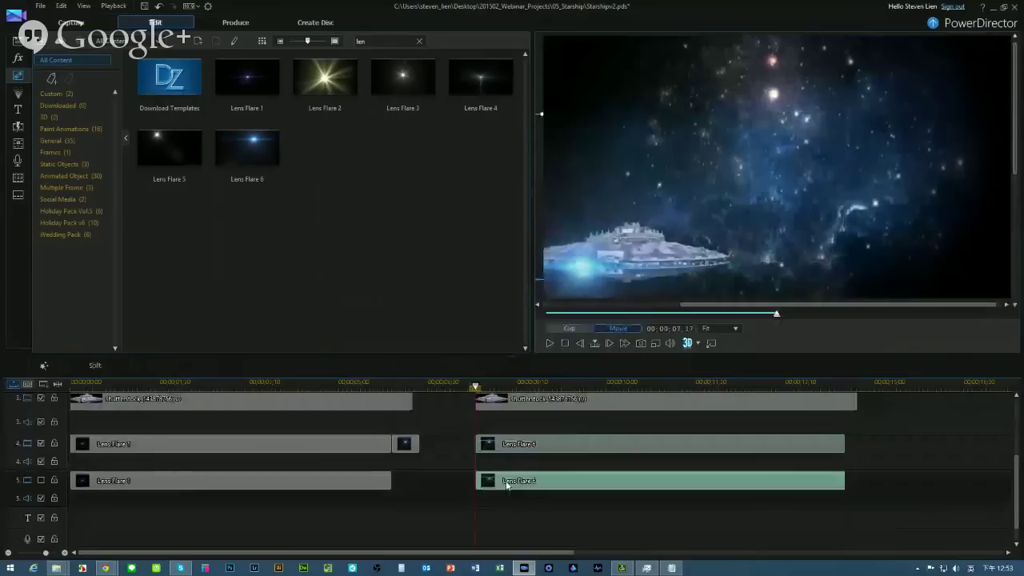
pyautogui.hotkey('ctrl', 'v')
pyautogui.click(503, 480)
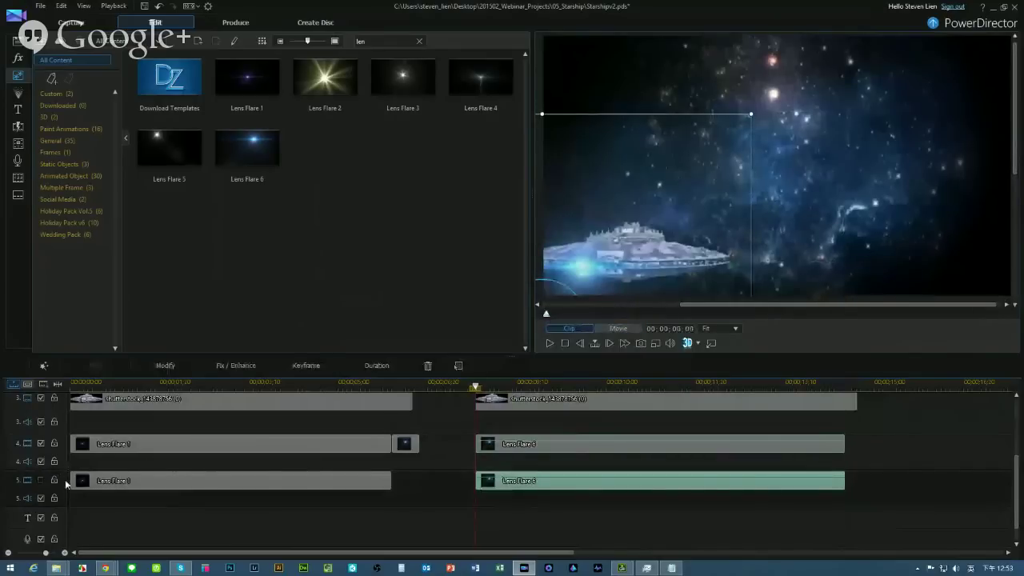
# In the PiP Designer, shift the track 5 flare right of the first flare on the ship at both the start and end keyframes.
pyautogui.doubleClick(571, 485)
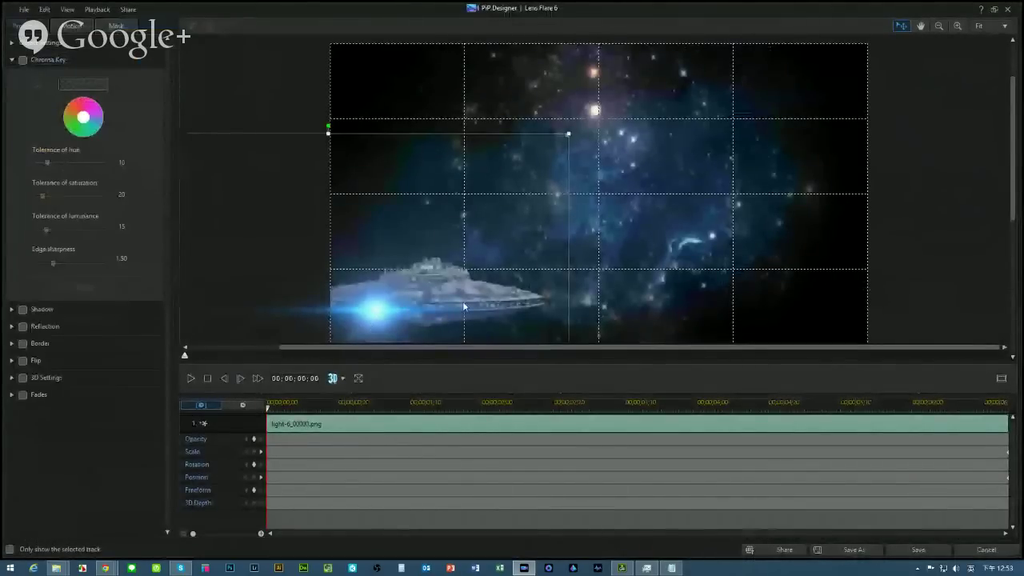
pyautogui.moveTo(402, 309); pyautogui.dragTo(453, 310)
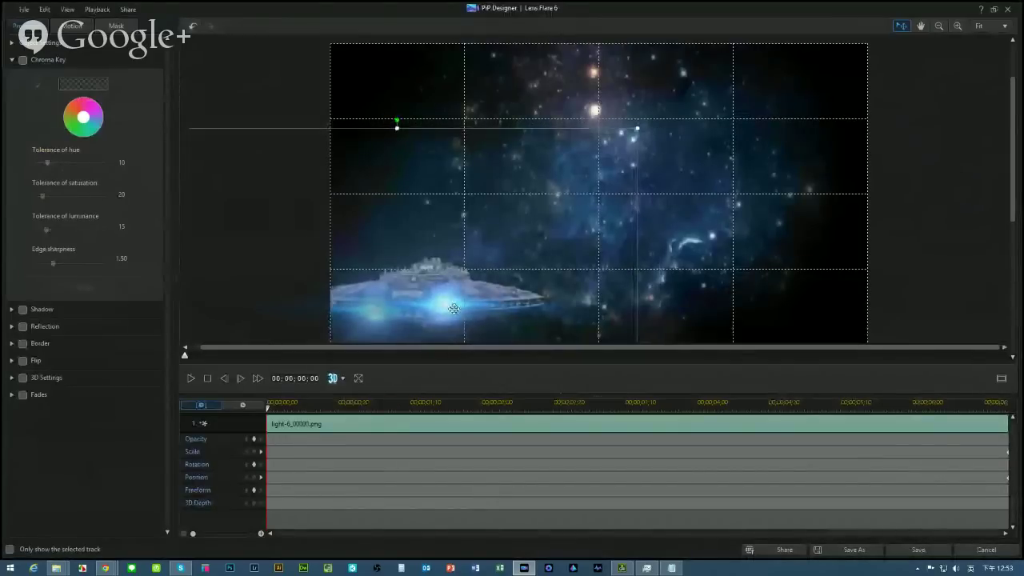
pyautogui.click(261, 453)
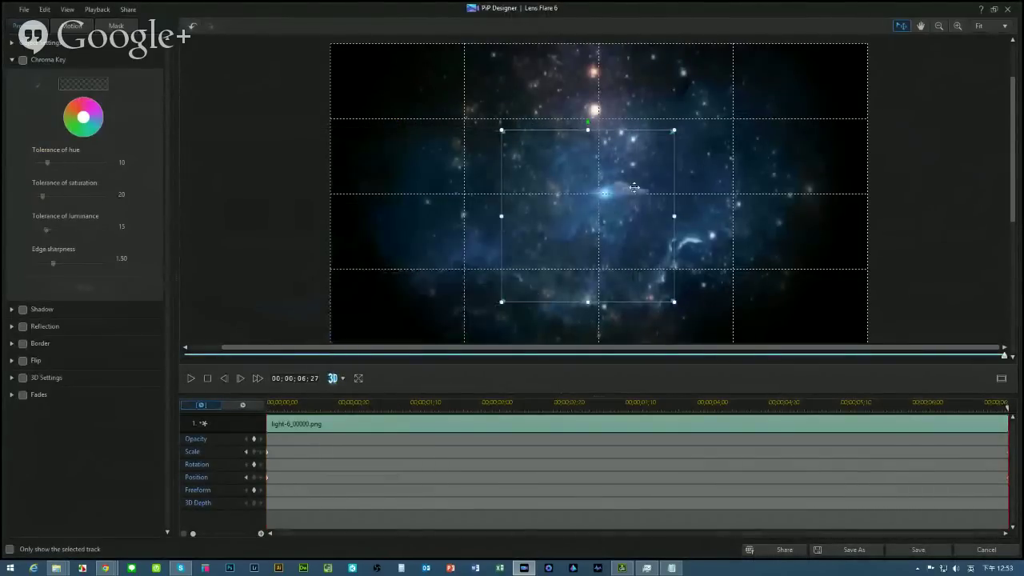
pyautogui.moveTo(603, 193); pyautogui.dragTo(623, 193)
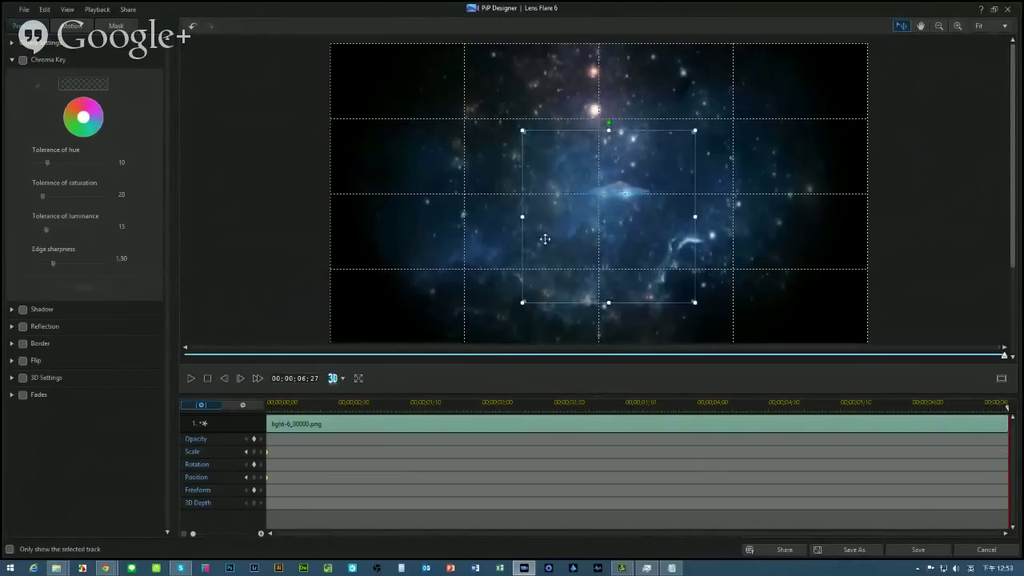
# Play the clip from the start to check both flares following the ship, and save the duplicate flare's changes.
pyautogui.click(191, 381)
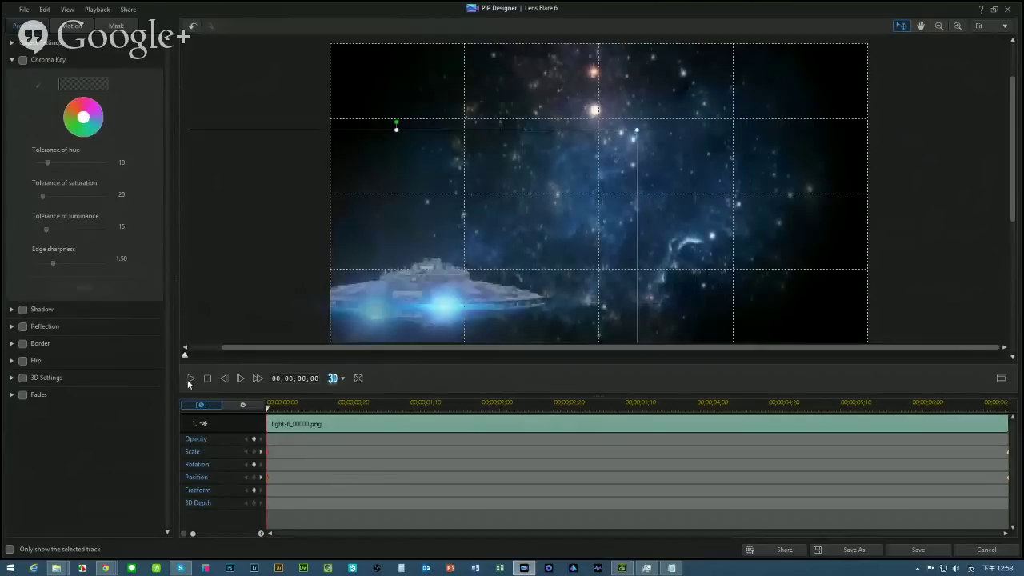
pyautogui.click(189, 381)
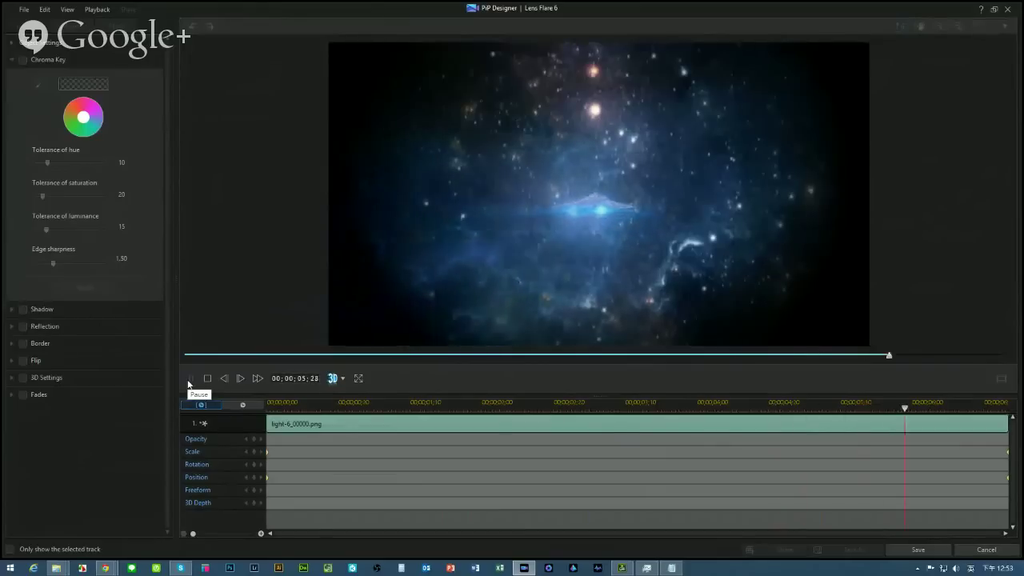
pyautogui.click(919, 550)
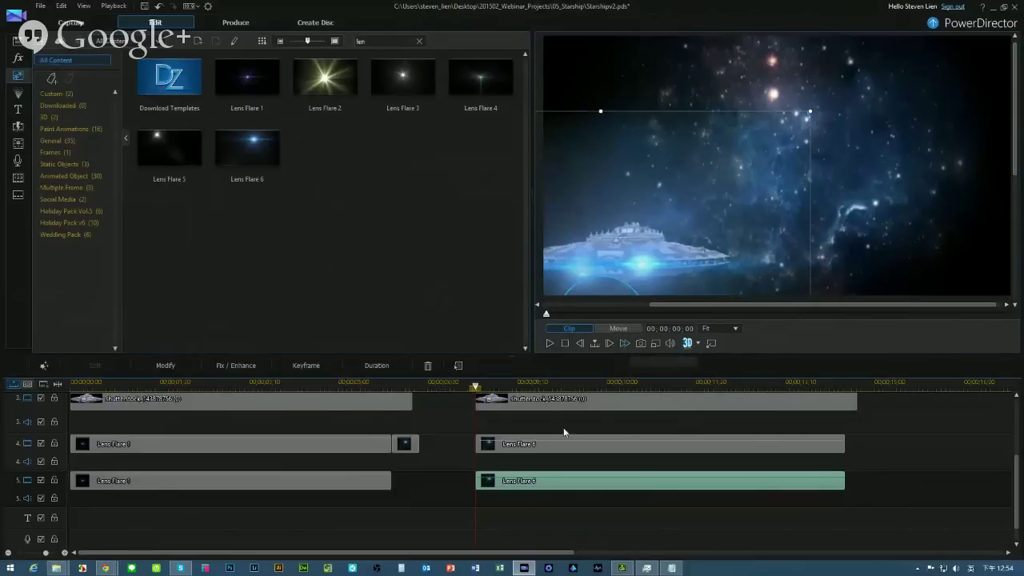
# Enable motion blur on the second starship clip with blur length and blur density raised to the maximum, and save it.
pyautogui.click(536, 403)
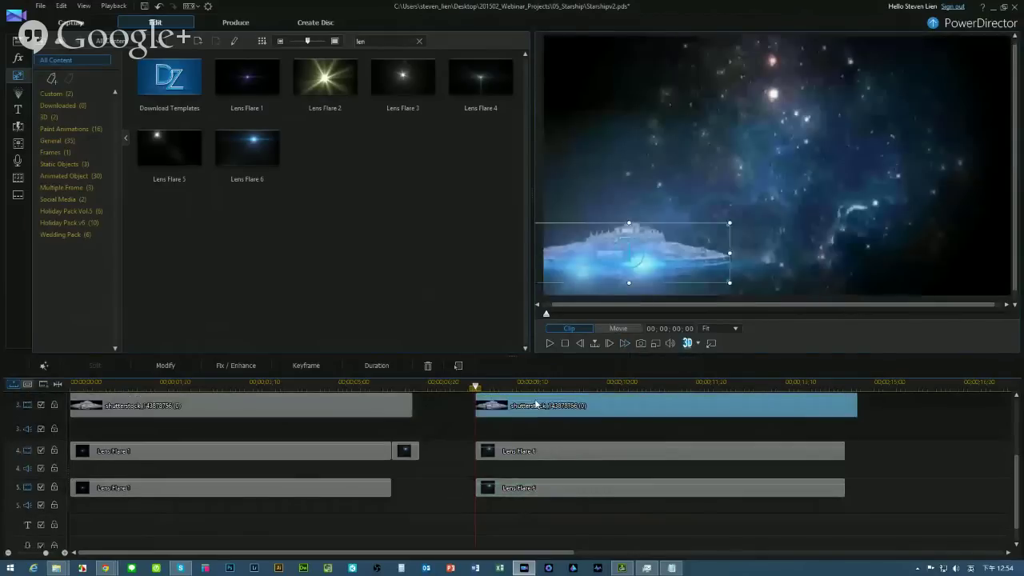
pyautogui.doubleClick(535, 403)
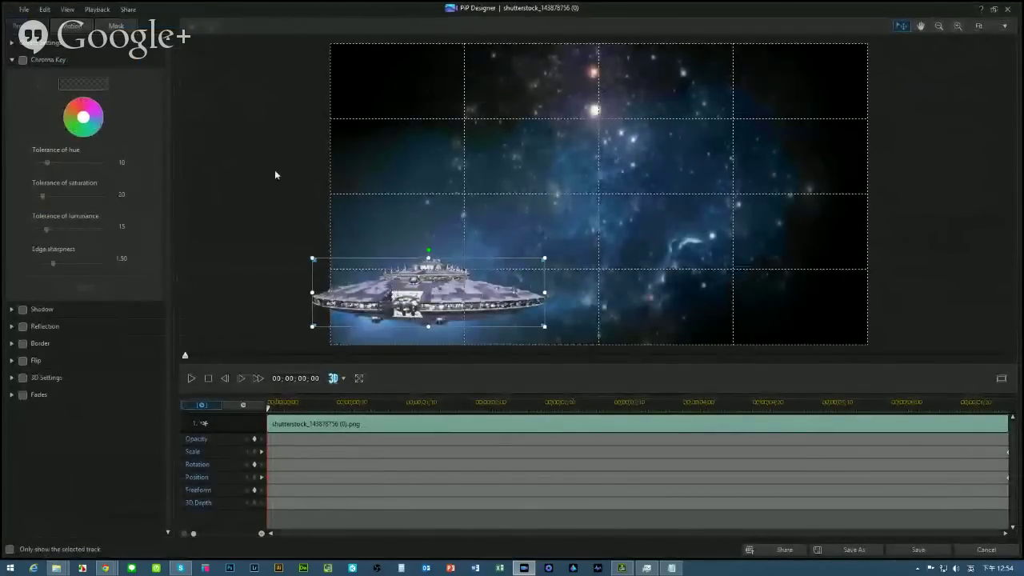
pyautogui.click(66, 27)
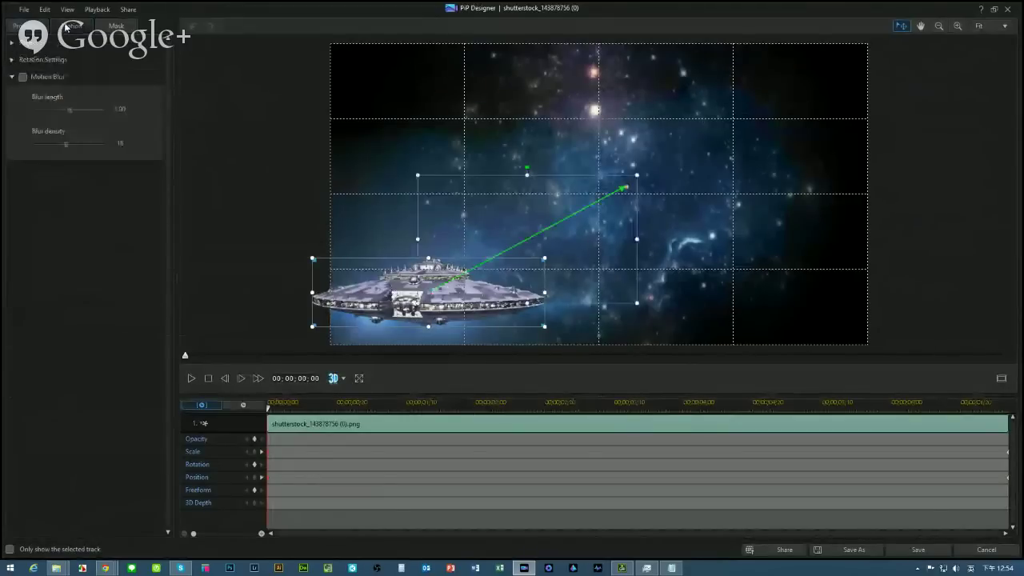
pyautogui.click(20, 78)
pyautogui.moveTo(69, 110); pyautogui.dragTo(125, 113)
pyautogui.moveTo(68, 144); pyautogui.dragTo(130, 151)
pyautogui.click(916, 551)
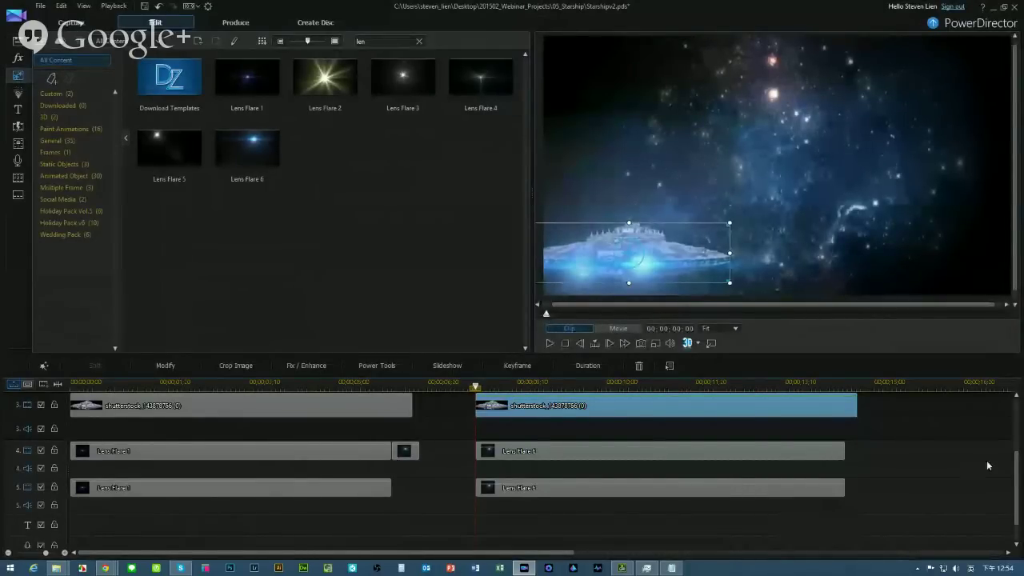
# Minimize the editor, switch to the webinar's YouTube page in Chrome, and look through its live chat and event description.
pyautogui.moveTo(1016, 474); pyautogui.dragTo(1005, 450)
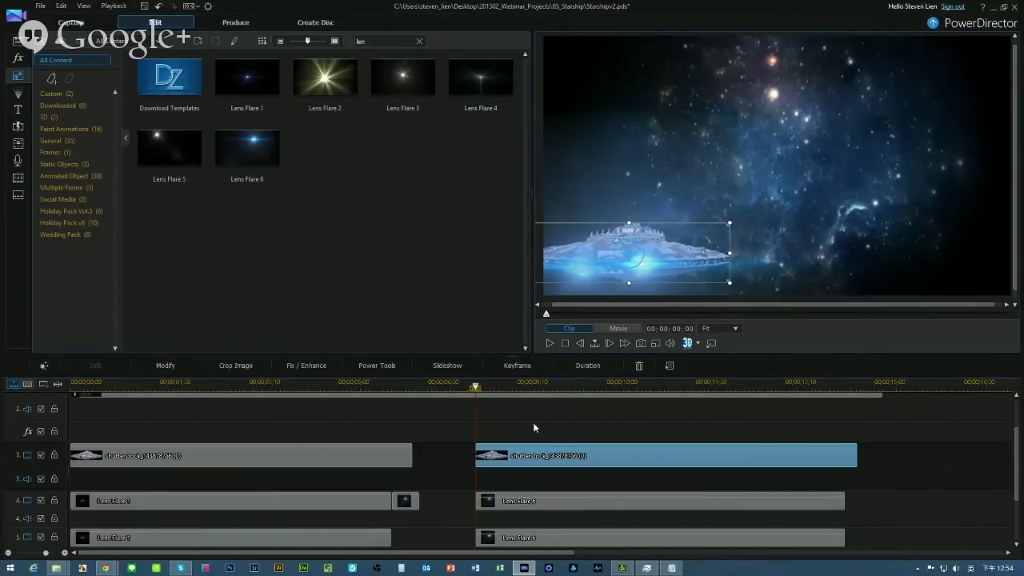
pyautogui.click(996, 11)
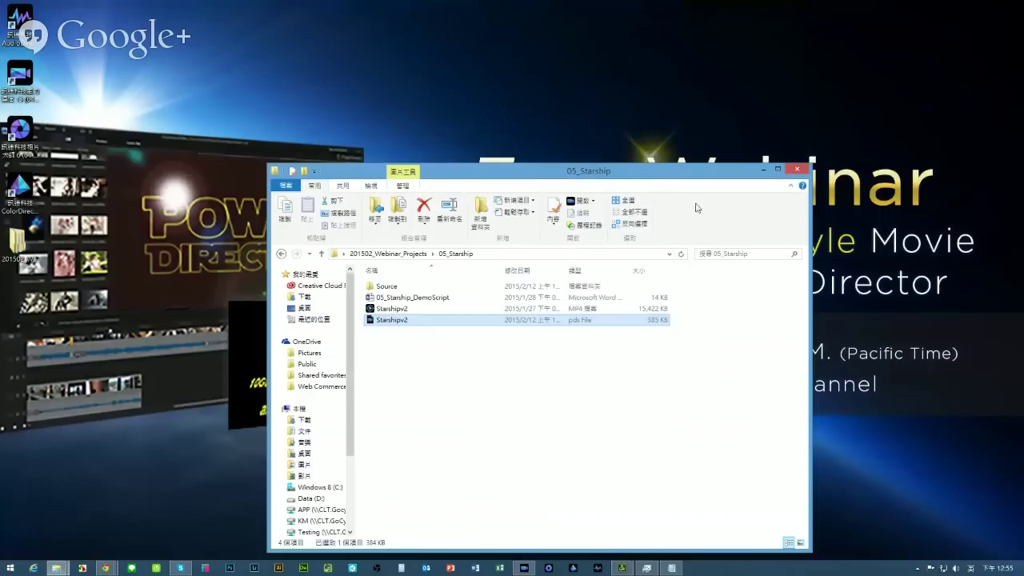
pyautogui.moveTo(108, 569)
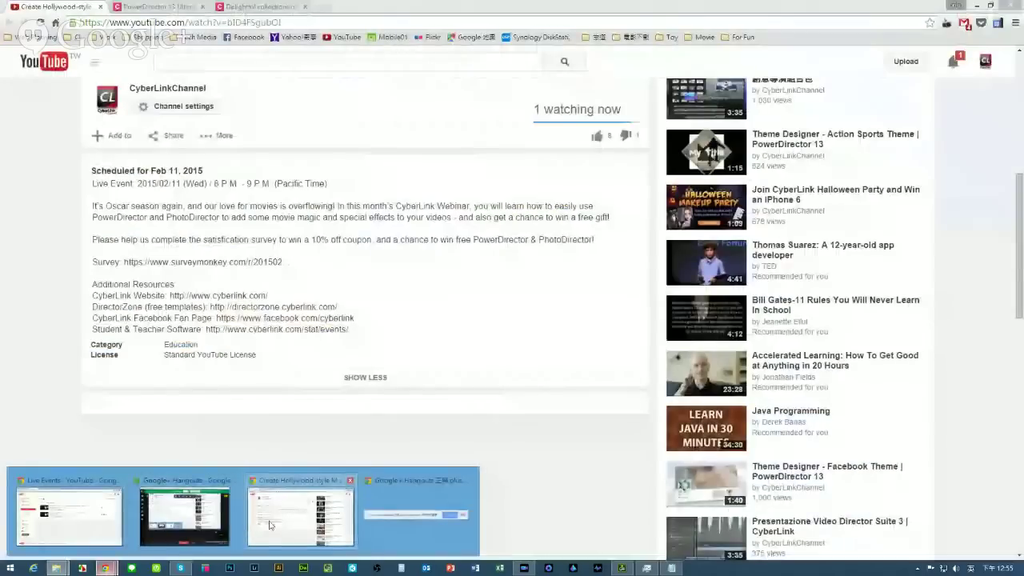
pyautogui.click(269, 524)
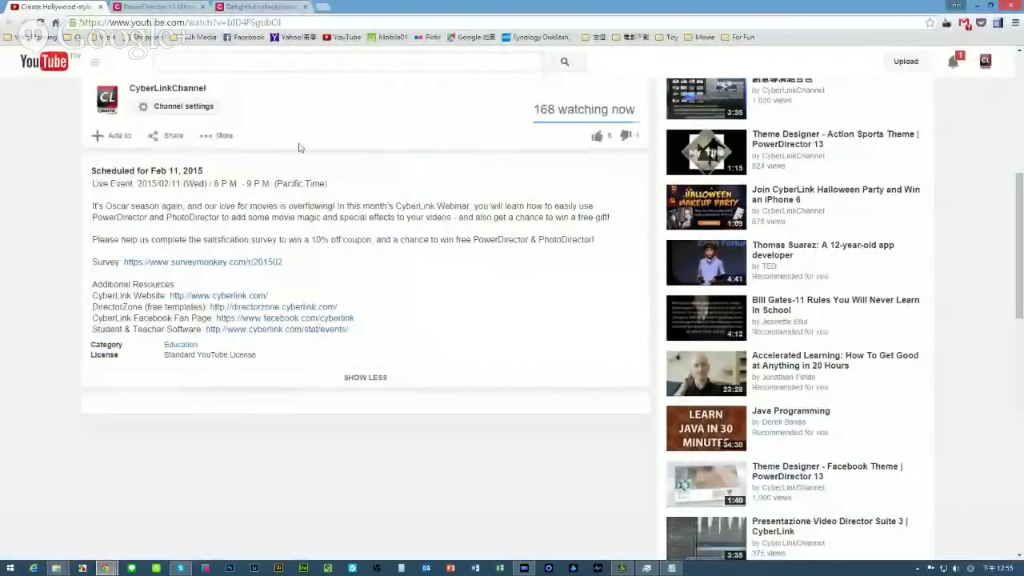
pyautogui.scroll(1, 431, 221)
pyautogui.scroll(1, 430, 222)
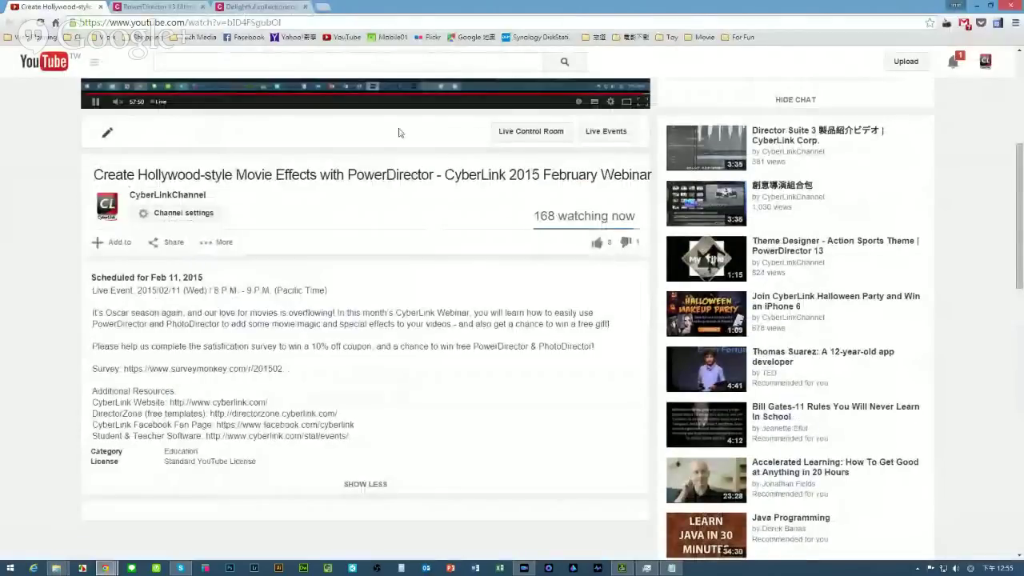
pyautogui.scroll(3, 404, 152)
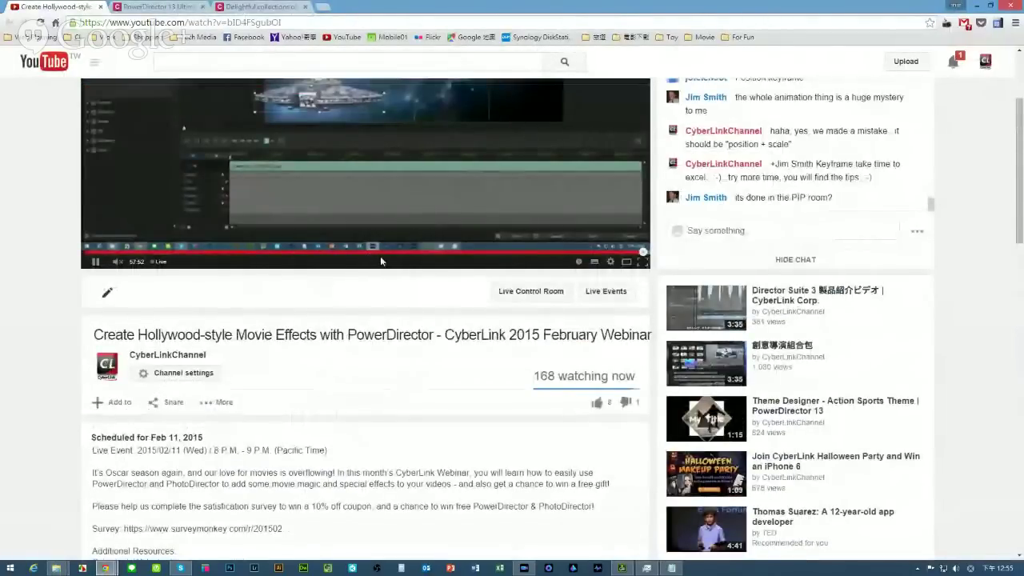
pyautogui.scroll(-2, 380, 256)
pyautogui.scroll(-1, 312, 296)
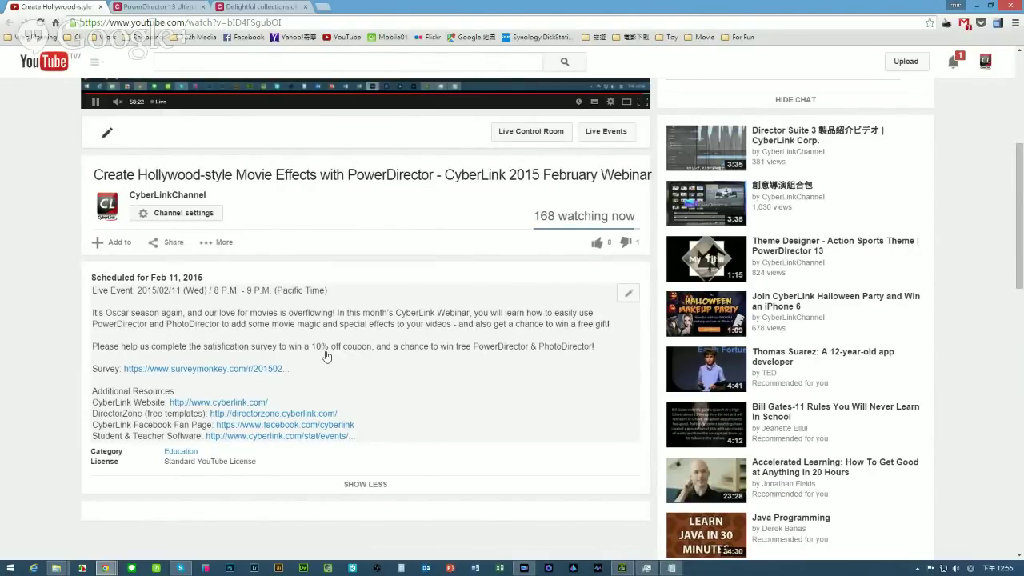
# Open the PowerDirector version comparison page and review the editions and their prices.
pyautogui.click(160, 6)
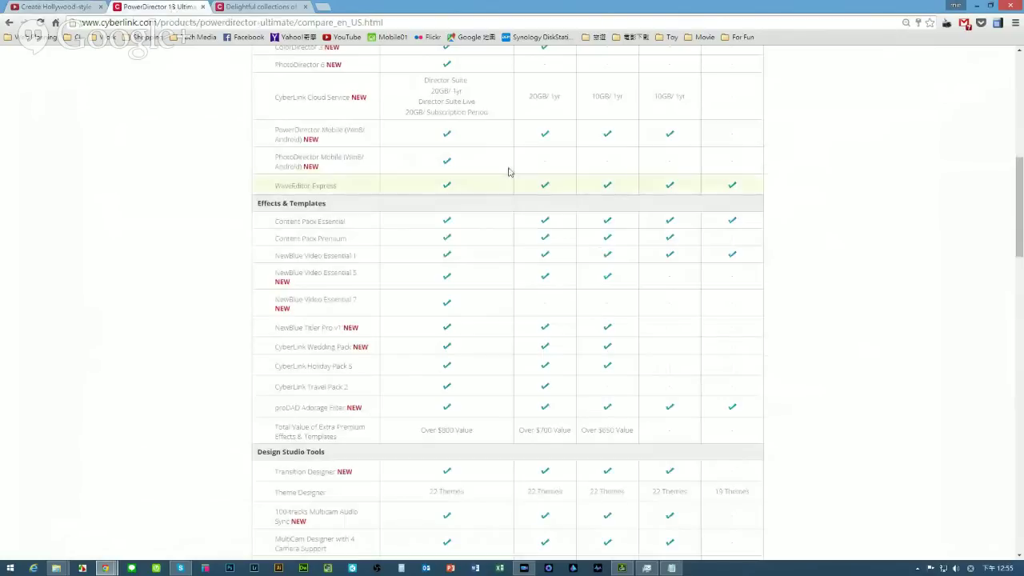
pyautogui.scroll(3, 578, 304)
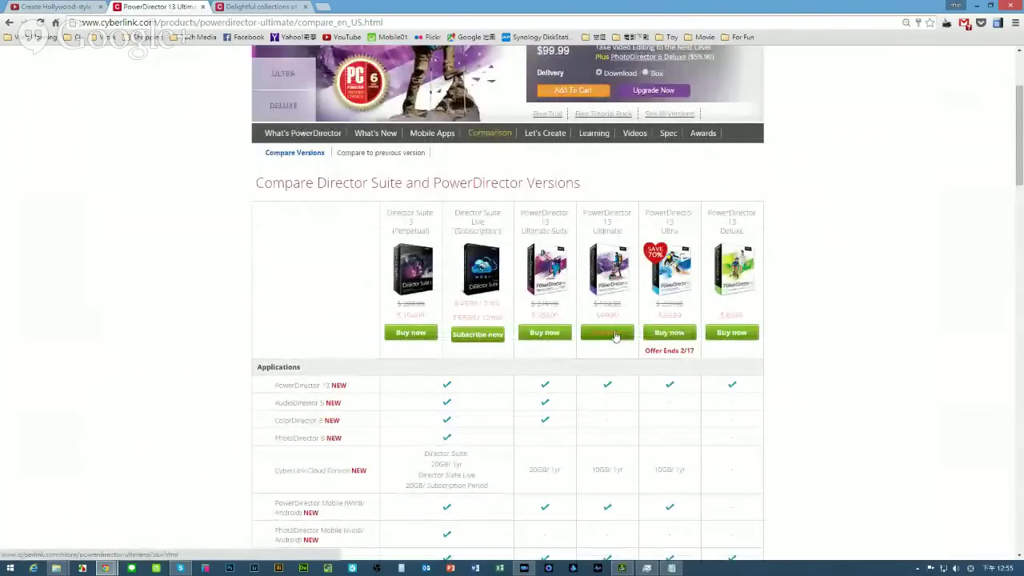
pyautogui.scroll(1, 636, 333)
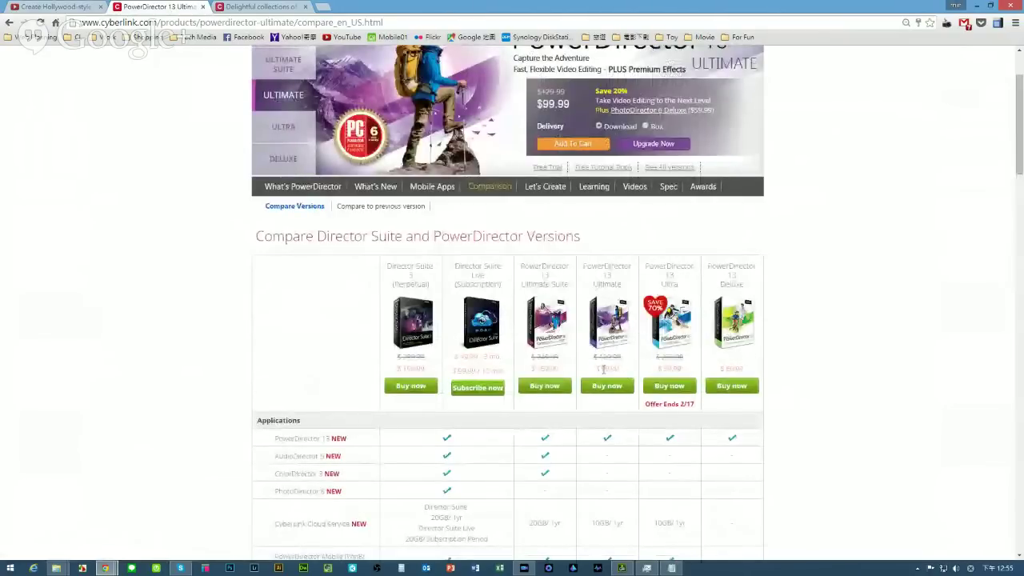